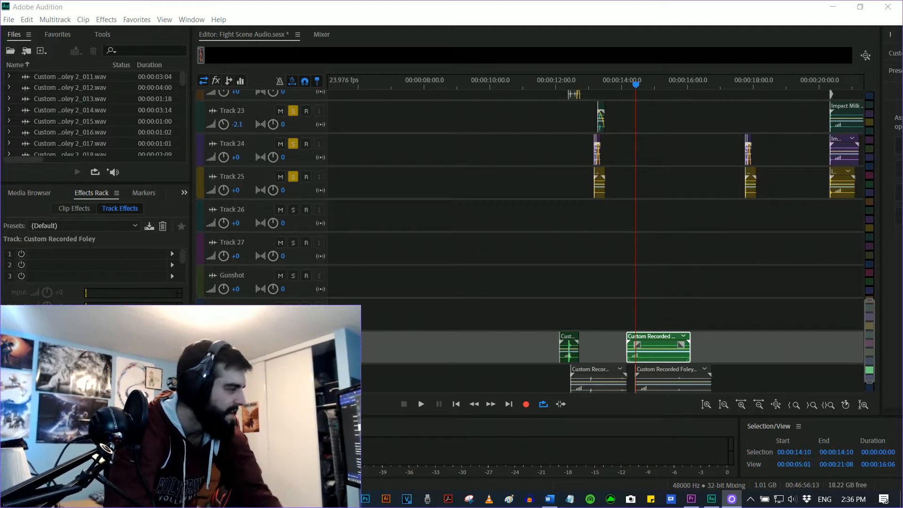
Play the selected Custom Recorded Foley take from about the 14-second mark.
left_click(618, 94)
key("space")
key("space")
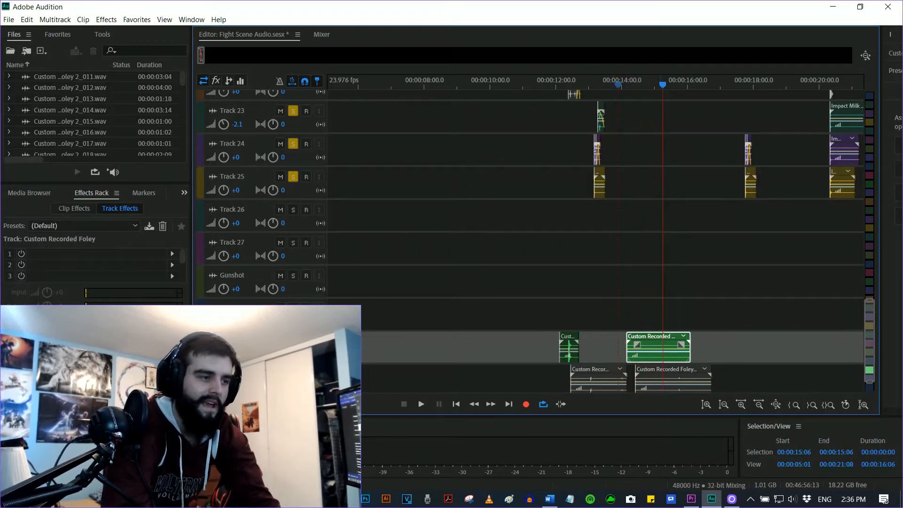
Switch the solo from the Custom Recorded Foley track to the Custom Recorded Foley 2 track and play its take.
left_click(294, 342)
left_click(293, 374)
key("space")
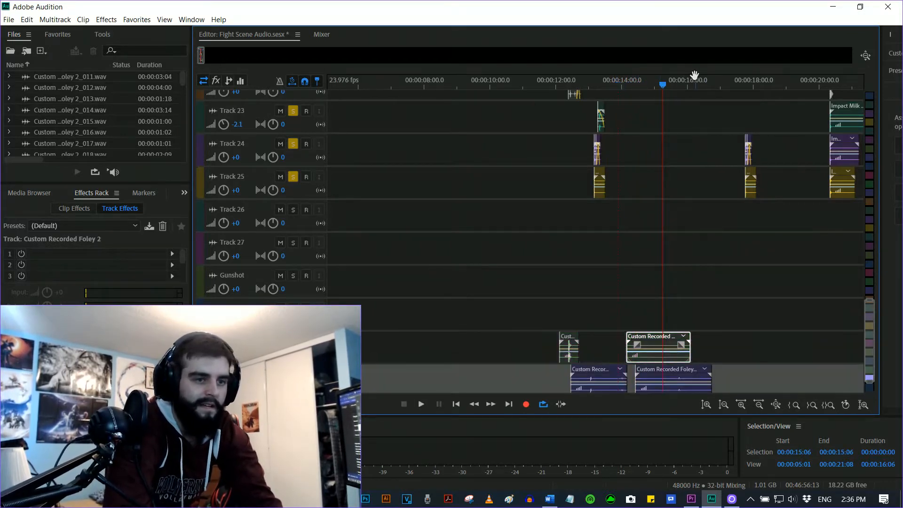
key("space")
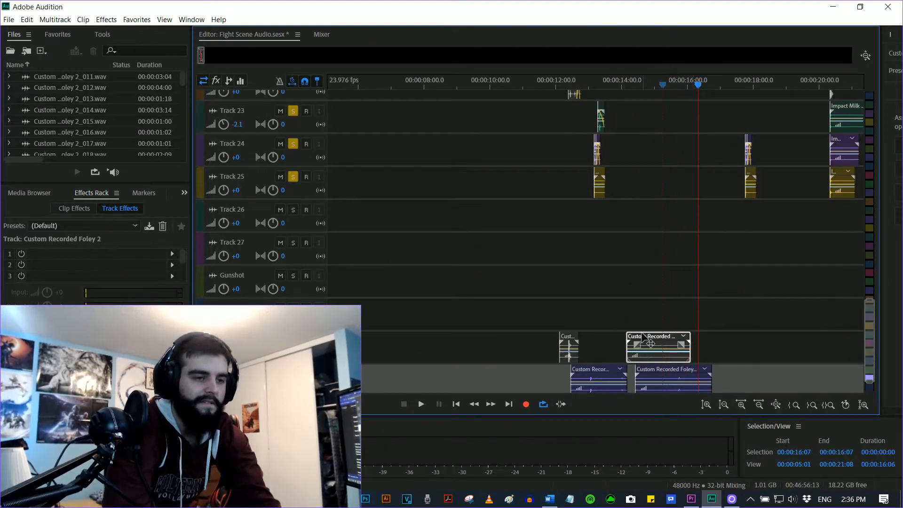
Play the impact and weapon whip layers on the soloed Tracks 23 to 25 from about the 13-second mark.
scroll(602, 117, "up", 1)
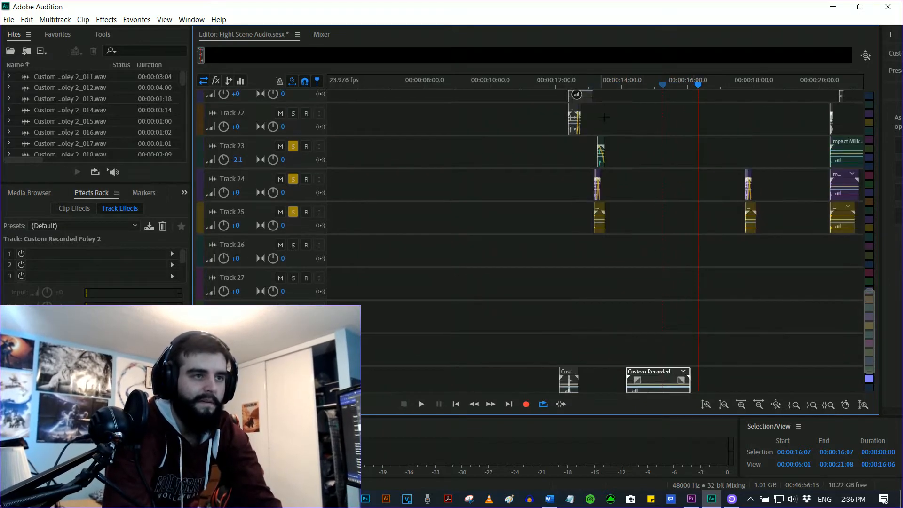
key("space")
left_click(593, 88)
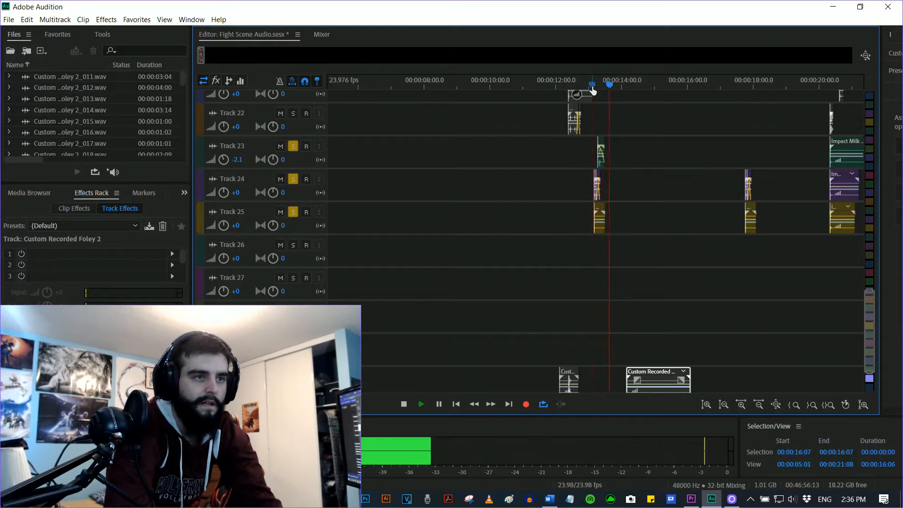
key("space")
left_click(592, 88)
key("space")
key("space")
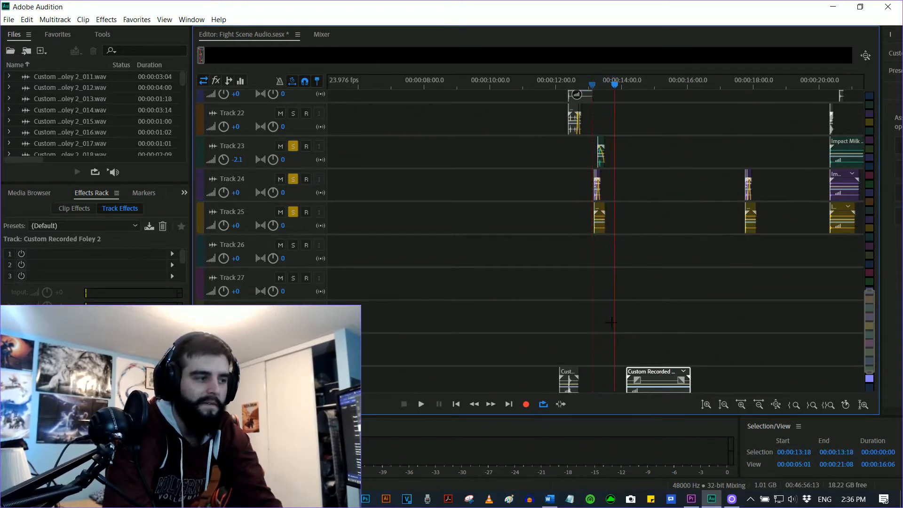
Play the Custom Recorded Foley 2 take through to about 16 seconds and replay its second half from about 15 seconds.
scroll(613, 305, "down", 1)
scroll(595, 254, "up", 1)
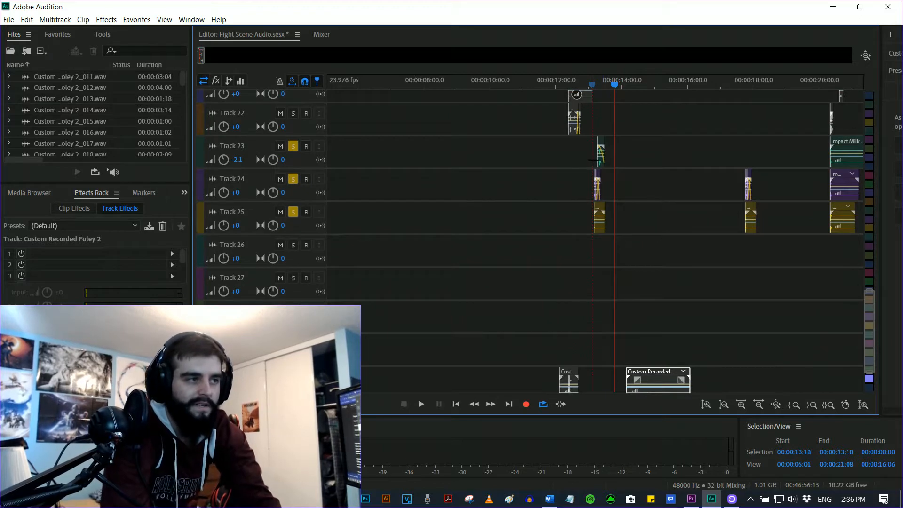
scroll(692, 360, "down", 2)
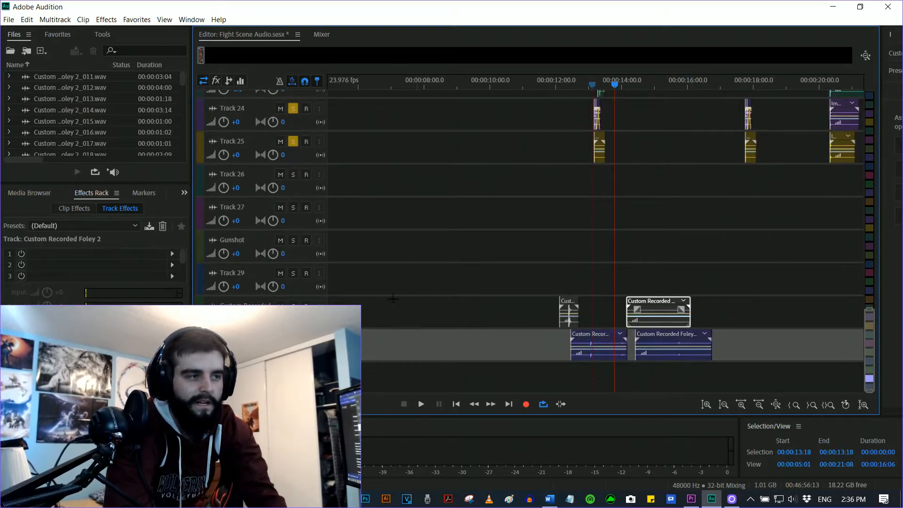
key("space")
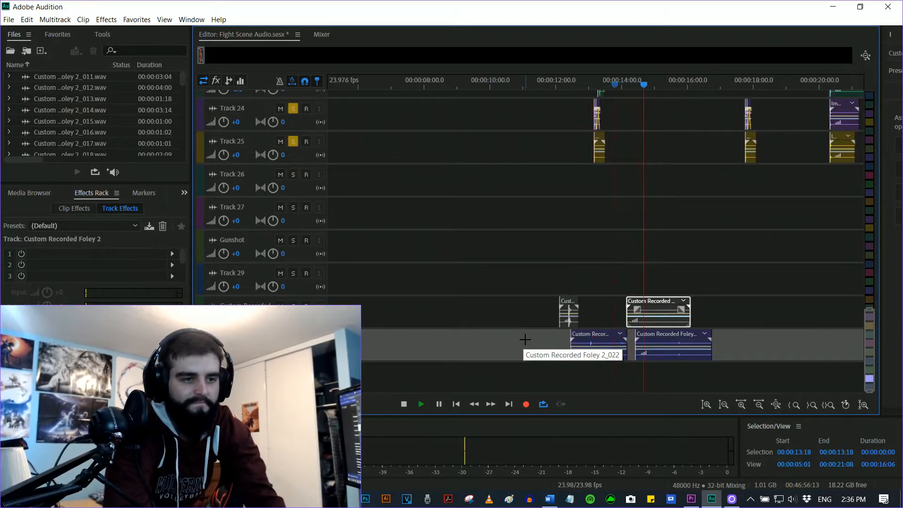
key("space")
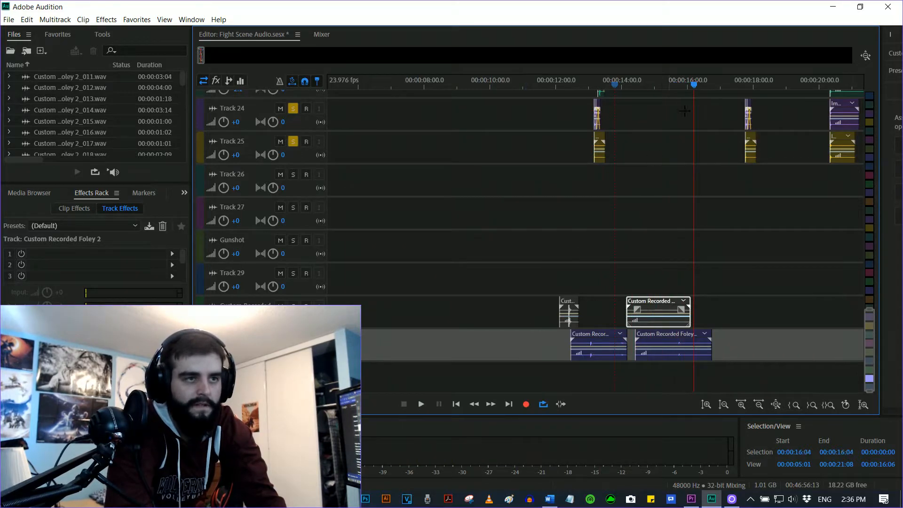
left_click(662, 86)
key("space")
key("space")
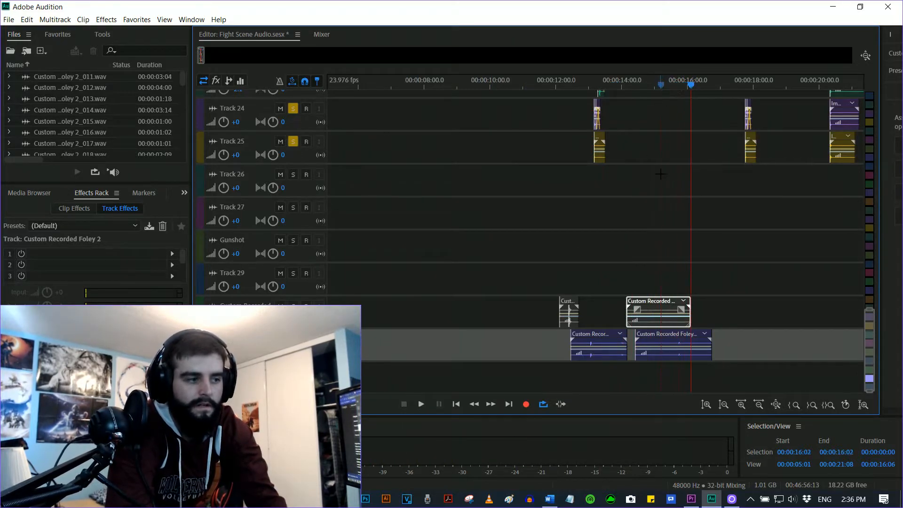
Delete the take starting at about 14 seconds from the Custom Recorded Foley track.
left_click(668, 308)
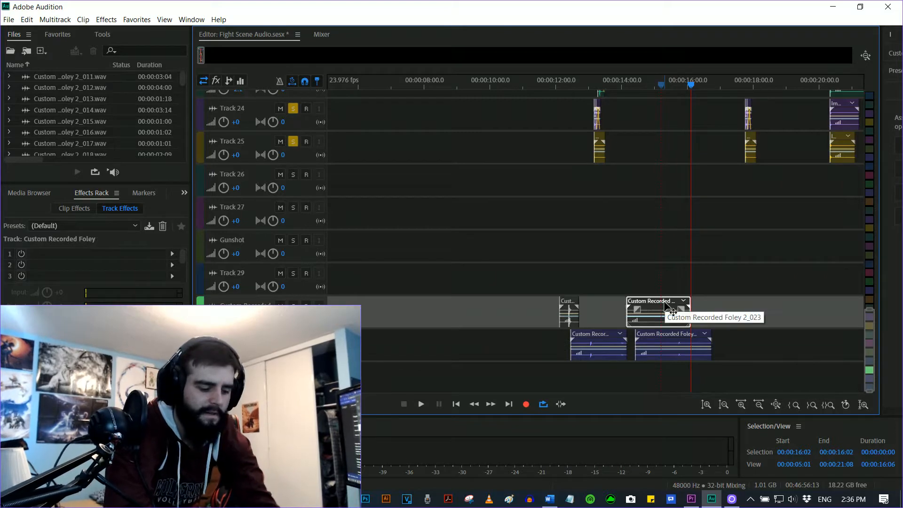
key("Delete")
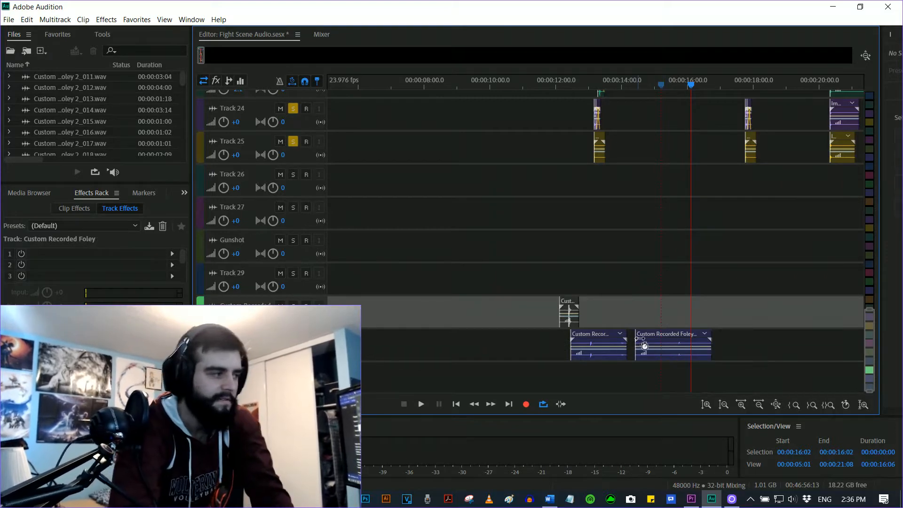
left_click_drag(652, 339, 653, 306)
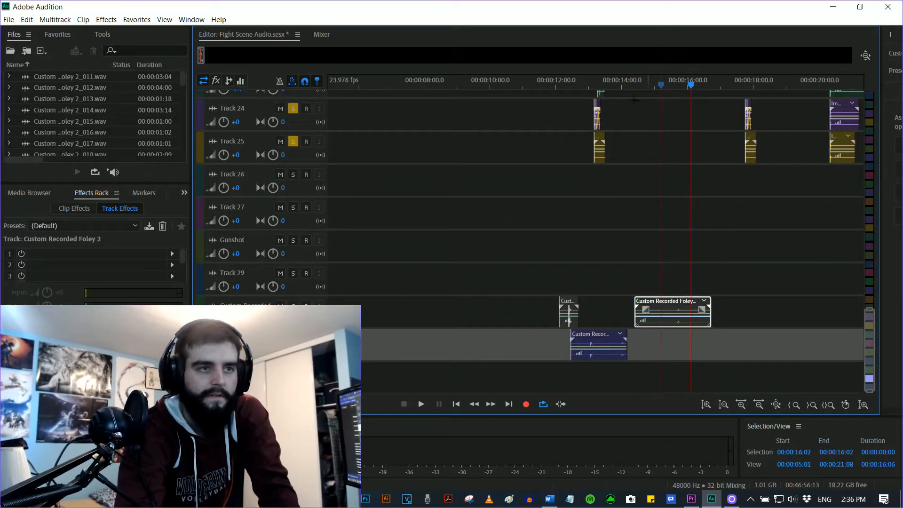
left_click_drag(649, 87, 664, 87)
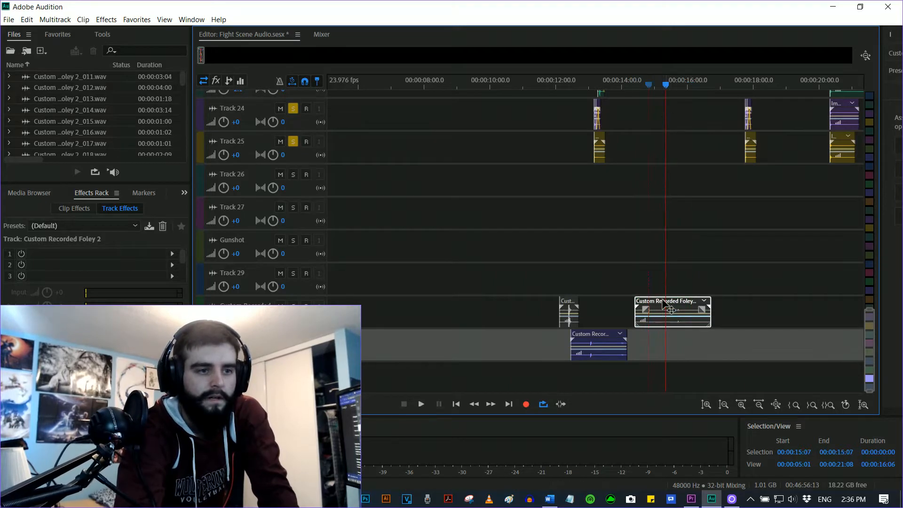
left_click(663, 326)
left_click_drag(665, 326, 668, 359)
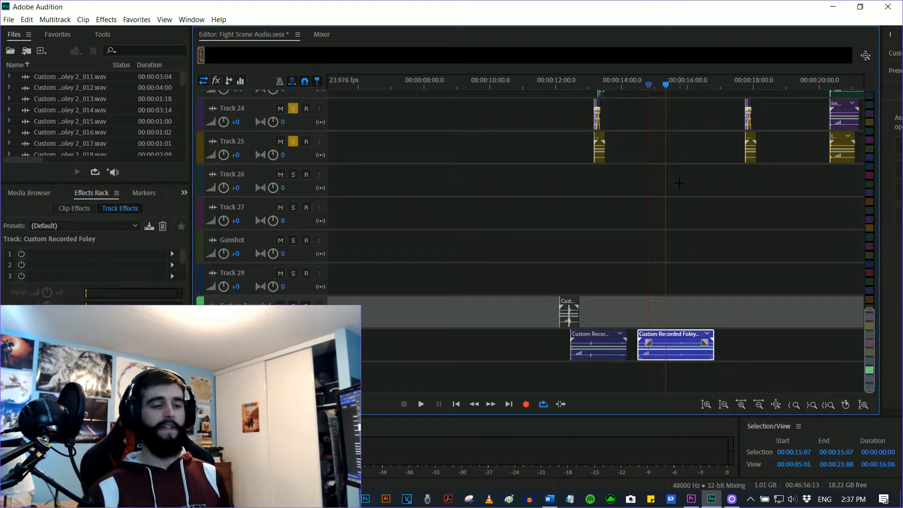
Split the Custom Recorded Foley 2_022 clip at 00:00:15:10, using playback to find the cut, and delete the part before it.
key("space")
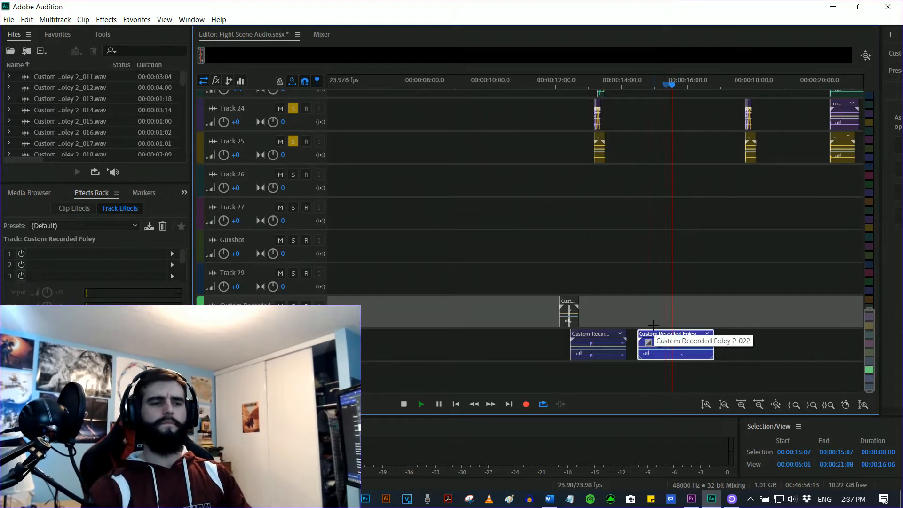
key("space")
left_click(655, 87)
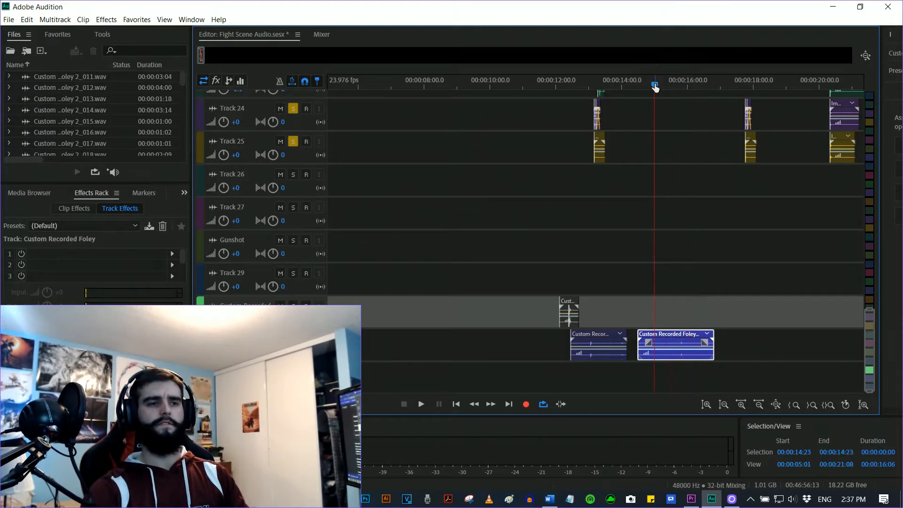
key("space")
key("space")
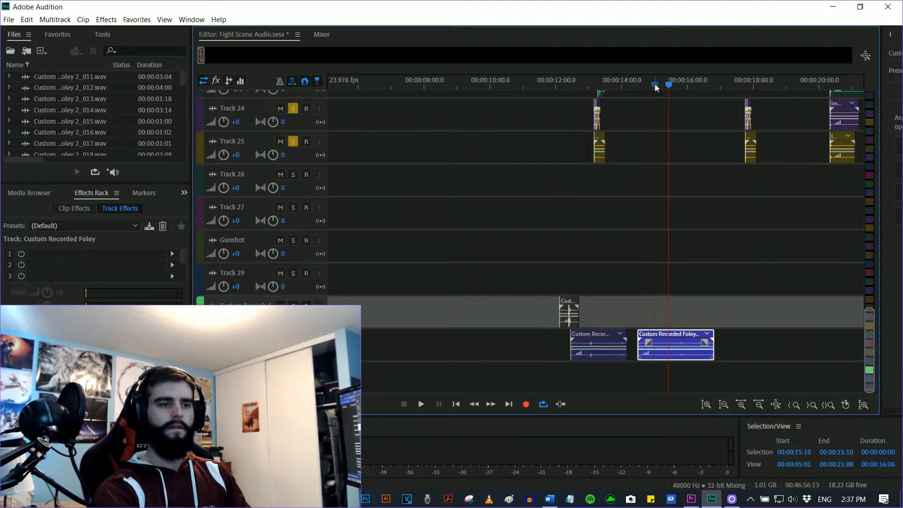
key("ctrl+k")
left_click(647, 347)
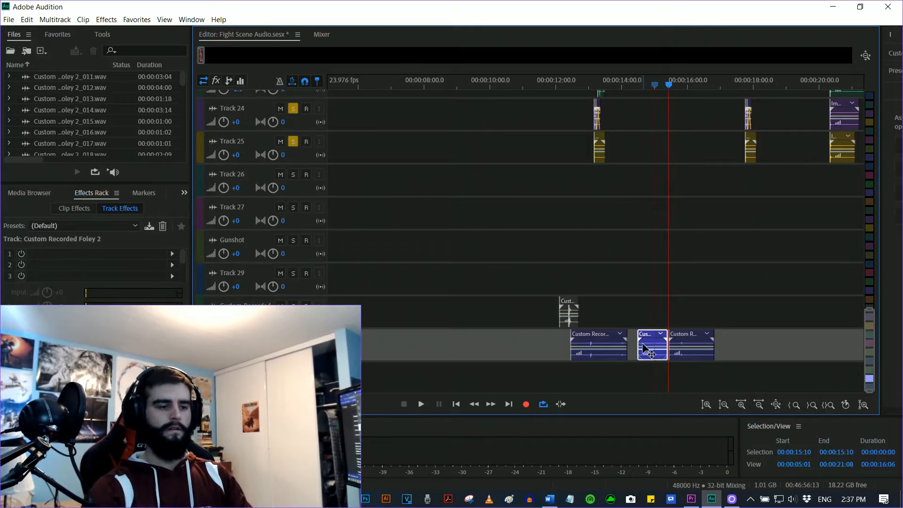
key("Delete")
Move the trimmed foley clip onto the Custom Recorded Foley track, starting at about 13 seconds.
left_click_drag(695, 350, 617, 322)
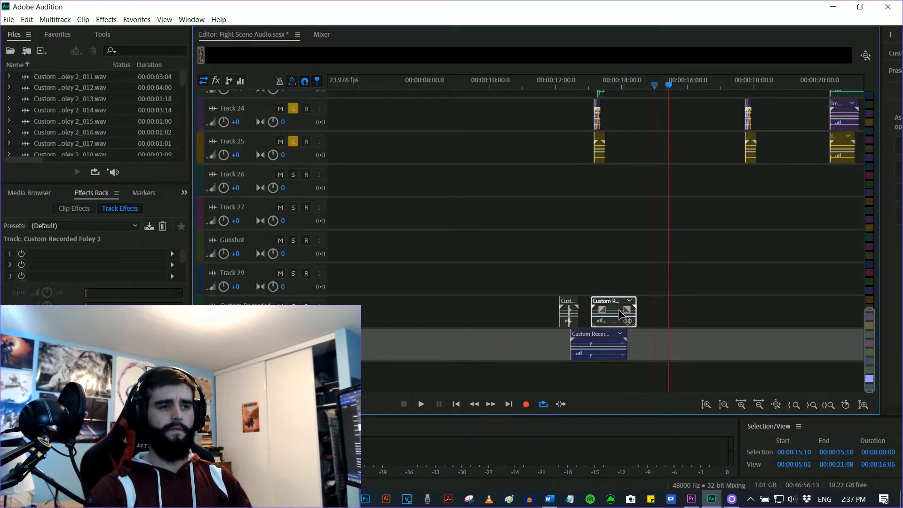
left_click_drag(622, 311, 619, 311)
scroll(615, 266, "up", 3)
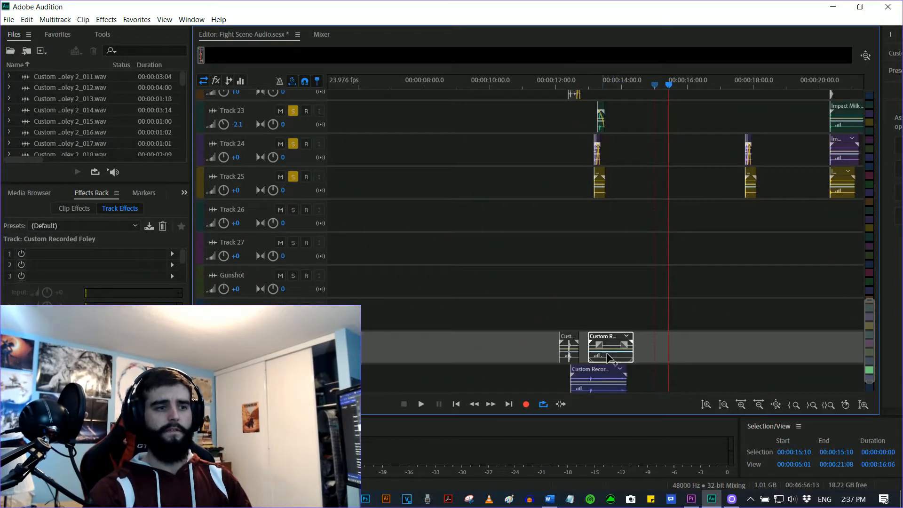
left_click_drag(613, 348, 616, 349)
Take Track 23 with the Weapon Whips 03 clip out of solo, solo the Custom Recorded Foley track, and play the hit.
left_click(600, 112)
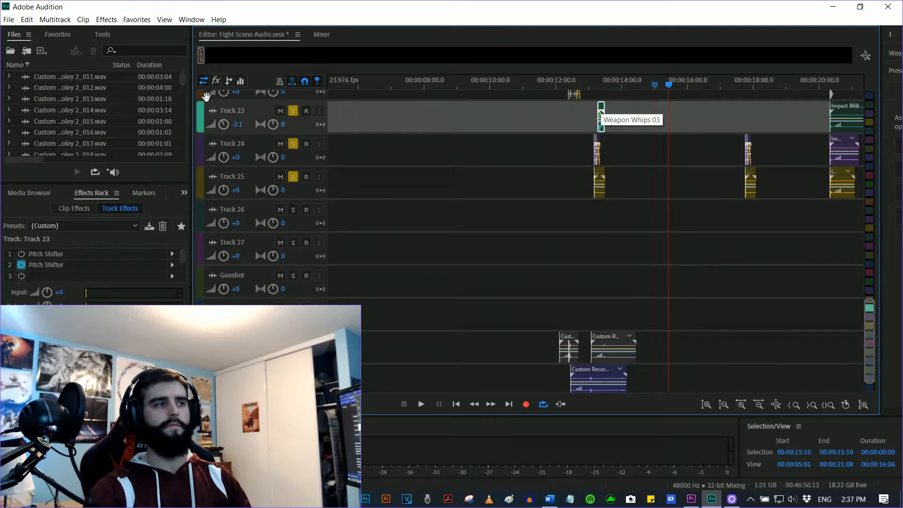
left_click(290, 115)
left_click(592, 86)
key("space")
key("space")
left_click(293, 342)
key("space")
key("space")
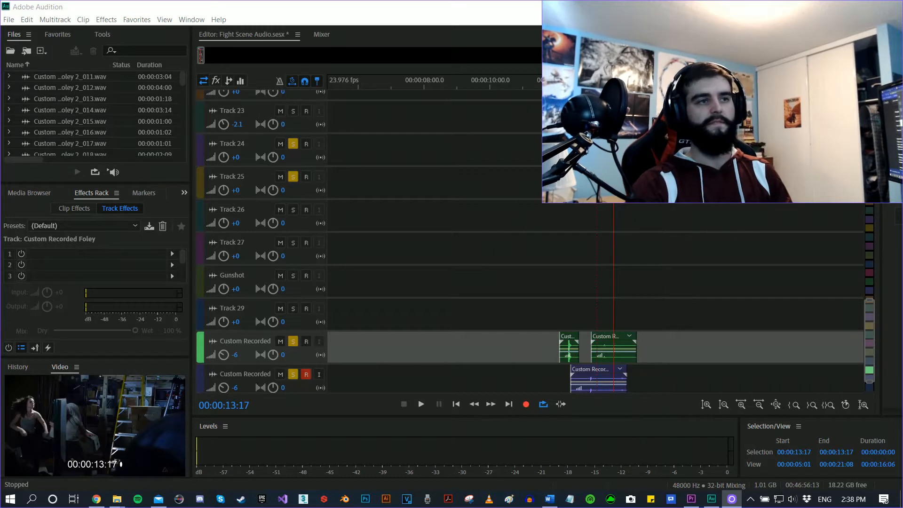
Shift the foley clip earlier so it starts just before the 13-second mark, and play it against the video.
left_click(589, 83)
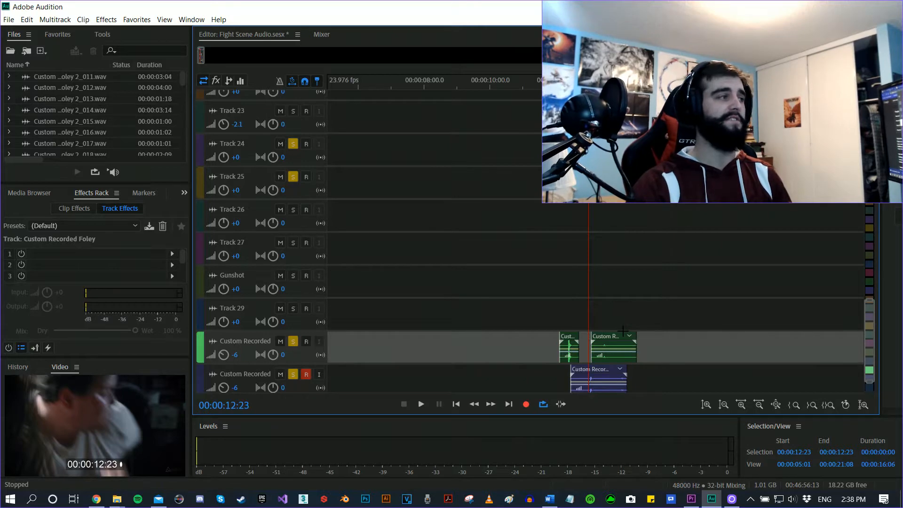
left_click_drag(615, 342, 605, 340)
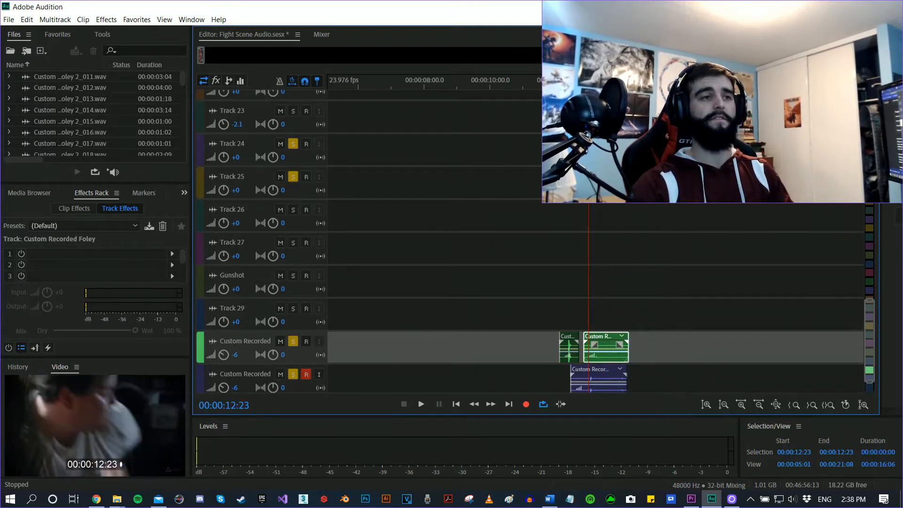
key("space")
key("space")
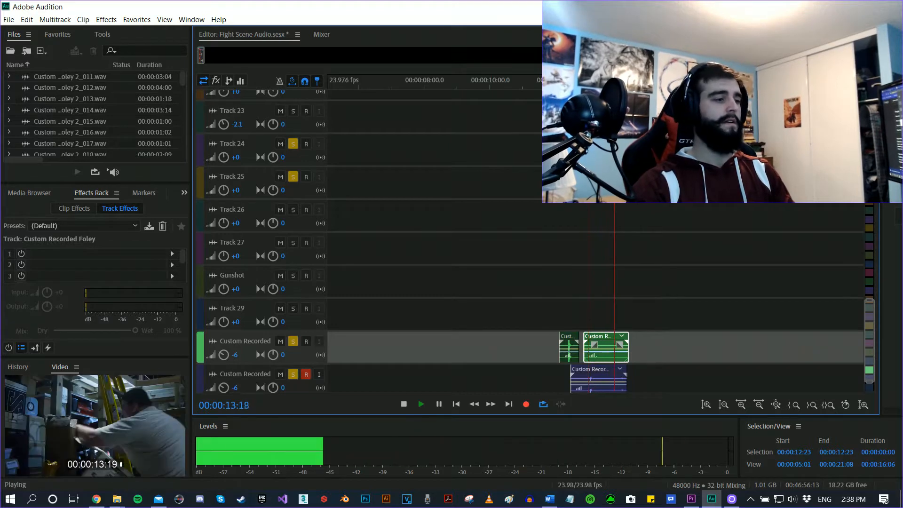
left_click(586, 82)
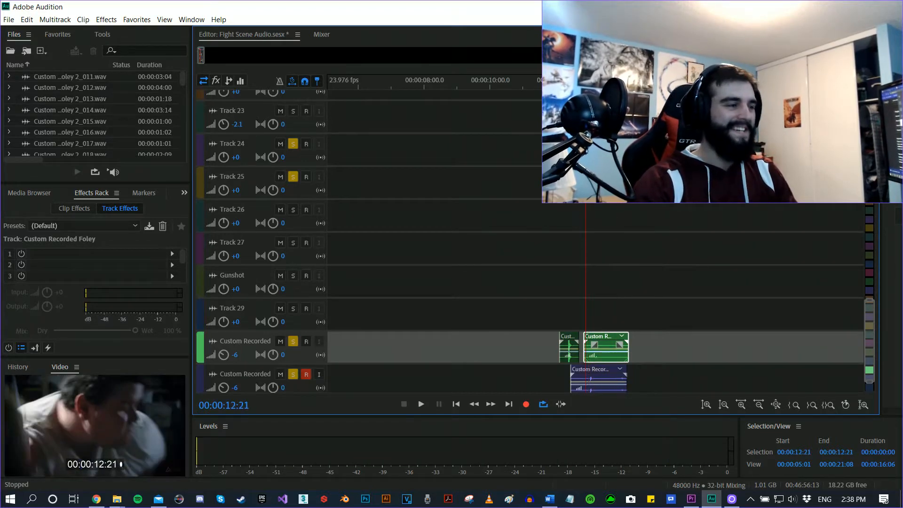
key("space")
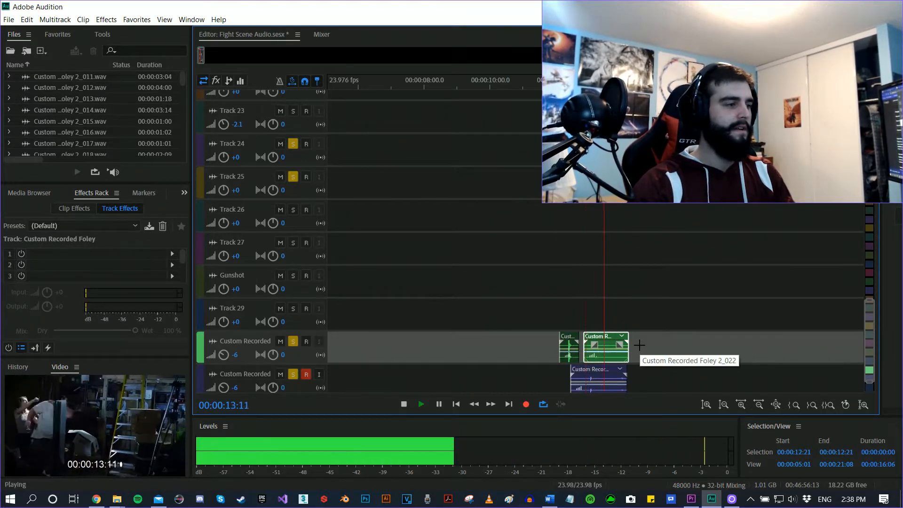
key("space")
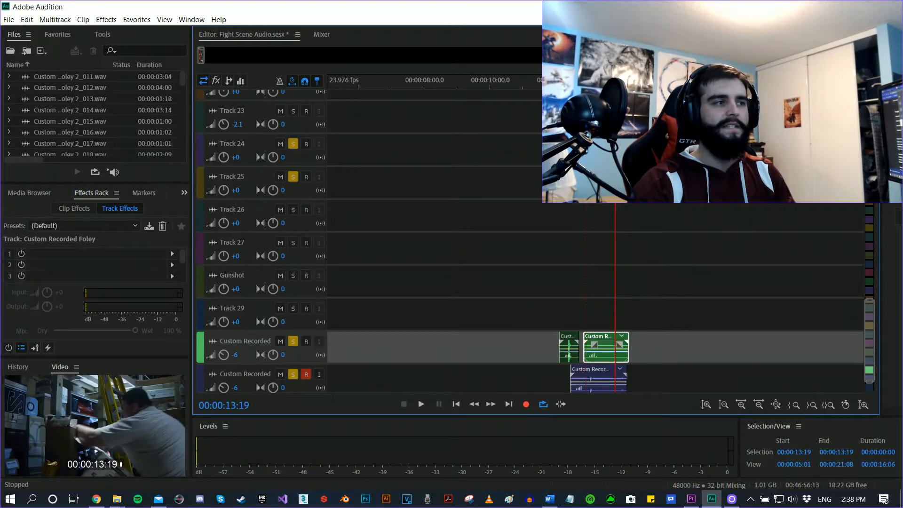
Set the volume of Track 24 and Track 25 to -6.
left_click(235, 158)
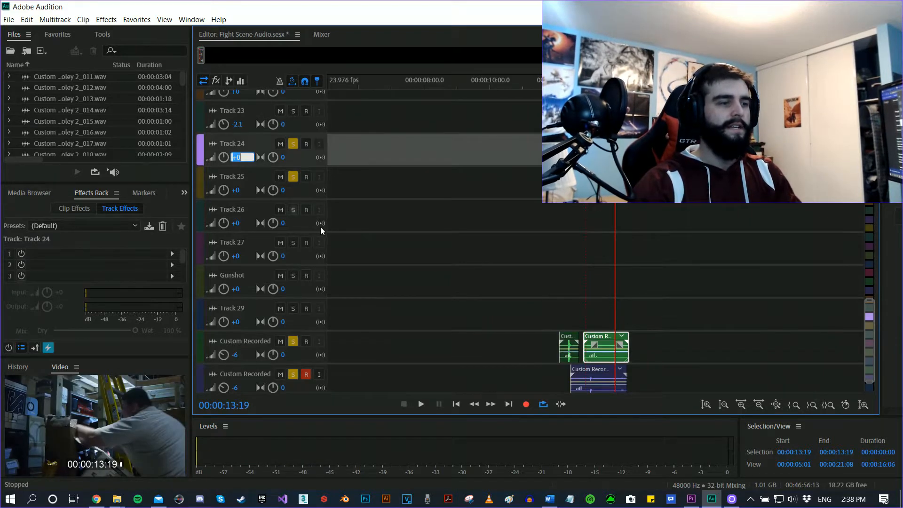
type("-6")
key("Return")
Cut the foley clip down to its section from 00:00:13:05 to 00:00:13:16 and move that piece to start at about 13 seconds.
left_click_drag(596, 346, 600, 346)
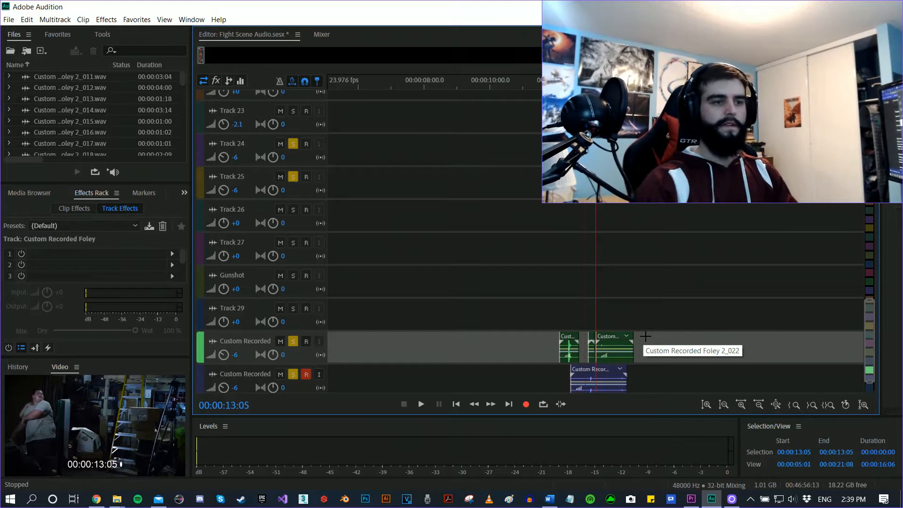
key("space")
key("space")
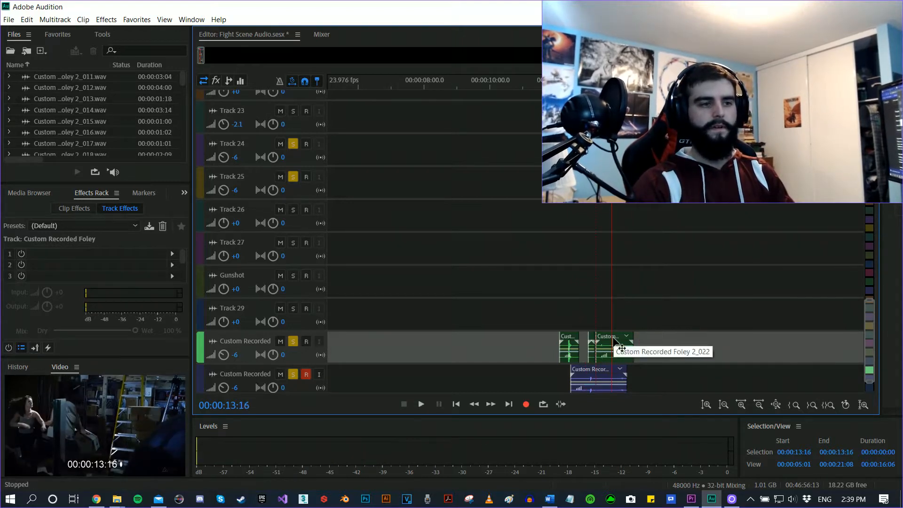
left_click(630, 354)
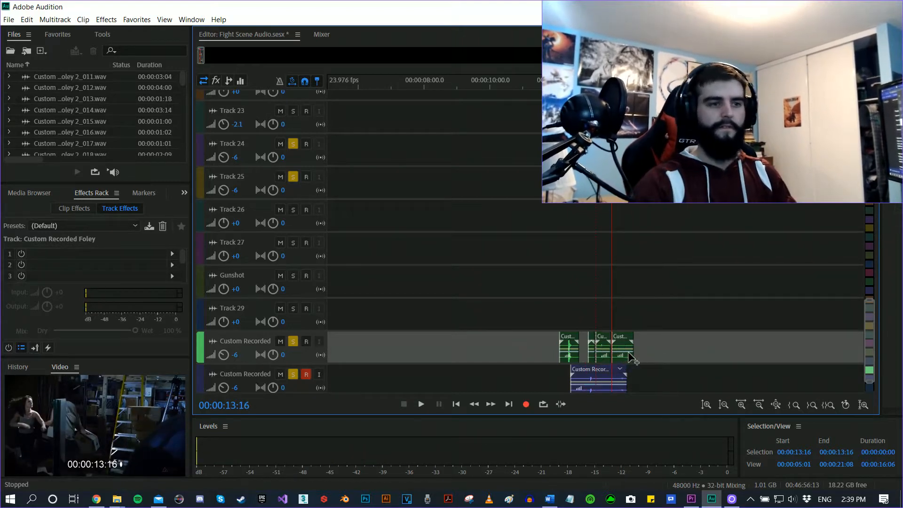
left_click_drag(632, 358, 599, 338)
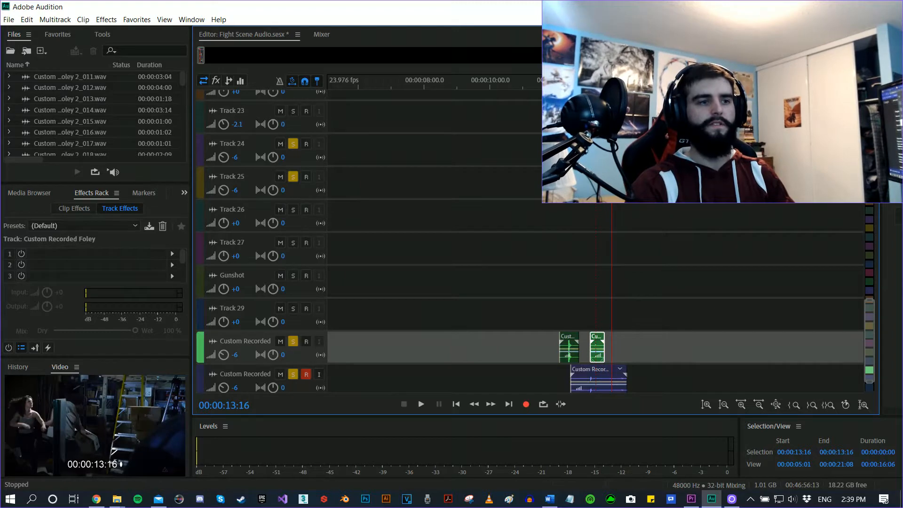
Play the repositioned foley piece against the hit several times, starting between about 00:00:12:14 and 00:00:12:19.
left_click(592, 81)
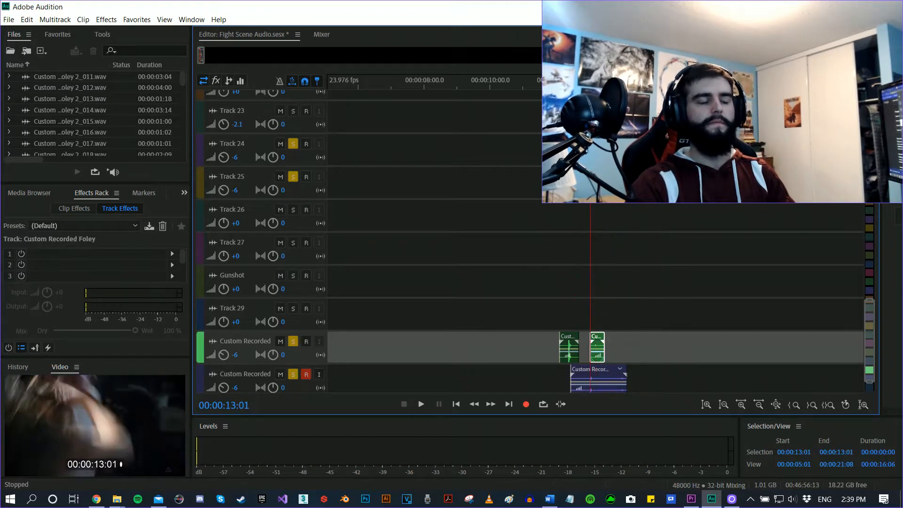
left_click(583, 81)
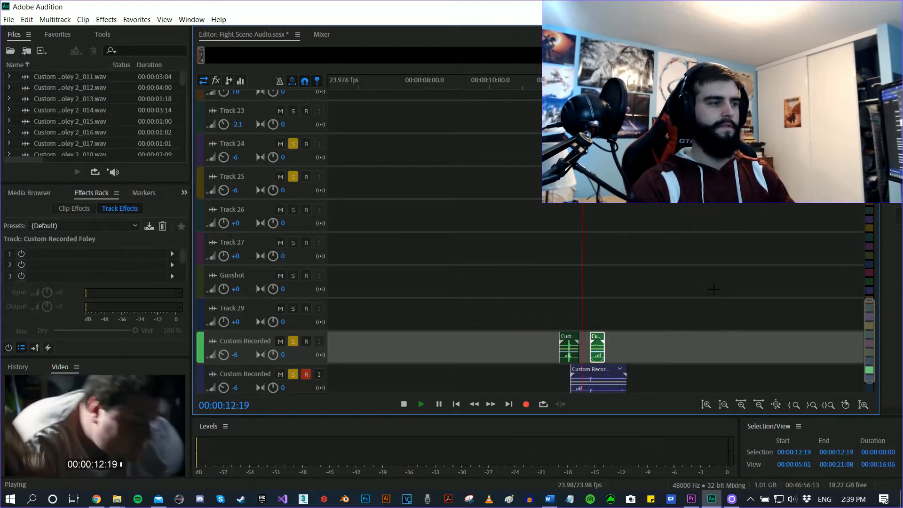
key("space")
key("space")
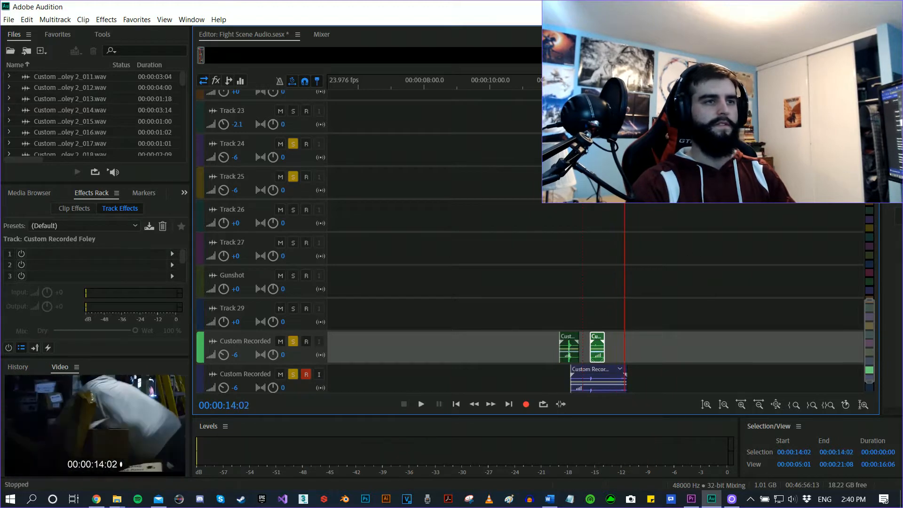
left_click(576, 81)
key("space")
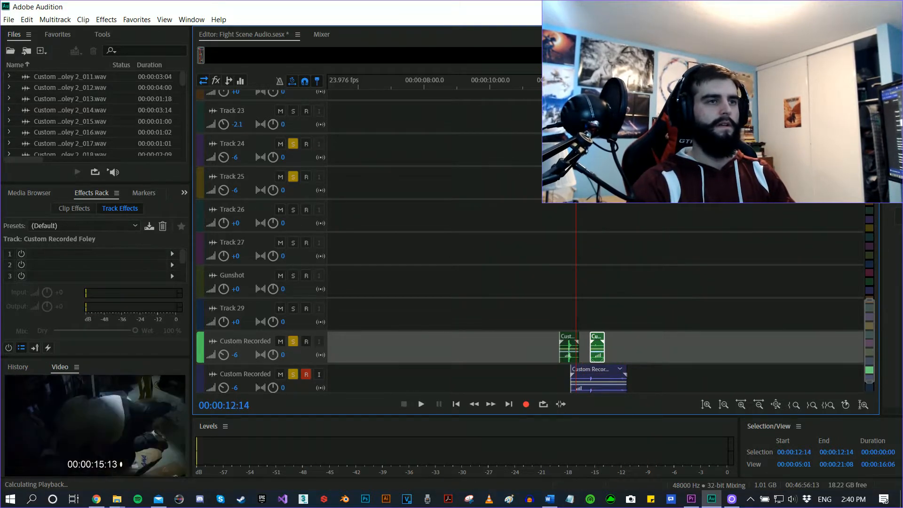
key("space")
key("space")
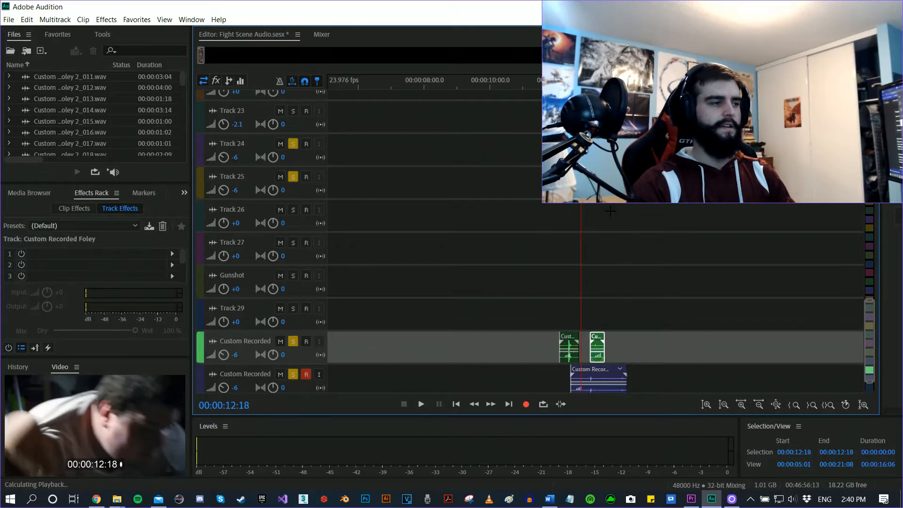
key("space")
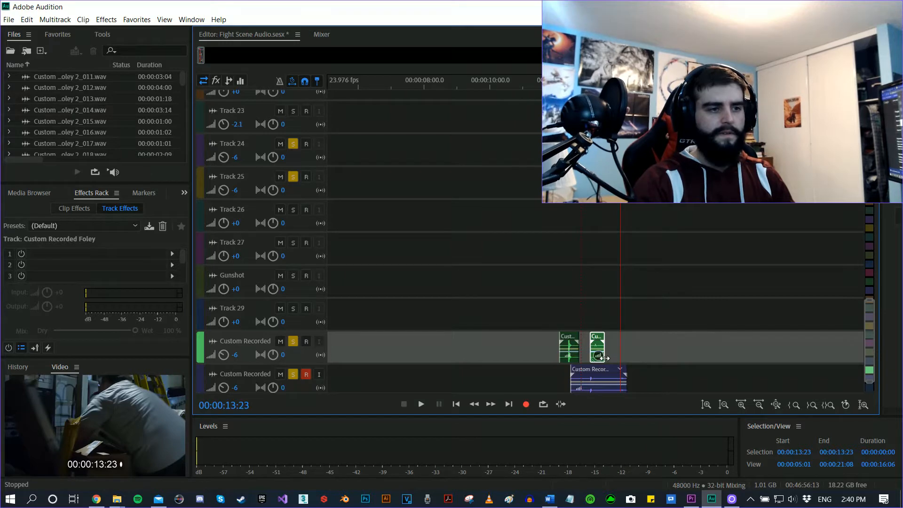
Raise the clip gain of the foley piece at the 13-second mark to 5.0 dB, replaying the hit to judge its level.
left_click(586, 82)
key("space")
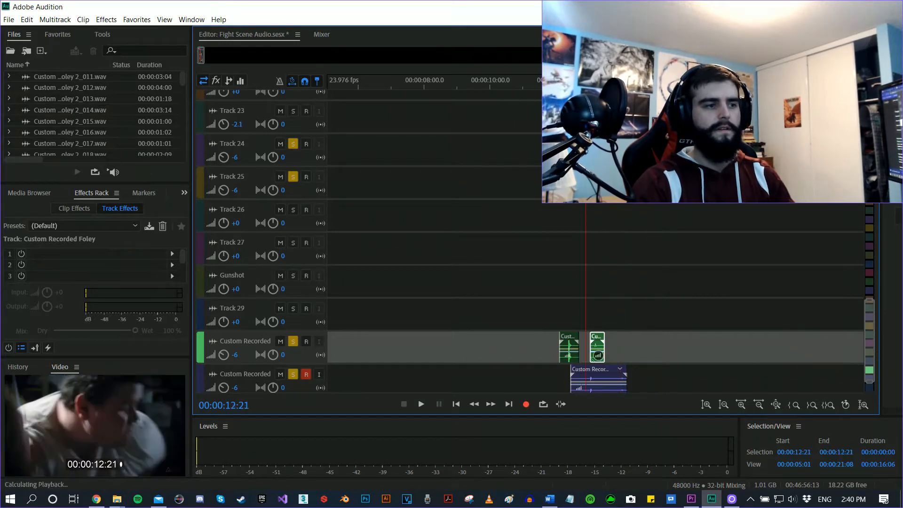
key("space")
left_click(586, 81)
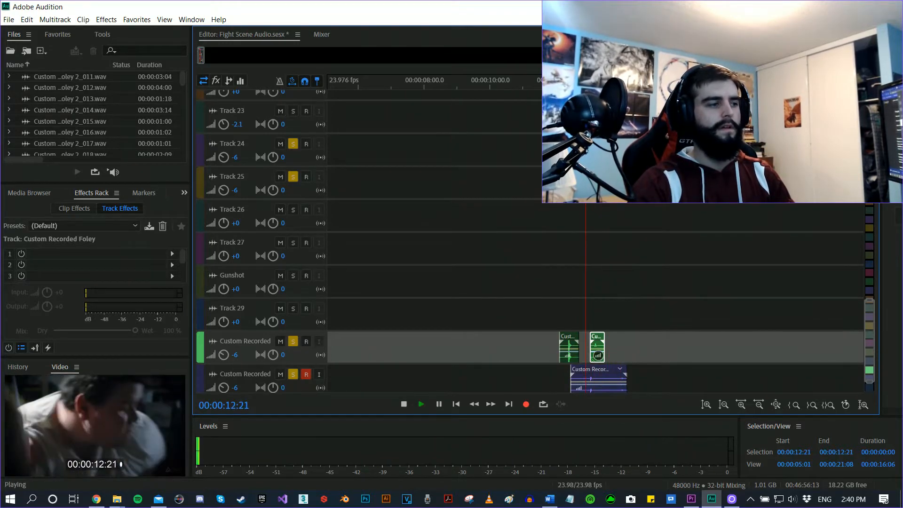
key("space")
key("space")
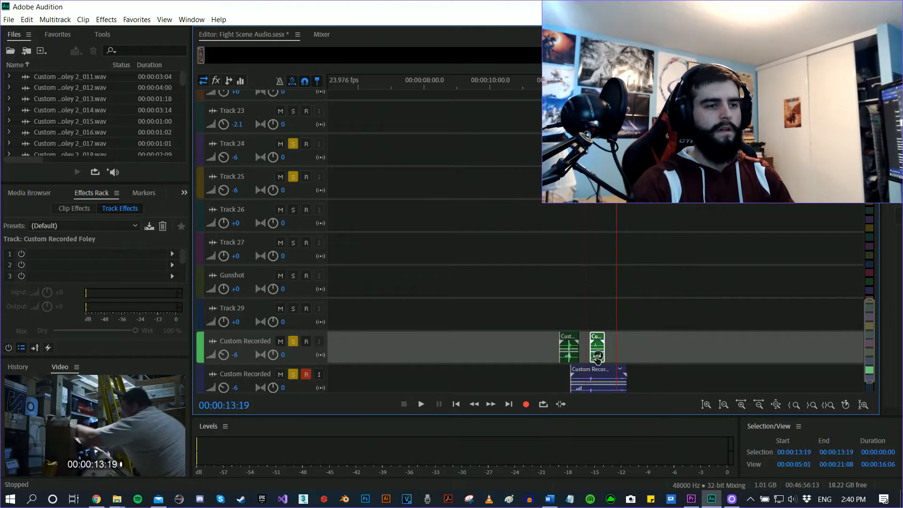
key("space")
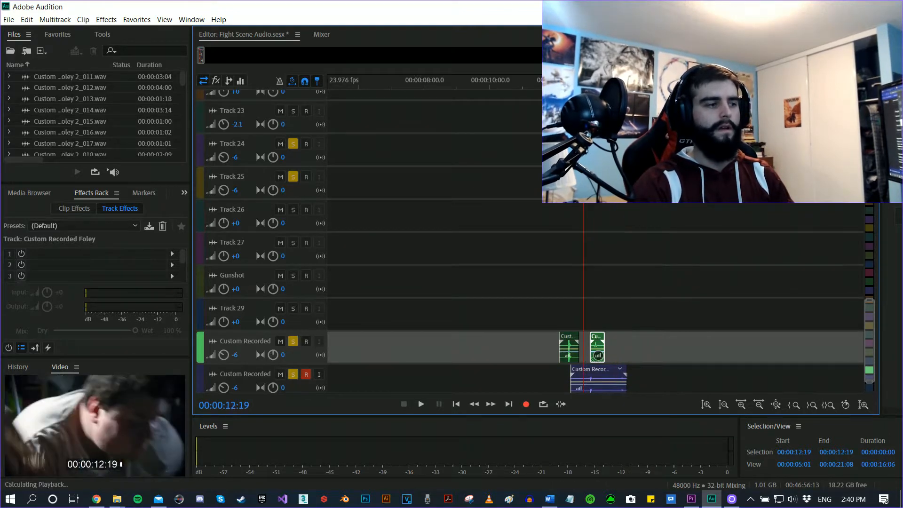
key("space")
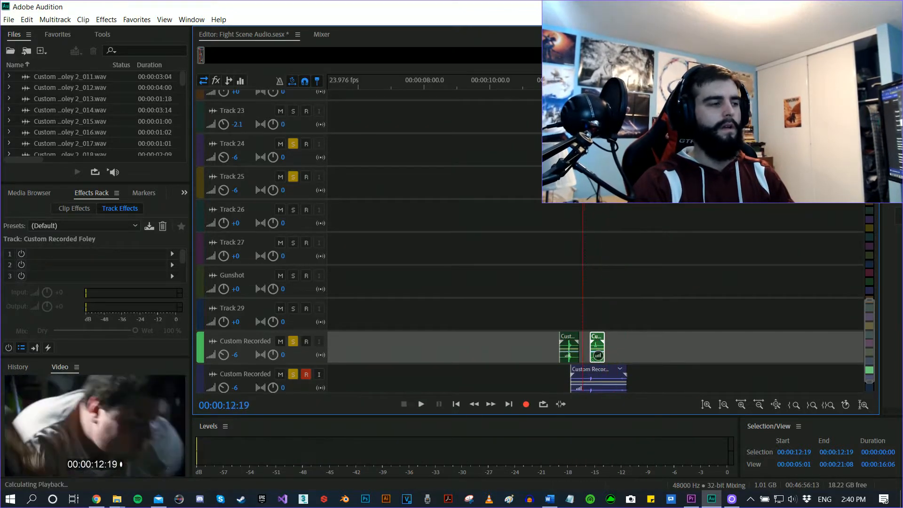
key("space")
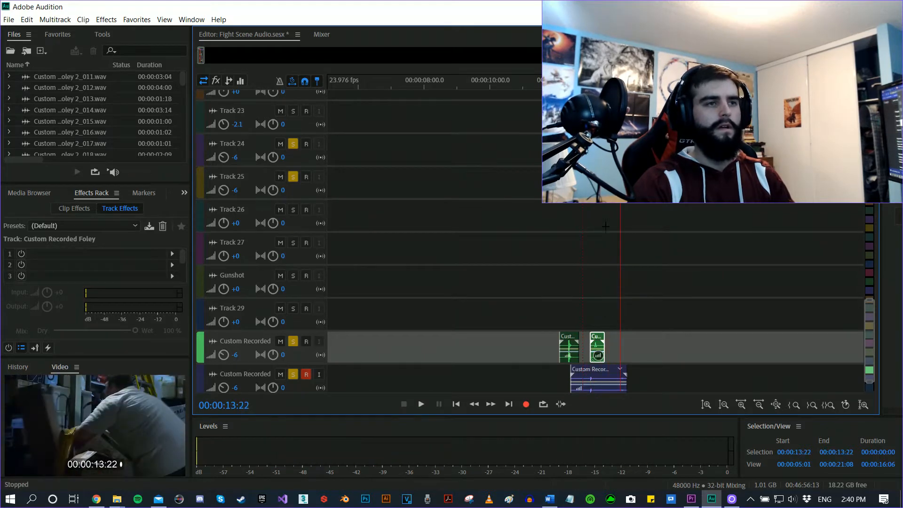
Move the foley piece a few frames later, just past the 13-second mark, and play the hit from 00:00:12:16.
left_click_drag(596, 338, 601, 338)
key("space")
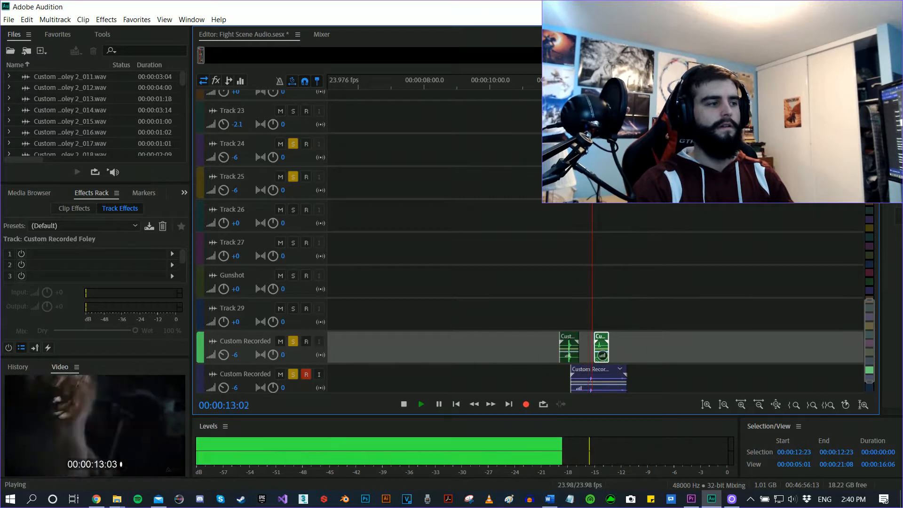
key("space")
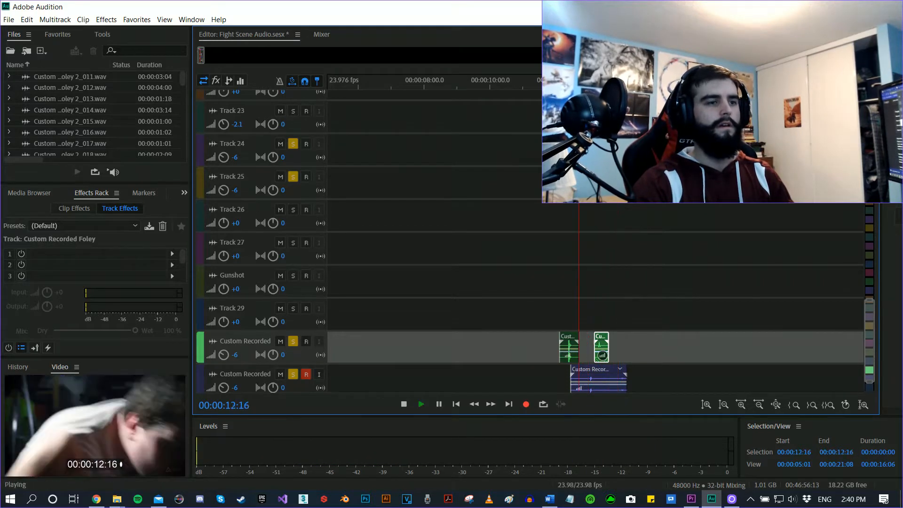
key("space")
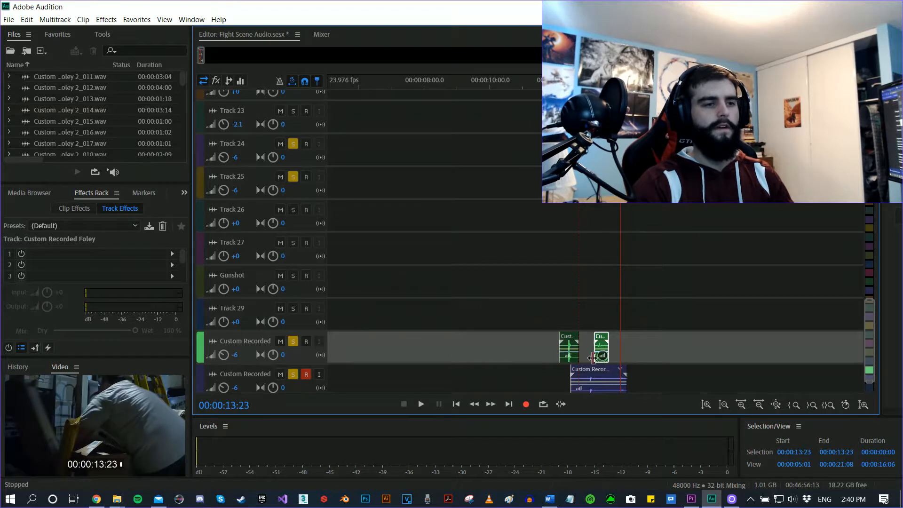
Shift the foley piece slightly earlier to start just before the Track 24 and 25 impacts, and play the hit from 00:00:13:02 and 00:00:13:00.
scroll(628, 345, "up", 5)
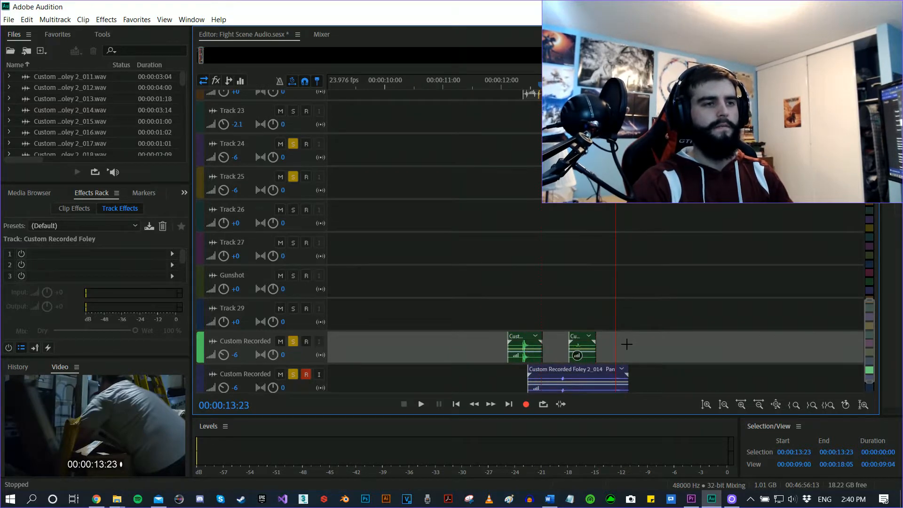
left_click_drag(525, 342, 519, 342)
left_click(488, 83)
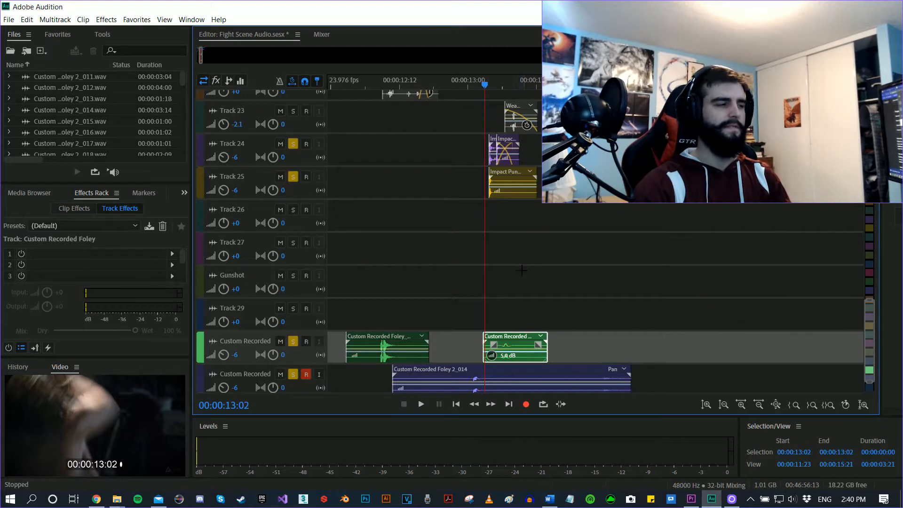
key("space")
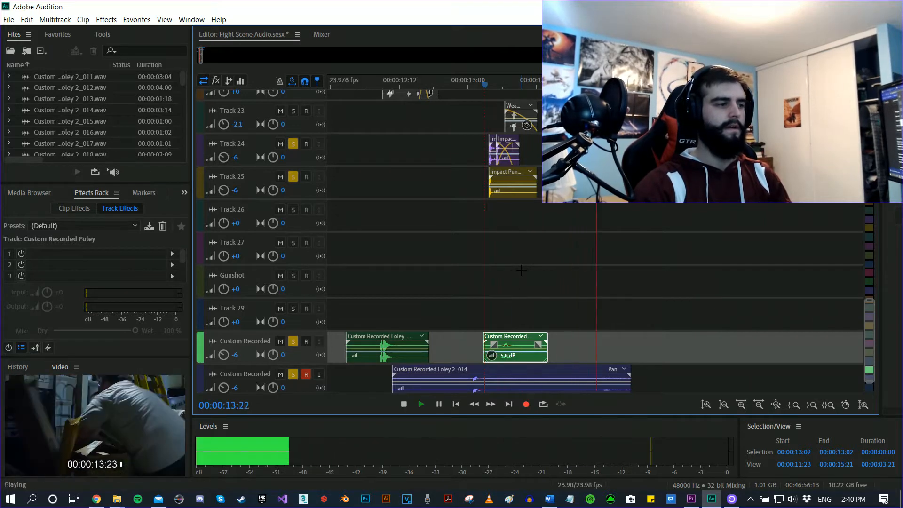
key("space")
left_click(467, 88)
key("space")
key("space")
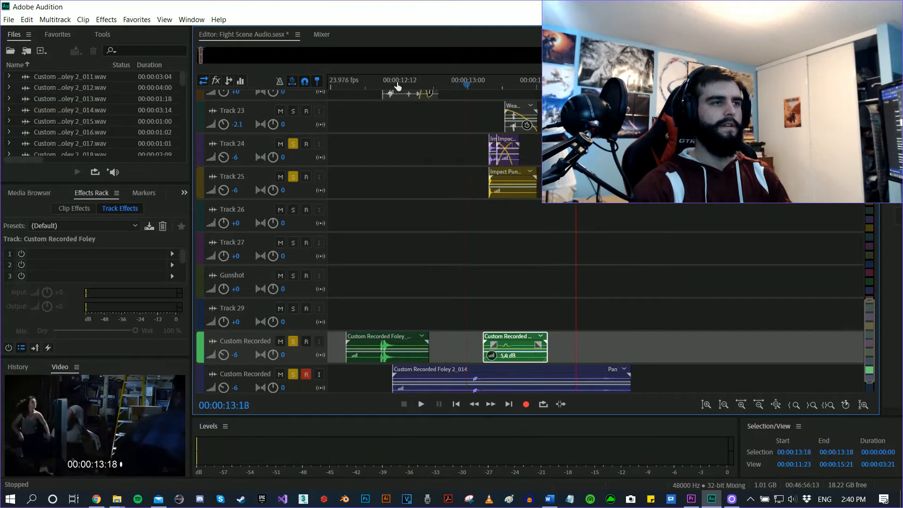
Play the hit from 00:00:12:11, nudge the foley piece slightly earlier, and listen to the result and the moment after 00:00:13:22.
left_click(397, 87)
key("space")
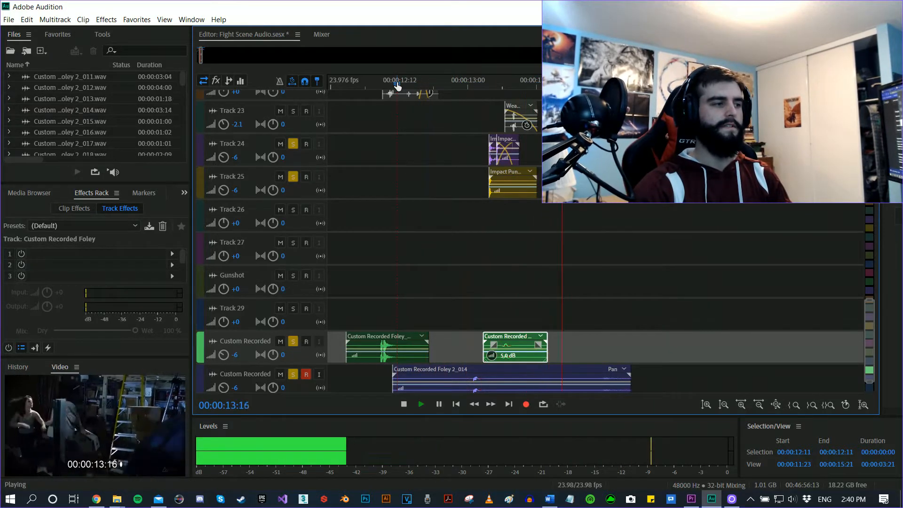
key("alt+comma")
key("space")
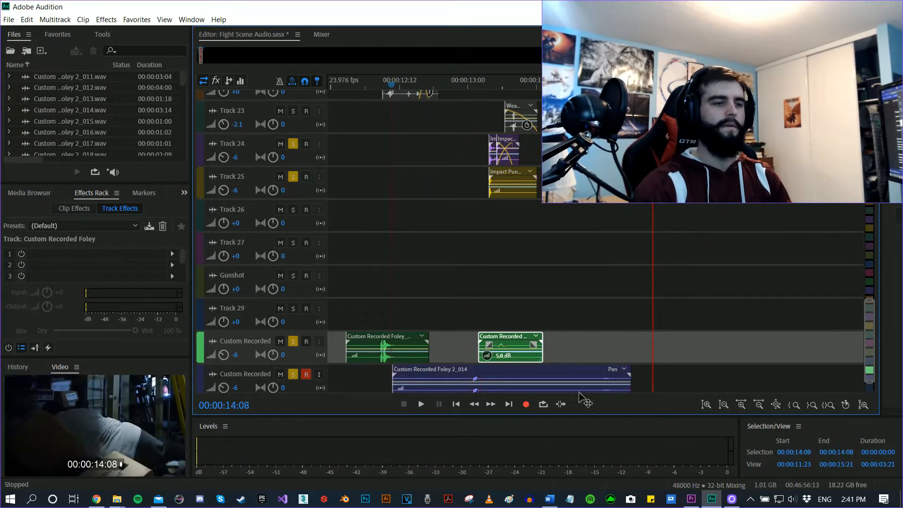
left_click(596, 86)
key("space")
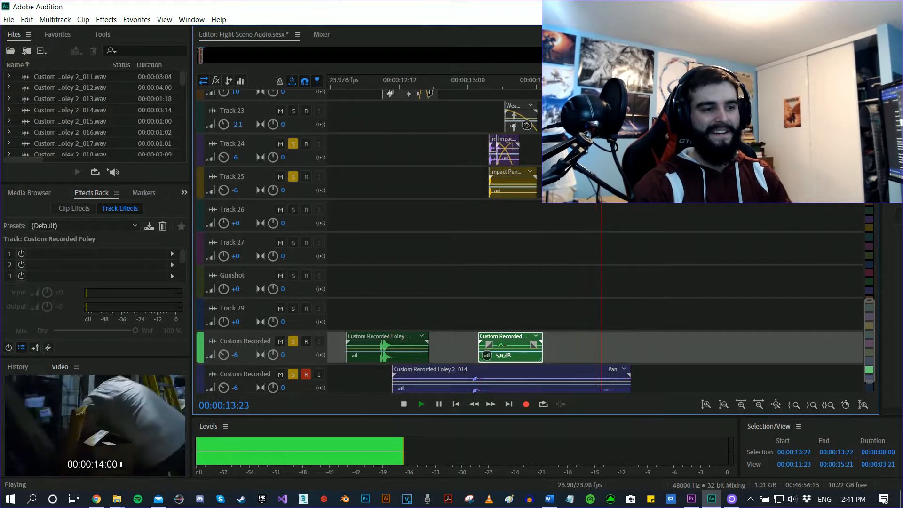
key("space")
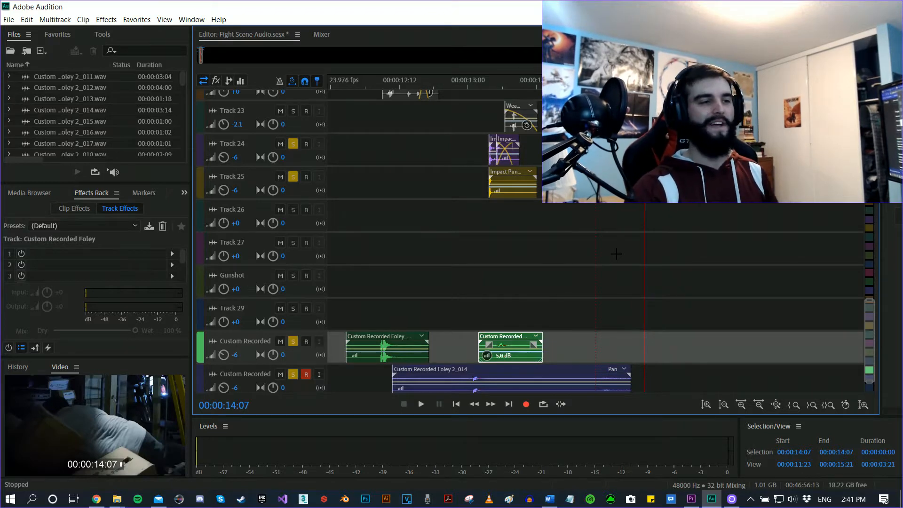
Look over the music and impact tracks around 00:00:14:07, and return to the Custom Recorded Foley tracks with the playhead at 00:00:14:19.
scroll(572, 202, "up", 2)
scroll(486, 288, "down", 2)
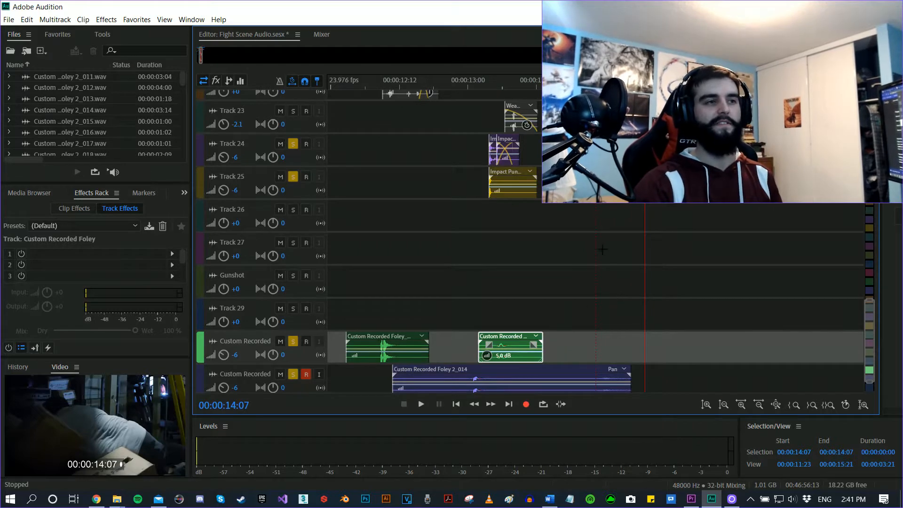
scroll(547, 334, "down", 1)
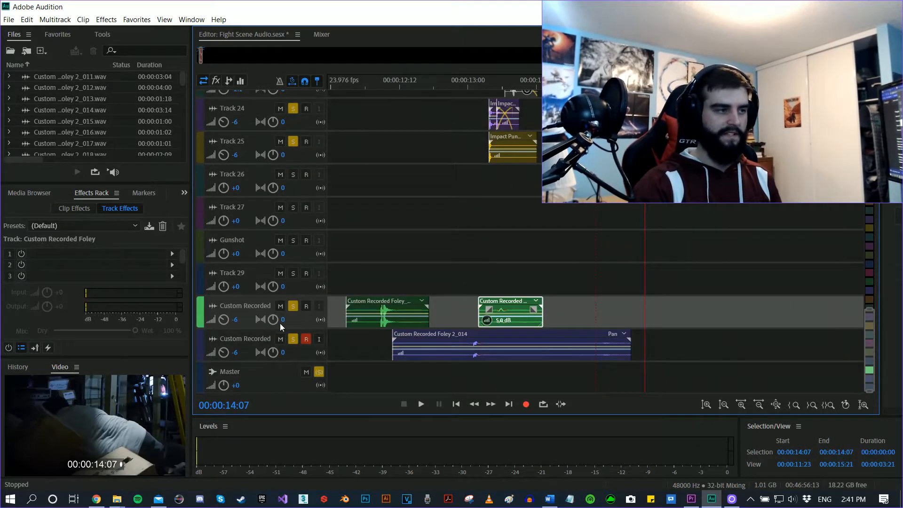
scroll(307, 229, "up", 5)
scroll(423, 247, "up", 1)
scroll(428, 250, "down", 7)
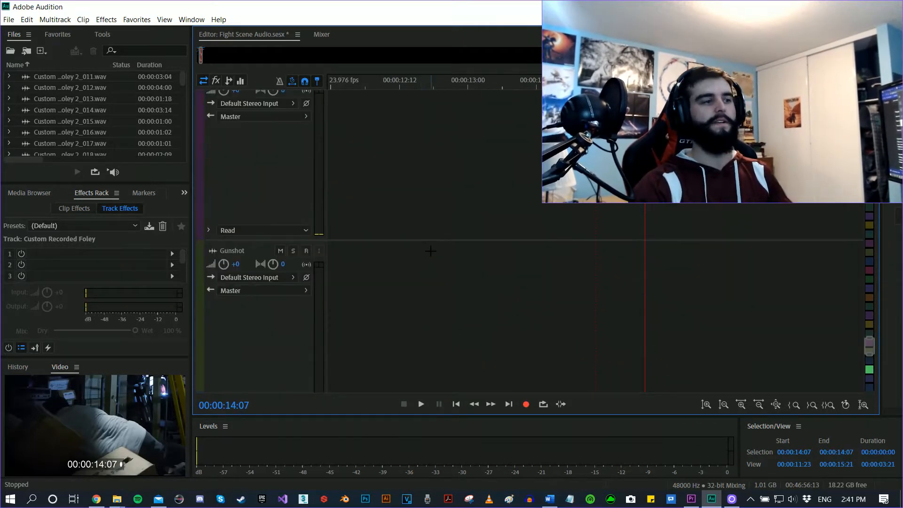
scroll(433, 249, "down", 5)
scroll(433, 248, "up", 2)
scroll(225, 230, "down", 5)
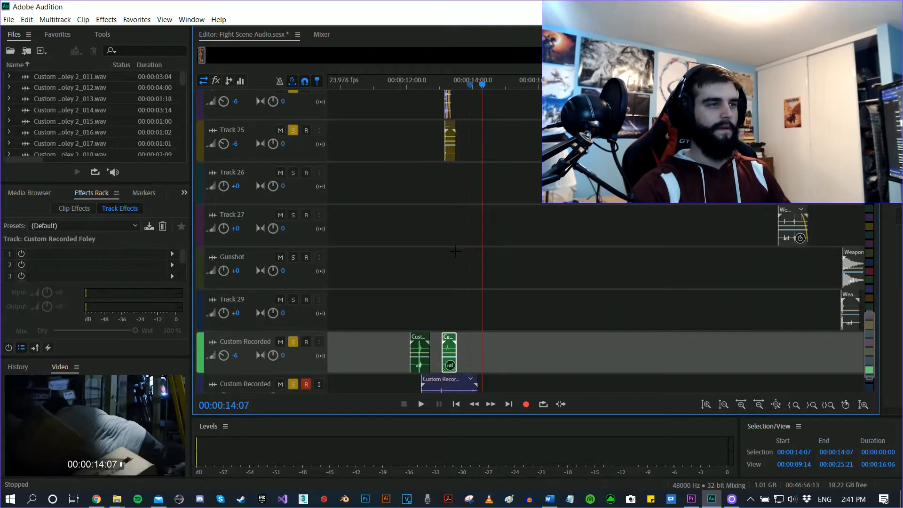
scroll(473, 252, "up", 18)
scroll(539, 268, "up", 5)
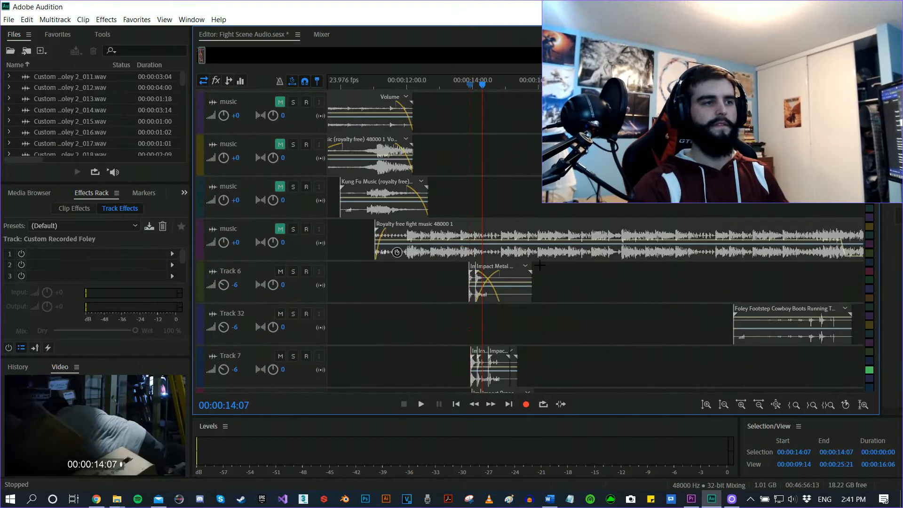
scroll(399, 219, "up", 2)
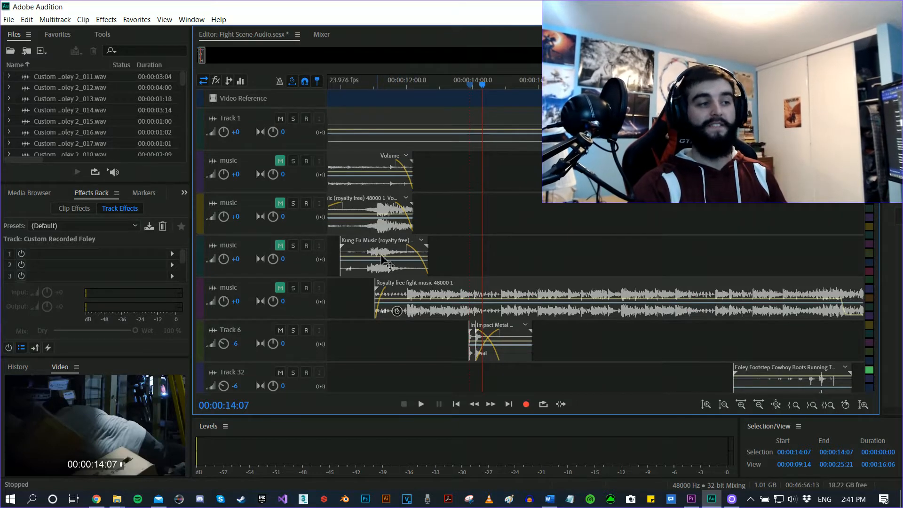
scroll(420, 327, "down", 2)
scroll(421, 327, "down", 4)
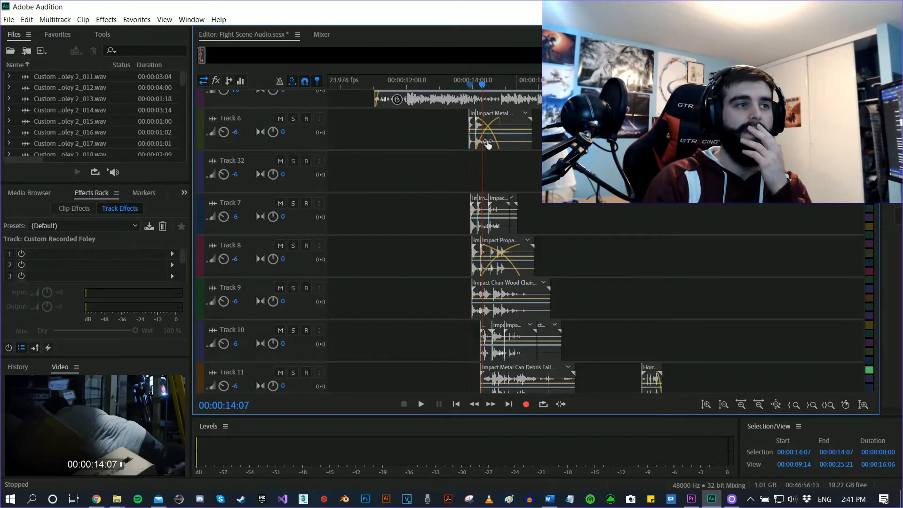
scroll(592, 212, "down", 3)
scroll(533, 258, "down", 10)
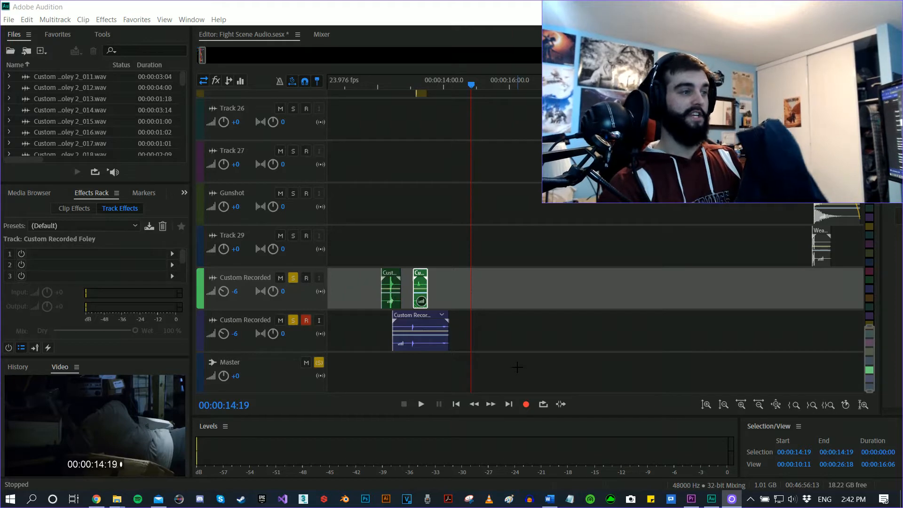
Record a new foley take on the armed Custom Recorded Foley track from 00:00:14:19, and play it back from 00:00:15:00.
left_click(528, 405)
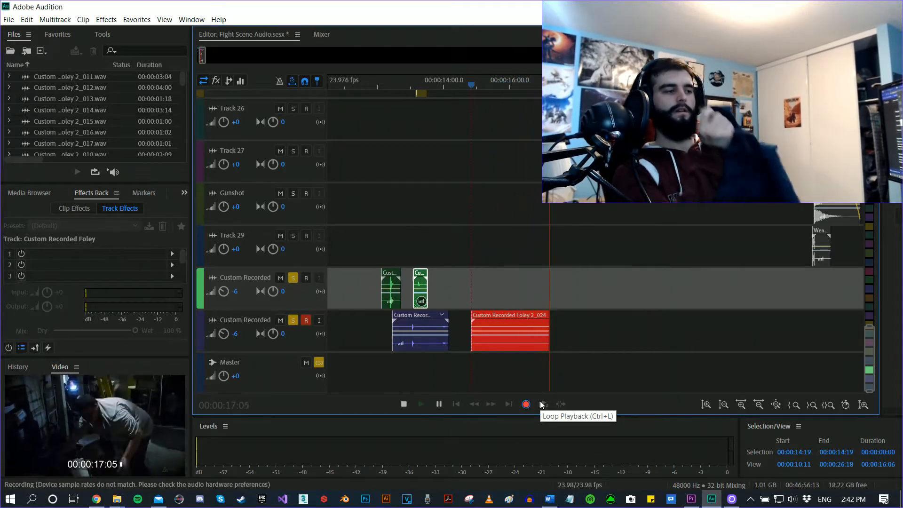
key("space")
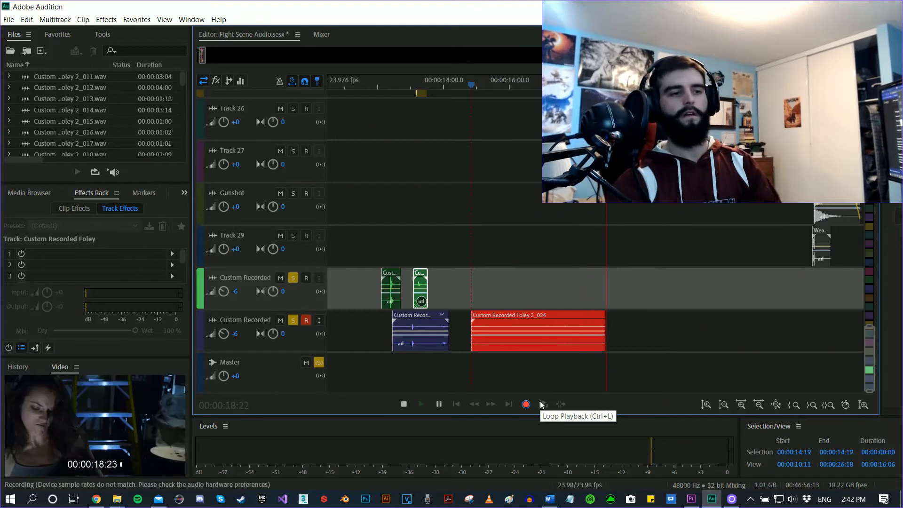
left_click(478, 88)
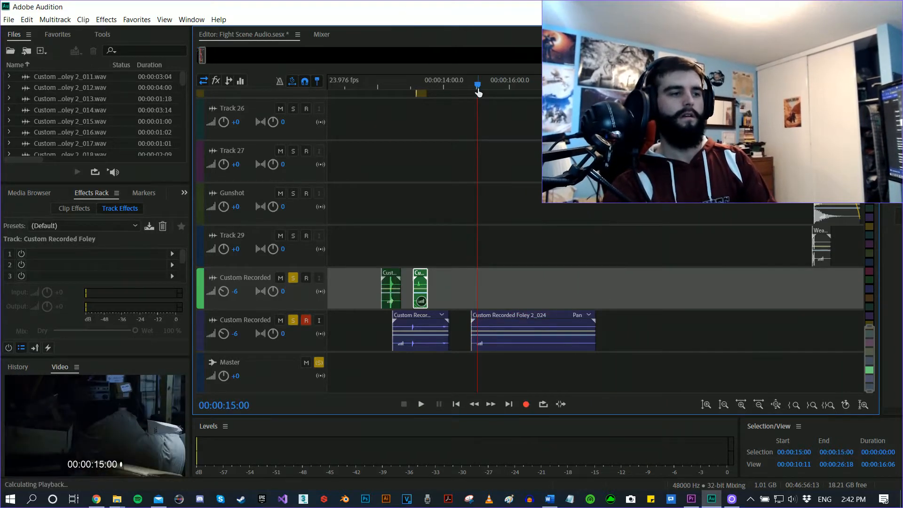
key("space")
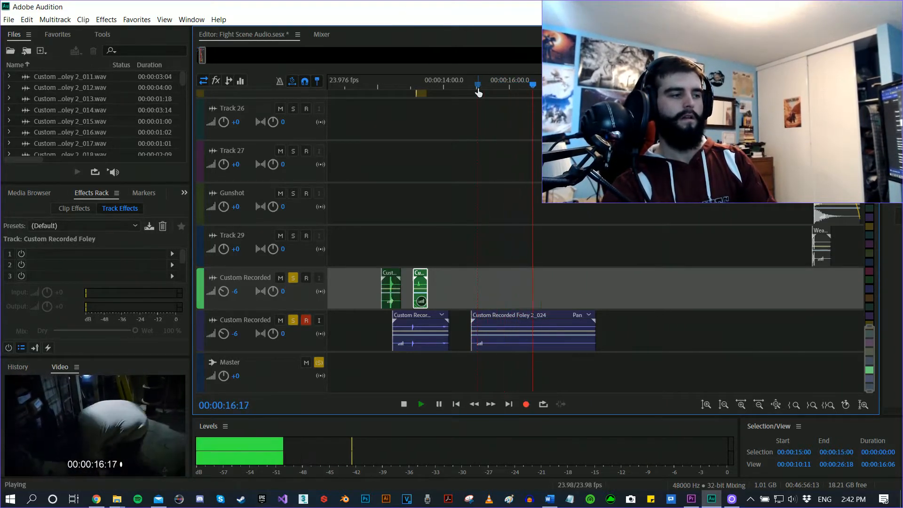
Listen to the new foley take on from 00:00:17:18 and again from 00:00:14:13.
key("space")
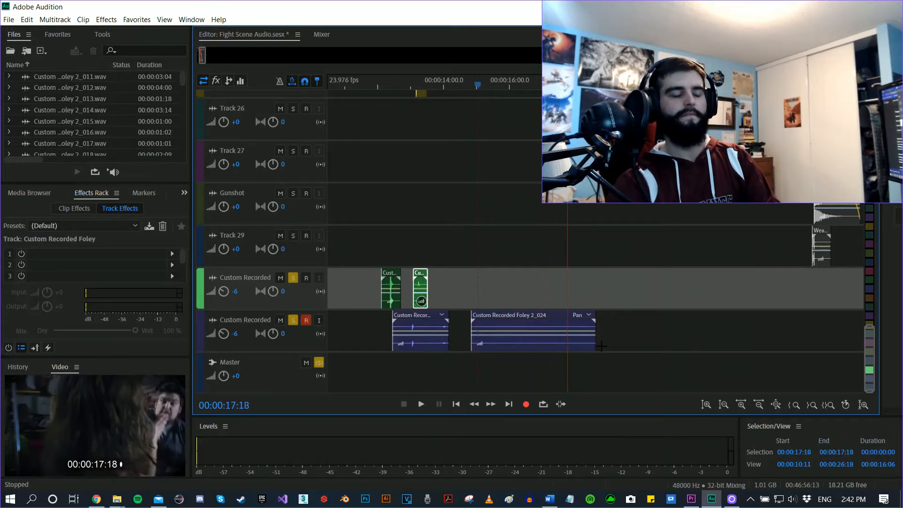
key("space")
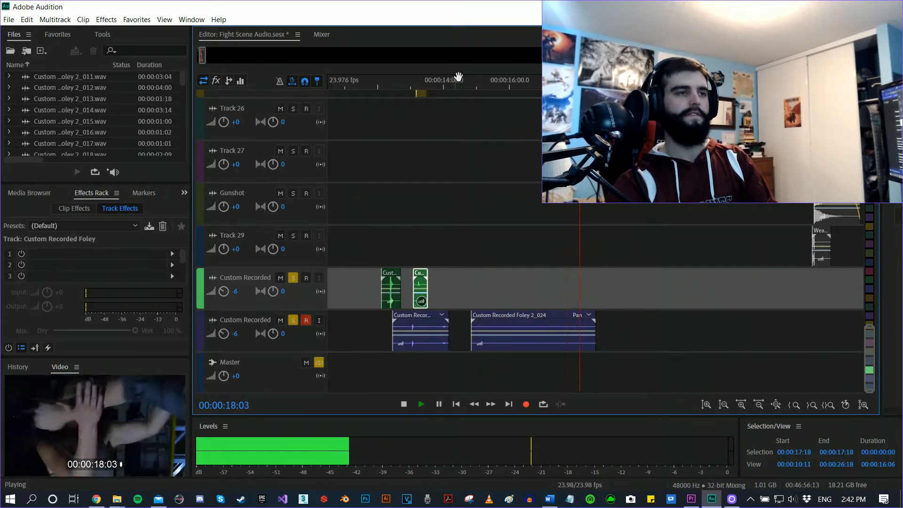
left_click(462, 87)
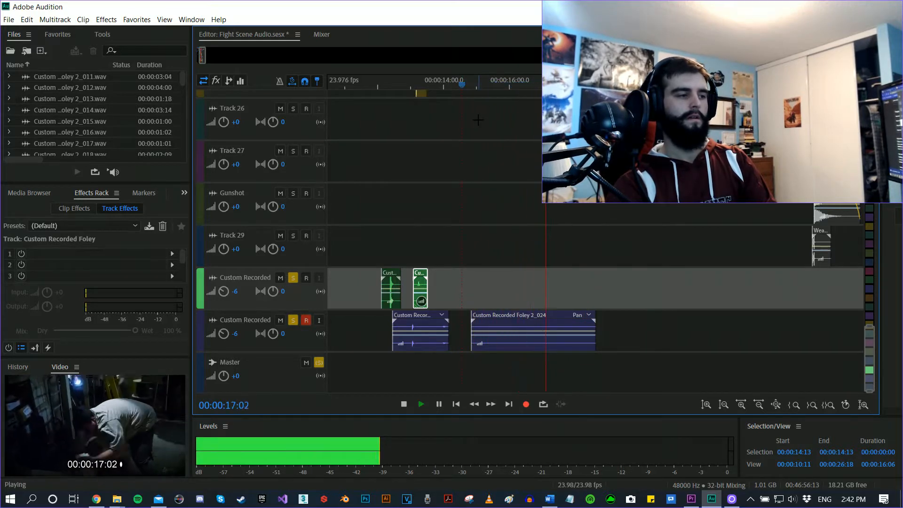
Cut off the Custom Recorded Foley 2_024 clip after 00:00:17:15 and give its end a short fade-out.
key("space")
left_click(572, 331)
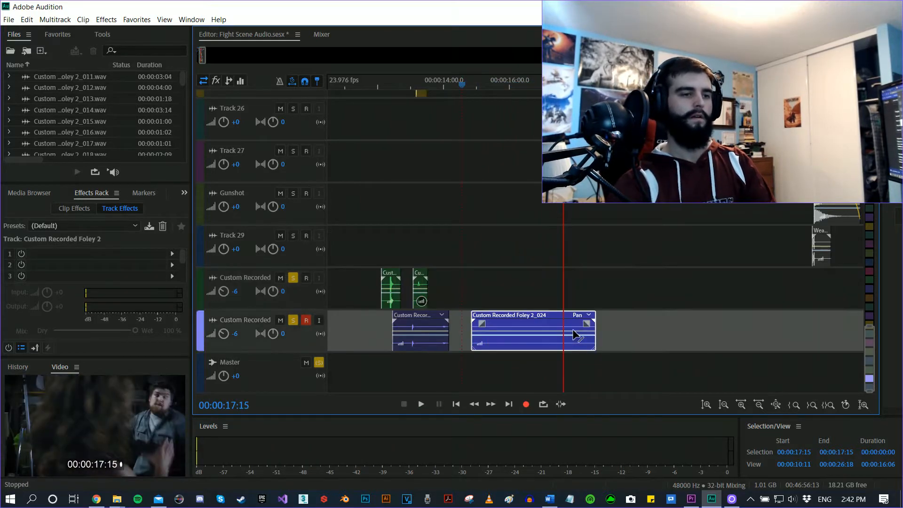
key("ctrl+k")
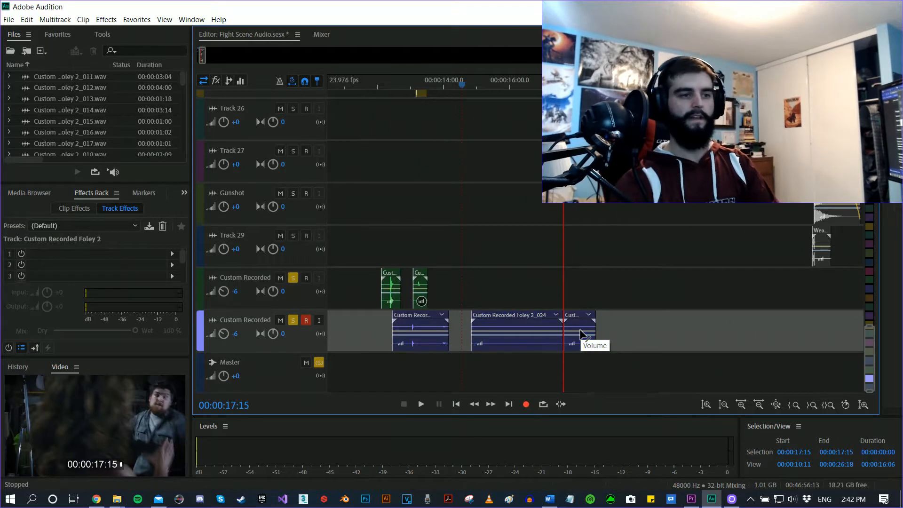
left_click(582, 333)
key("Delete")
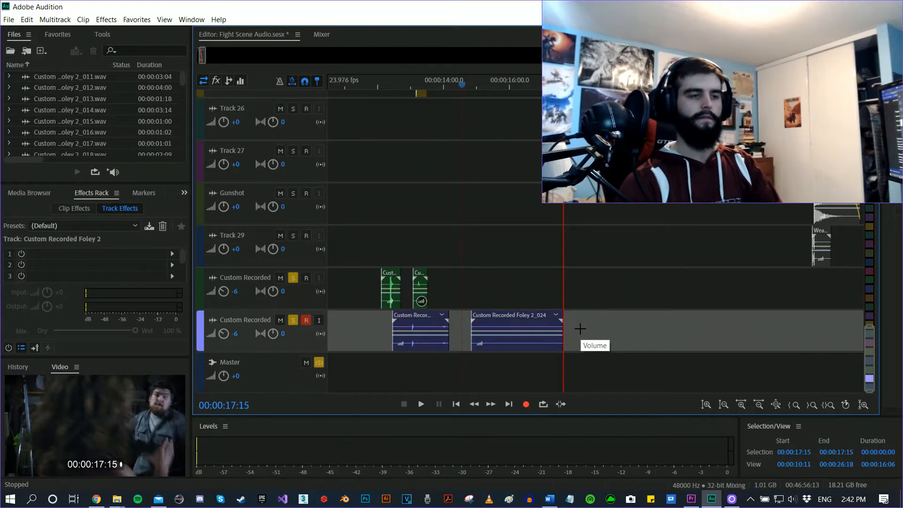
left_click(552, 325)
left_click_drag(552, 324, 547, 324)
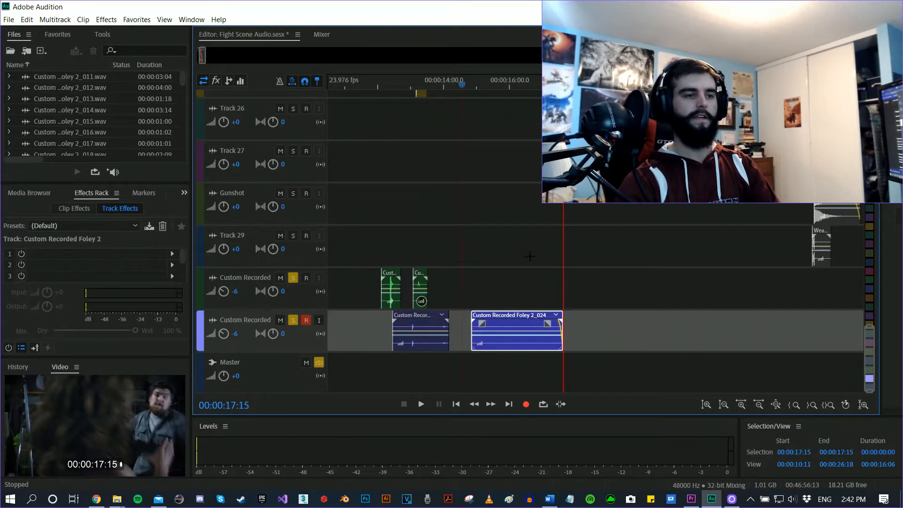
Play the trimmed foley clip from 00:00:14:12, and listen to the moment just after its end.
left_click(460, 85)
key("space")
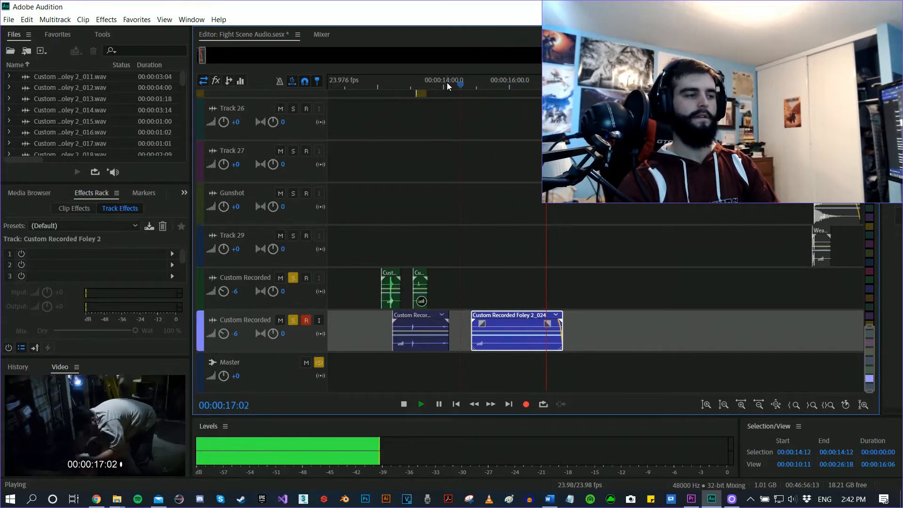
key("space")
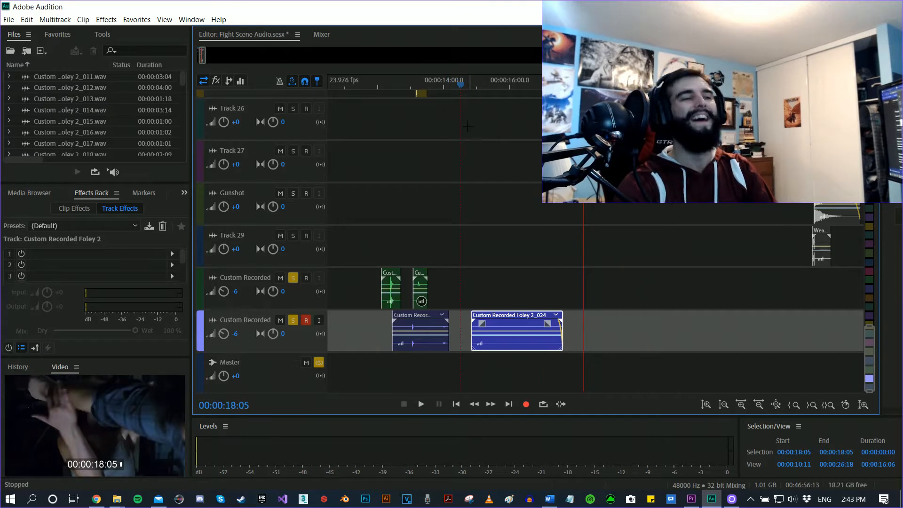
left_click(567, 86)
key("space")
key("space")
Look through the music and impact tracks around 00:00:17:10, and play the soloed foley and impact tracks from there.
scroll(569, 165, "up", 3)
scroll(570, 165, "up", 3)
scroll(569, 164, "down", 3)
left_click(557, 85)
scroll(557, 165, "up", 10)
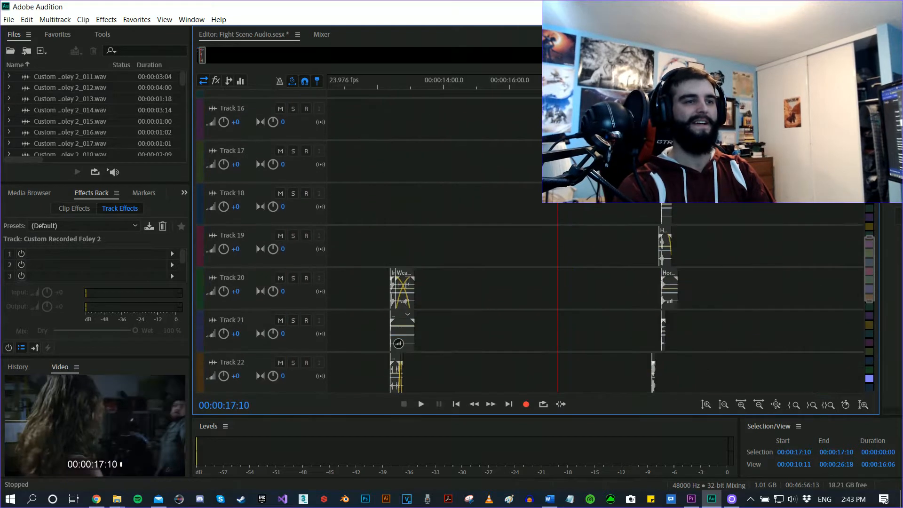
scroll(531, 240, "down", 10)
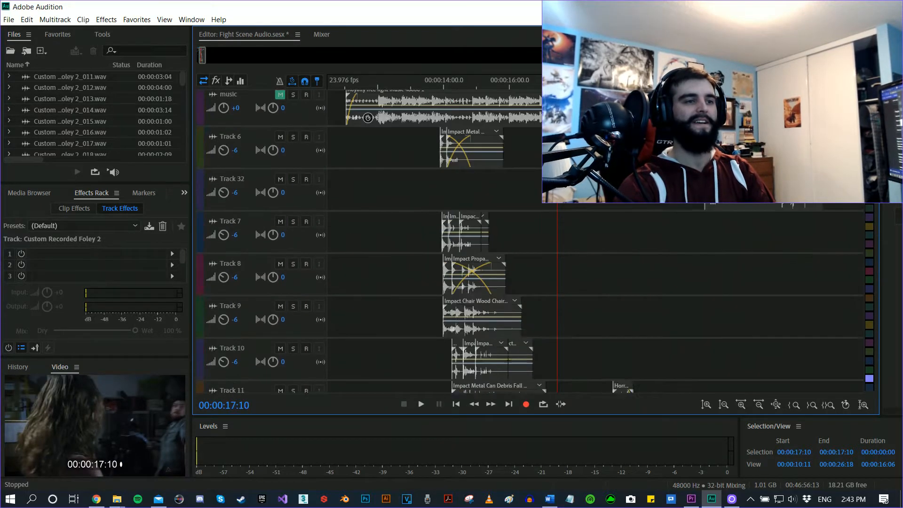
scroll(557, 240, "down", 5)
key("space")
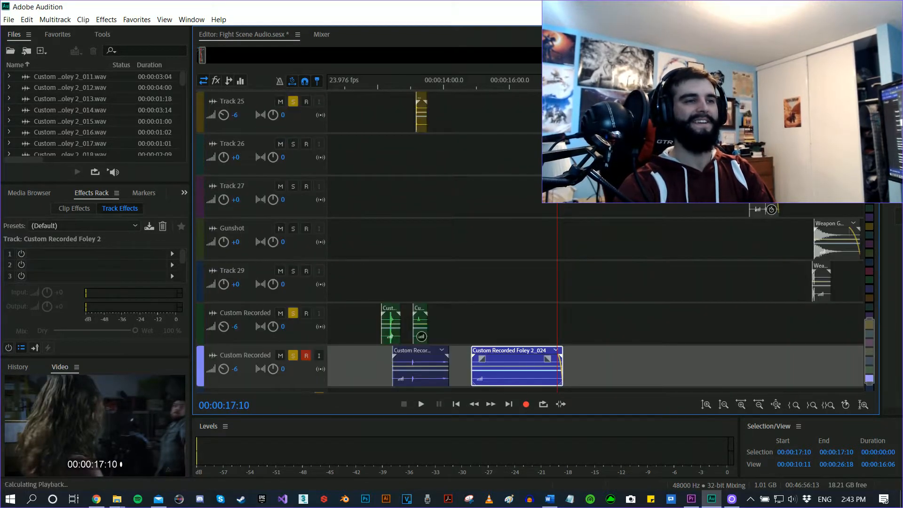
key("space")
Turn off solo on Track 25, Track 24 and both Custom Recorded Foley tracks.
scroll(292, 279, "up", 4)
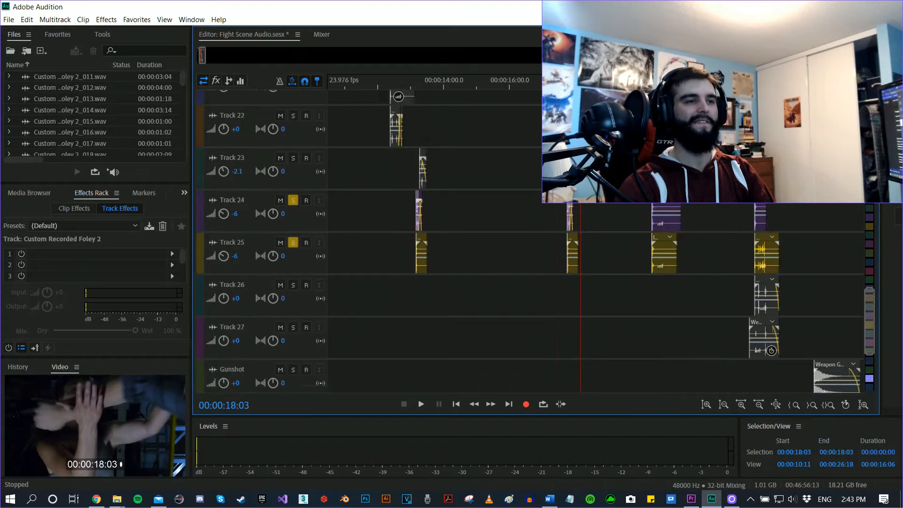
left_click(293, 279)
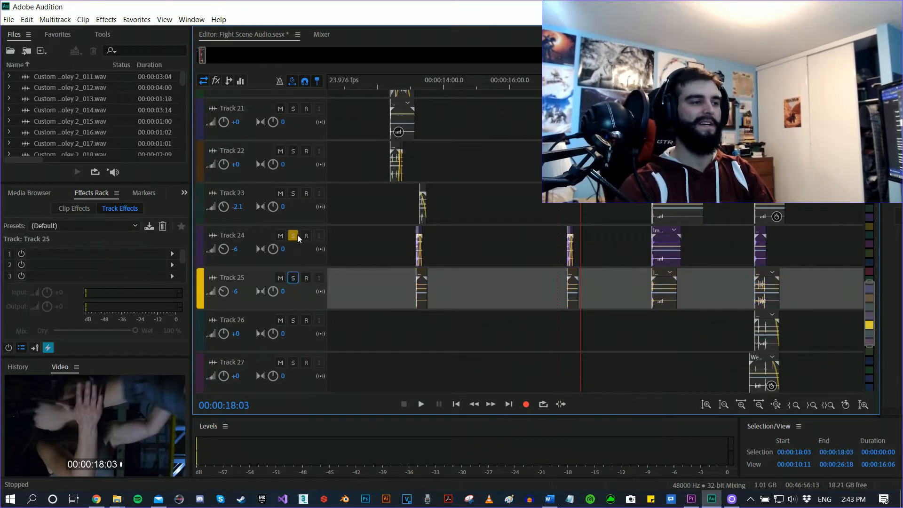
left_click(293, 235)
scroll(471, 300, "down", 5)
left_click(293, 321)
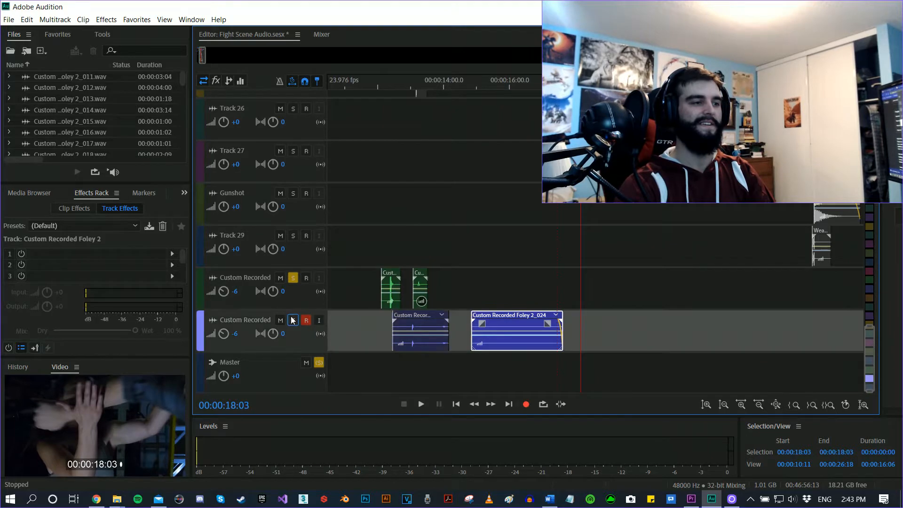
left_click(293, 279)
Play the full mix from 00:00:18:03, 00:00:17:10 and 00:00:15:22 to hear the new foley in context.
key("space")
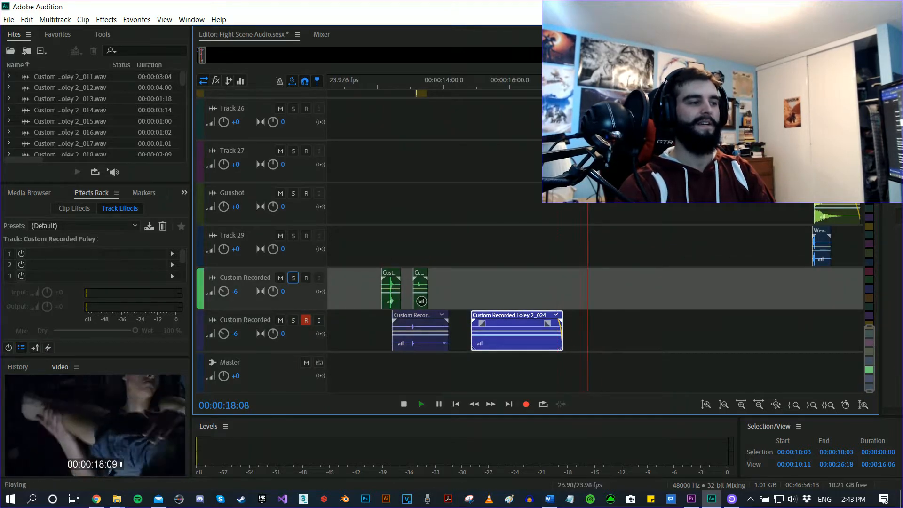
key("space")
left_click(557, 86)
key("space")
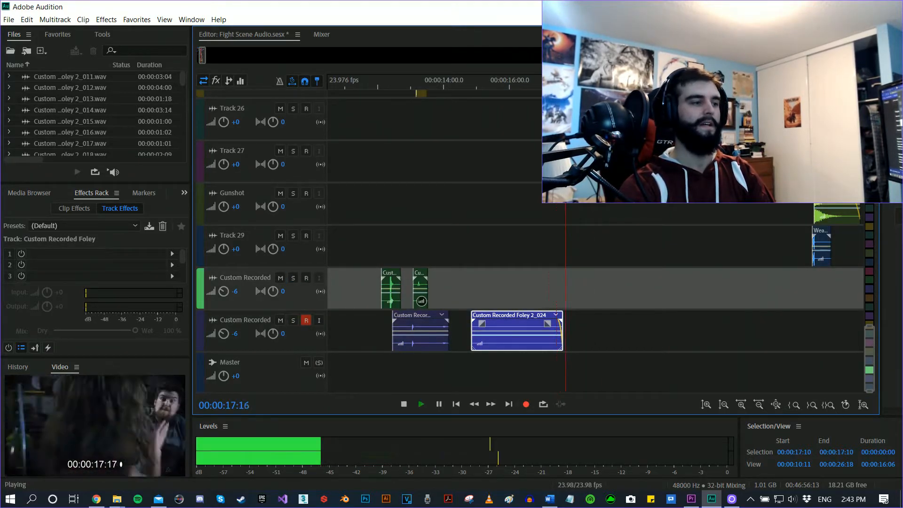
key("space")
left_click(509, 86)
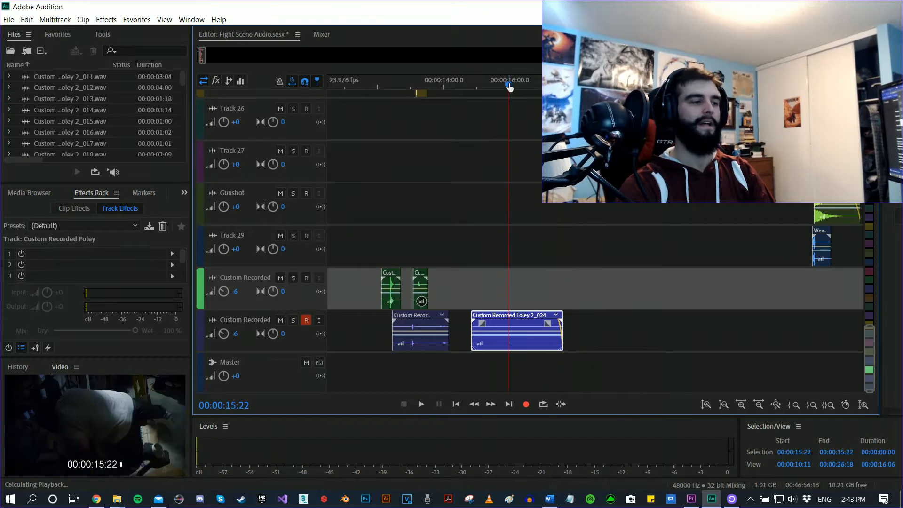
key("space")
key("space")
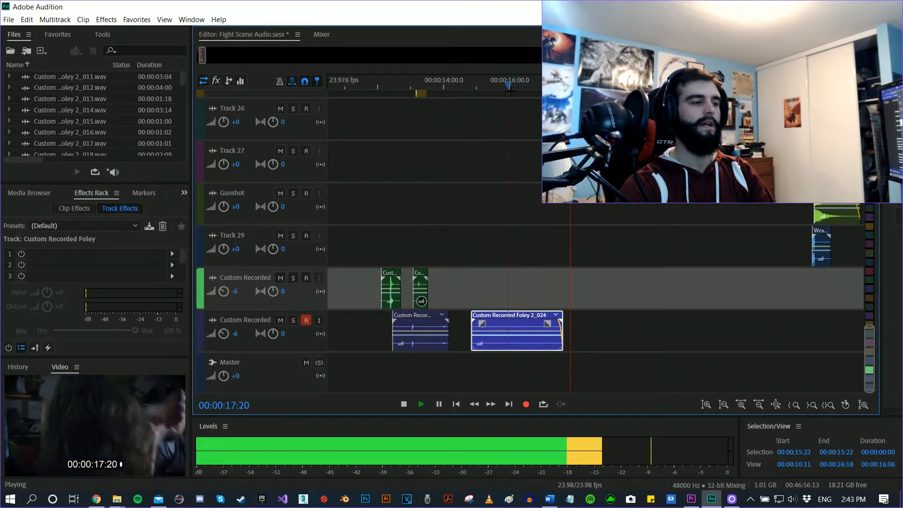
Solo Track 13 and listen to its foley clip from 00:00:16:04.
scroll(516, 161, "up", 6)
scroll(516, 161, "up", 12)
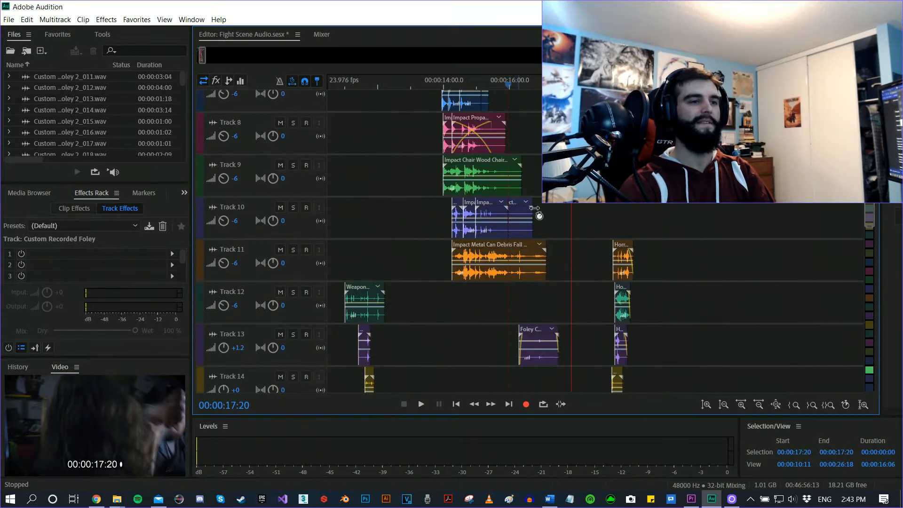
left_click(293, 334)
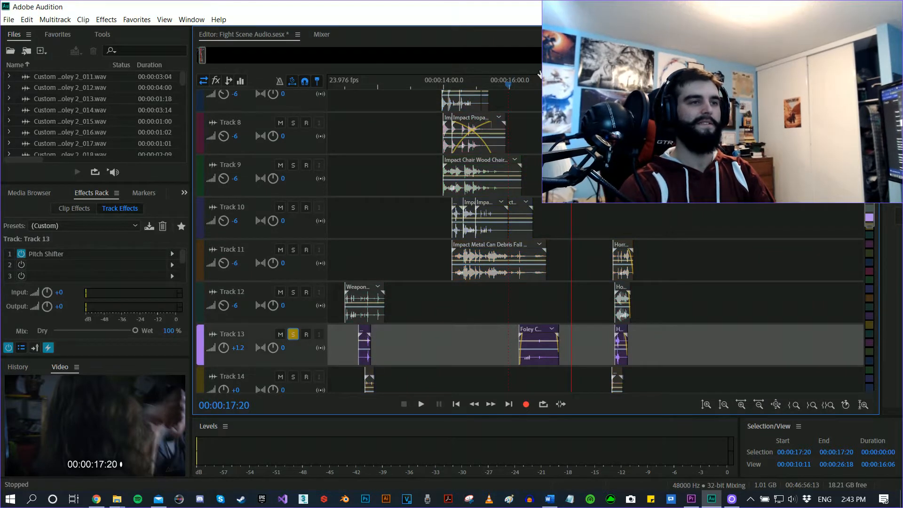
left_click(516, 86)
key("space")
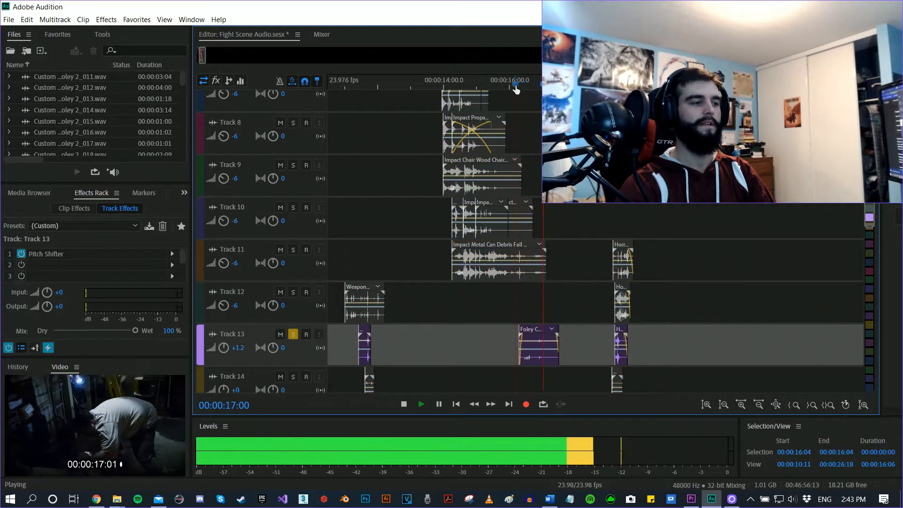
key("space")
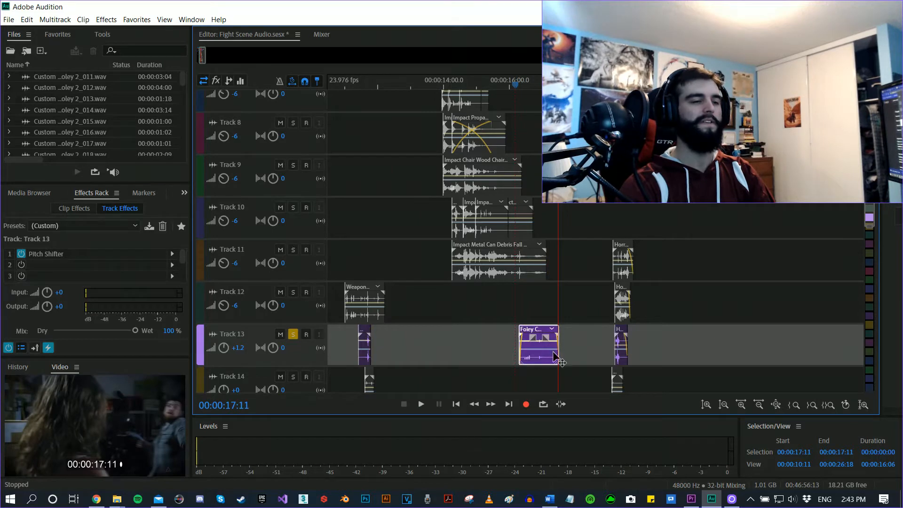
Replay Track 13's foley clip from 00:00:15:22 and delete that clip.
scroll(560, 361, "down", 3)
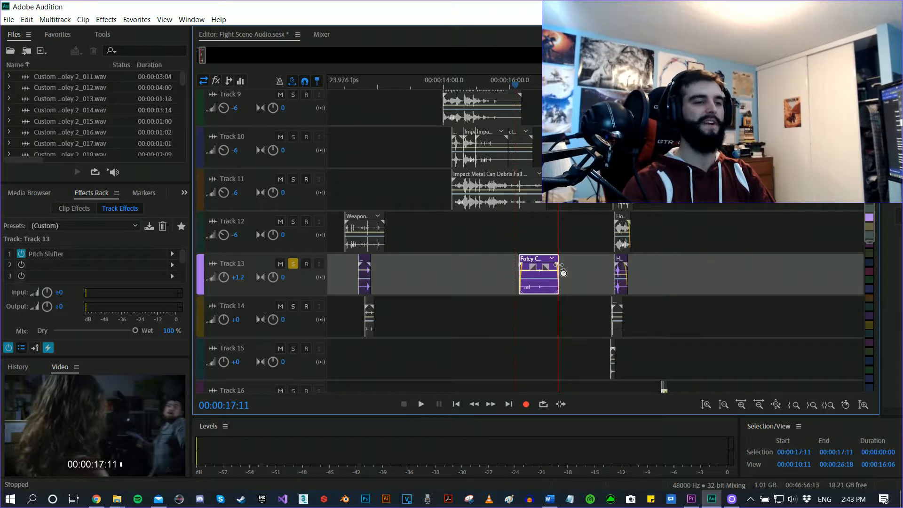
left_click(509, 86)
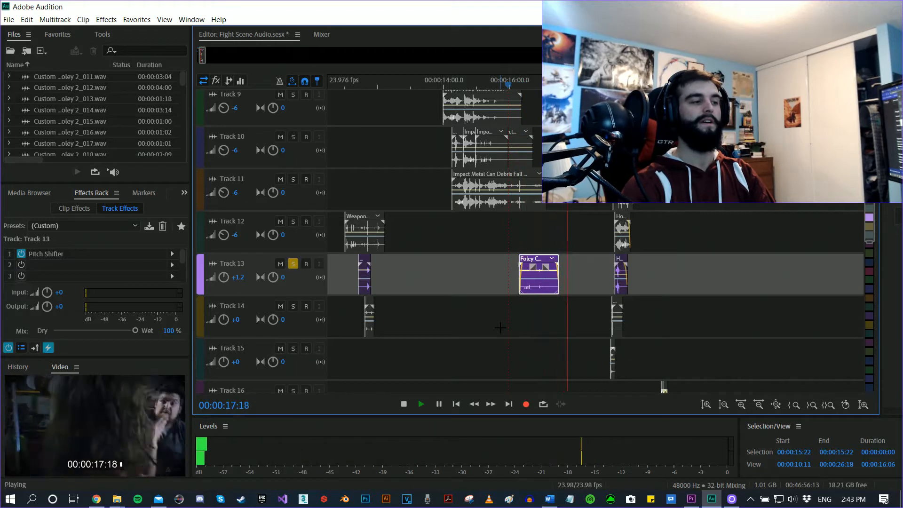
key("space")
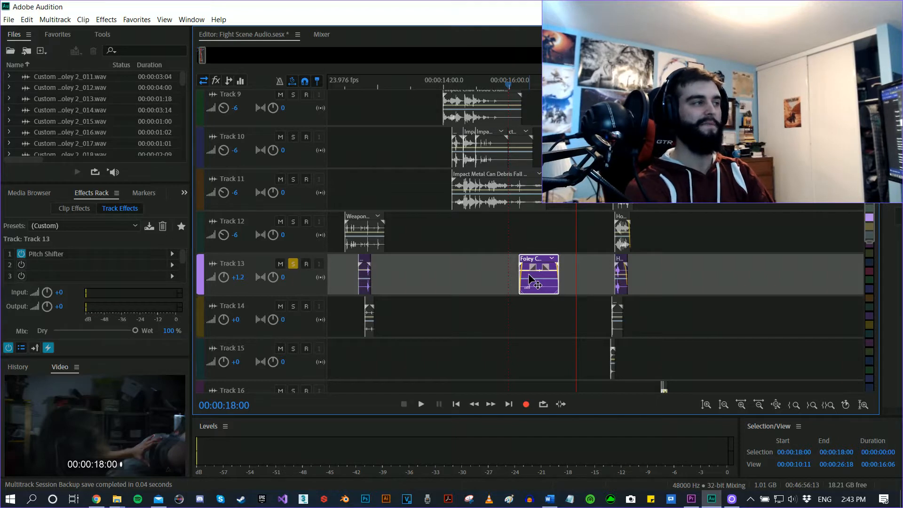
key("Delete")
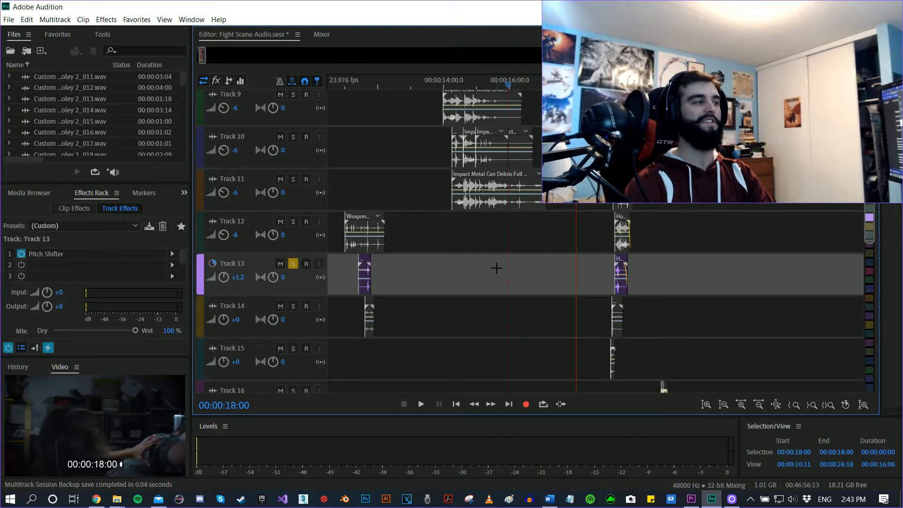
Clear the remaining track solo from the Master track so that all tracks are heard.
scroll(512, 245, "down", 8)
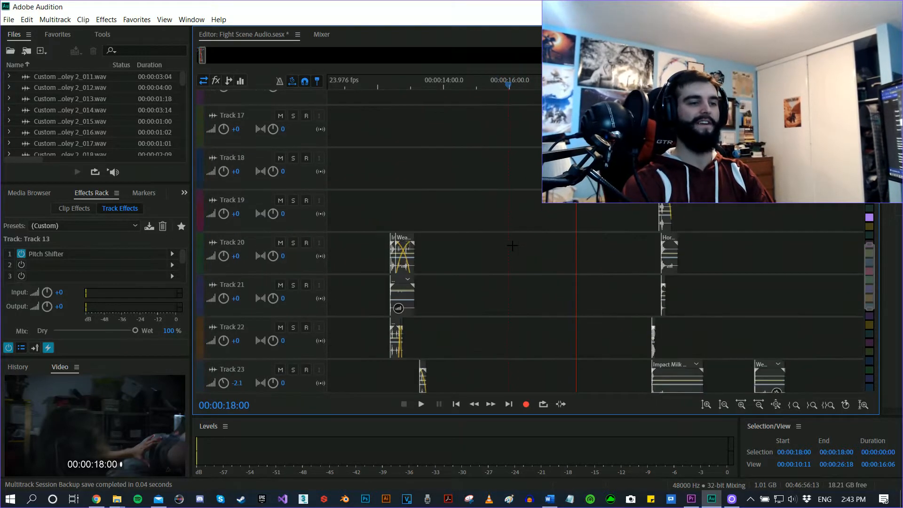
scroll(513, 245, "down", 8)
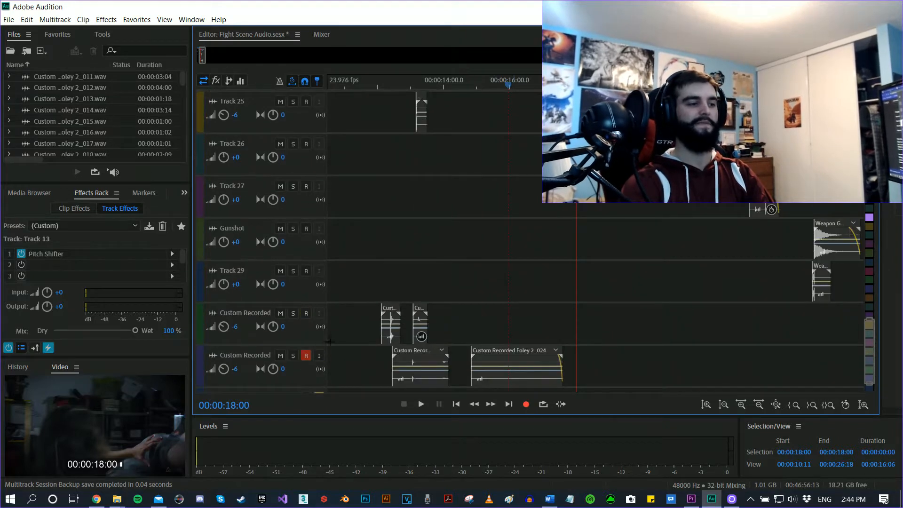
scroll(323, 356, "down", 3)
left_click(319, 380)
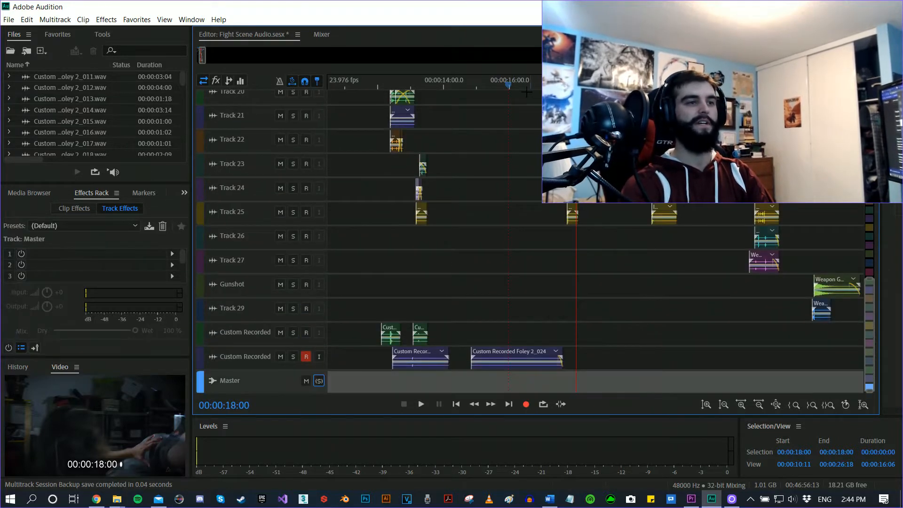
Play the full mix from 00:00:15:22, 00:00:15:19 and 00:00:15:06 to check the custom foley without the deleted clip.
left_click(509, 84)
key("space")
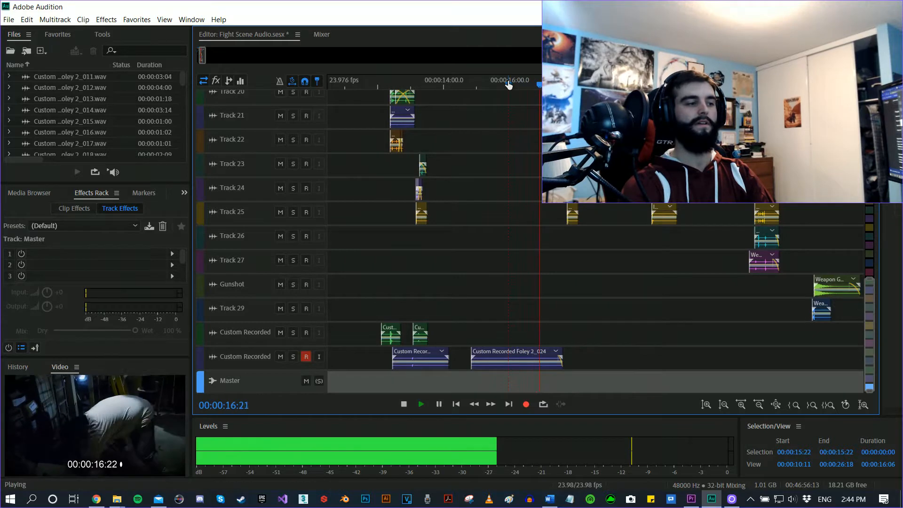
key("space")
left_click(504, 85)
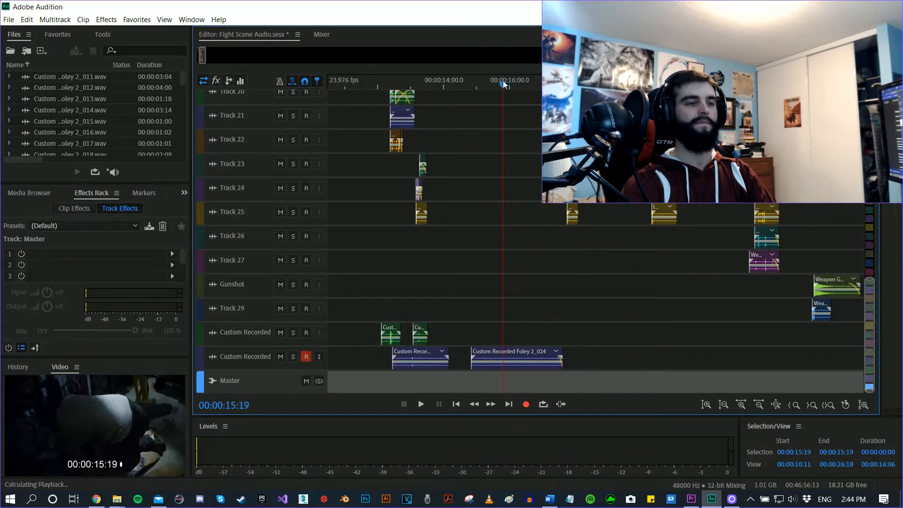
key("space")
key("space")
left_click(486, 86)
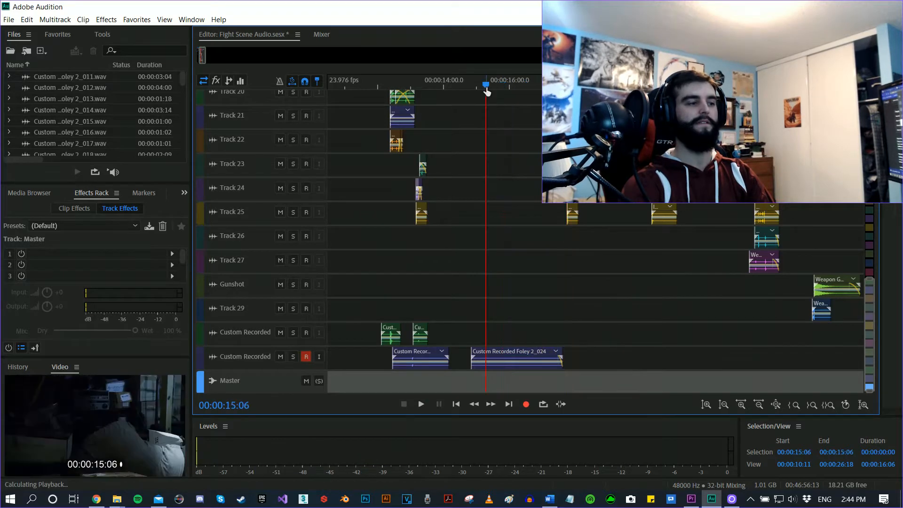
key("space")
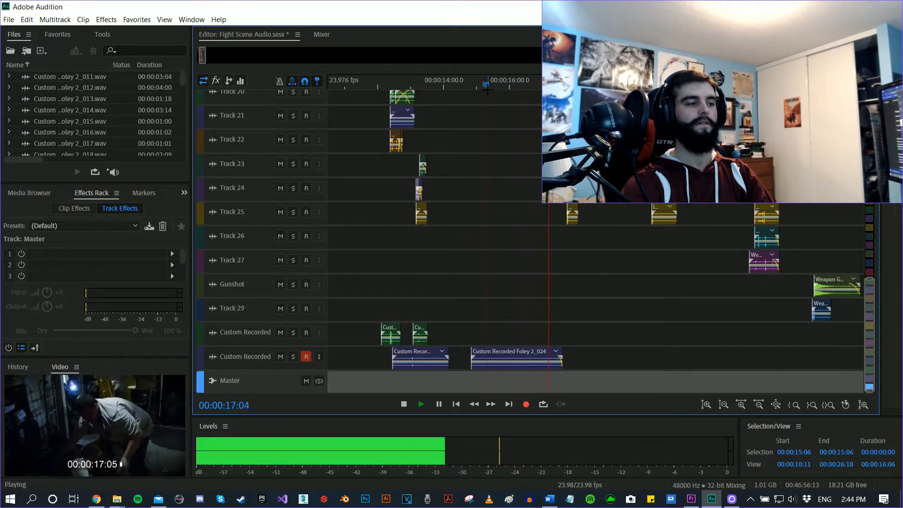
key("space")
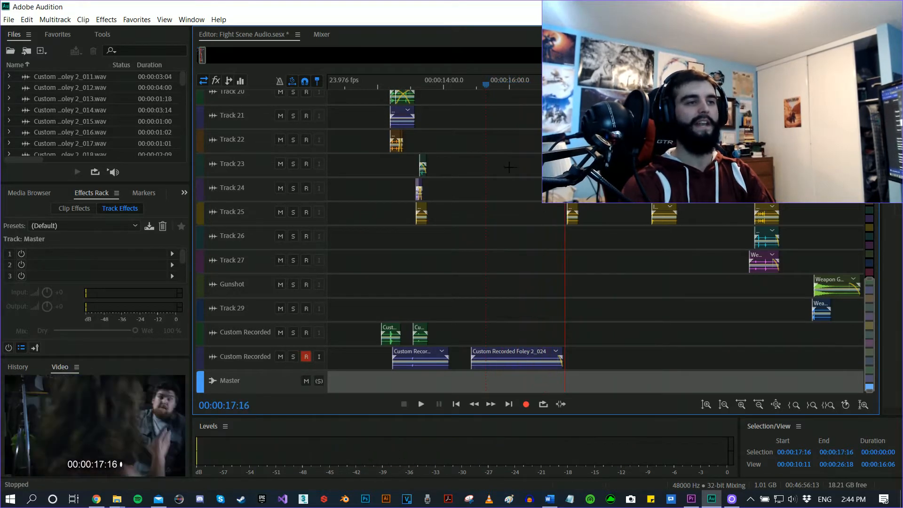
Play the sequence from 00:00:15:06, and play the soloed Custom Recorded Foley track from 00:00:16:17.
left_click(486, 86)
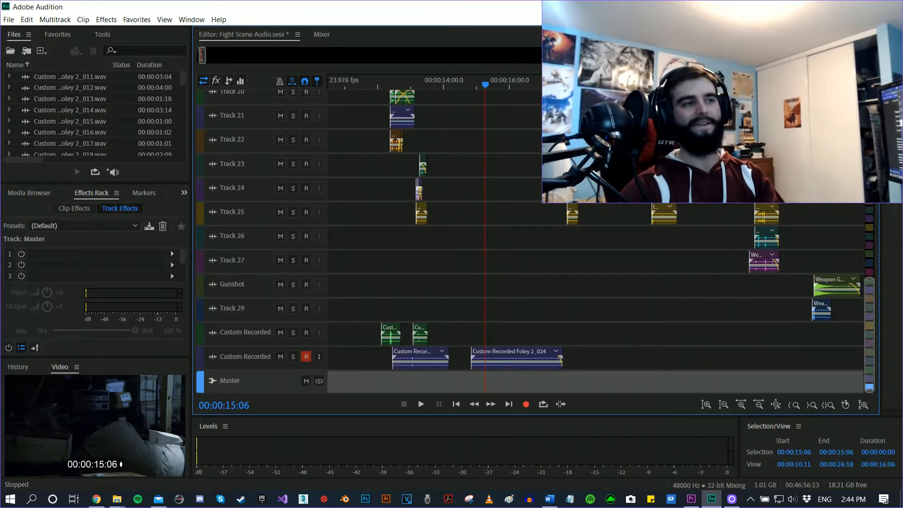
key("space")
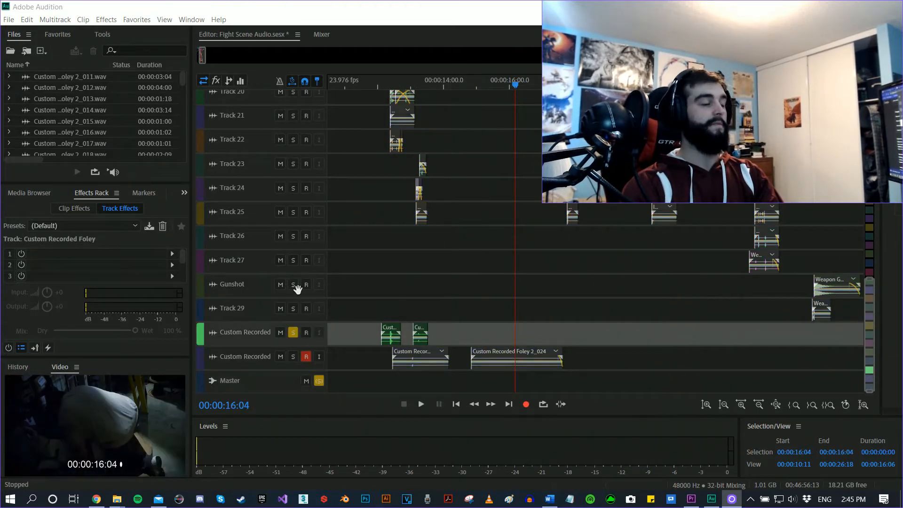
left_click(561, 276)
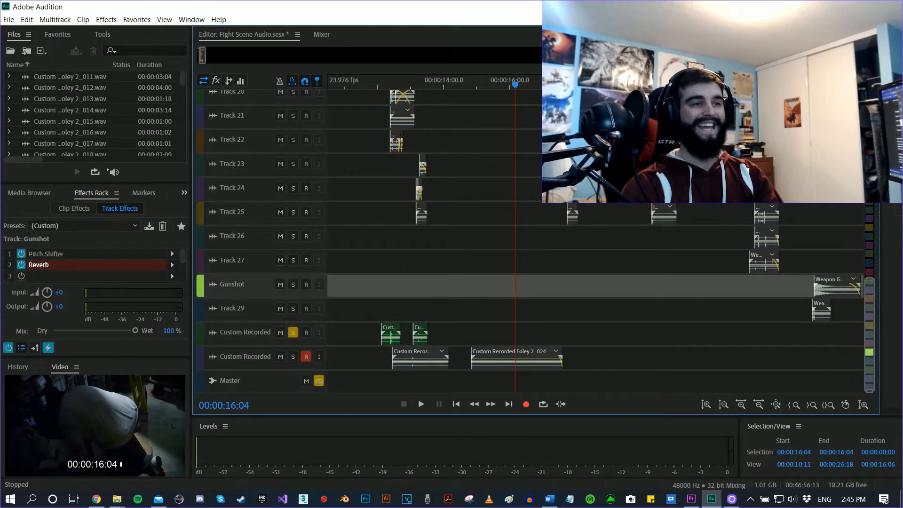
left_click(534, 85)
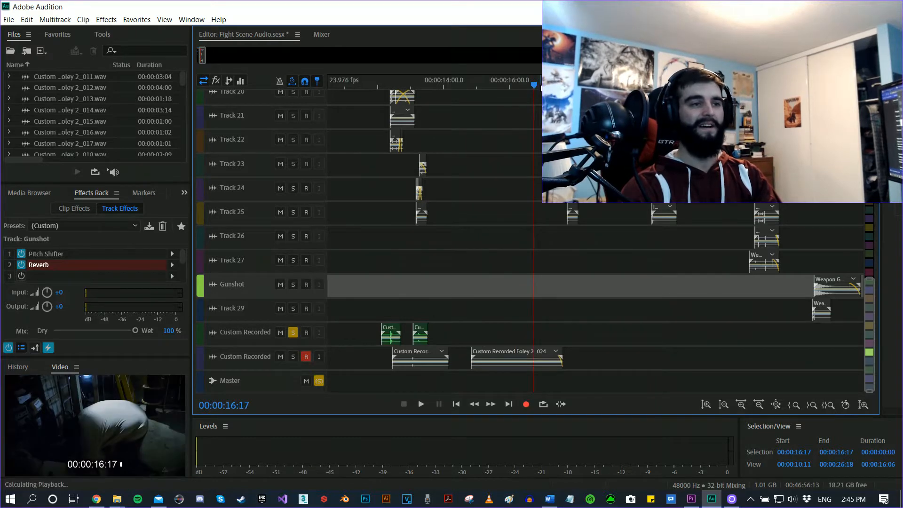
key("space")
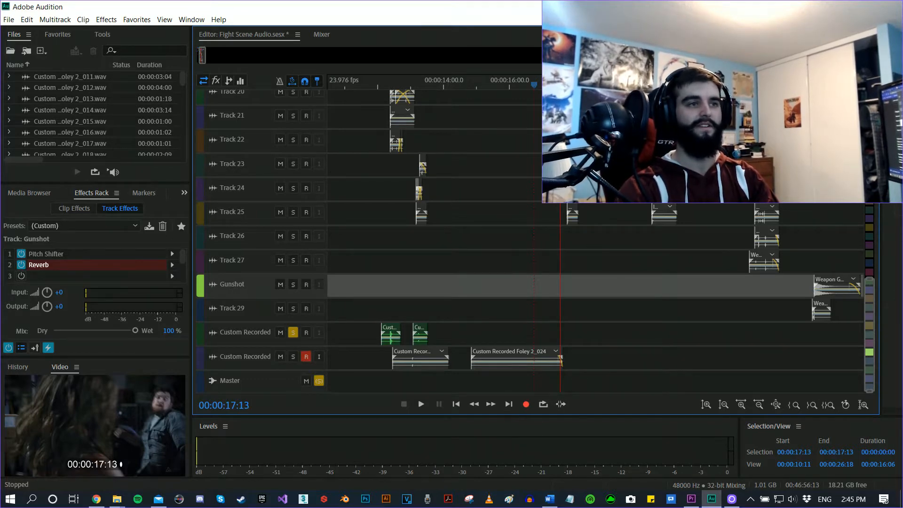
Clear the solo on the Custom Recorded Foley track and play the full mix from 00:00:17:09.
left_click(555, 97)
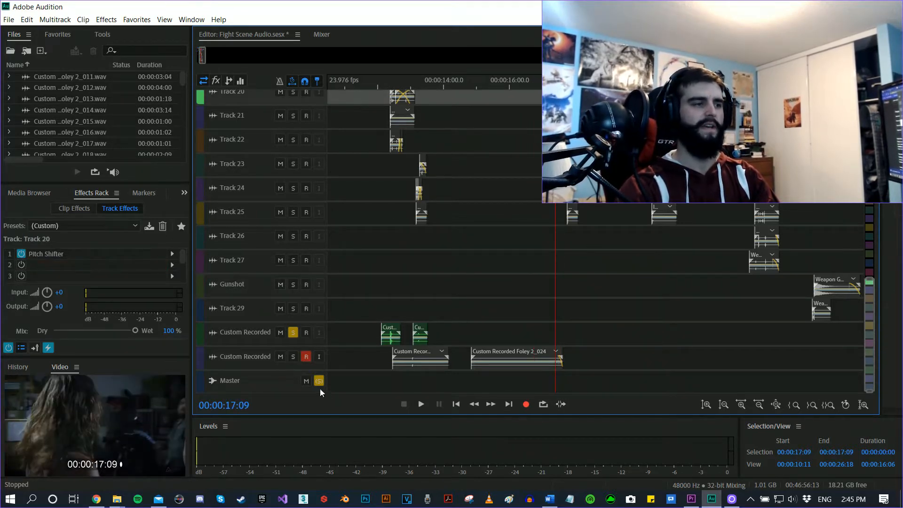
left_click(295, 336)
key("space")
key("space")
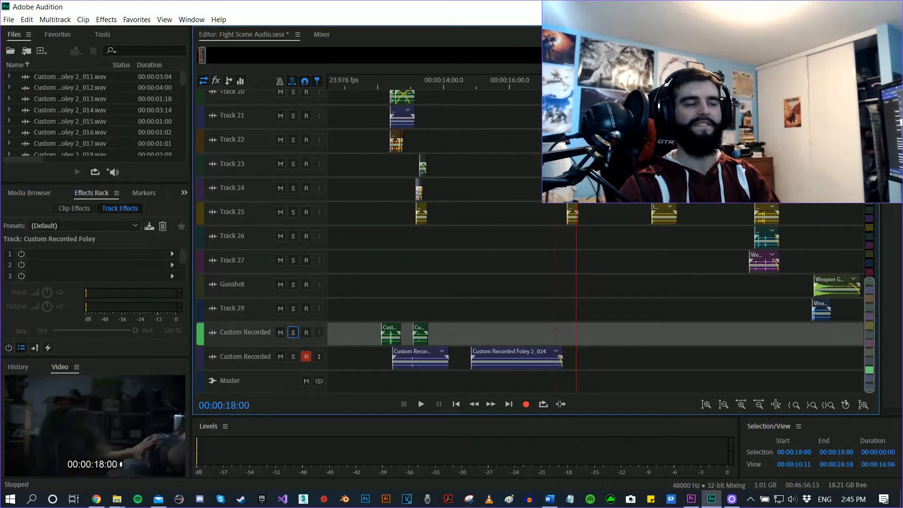
key("space")
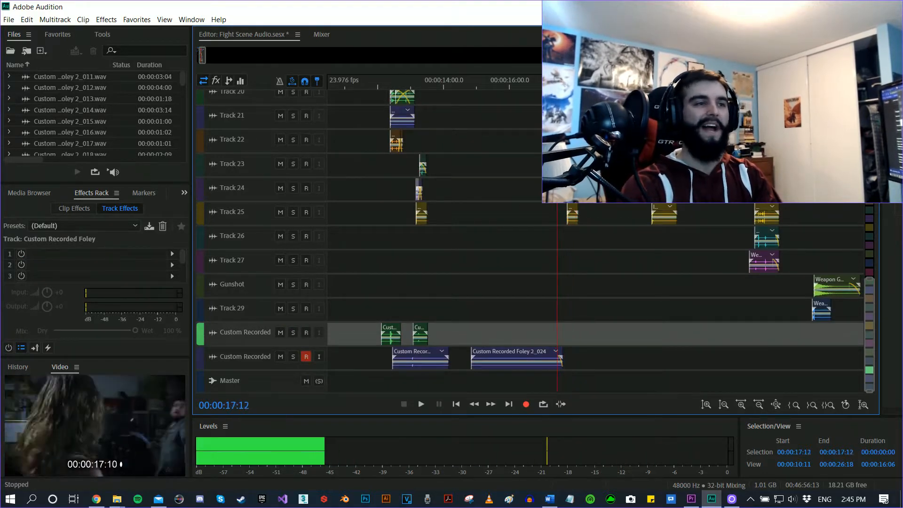
key("space")
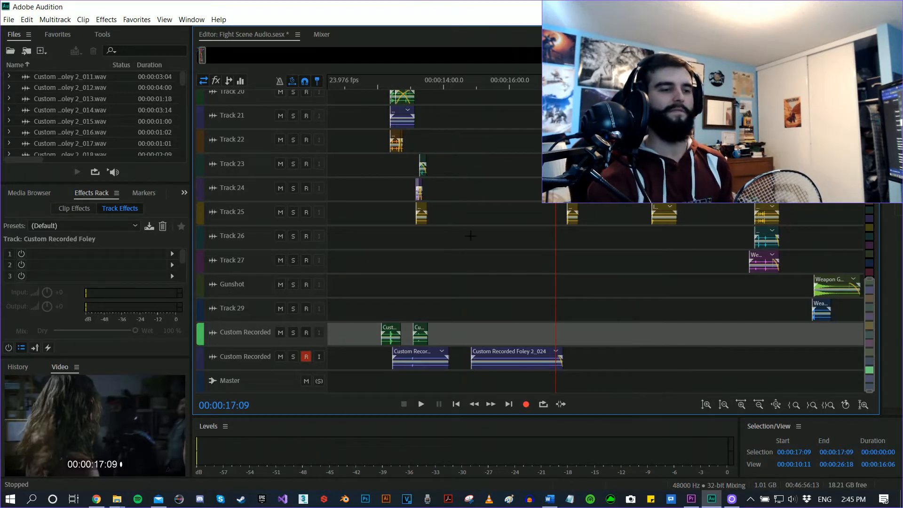
Record a new take on the Custom Recorded Foley 2 track from 00:00:17:09 and disarm that track.
left_click(527, 405)
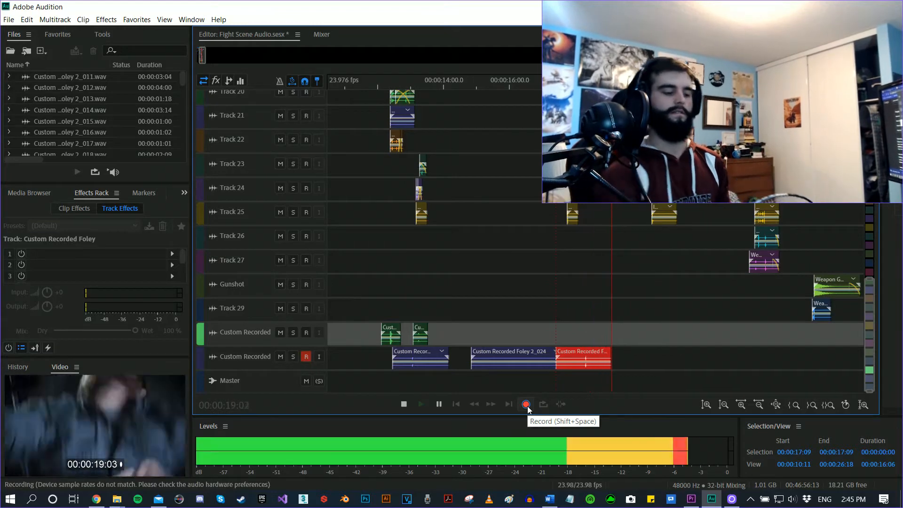
left_click(527, 406)
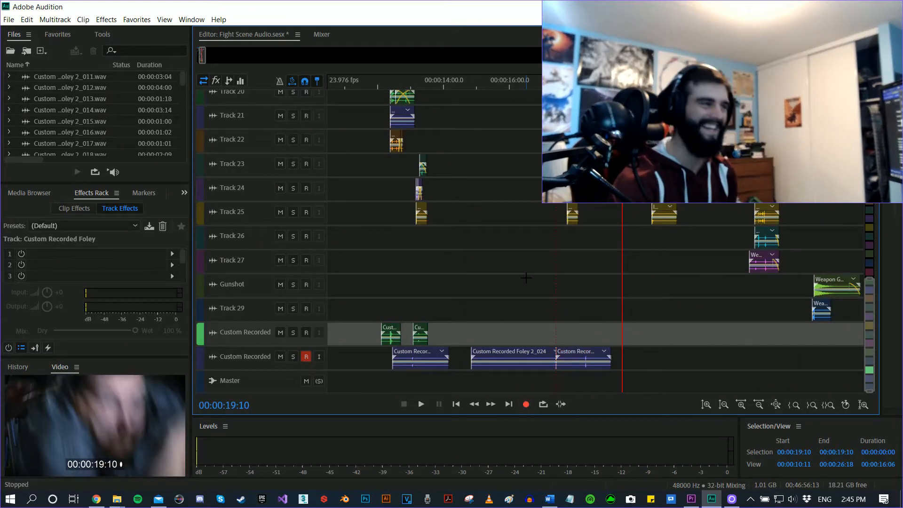
left_click(304, 357)
left_click(545, 114)
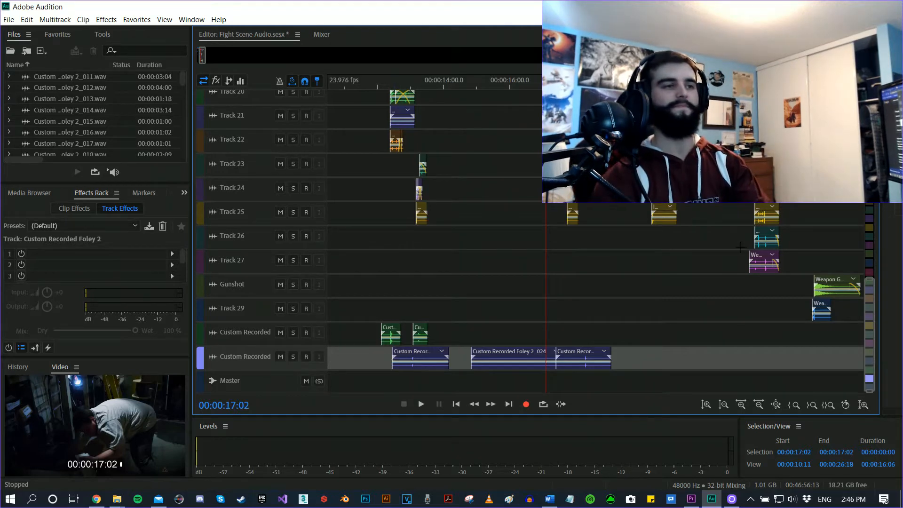
Record a take on the armed Custom Recorded Foley track from 00:00:16:06 and play it back from 00:00:17:17.
left_click(306, 333)
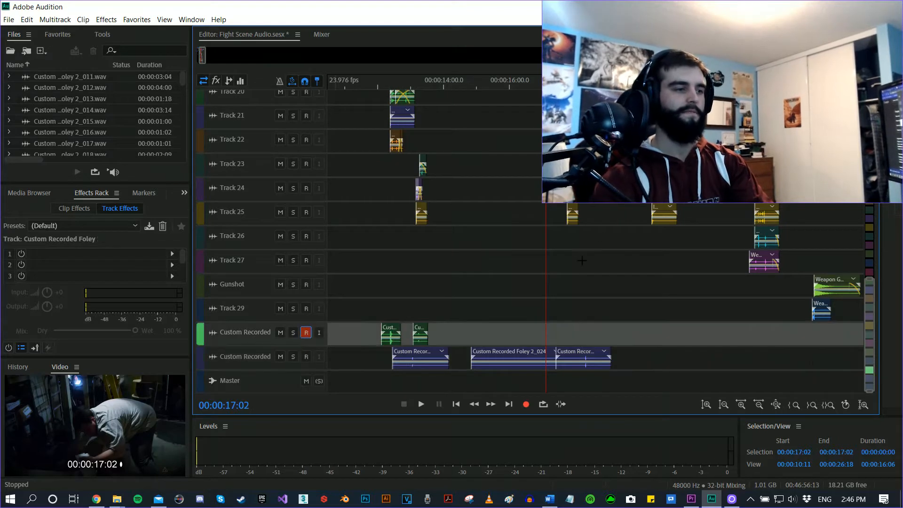
left_click(518, 86)
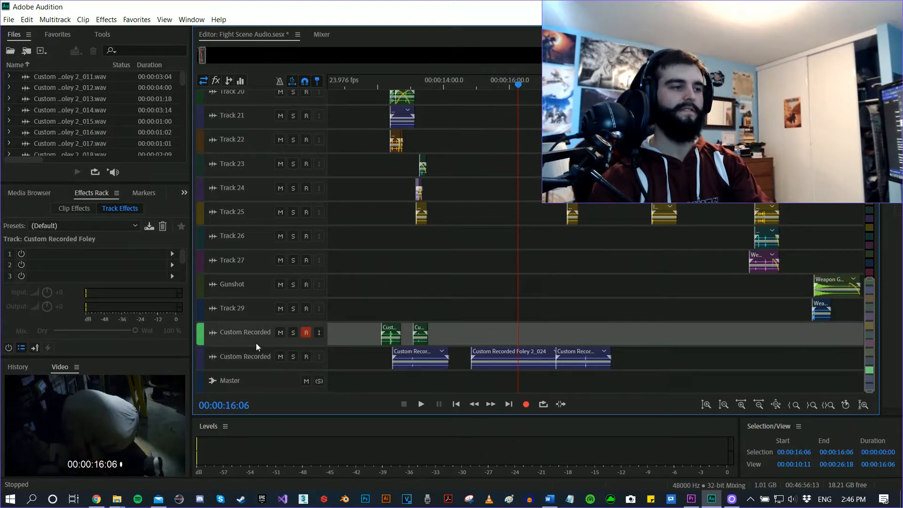
left_click(524, 408)
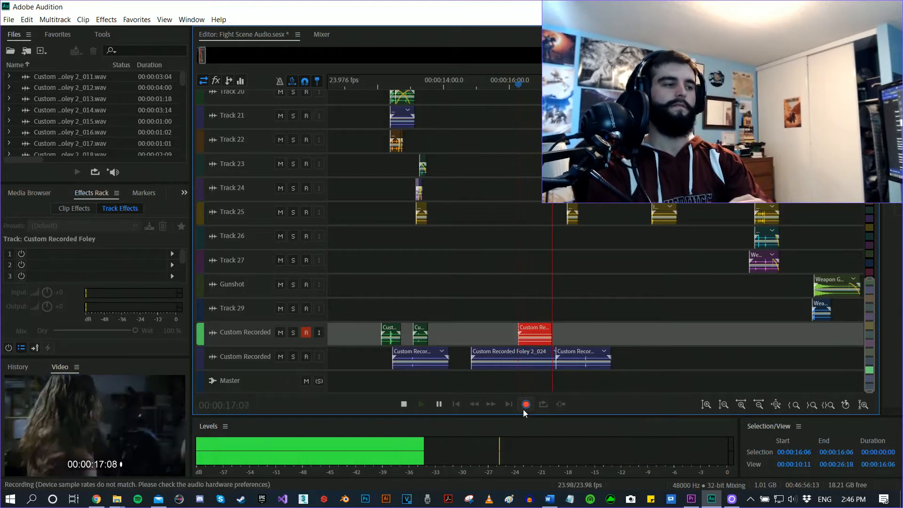
left_click(523, 409)
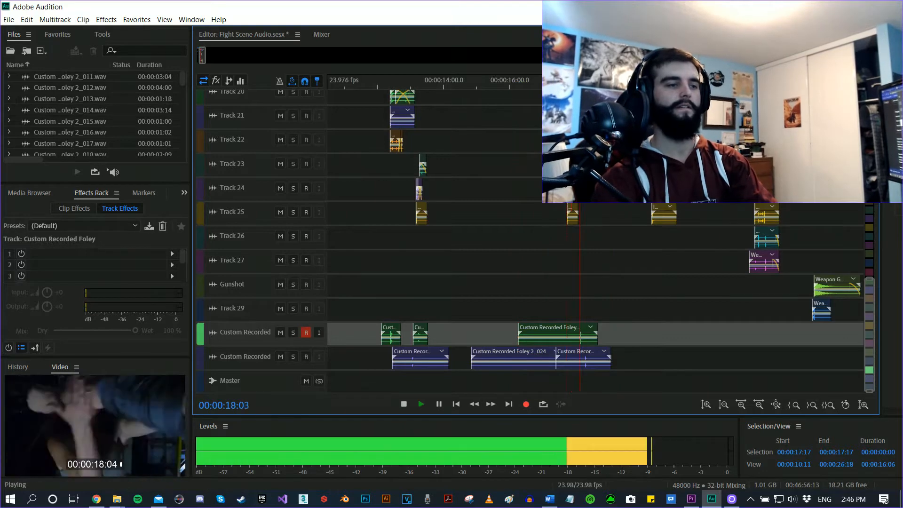
key("space")
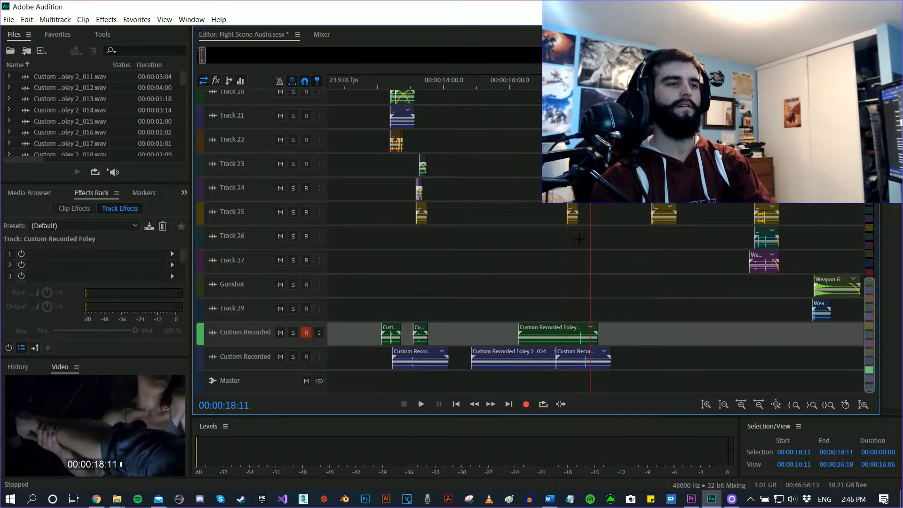
Solo Track 29 and Custom Recorded Foley and listen to the new take from 00:00:17:06 and 00:00:17:07.
left_click(293, 308)
left_click(294, 332)
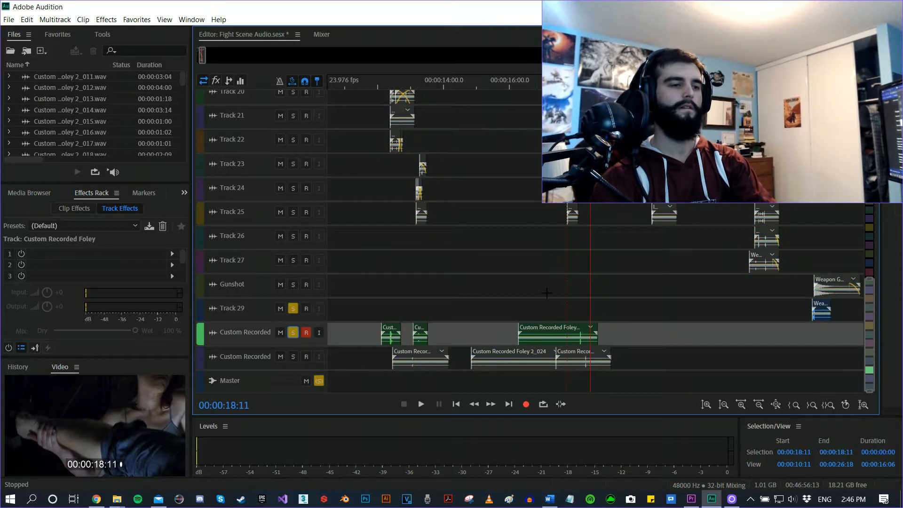
left_click(552, 85)
key("space")
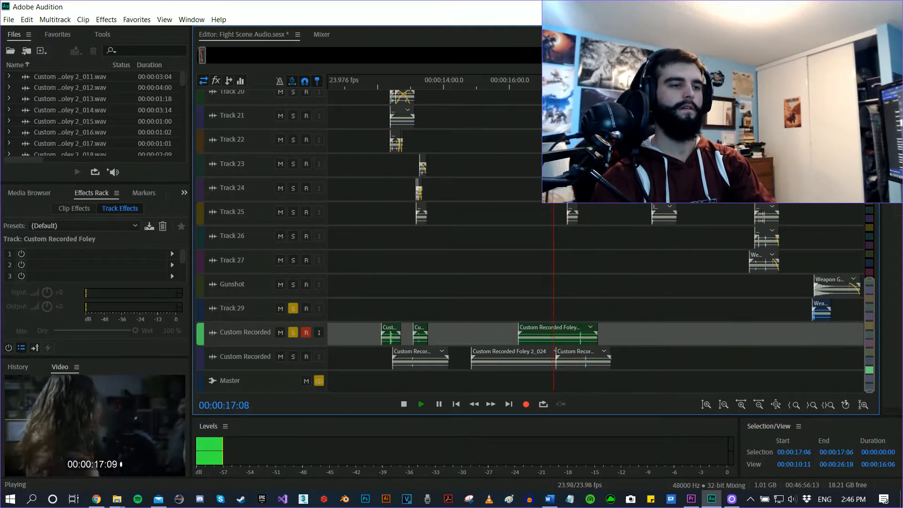
key("space")
key("space")
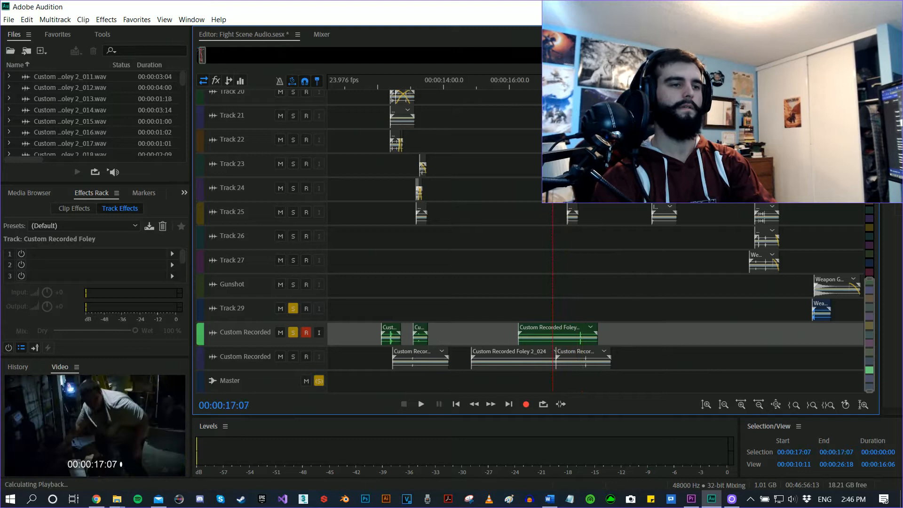
key("space")
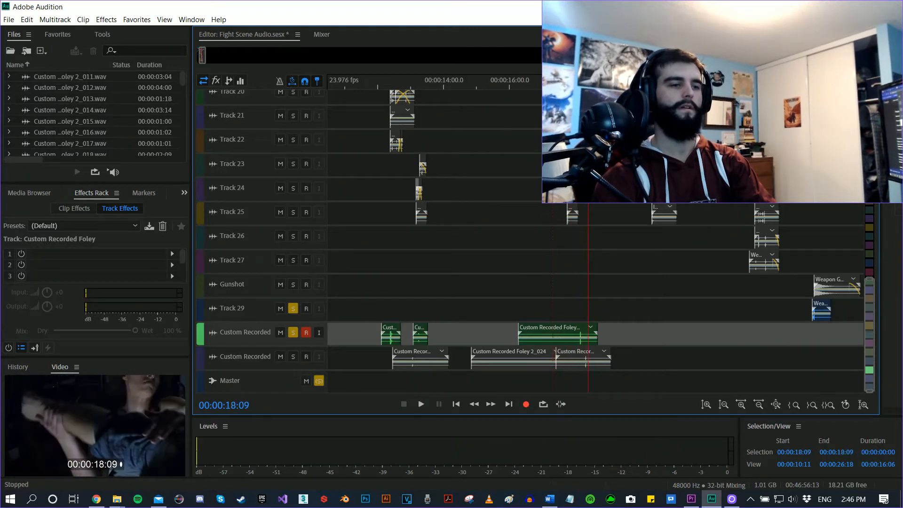
Trim the new clip on the Custom Recorded Foley track down to the short section around its hit.
left_click(590, 327)
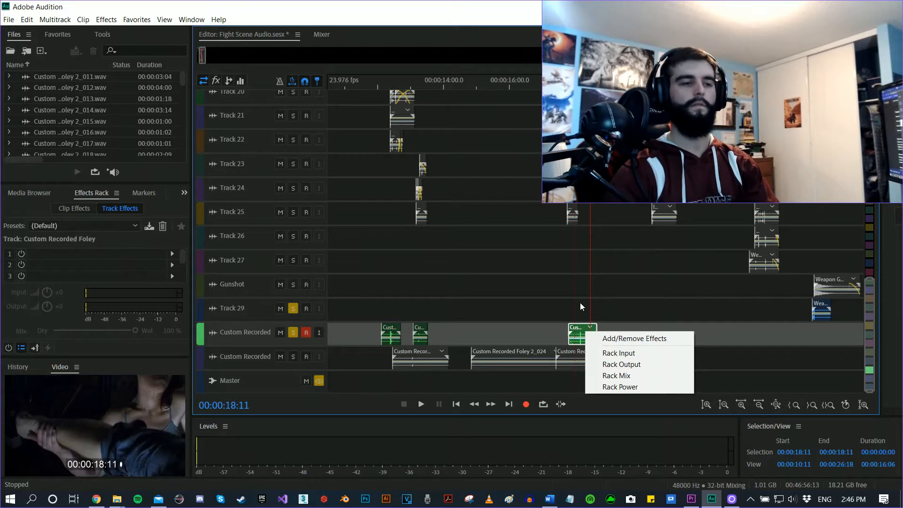
left_click(584, 313)
left_click(587, 330)
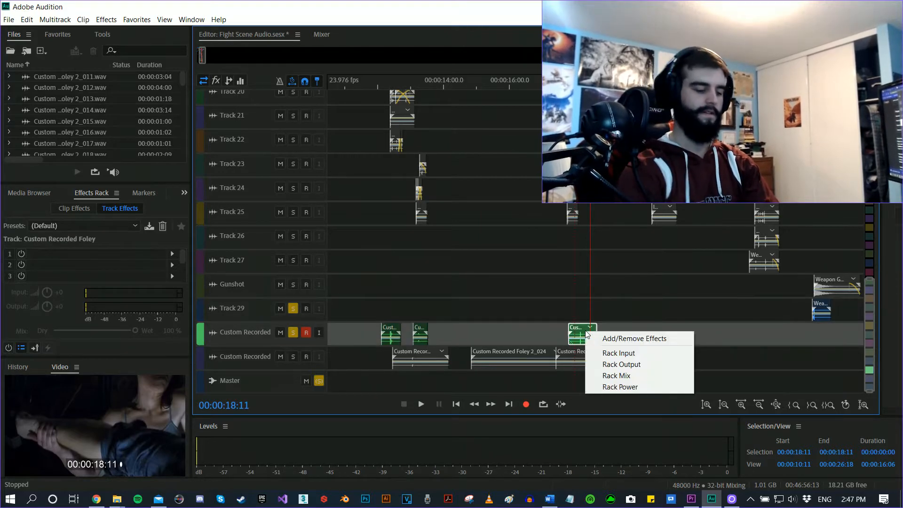
left_click(578, 329)
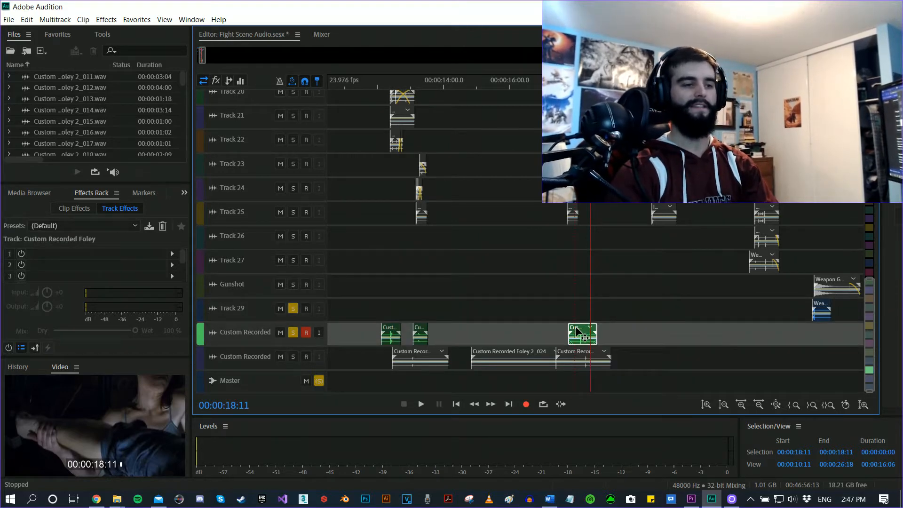
key("ctrl+k")
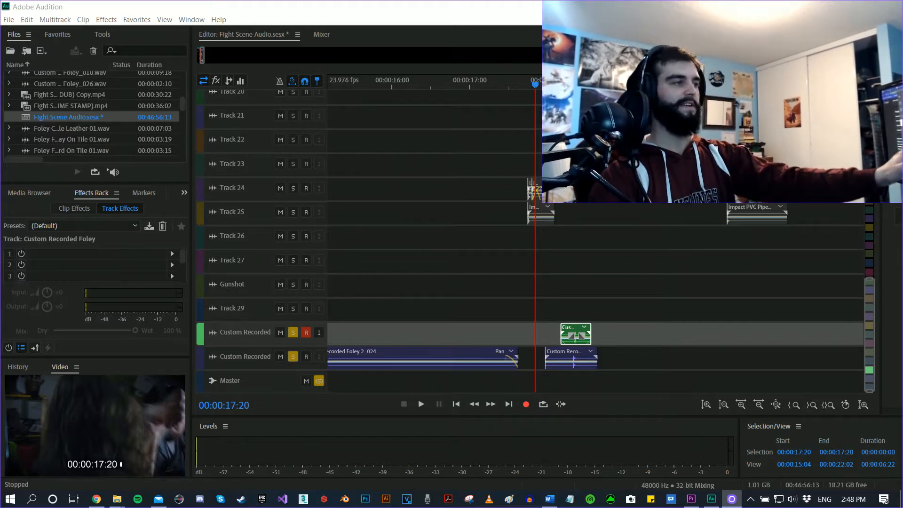
Play the two soloed custom foley tracks repeatedly from 00:00:17:20 and slightly after it to check the trimmed clips together.
left_click(535, 278)
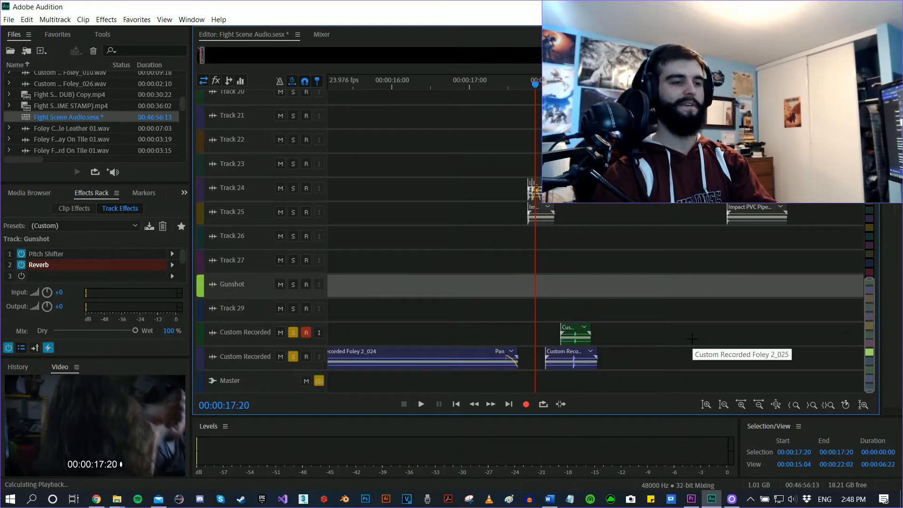
key("space")
key("space")
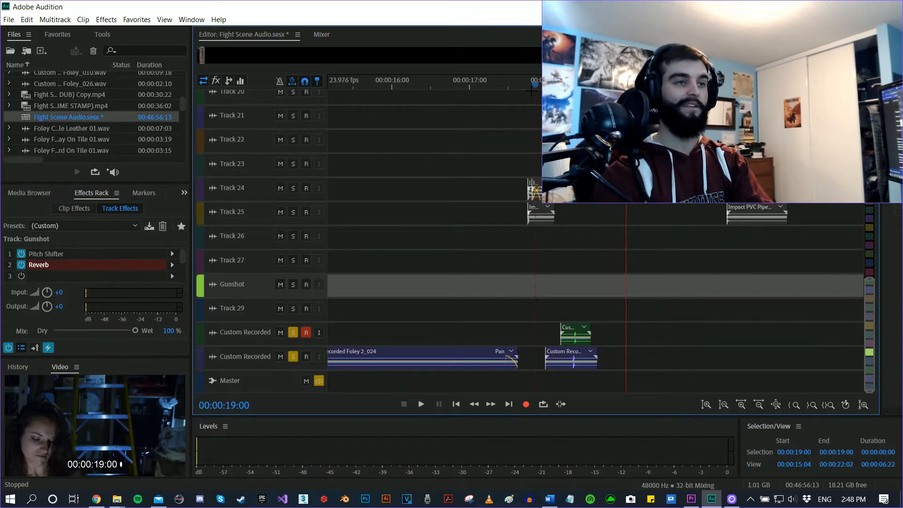
left_click(544, 83)
key("space")
key("space")
left_click(541, 86)
key("space")
key("space")
left_click(540, 86)
key("space")
key("space")
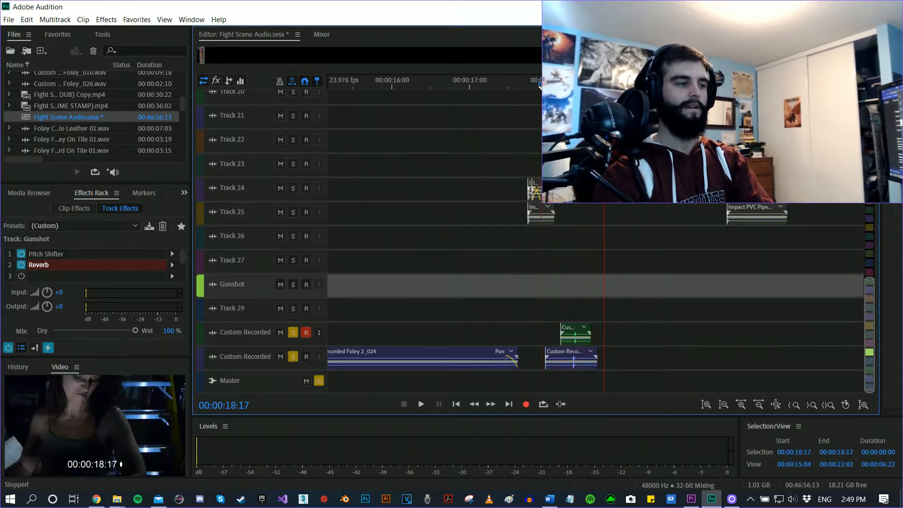
left_click(541, 84)
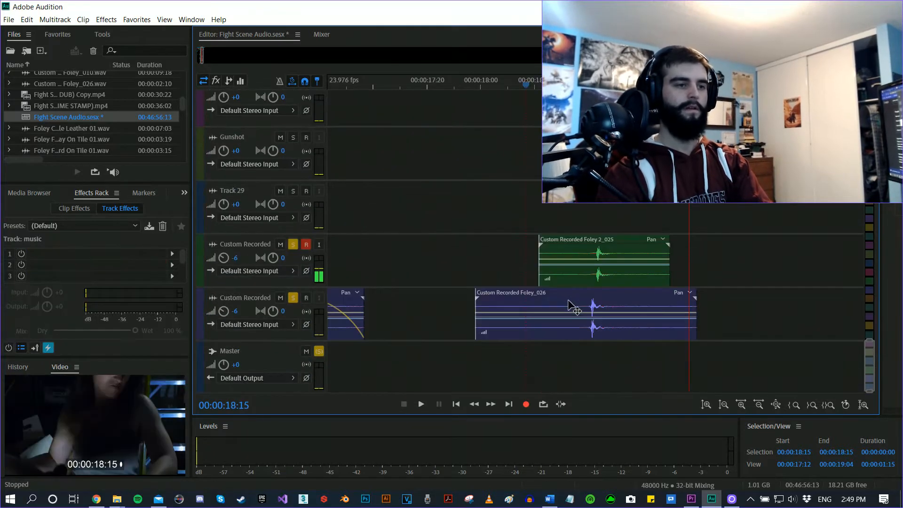
Lower the Custom Recorded Foley 2_025 clip's gain to -5.0 dB and replay both soloed foley clips from 00:00:18:04 and 00:00:18:03.
left_click_drag(548, 279, 540, 278)
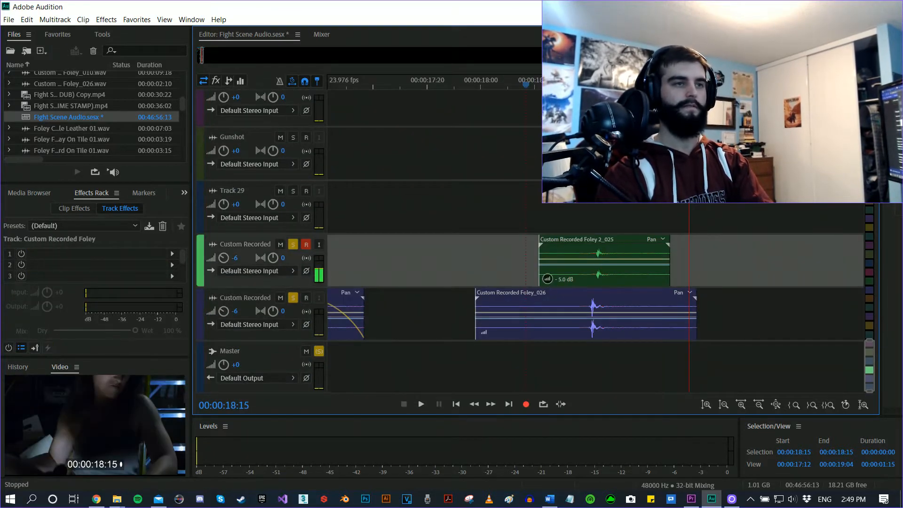
left_click(574, 85)
key("space")
key("space")
left_click(543, 84)
key("space")
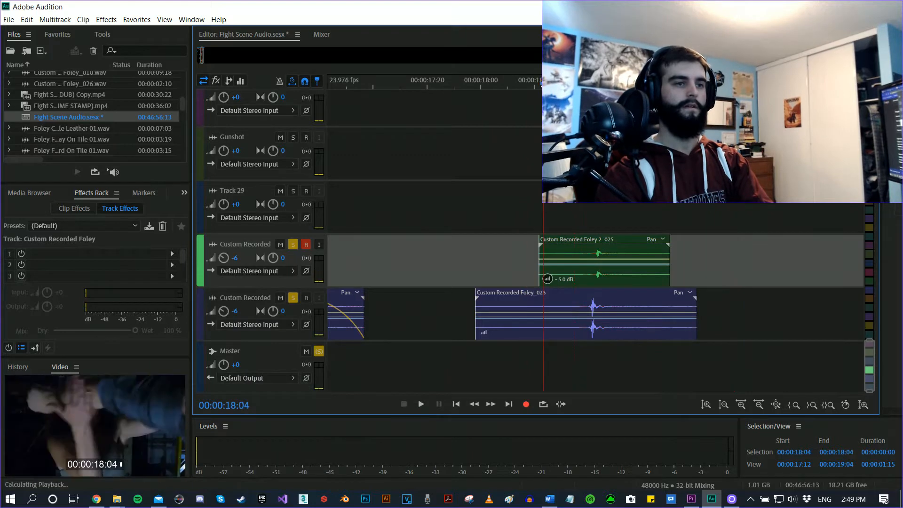
key("space")
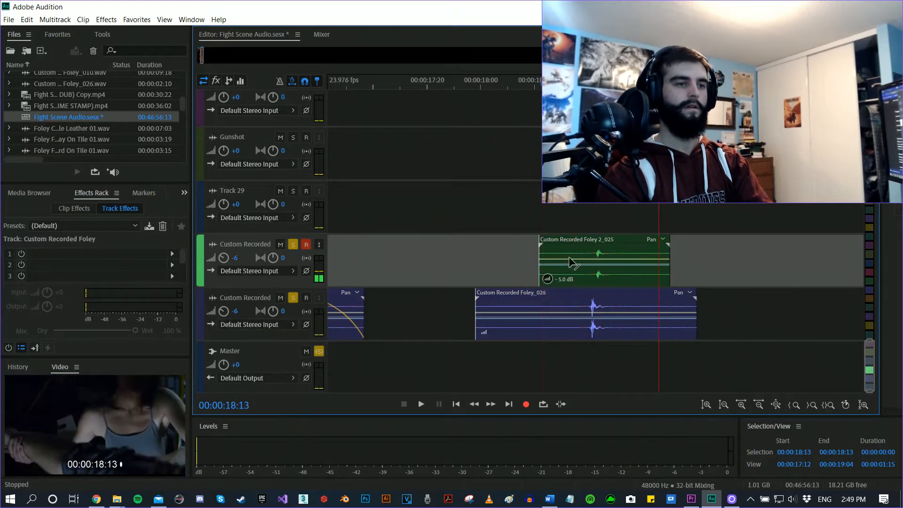
left_click(569, 259)
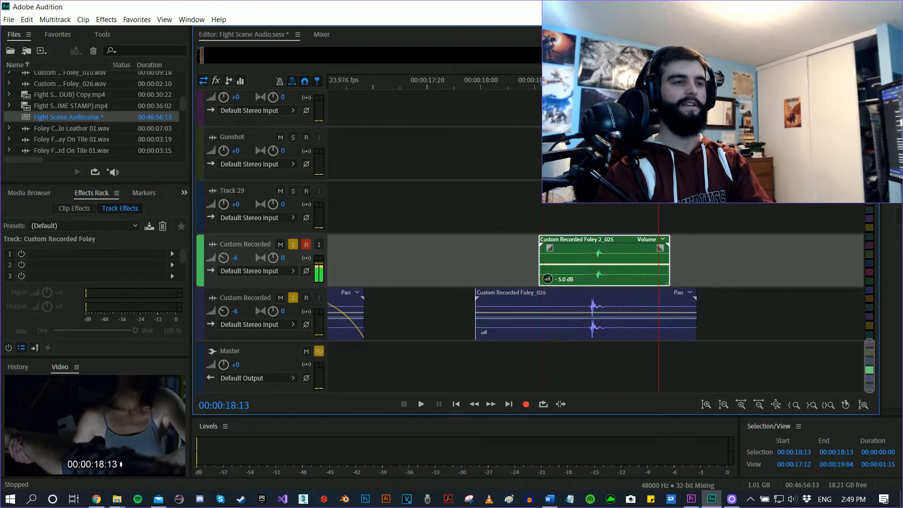
left_click(535, 86)
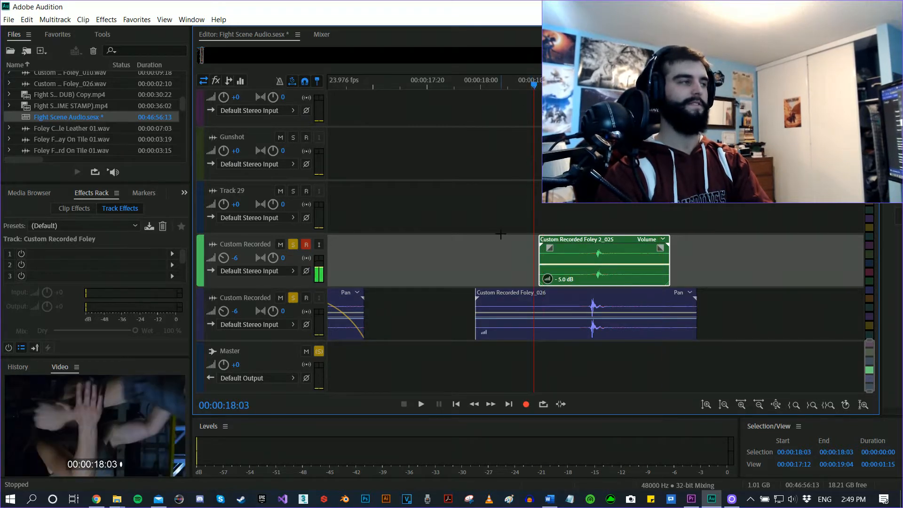
key("space")
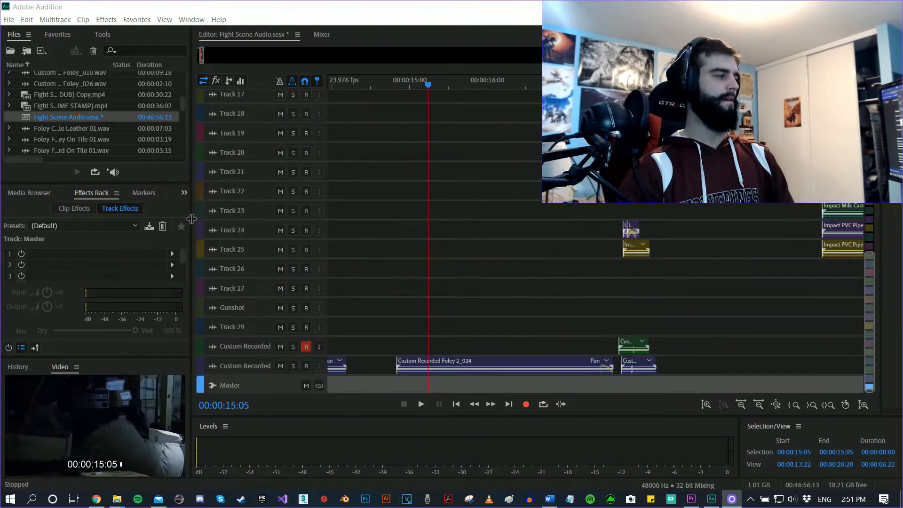
Mute Track 24 and Track 25 and play the scene from 00:00:14:19 with the custom recorded foley audible.
left_click_drag(405, 84, 397, 88)
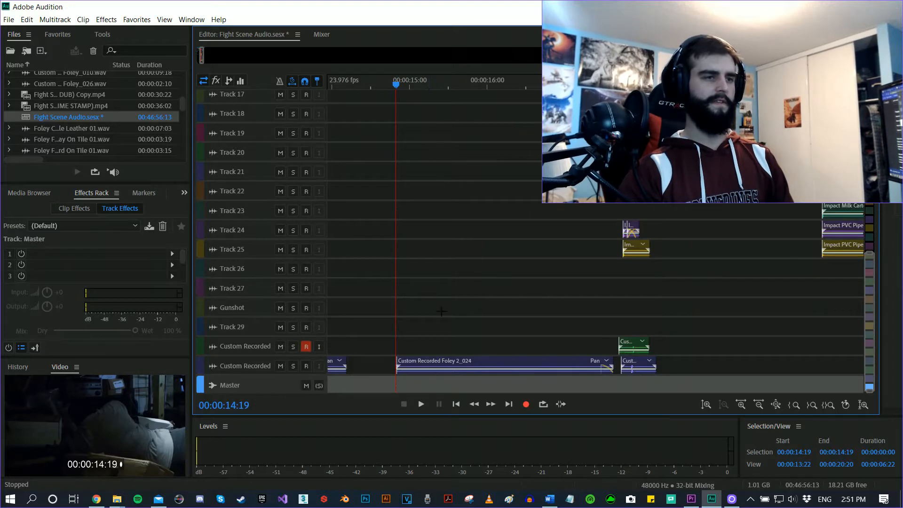
left_click(279, 249)
left_click(280, 231)
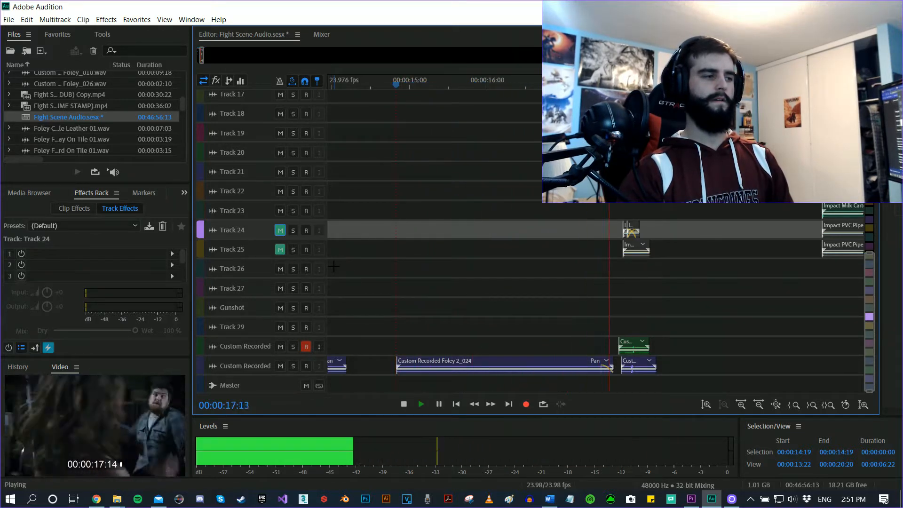
key("space")
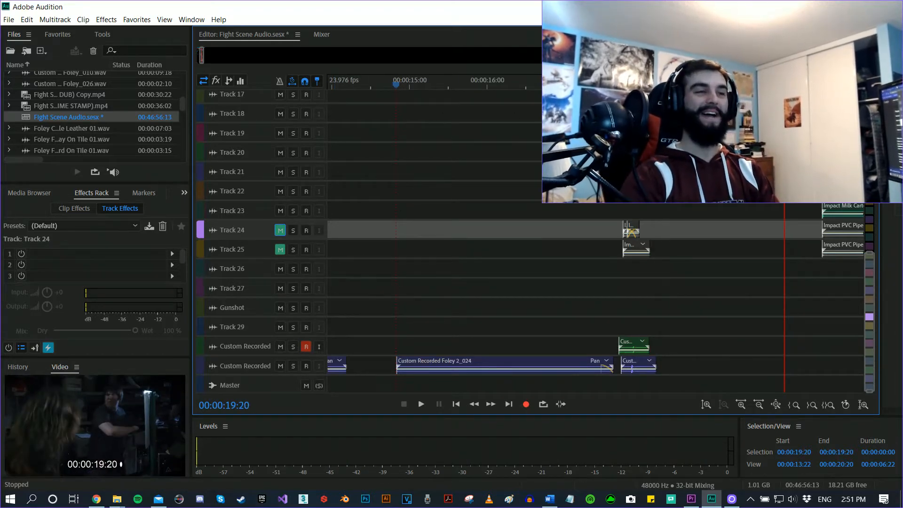
Replay the scene from 00:00:15:02 and 00:00:15:03, continuing past 00:00:18:09, to check which movements in the video still need foley.
left_click(538, 86)
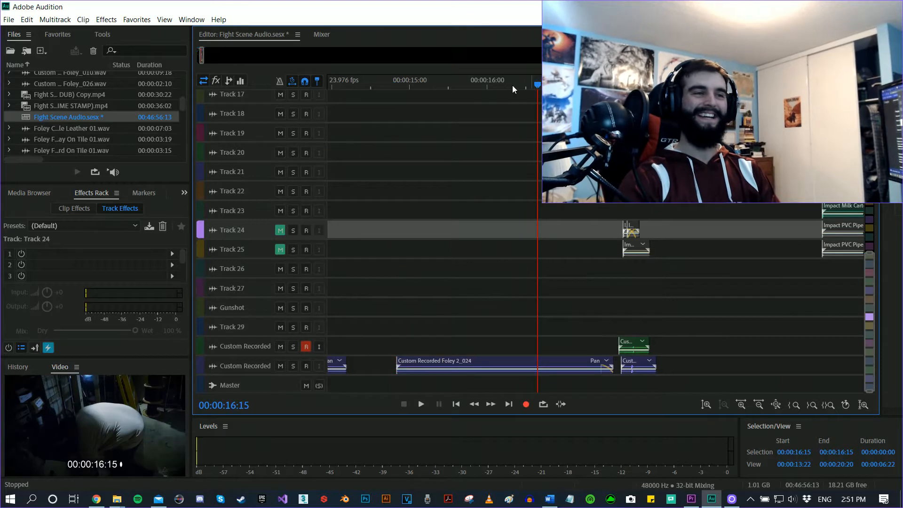
left_click(454, 86)
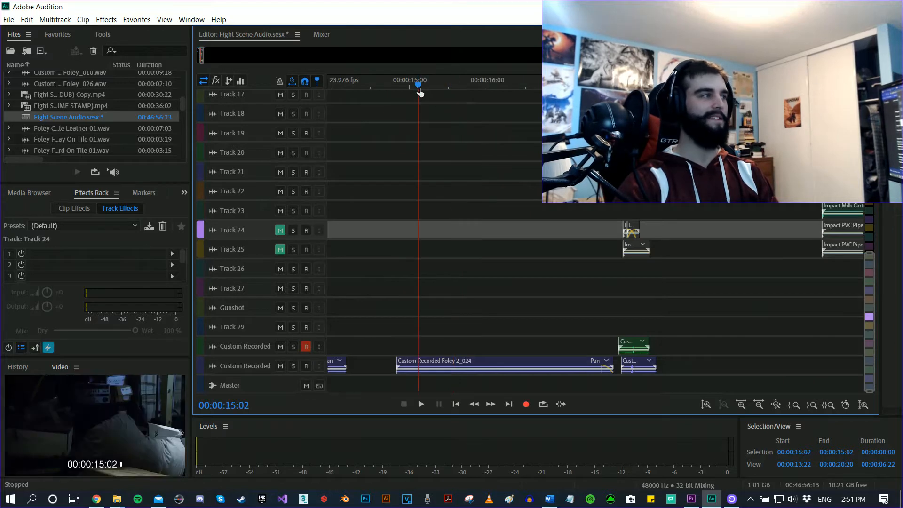
key("space")
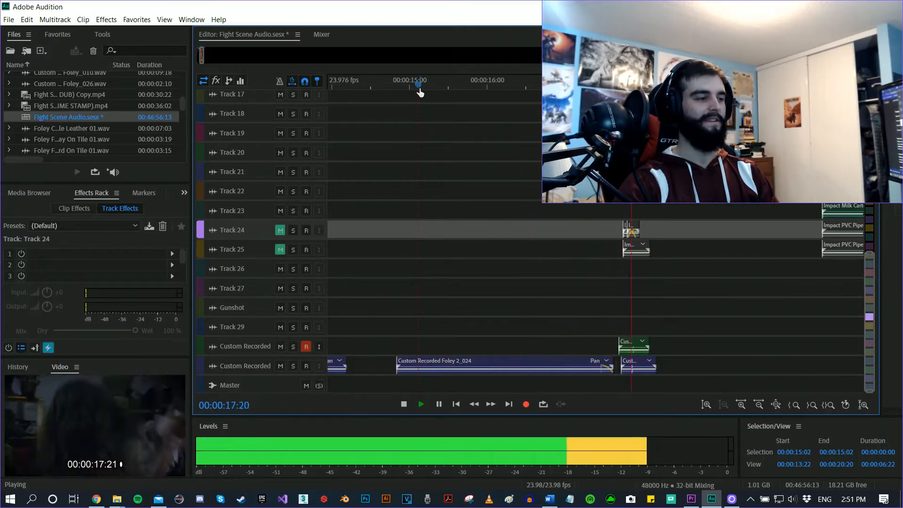
key("space")
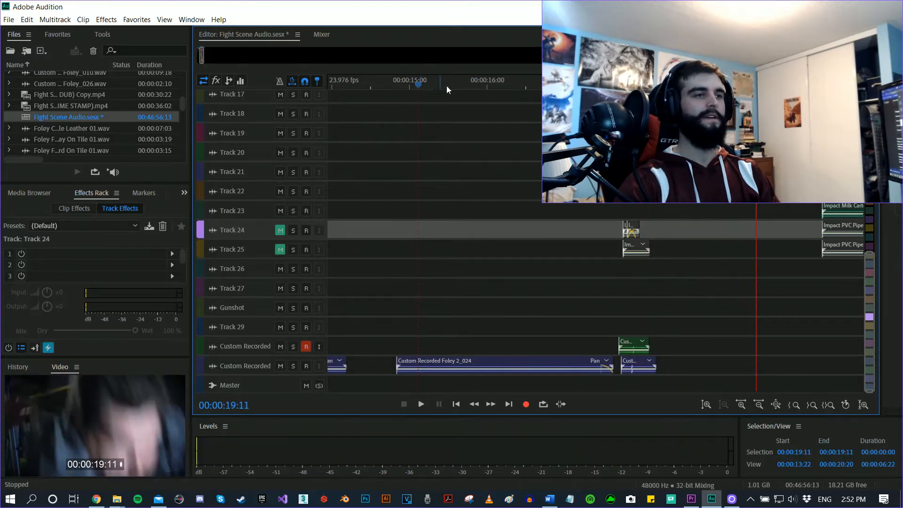
left_click(423, 84)
key("space")
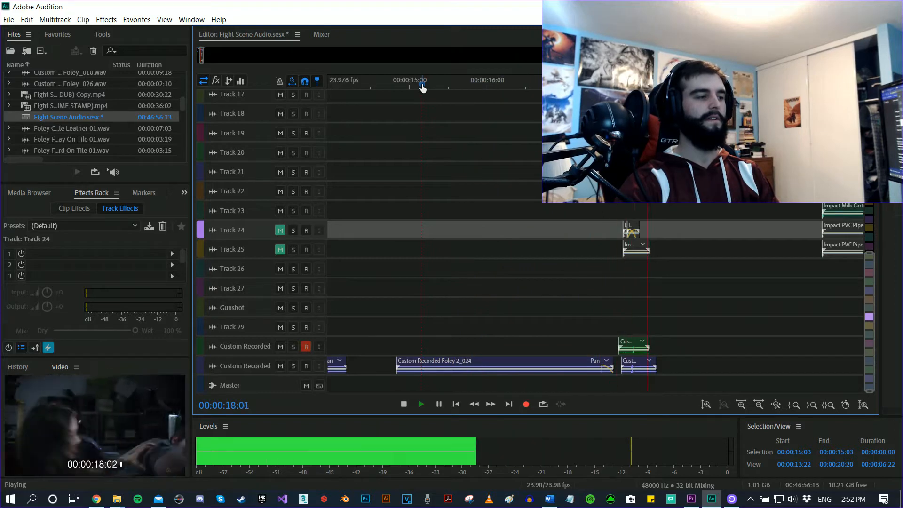
left_click(423, 88)
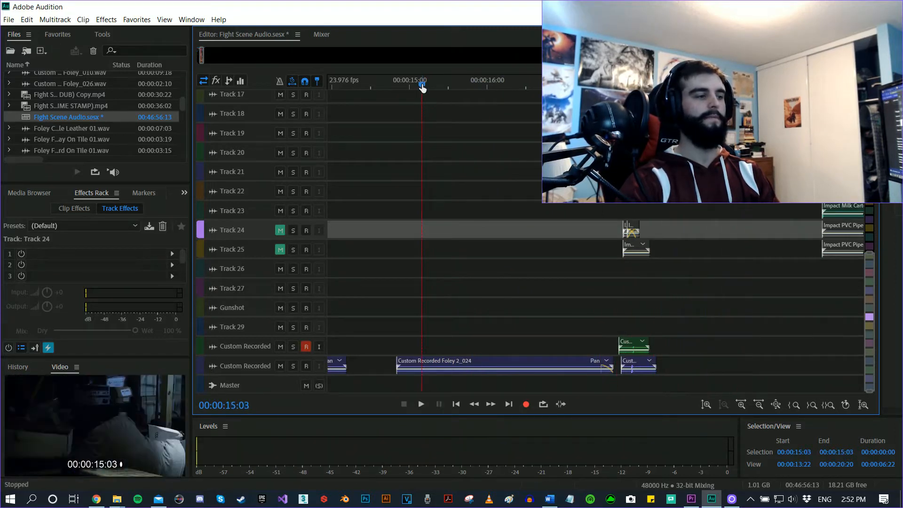
key("space")
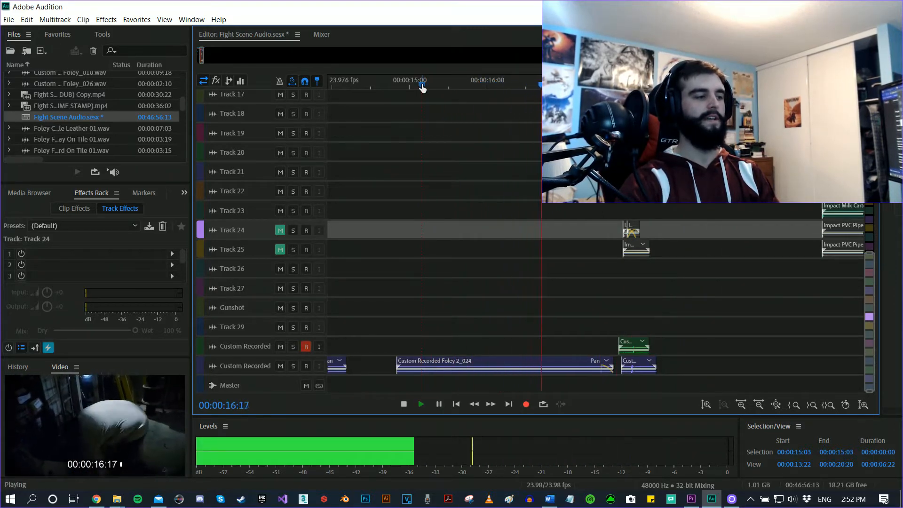
key("space")
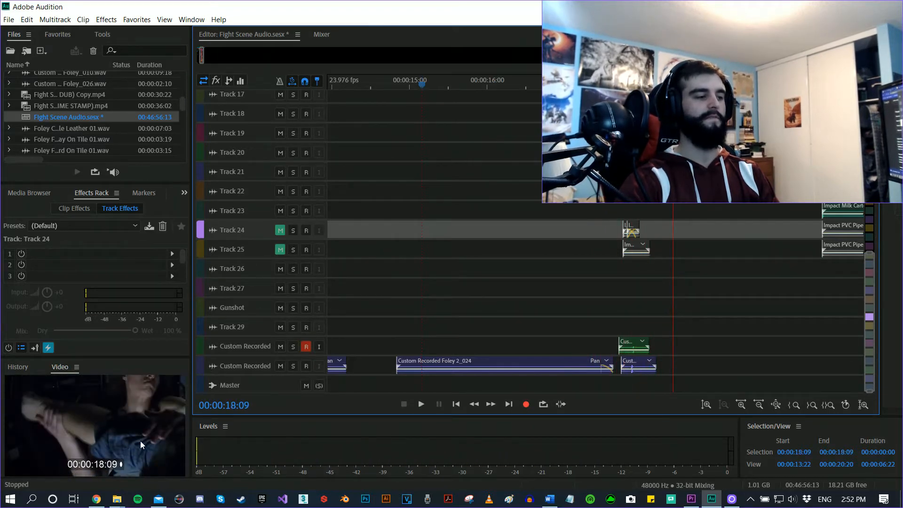
key("space")
key("space")
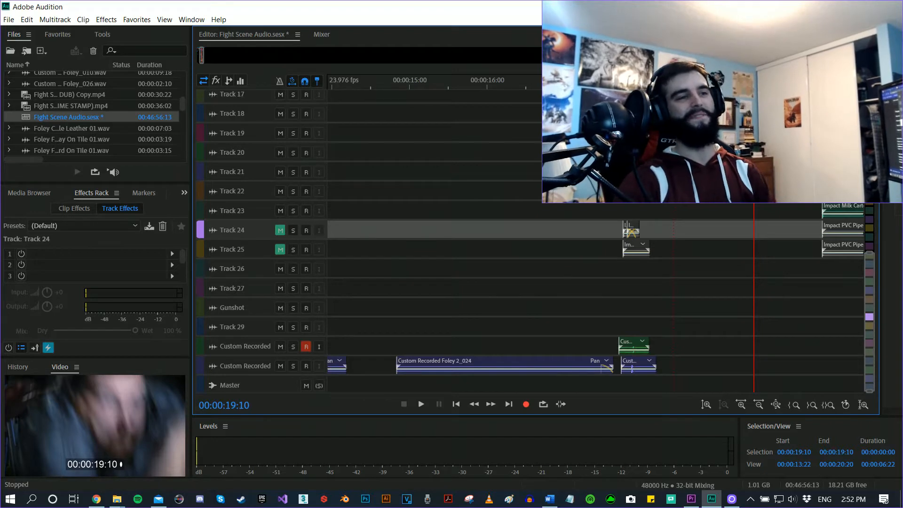
Record a cloth foley take on the Custom Recorded Foley track starting at 00:00:16:05.
left_click(499, 231)
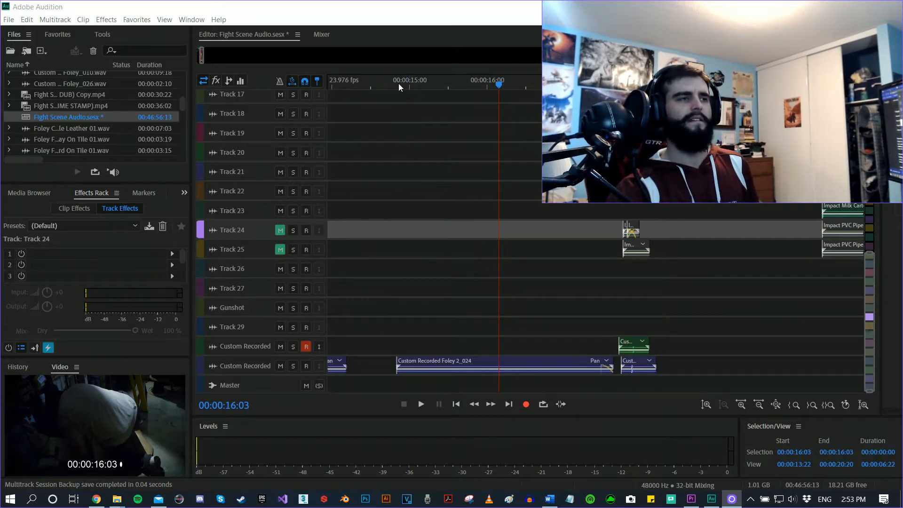
left_click_drag(470, 83, 506, 85)
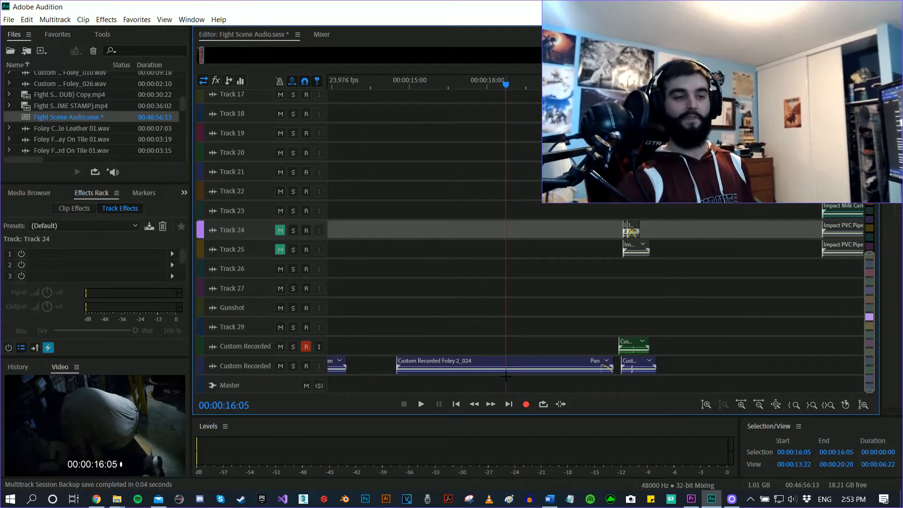
left_click(531, 409)
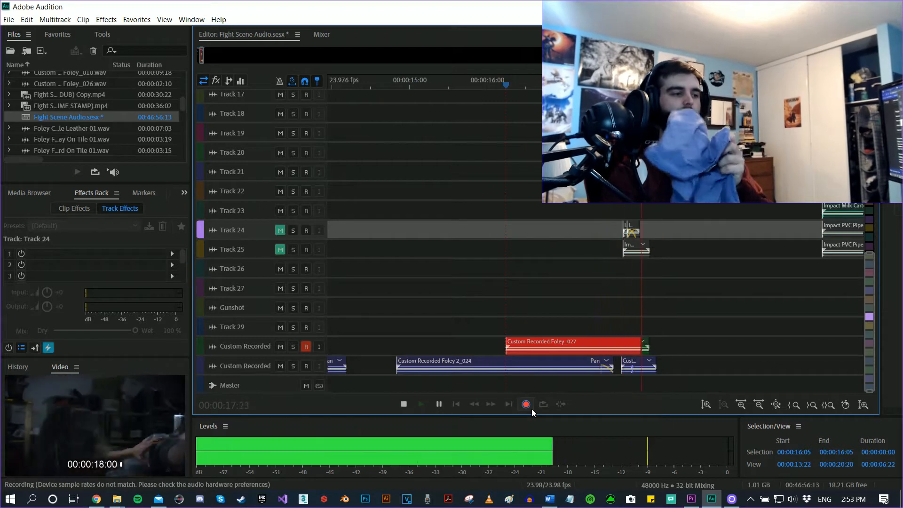
left_click(531, 408)
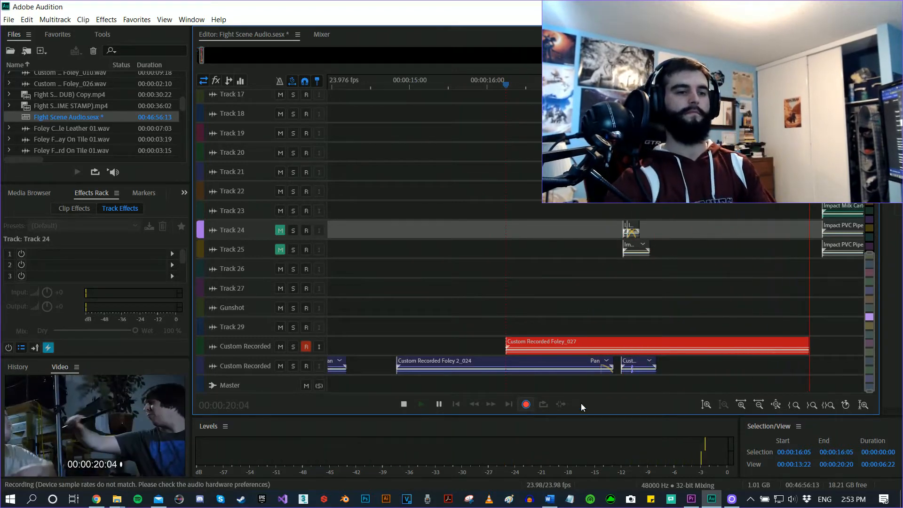
Play the new Custom Recorded Foley_027 take against the video and delete it from the track.
left_click(503, 85)
key("space")
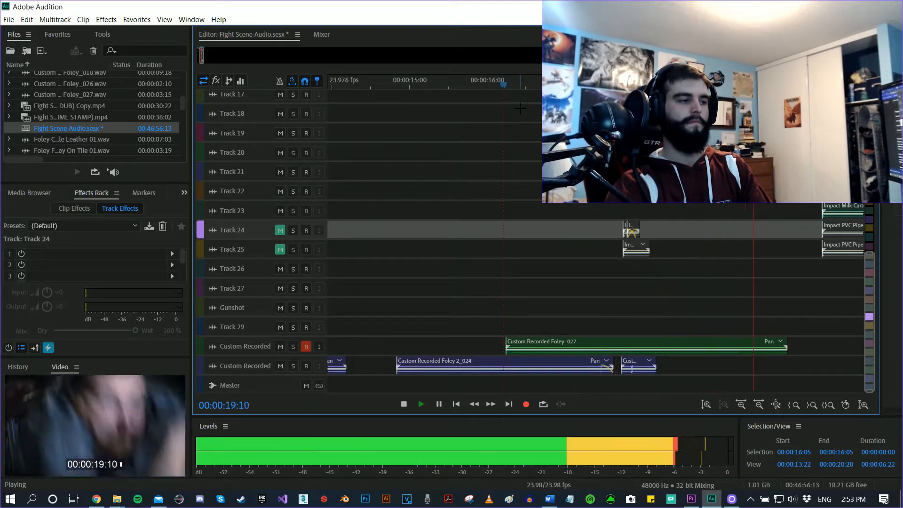
key("space")
left_click(648, 346)
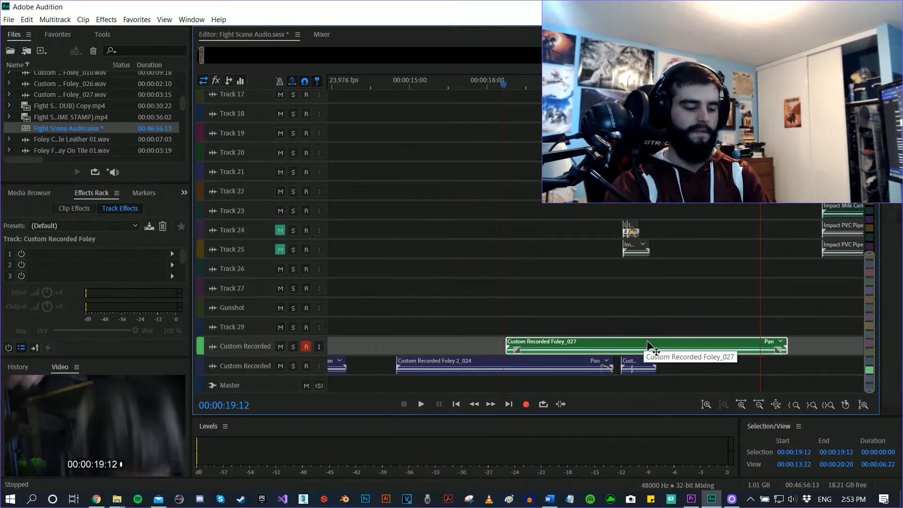
key("Delete")
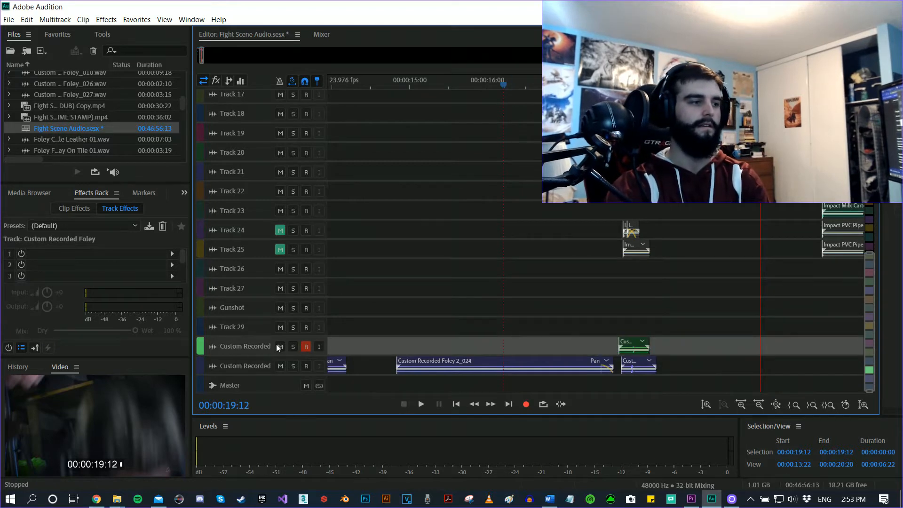
Solo the Custom Recorded Foley track and play it from shortly after 00:00:16:05 up to 00:00:17:21.
left_click(293, 347)
left_click(526, 91)
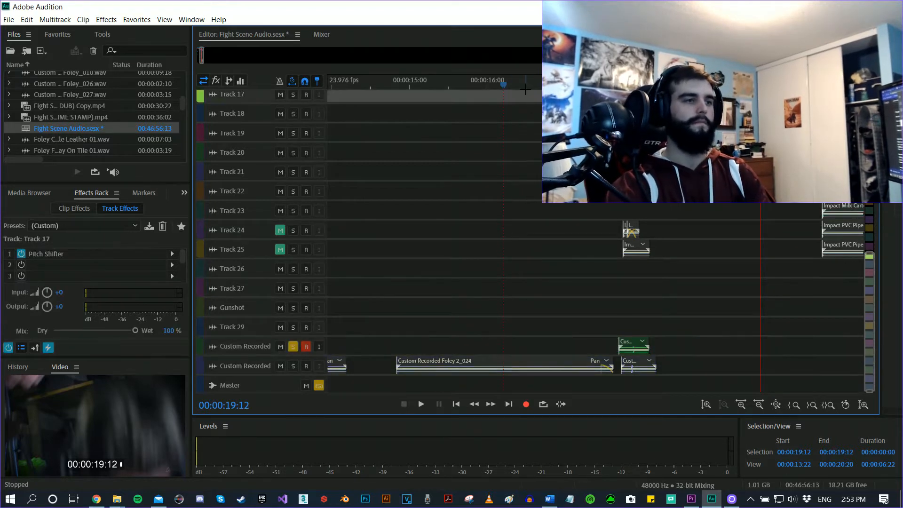
left_click(524, 85)
key("space")
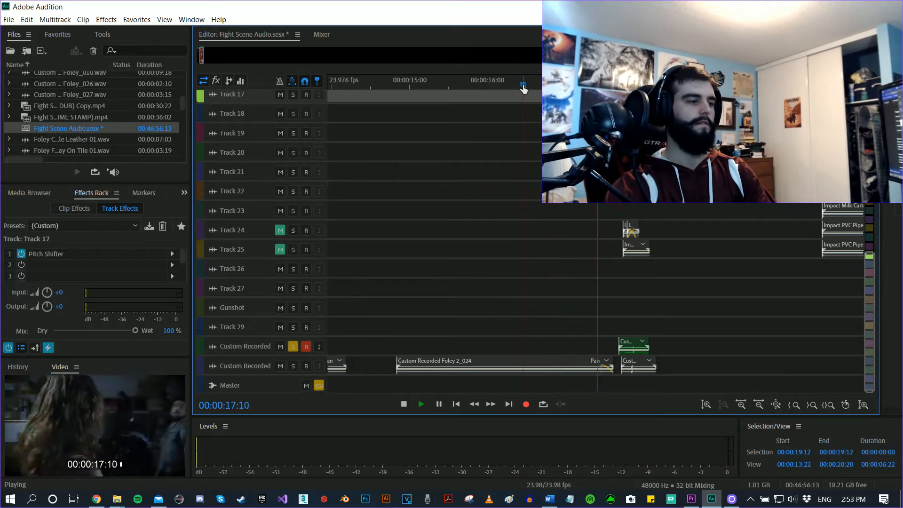
key("space")
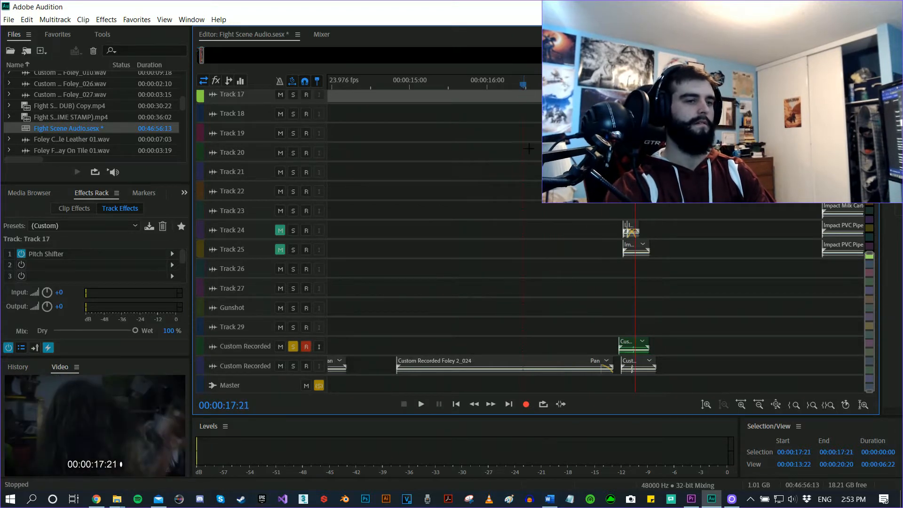
Record another cloth take from 00:00:17:21 on the soloed Custom Recorded Foley track and delete it after playing it back.
left_click(525, 407)
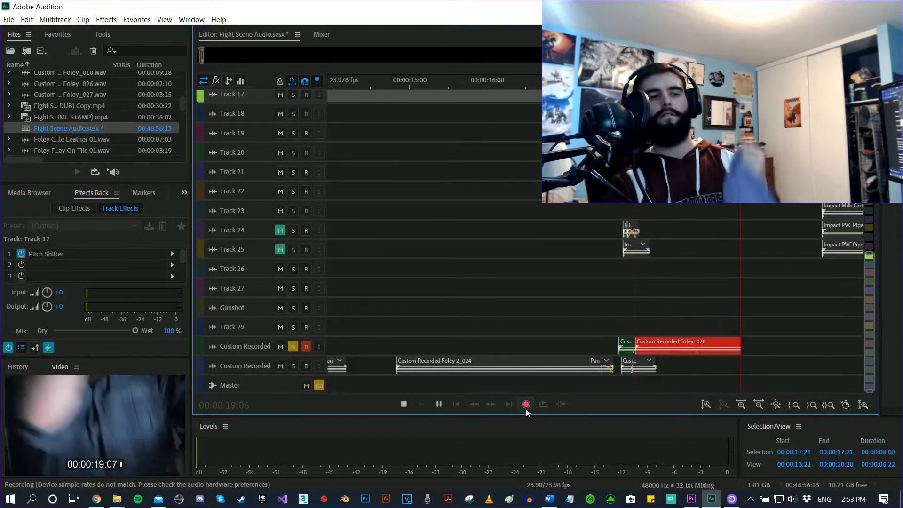
key("space")
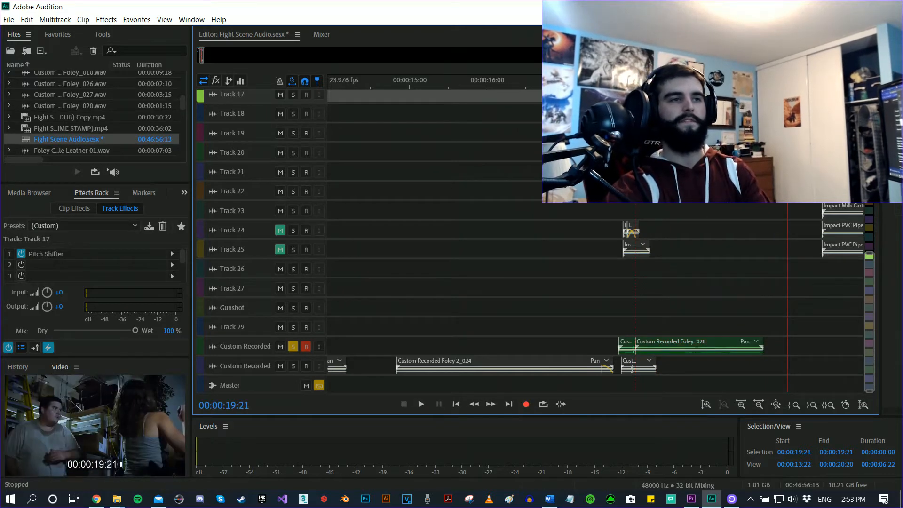
key("space")
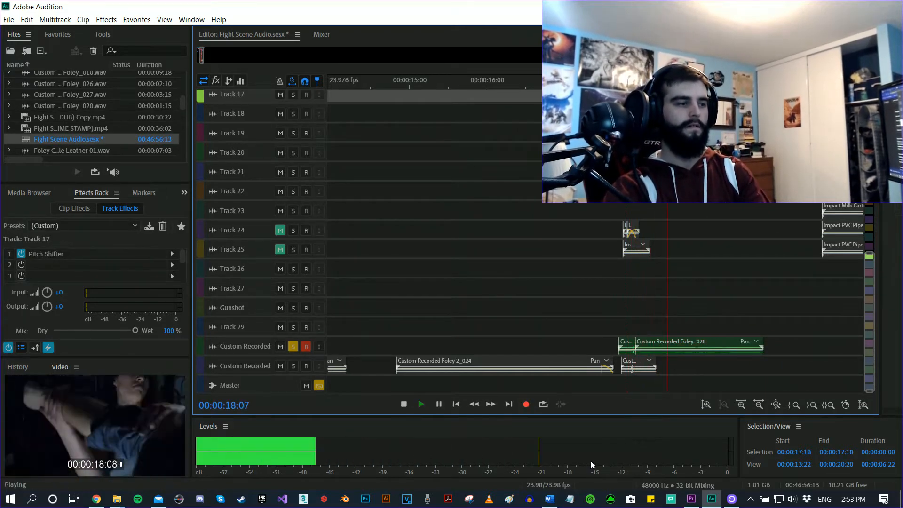
key("space")
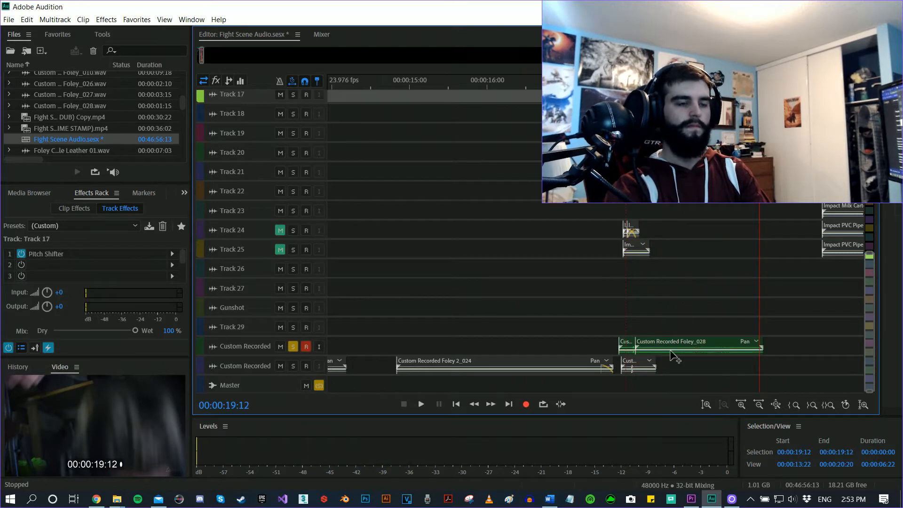
key("Delete")
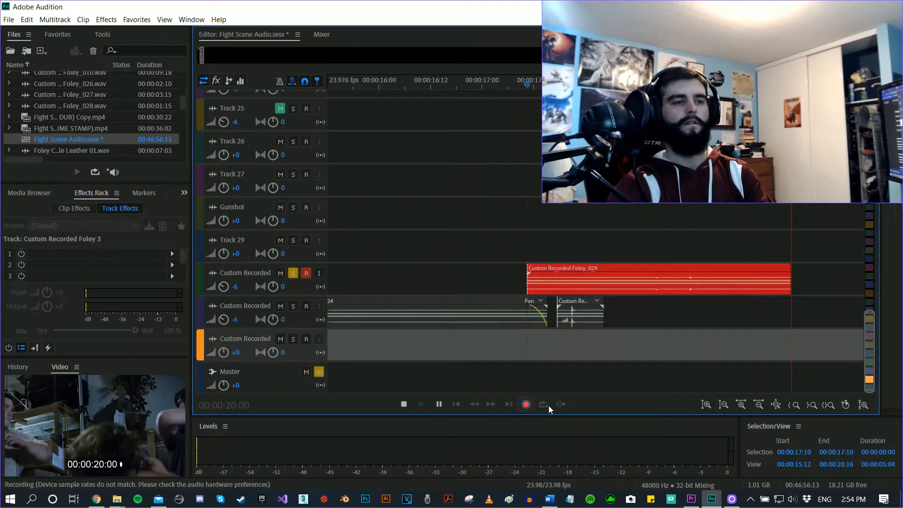
End the take recorded from 00:00:17:10 on the Custom Recorded Foley track and undo it.
key("space")
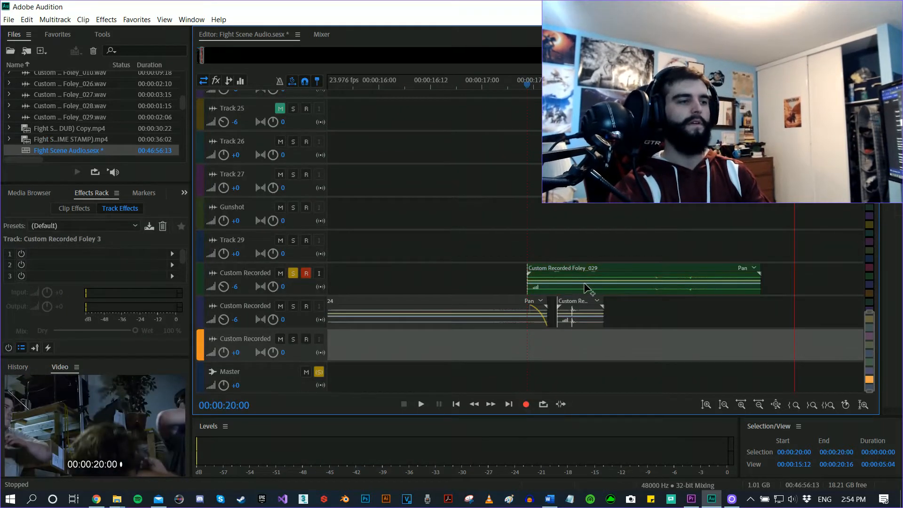
key("ctrl+z")
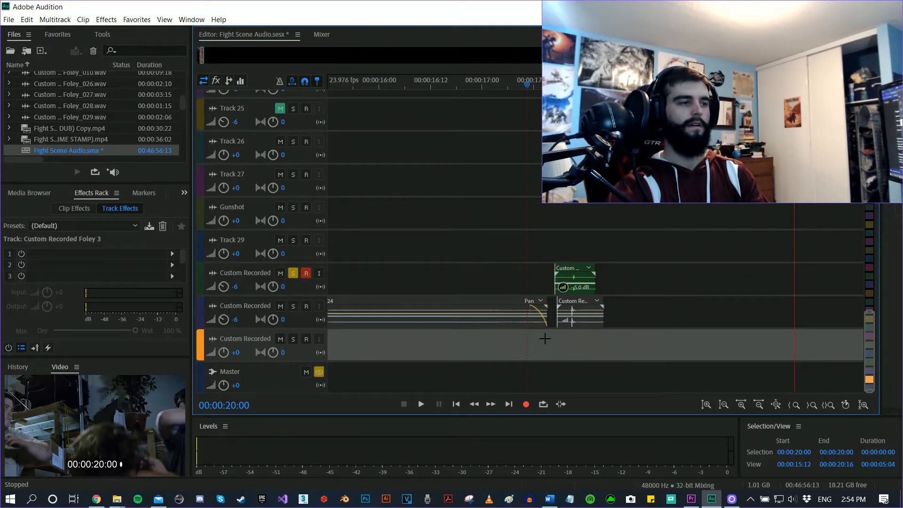
Turn off record arm and solo on the Custom Recorded Foley track and switch to Custom Recorded Foley 3 for recording.
left_click(304, 276)
left_click(293, 275)
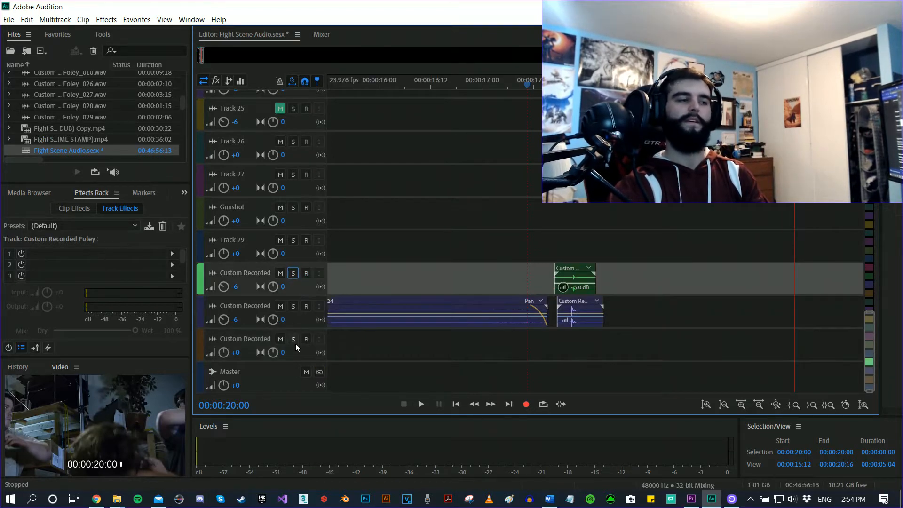
left_click(295, 341)
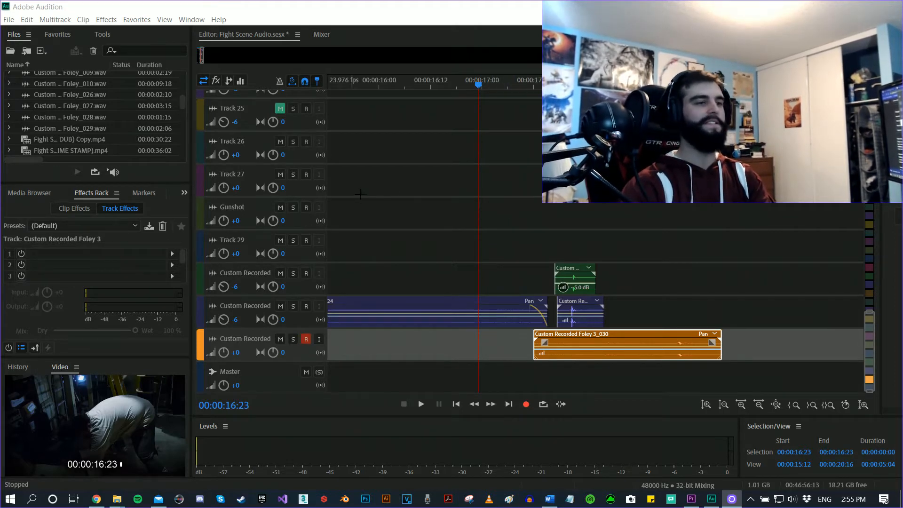
Play the Custom Recorded Foley 3_030 take together with the other foley from 00:00:16:23 and 00:00:17:03.
left_click(445, 215)
key("space")
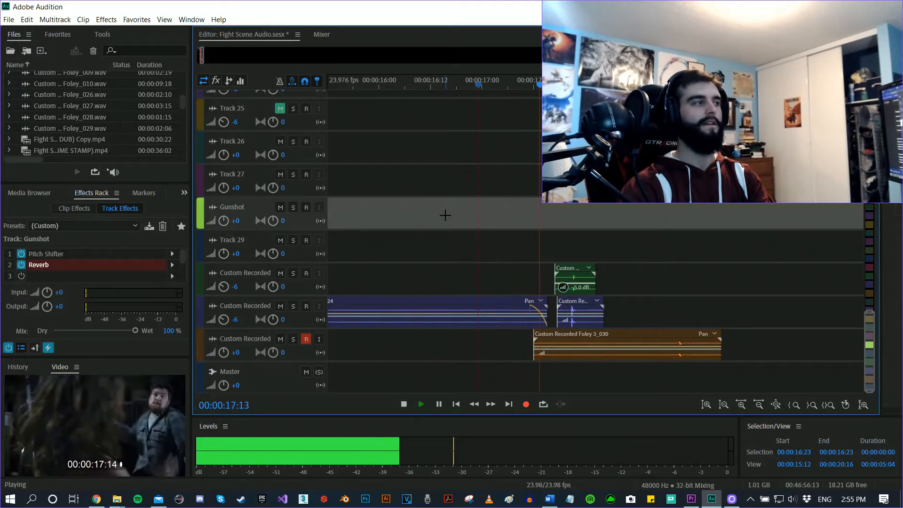
key("space")
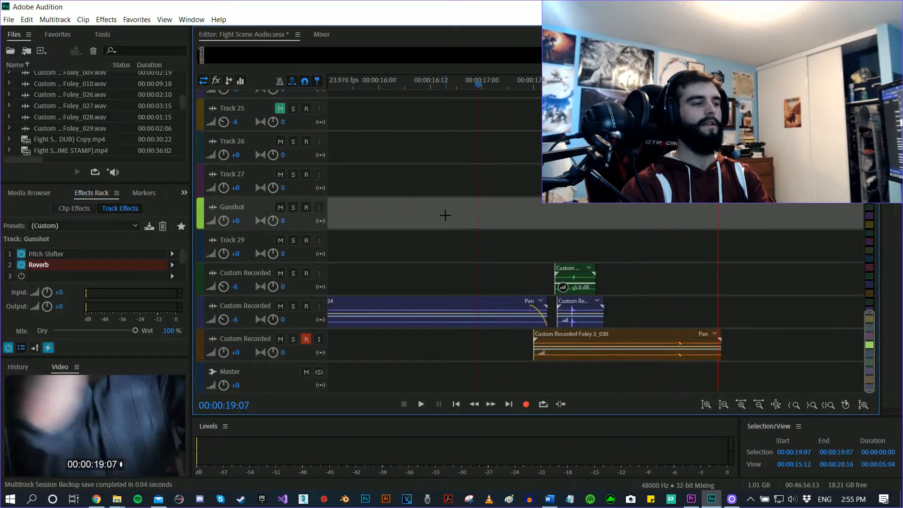
left_click(496, 84)
key("space")
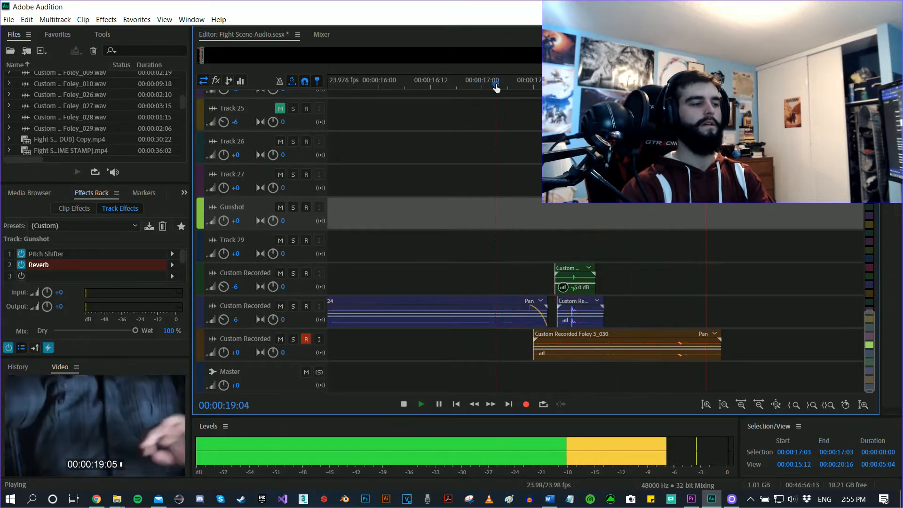
key("space")
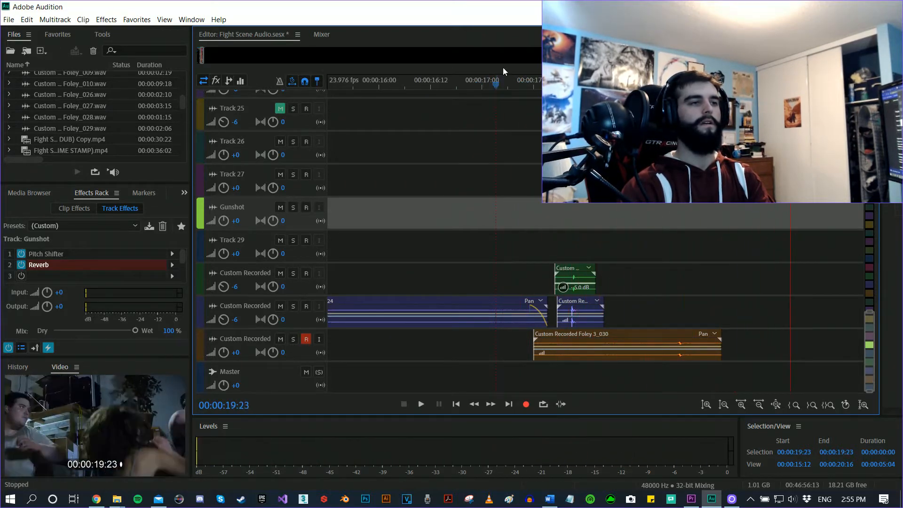
Play the fight scene with the recorded foley from 00:00:16:13 and again from 00:00:16:11.
left_click(436, 86)
key("space")
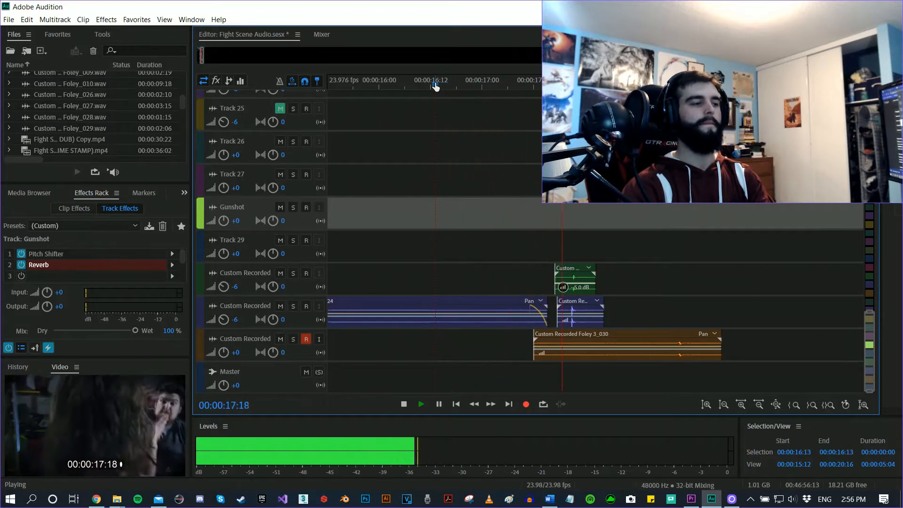
key("space")
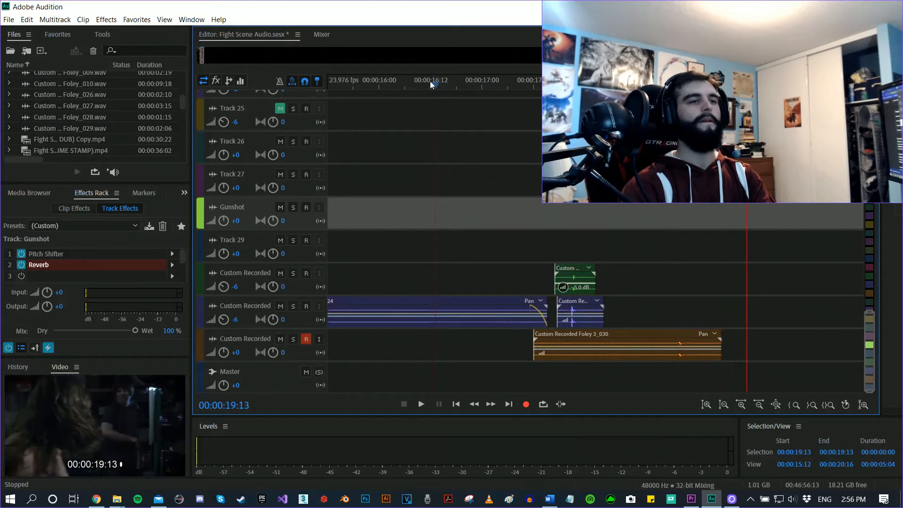
left_click(429, 86)
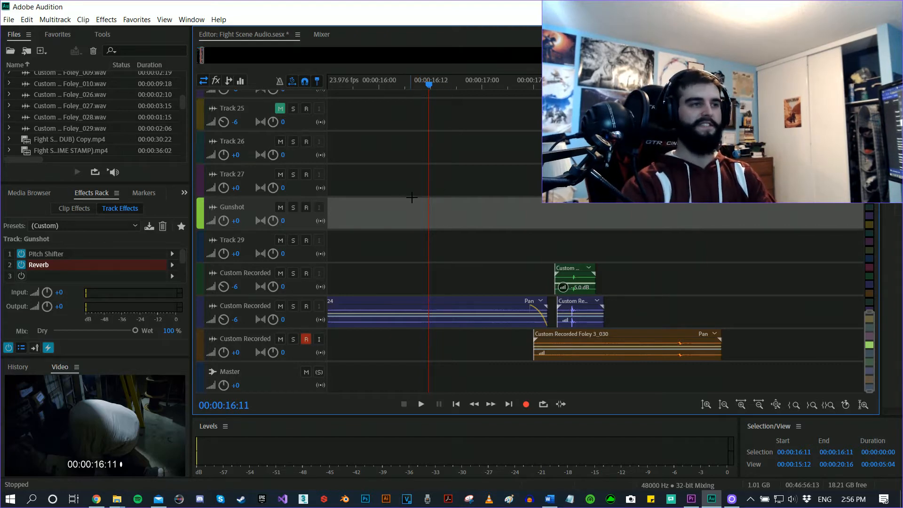
key("space")
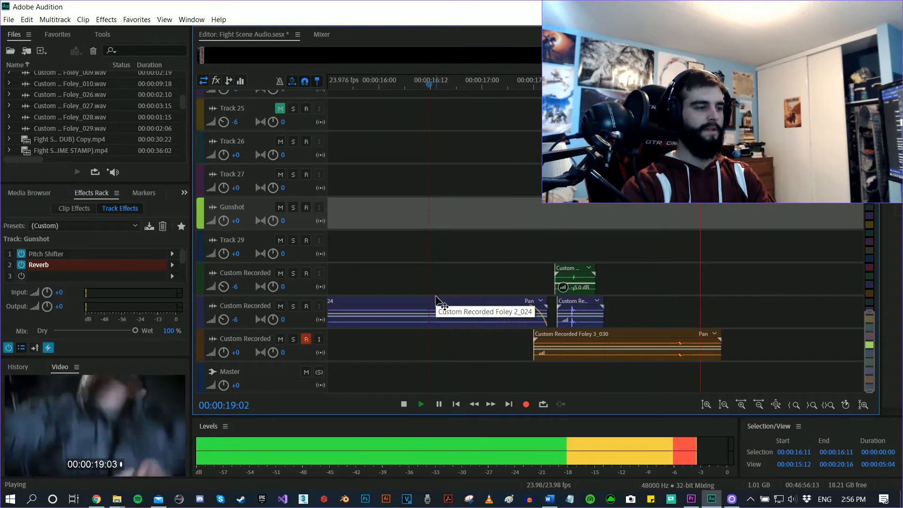
key("space")
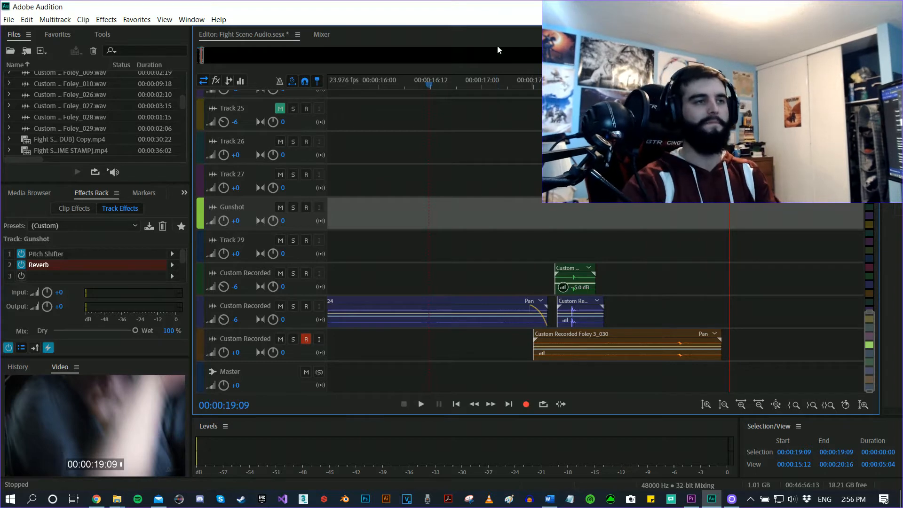
Replay the foley against the video from 00:00:16:16, 00:00:16:10 and 00:00:16:14 to check its timing.
left_click(453, 84)
key("space")
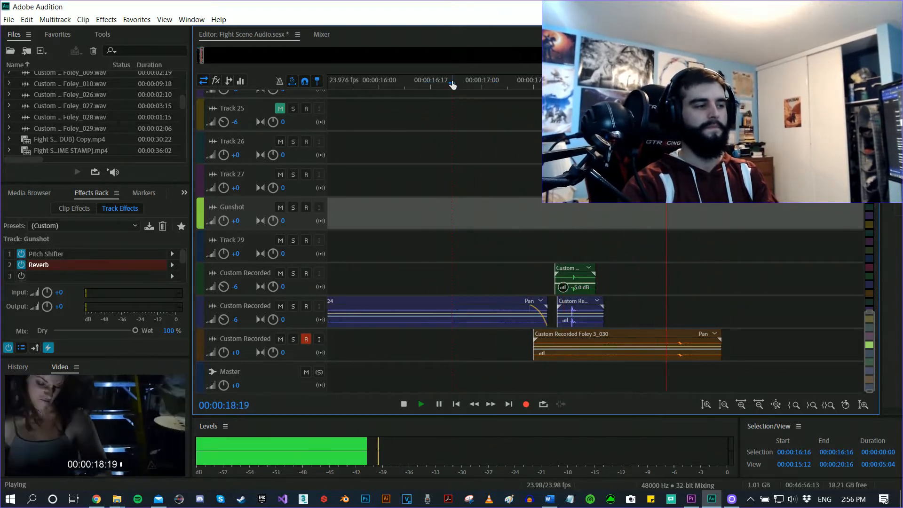
key("space")
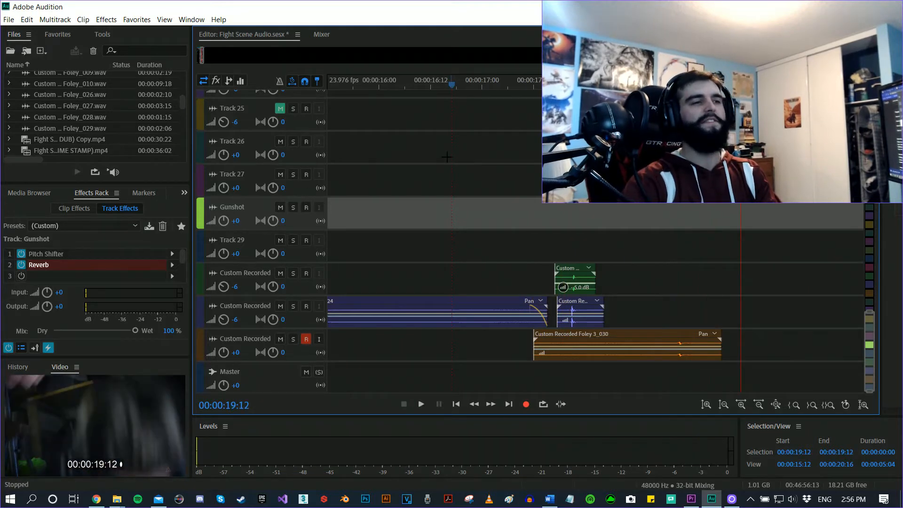
left_click(424, 93)
left_click(424, 85)
key("space")
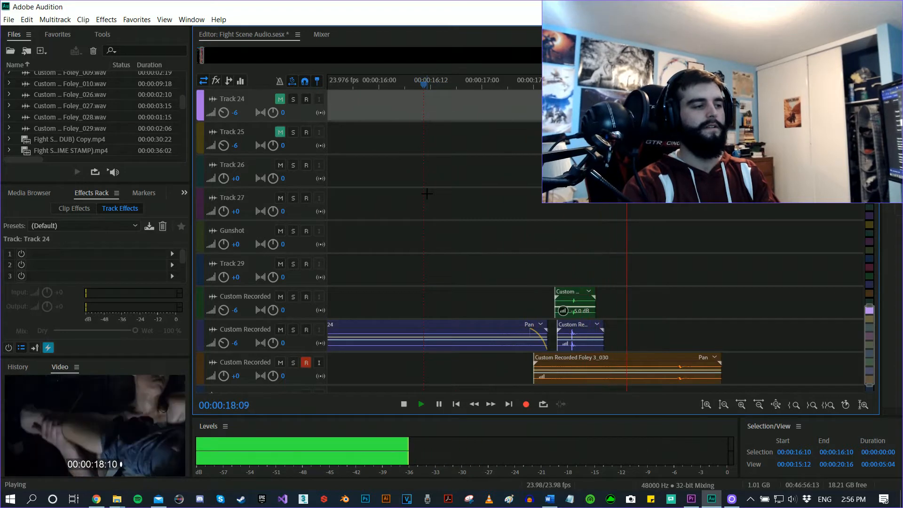
key("space")
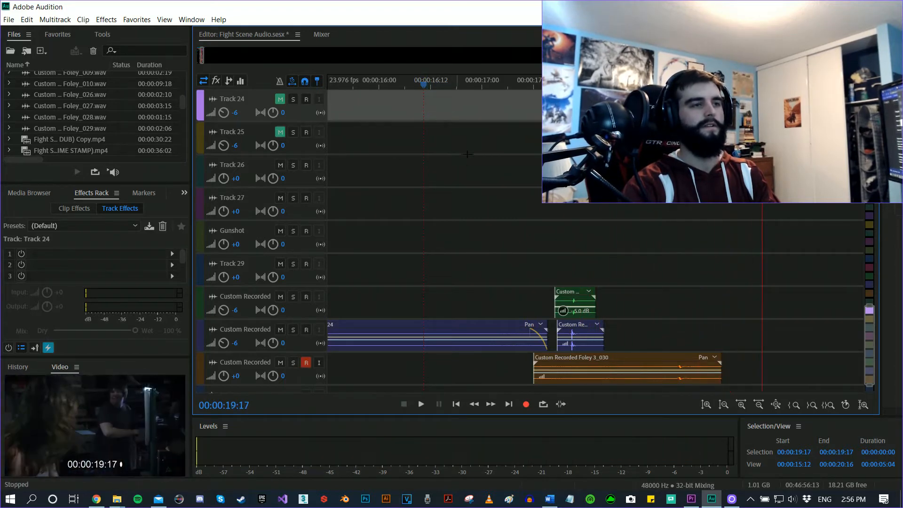
left_click(439, 86)
key("space")
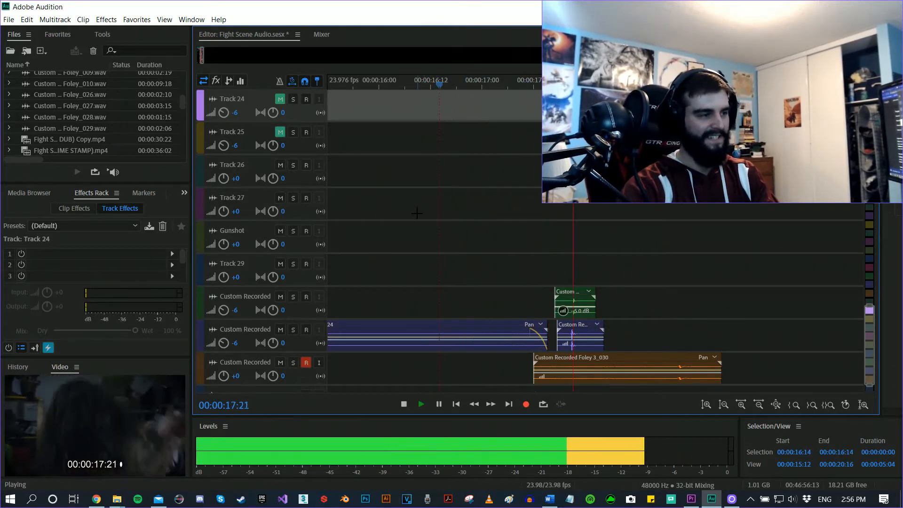
key("space")
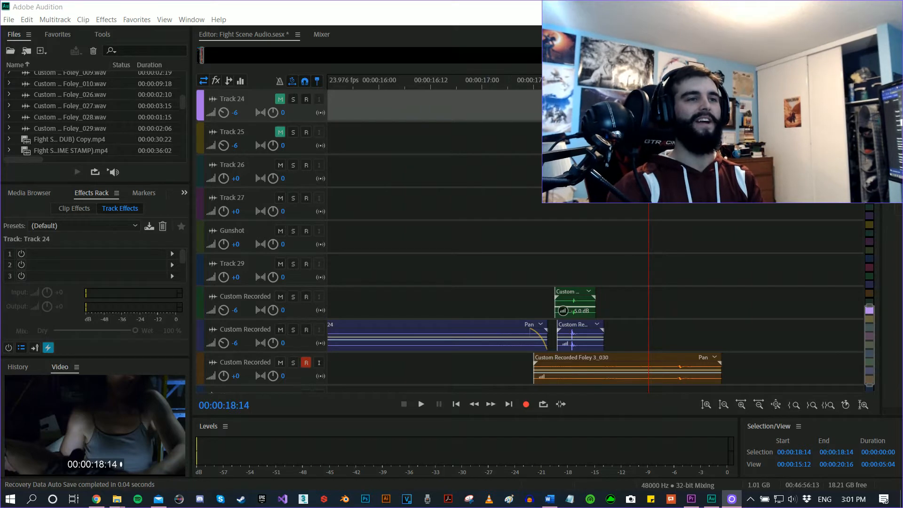
Play the scene from 00:00:18:04 to find the next movement and place the playhead at 00:00:18:21.
left_click(605, 81)
key("space")
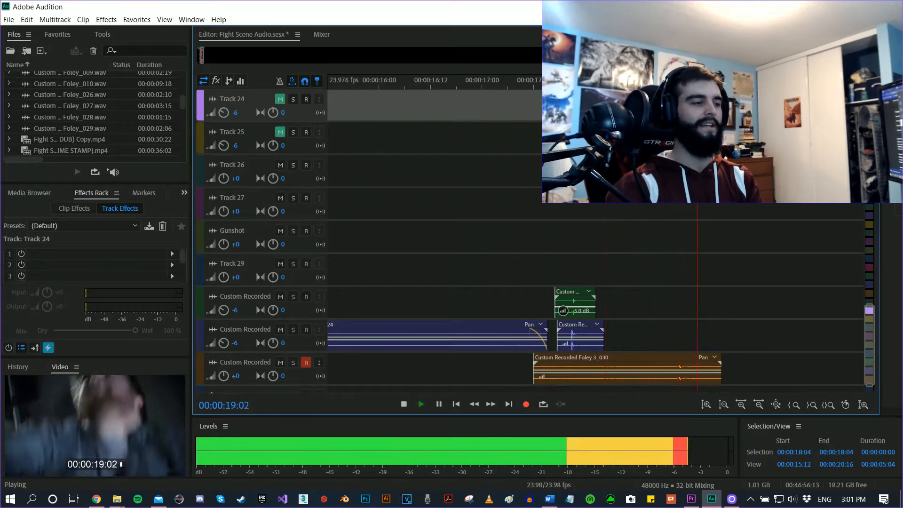
key("space")
left_click(680, 81)
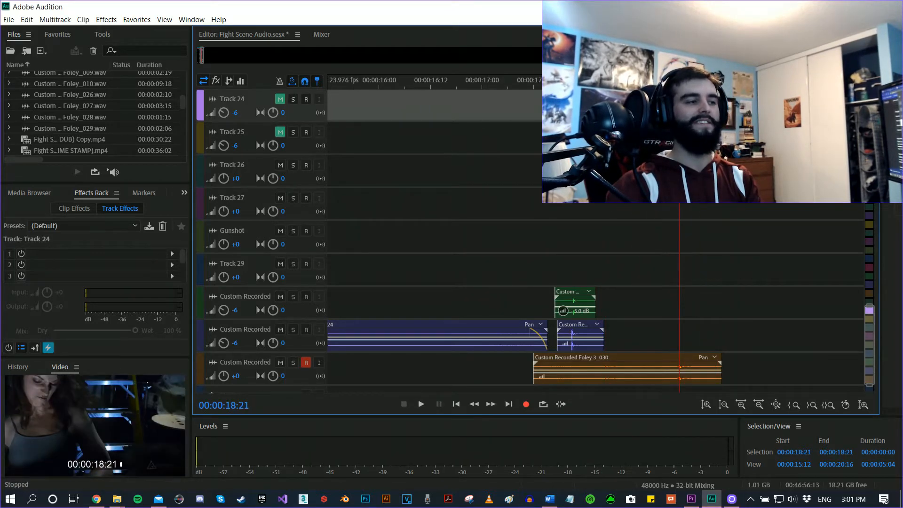
Solo the Custom Recorded Foley track, record a take on Custom Recorded Foley 3 from 00:00:18:10 and undo it.
left_click(293, 296)
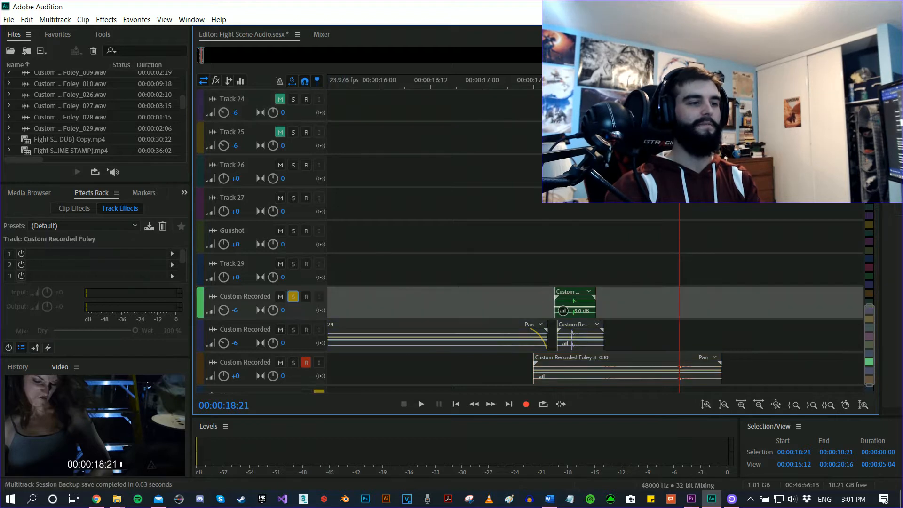
key("space")
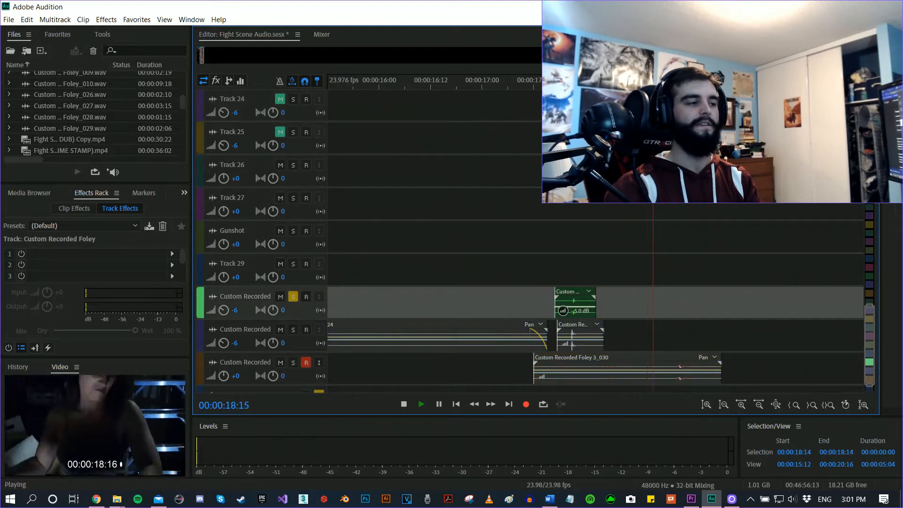
key("space")
left_click(632, 81)
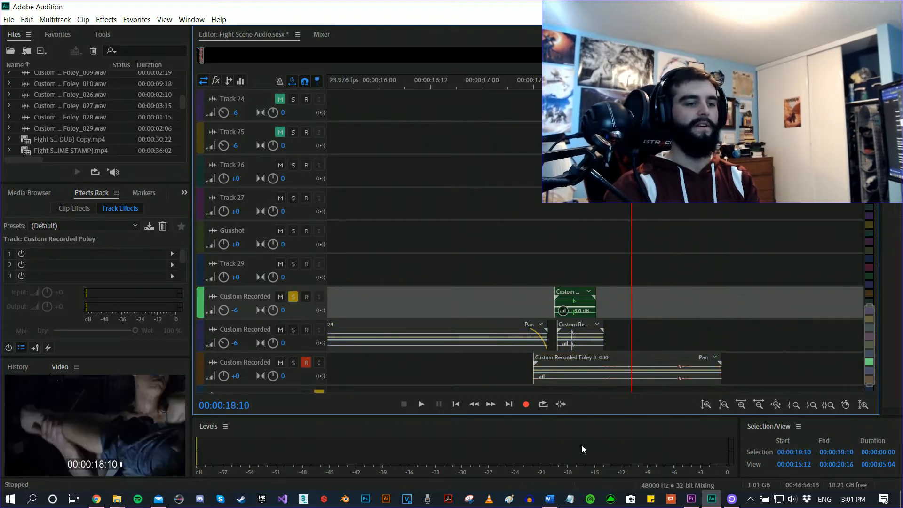
left_click(525, 405)
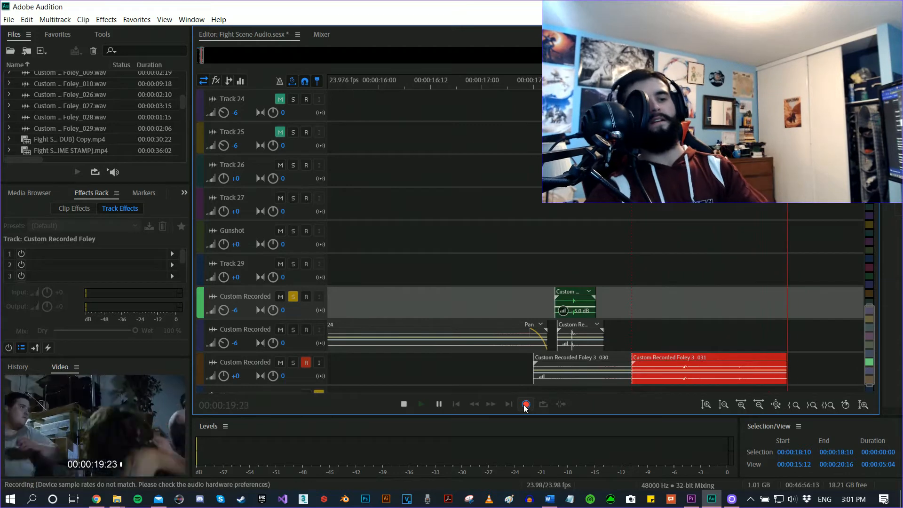
left_click(526, 406)
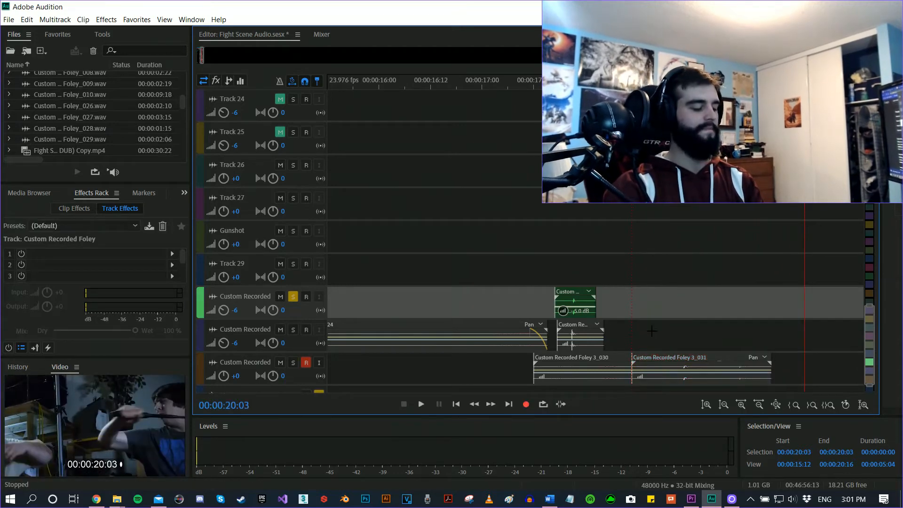
key("ctrl+z")
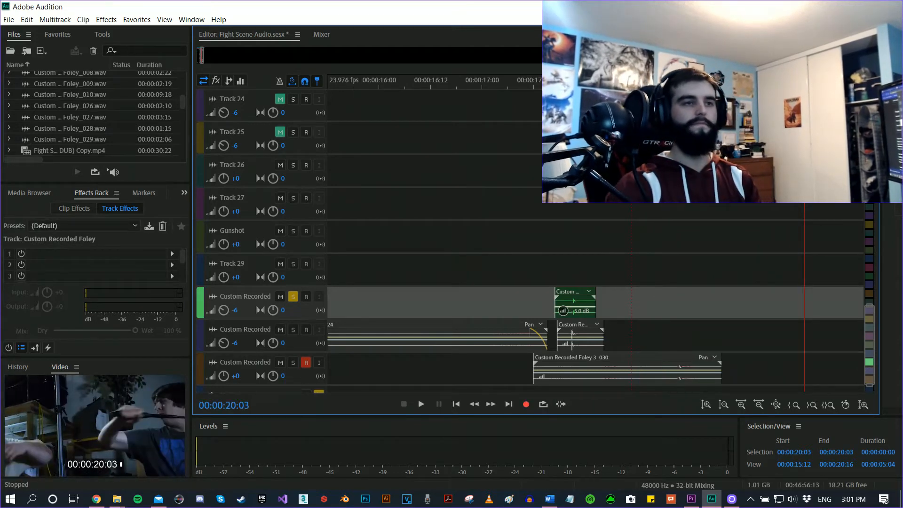
Switch record arm from Custom Recorded Foley 3 to Custom Recorded Foley 2 and solo only Custom Recorded Foley 2.
left_click(306, 363)
left_click(307, 331)
left_click(293, 330)
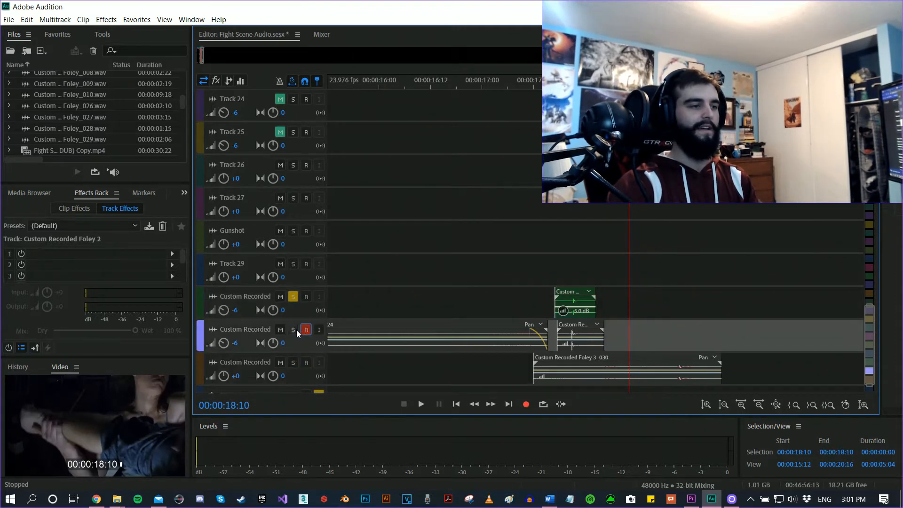
left_click(293, 297)
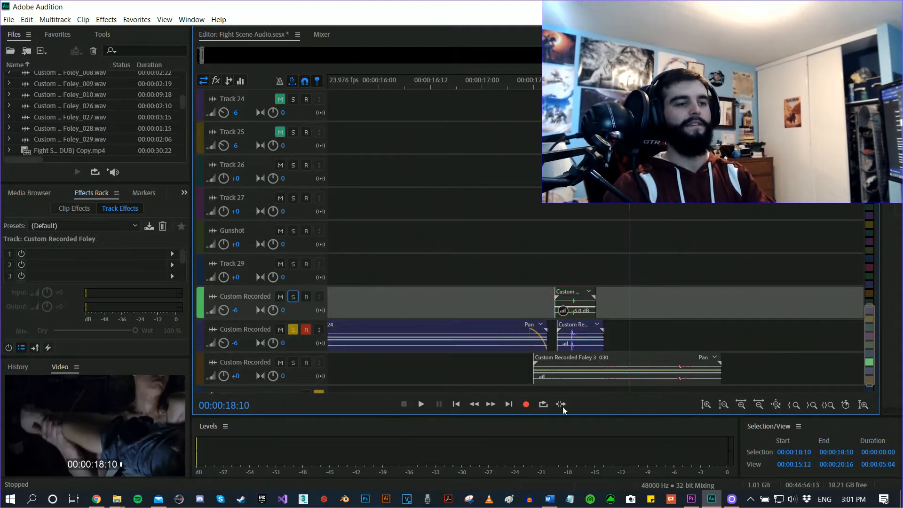
Record a take on Custom Recorded Foley 2 from 00:00:18:10, play it back from 00:00:19:00 and delete it.
left_click(525, 405)
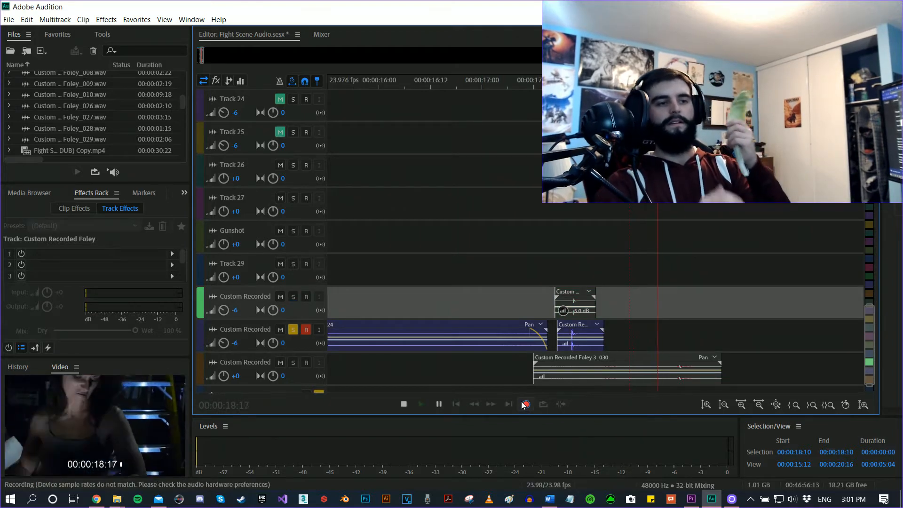
left_click(525, 404)
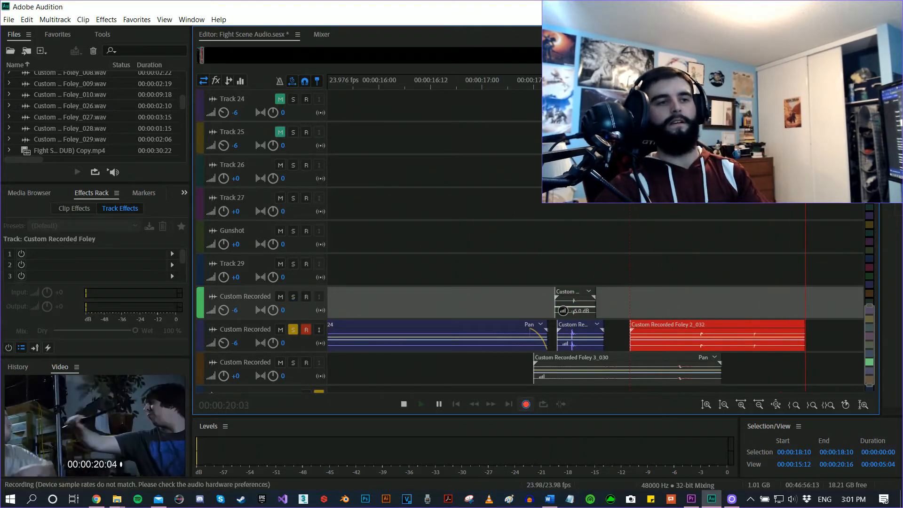
key("space")
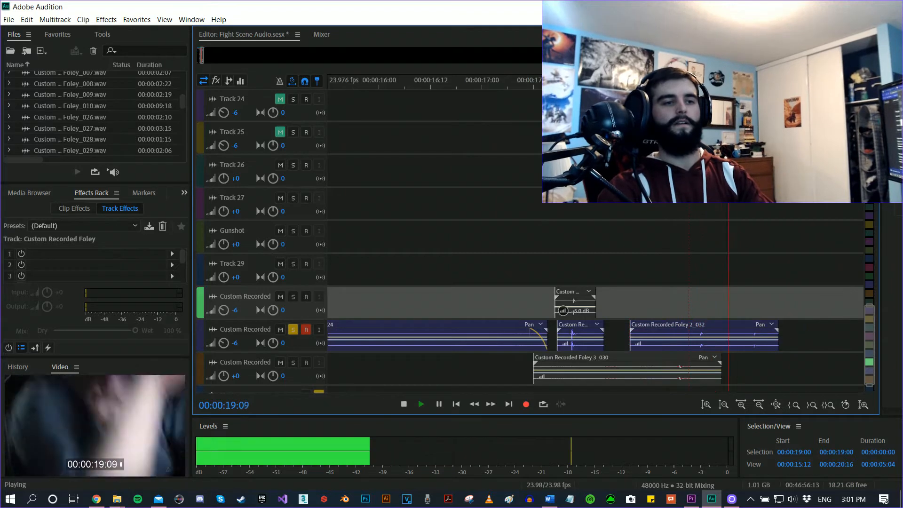
key("space")
left_click(676, 333)
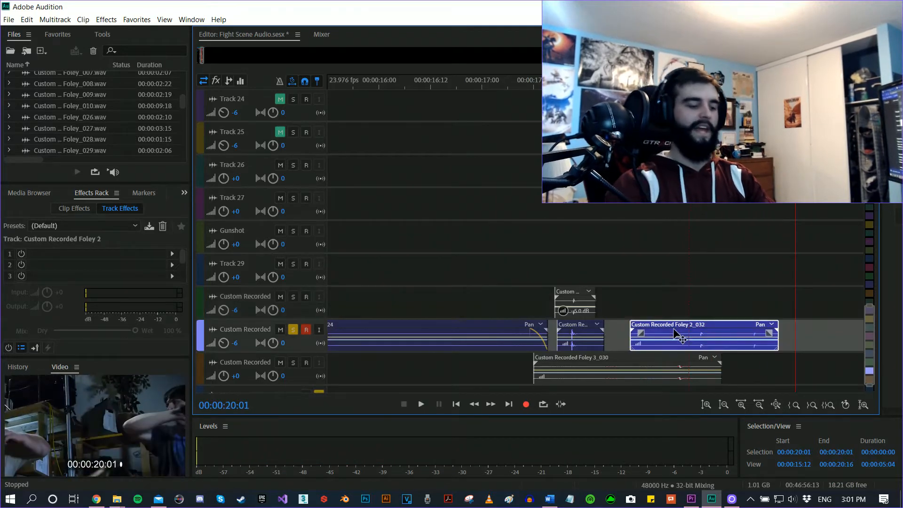
key("Delete")
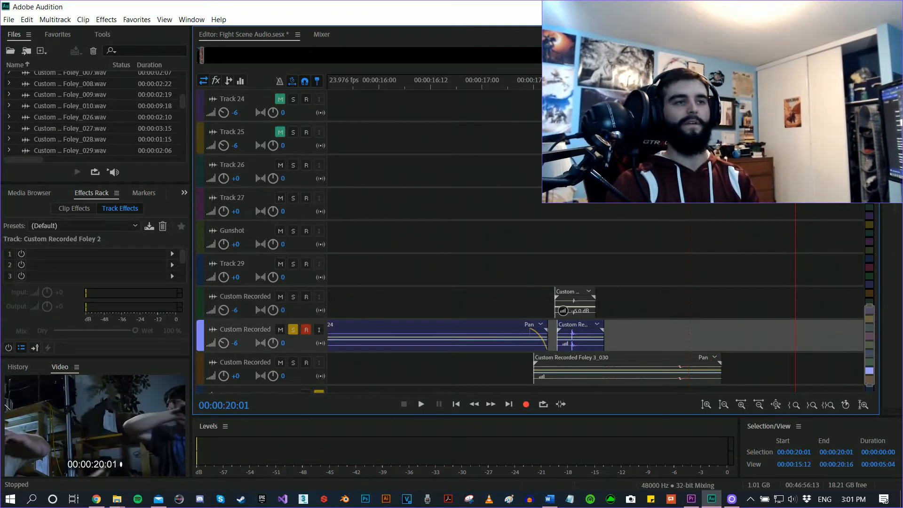
Look over the row of short takes recorded on the Custom Recorded Foley 2 track.
left_click_drag(796, 81, 619, 81)
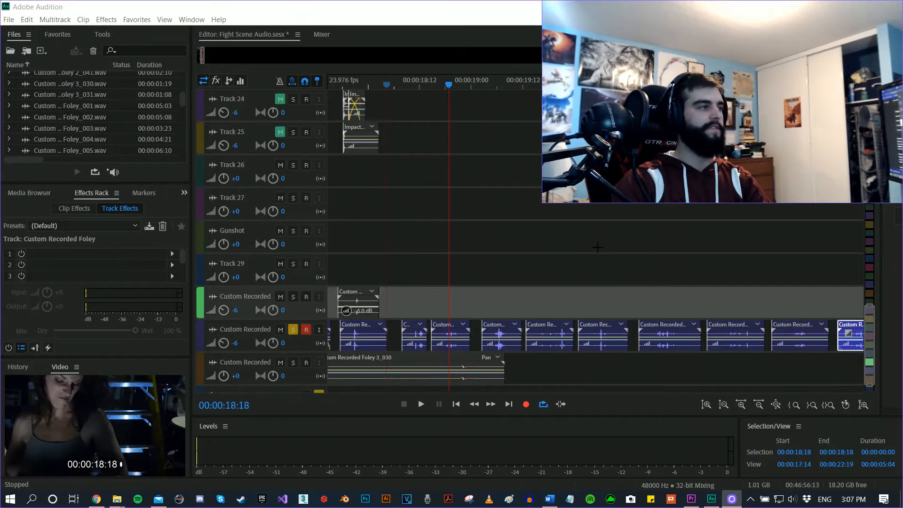
scroll(641, 264, "left", 3)
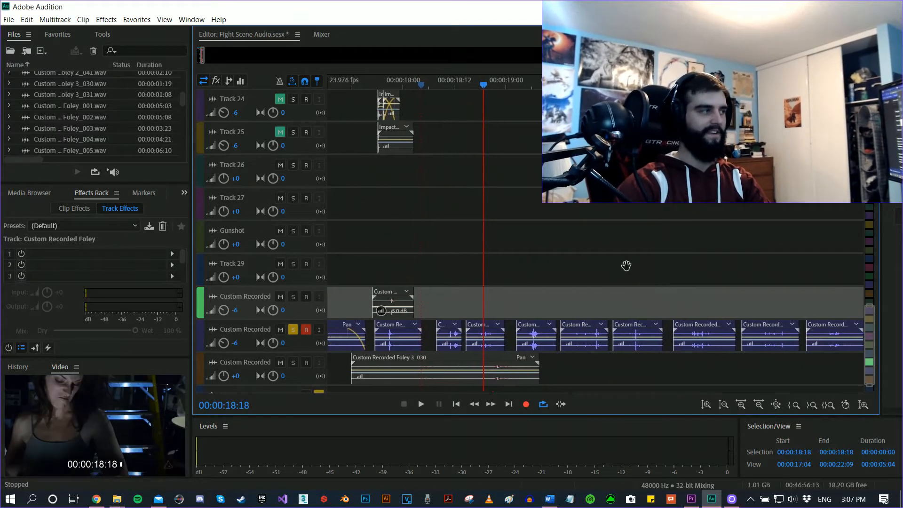
left_click(444, 335)
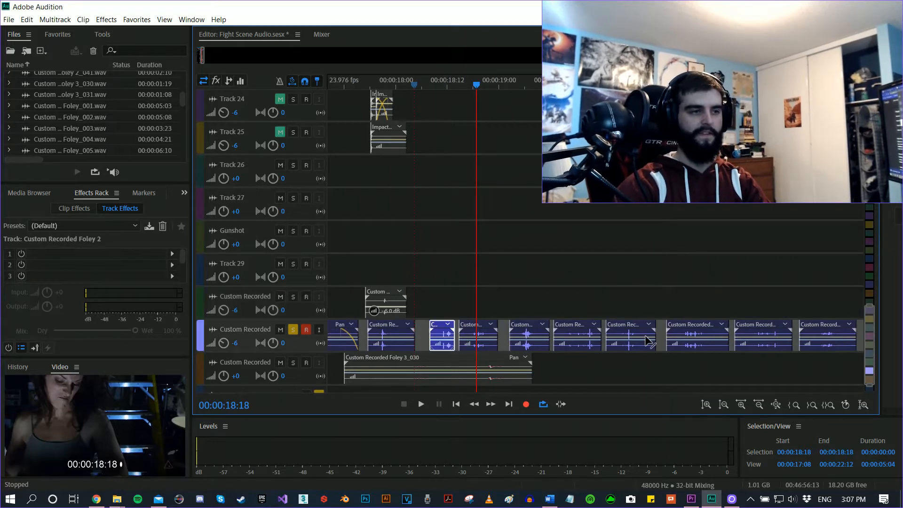
left_click(649, 324)
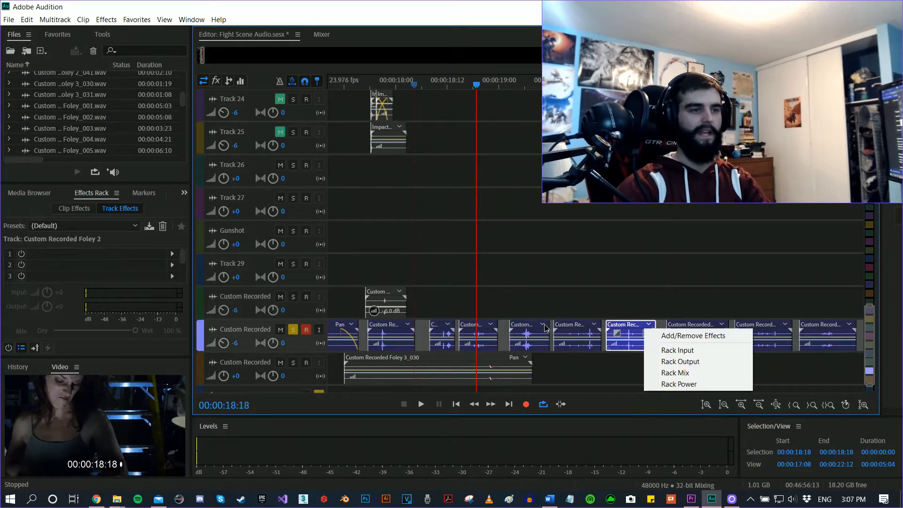
left_click(623, 285)
scroll(651, 285, "right", 4)
left_click(800, 349)
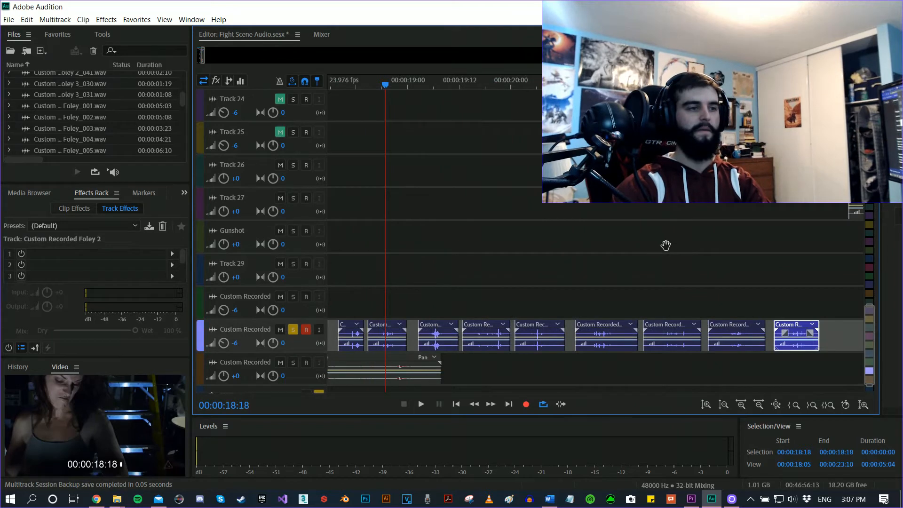
left_click_drag(663, 245, 714, 239)
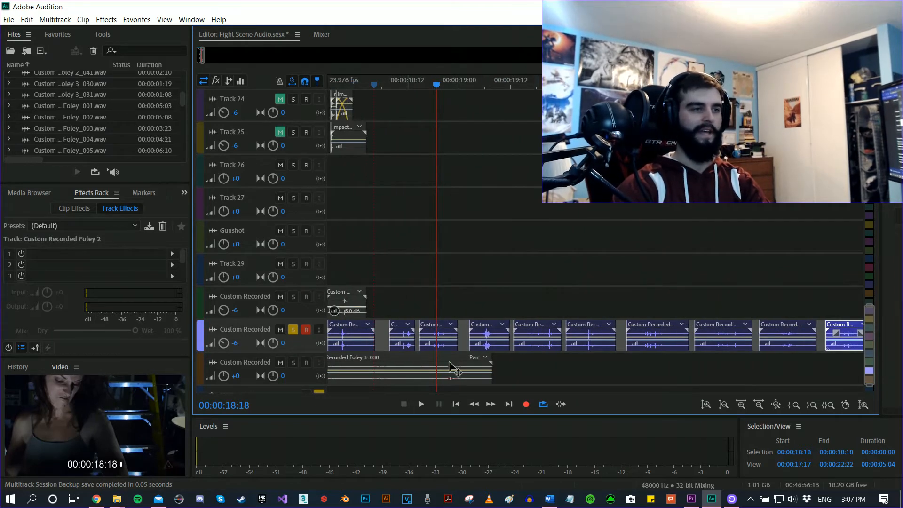
Play the soloed Custom Recorded Foley 2 takes in sequence from 00:00:18:05.
left_click(375, 86)
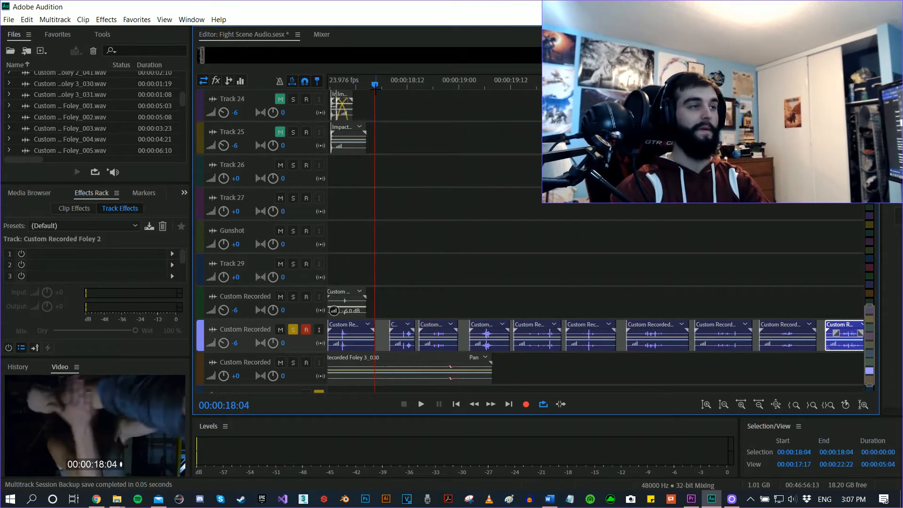
left_click_drag(375, 87, 382, 88)
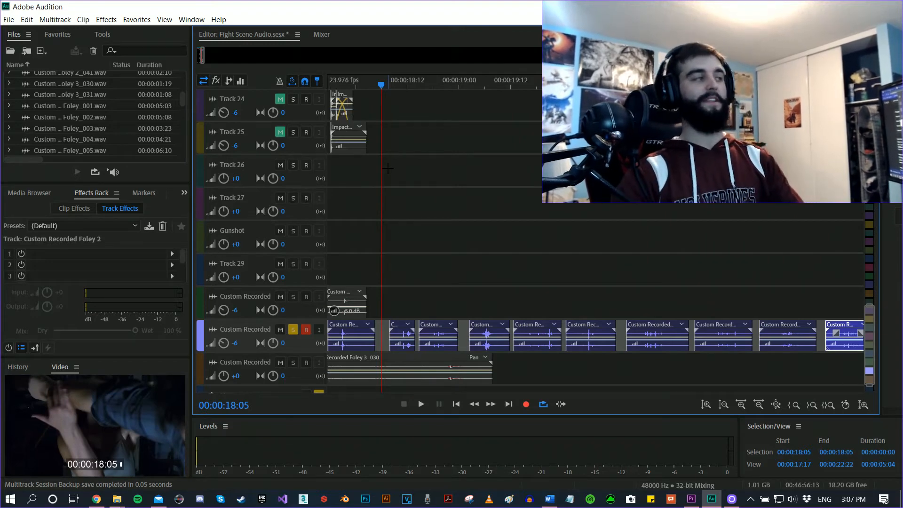
key("space")
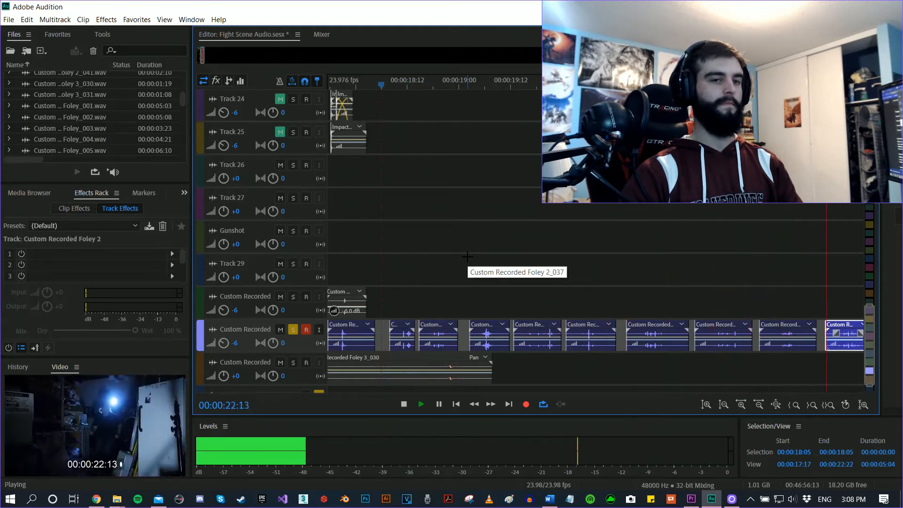
Stop playback and replay the soloed Custom Recorded Foley 2 takes from 00:00:18:05 to about 00:00:19:08.
key("space")
scroll(427, 309, "left", 5)
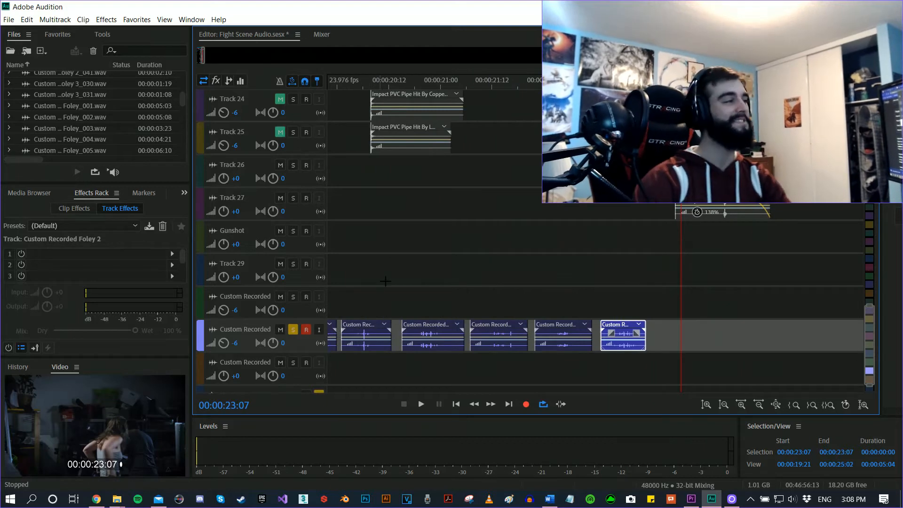
scroll(651, 235, "left", 2)
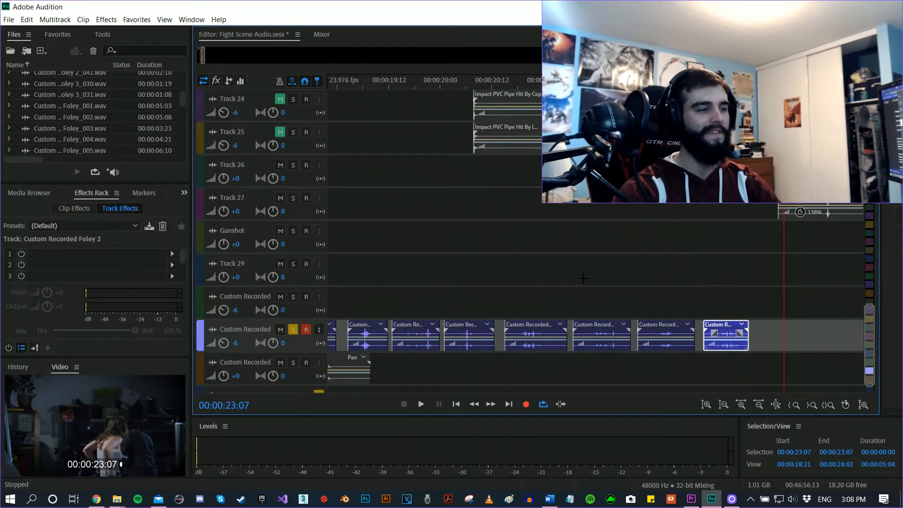
scroll(582, 278, "left", 4)
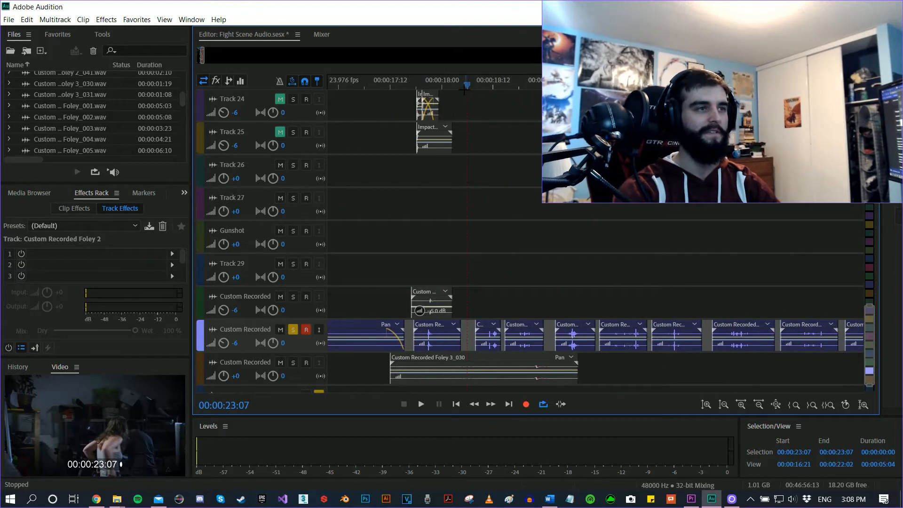
left_click(465, 89)
key("space")
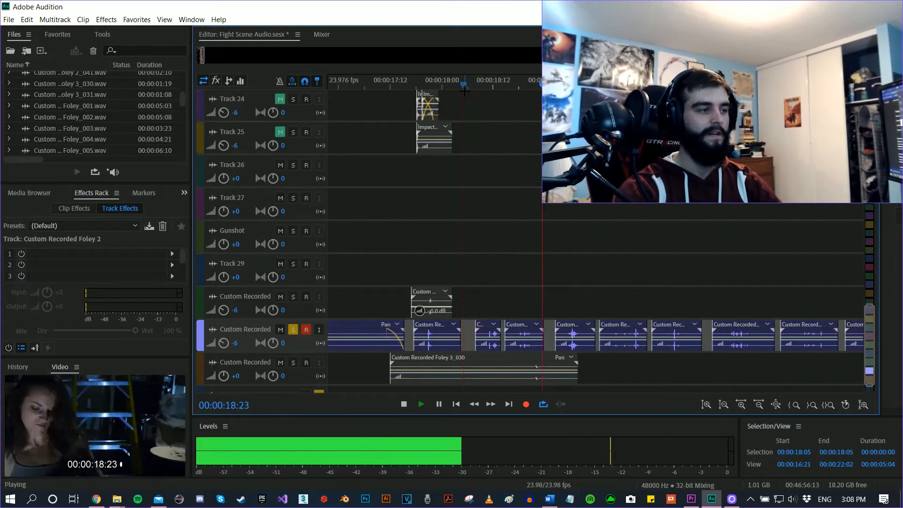
key("space")
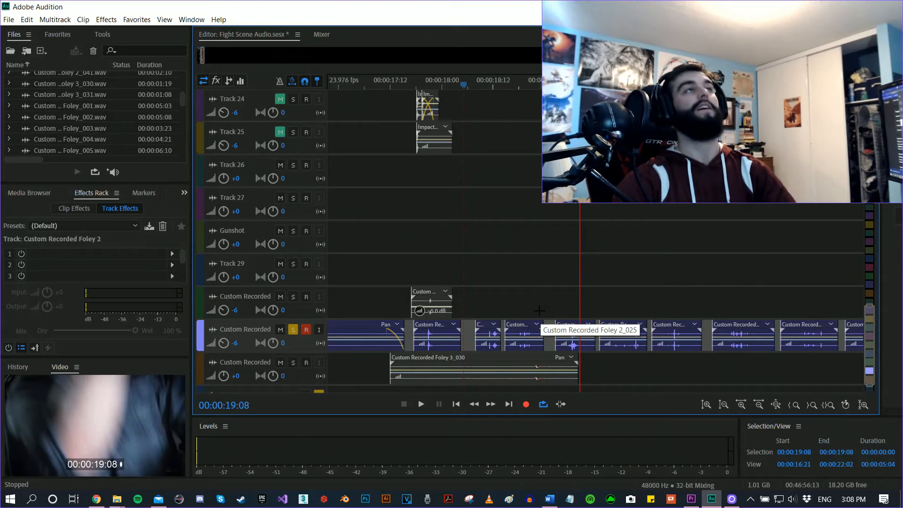
Audition the middle Custom Recorded Foley 2 takes from shortly after 00:00:18:12, pausing and resuming at 00:00:19:00.
left_click(511, 81)
key("space")
key("space")
key("space")
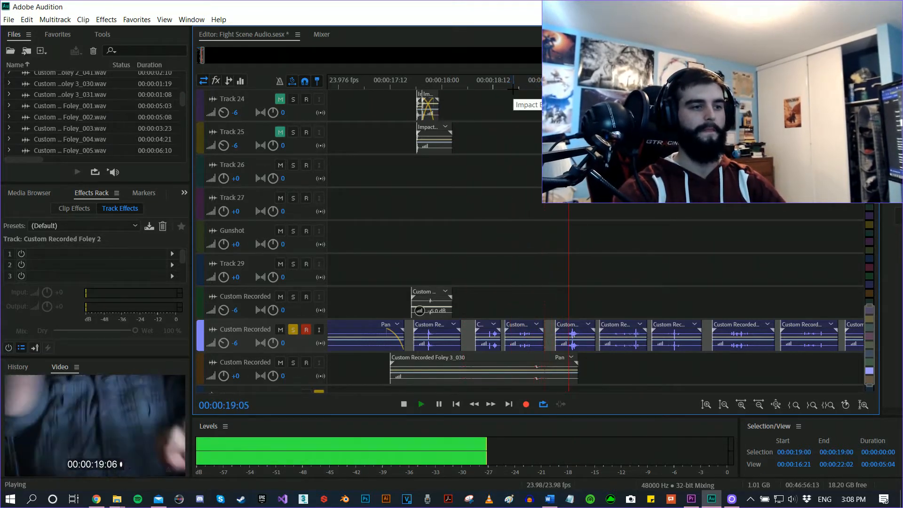
Play the soloed Custom Recorded Foley 2 track from 00:00:18:18 and again from 00:00:18:08.
key("space")
left_click(523, 85)
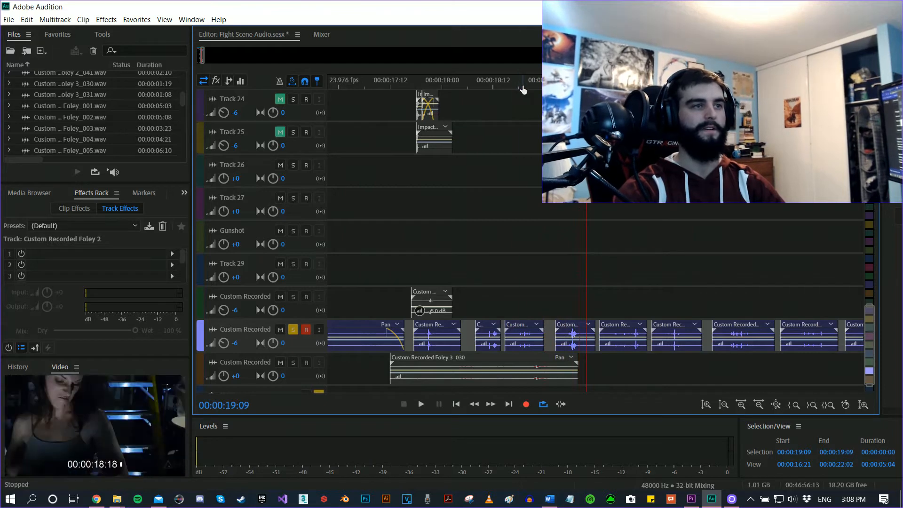
key("space")
key("space")
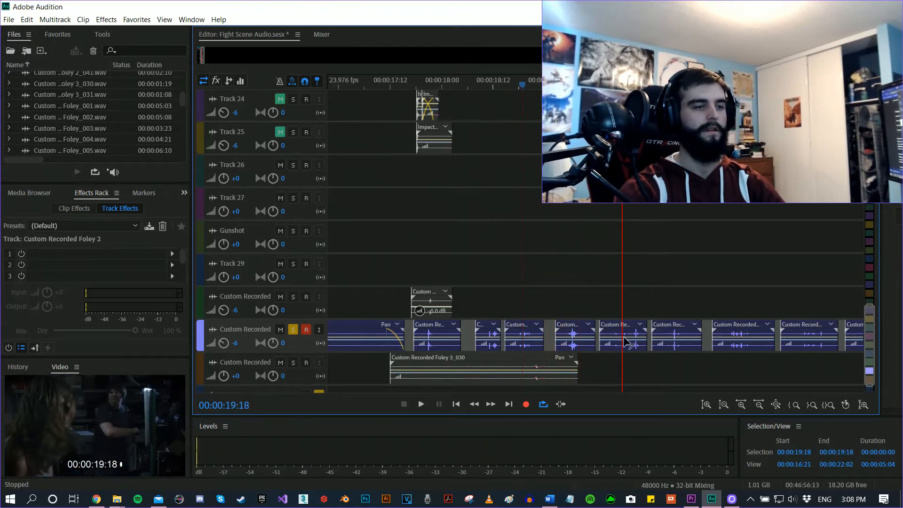
left_click(476, 86)
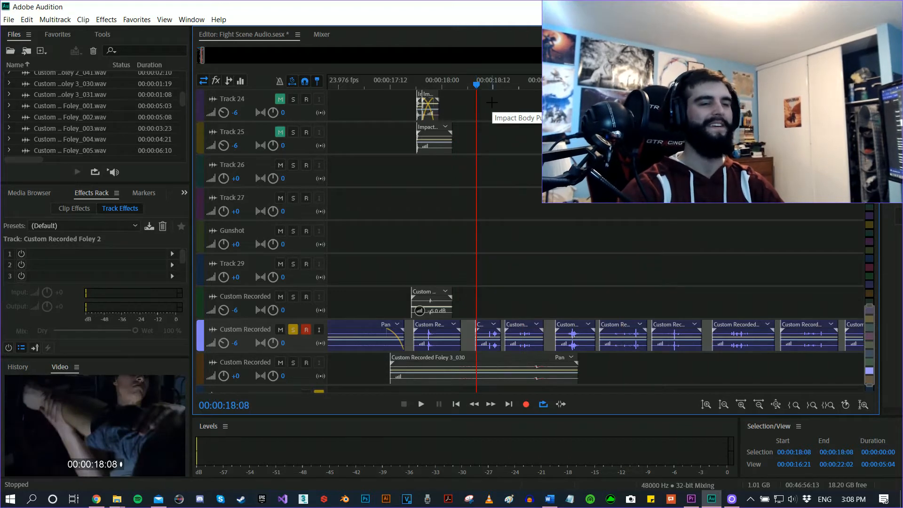
key("space")
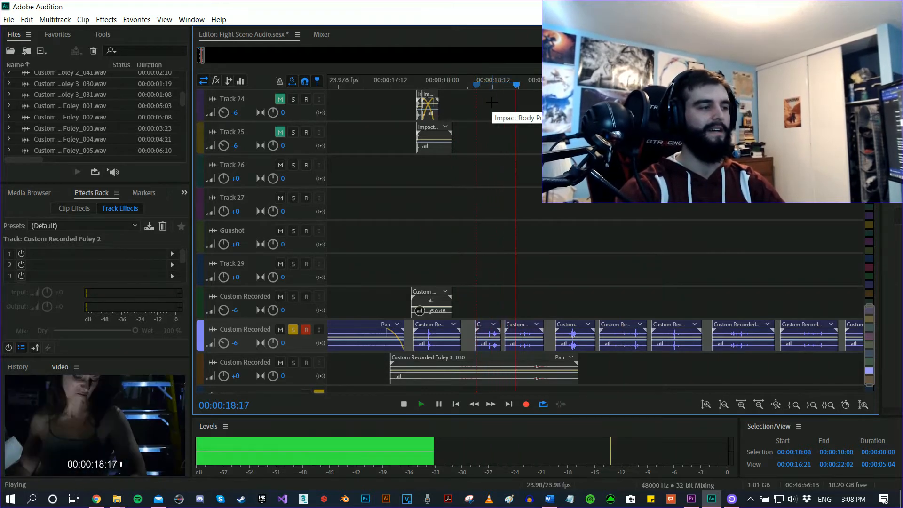
key("space")
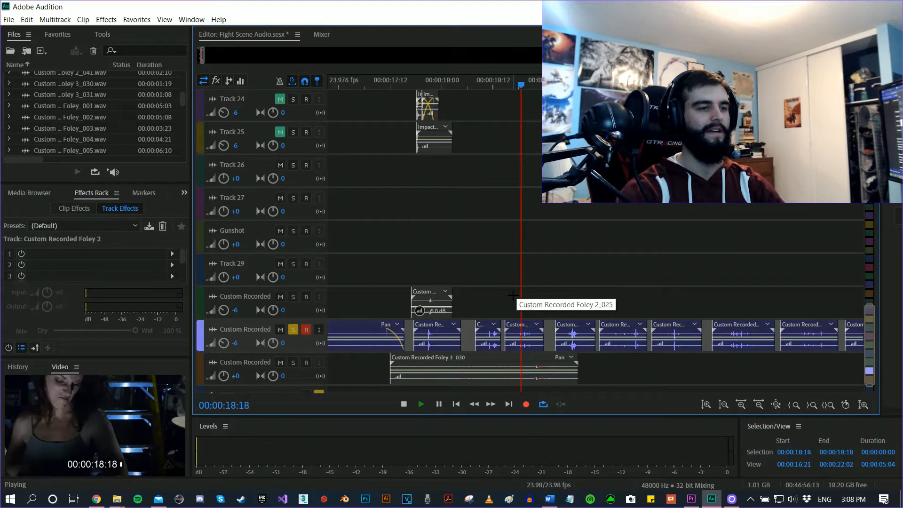
key("space")
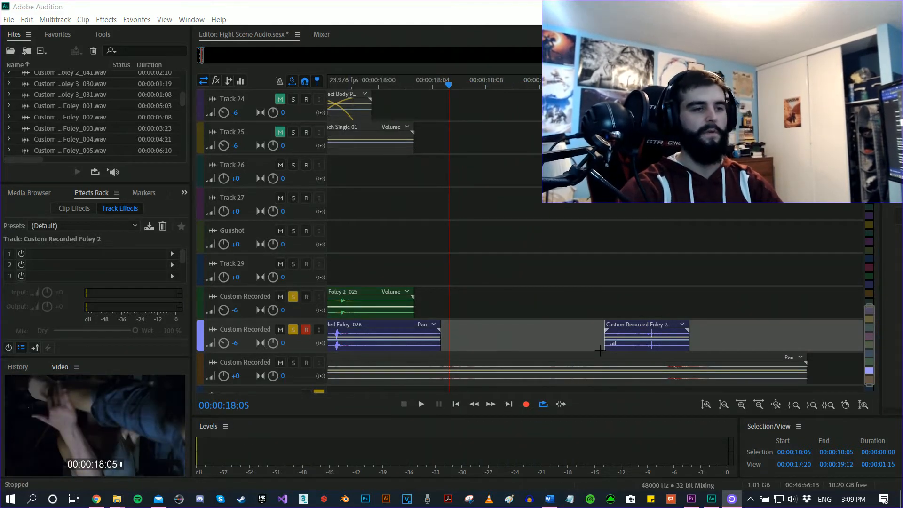
Play the two soloed Custom Recorded Foley tracks together from 00:00:18:05.
left_click_drag(682, 327, 543, 319)
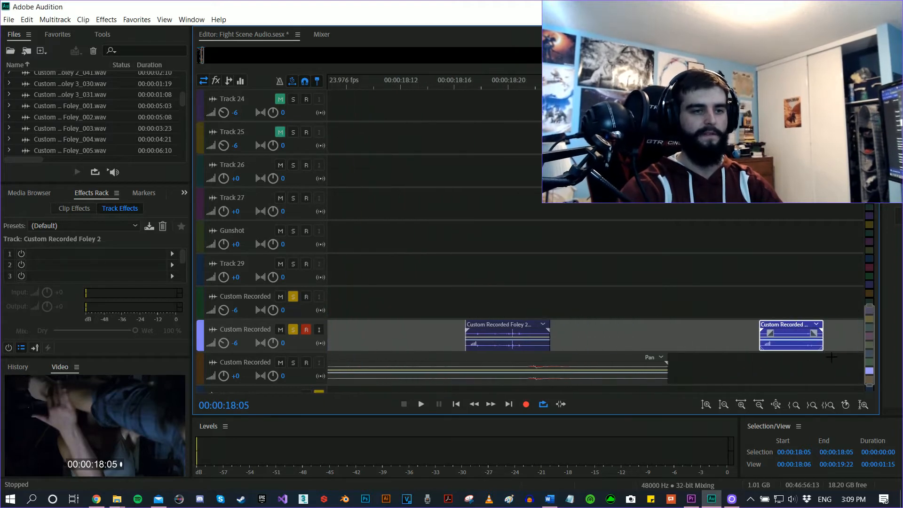
left_click_drag(469, 345, 503, 336)
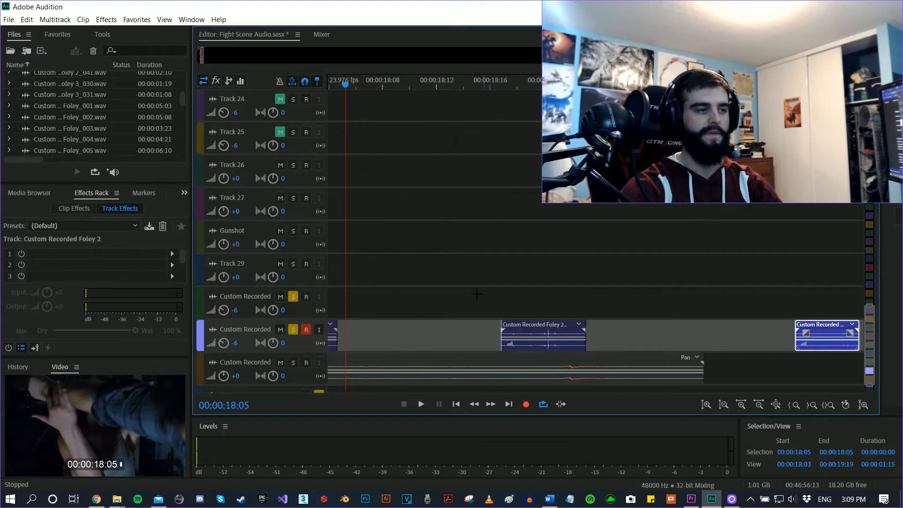
key("space")
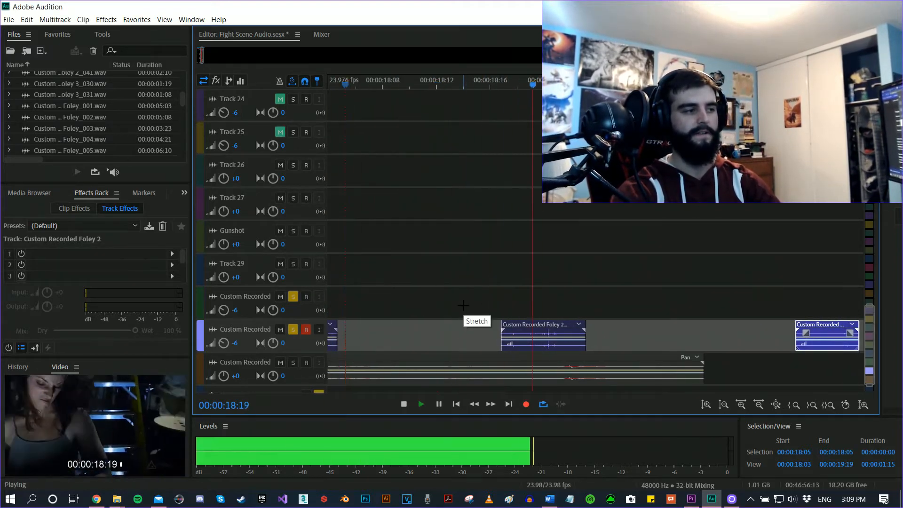
key("space")
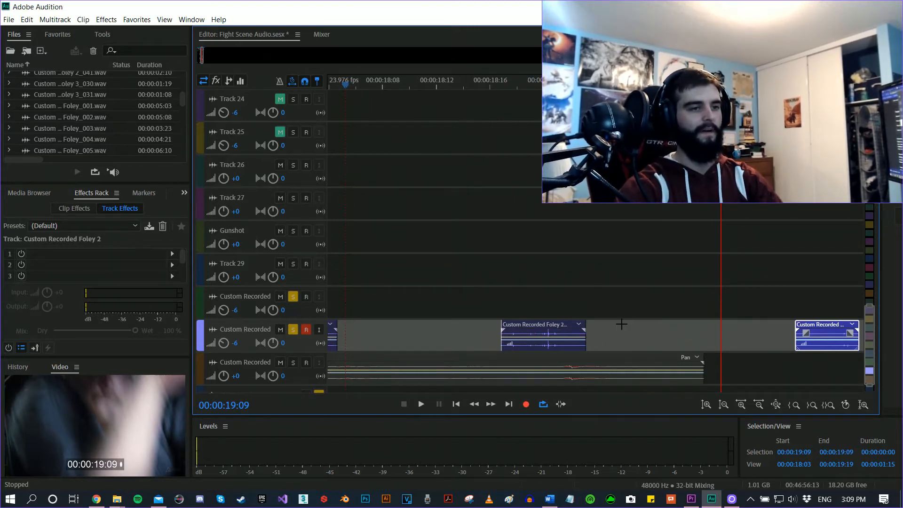
Clear the solo on all tracks and play the full mix from 00:00:18:04.
scroll(296, 335, "down", 1)
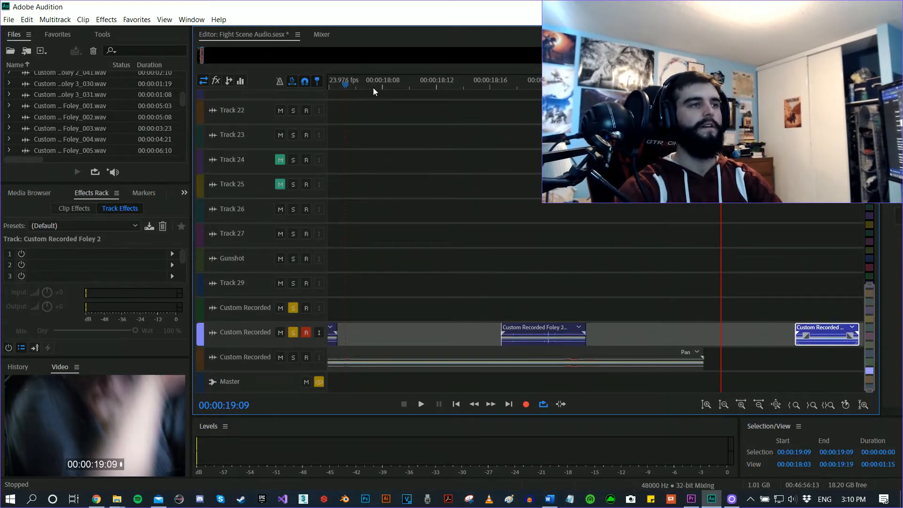
left_click(340, 84)
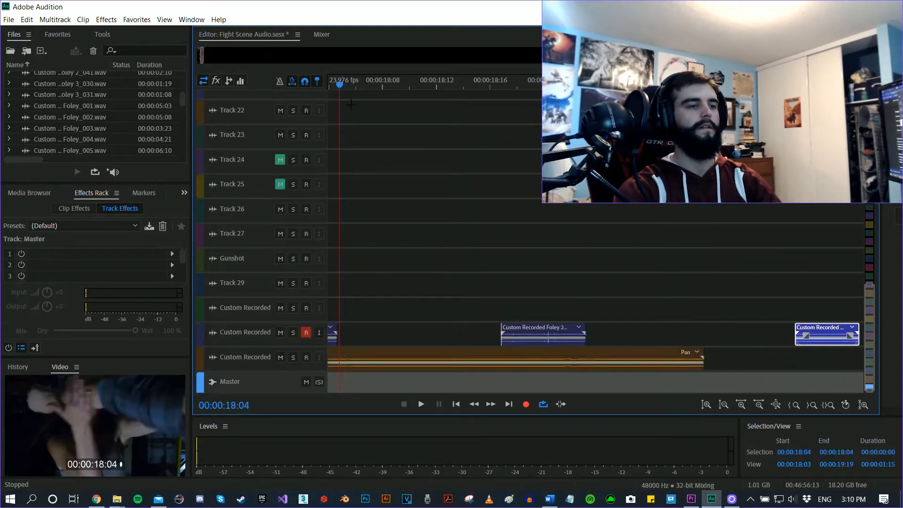
key("space")
key("space")
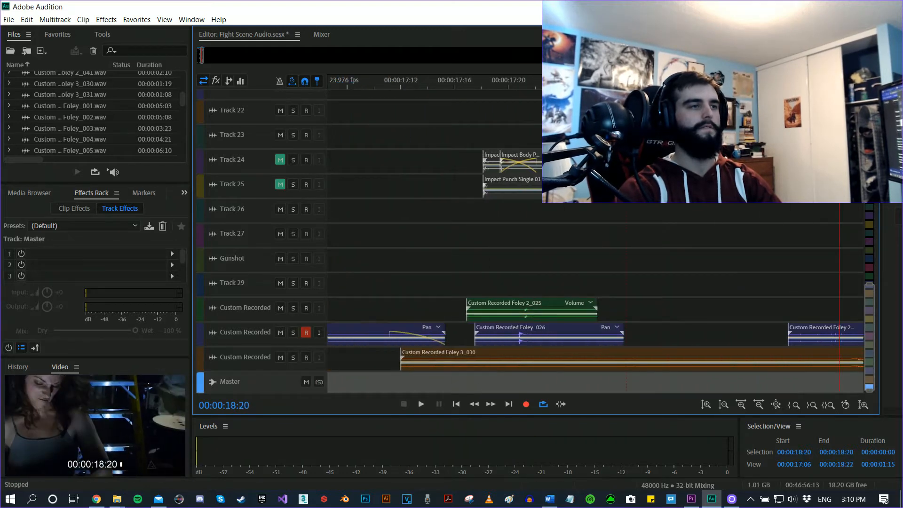
Play the full mix of the fight from 00:00:17:11.
left_click_drag(627, 84, 604, 84)
left_click(376, 80)
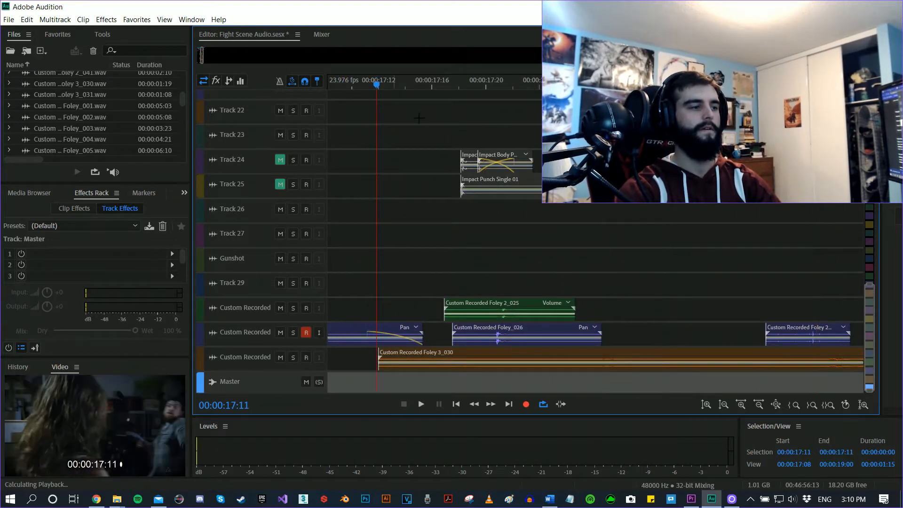
key("space")
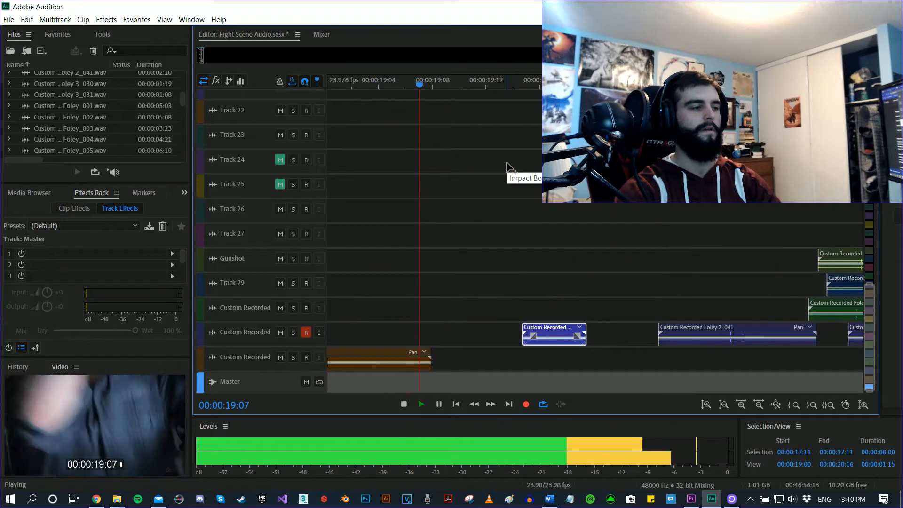
key("space")
Find the bone-breaking and punch layers on Tracks 11 to 15 and play that moment from 00:00:18:22.
scroll(475, 209, "up", 8)
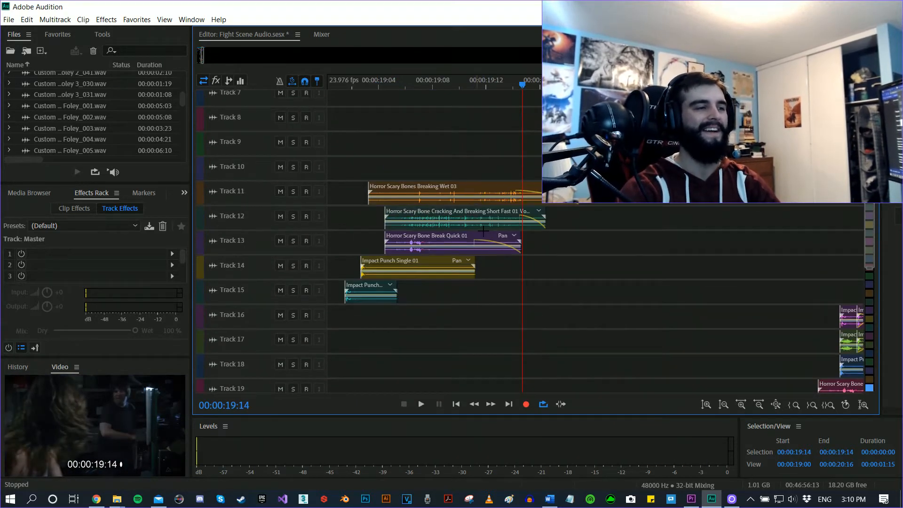
scroll(472, 245, "down", 3)
scroll(470, 254, "down", 1)
scroll(437, 286, "down", 1)
left_click(431, 88)
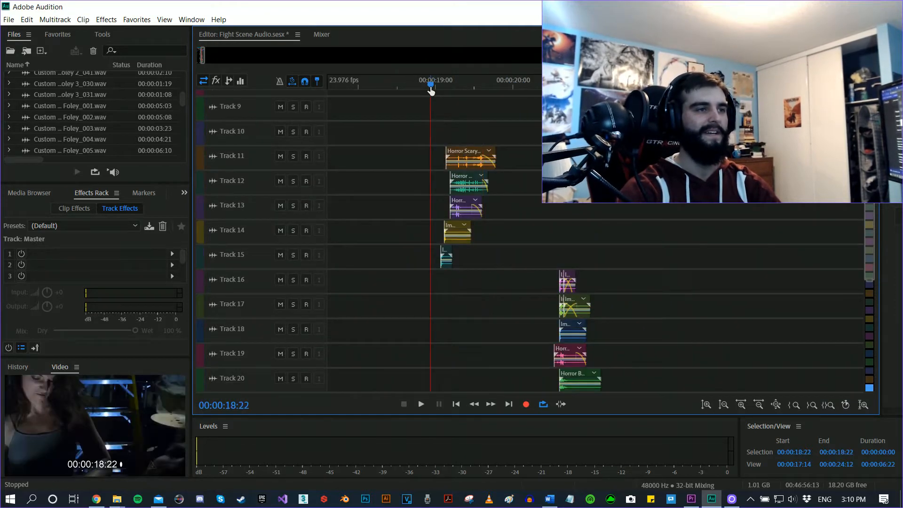
key("space")
key("space")
key("space")
key("space")
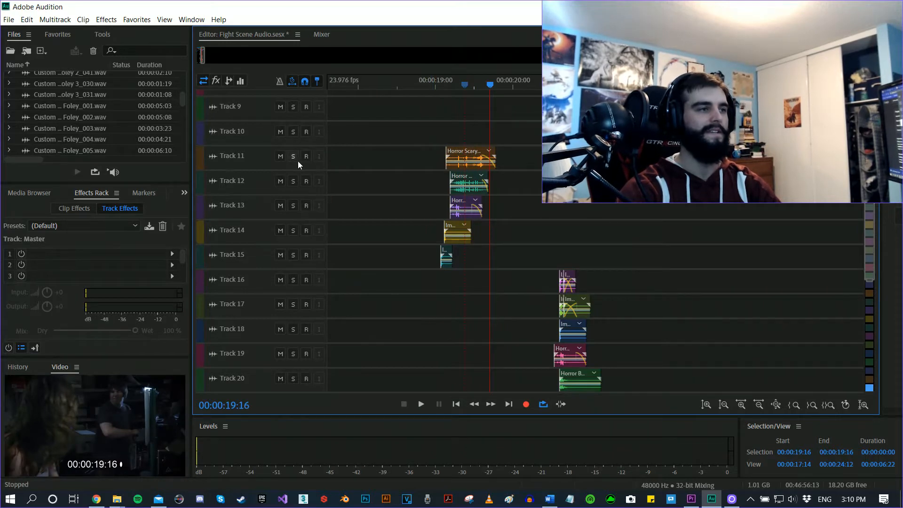
Mute Tracks 11 to 14 and play from 00:00:18:13 to hear the punch layer on Track 15.
left_click(281, 157)
left_click(281, 181)
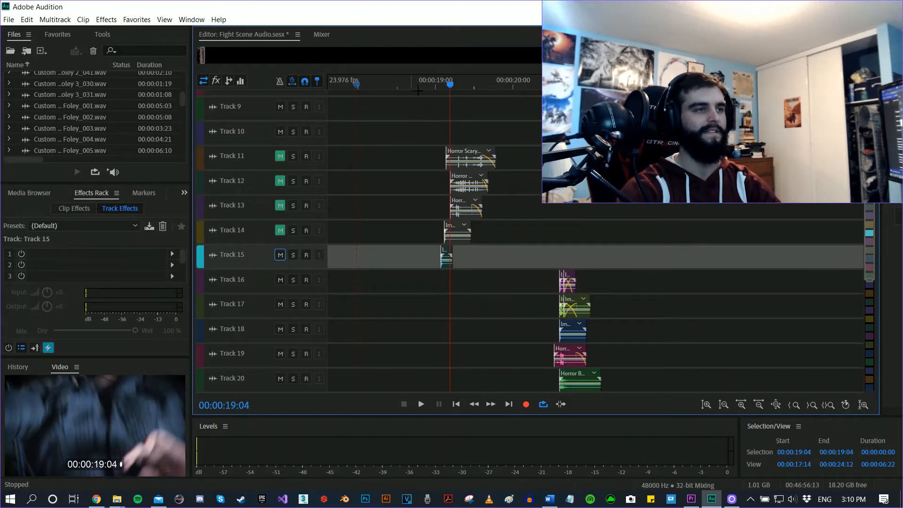
left_click(401, 86)
key("space")
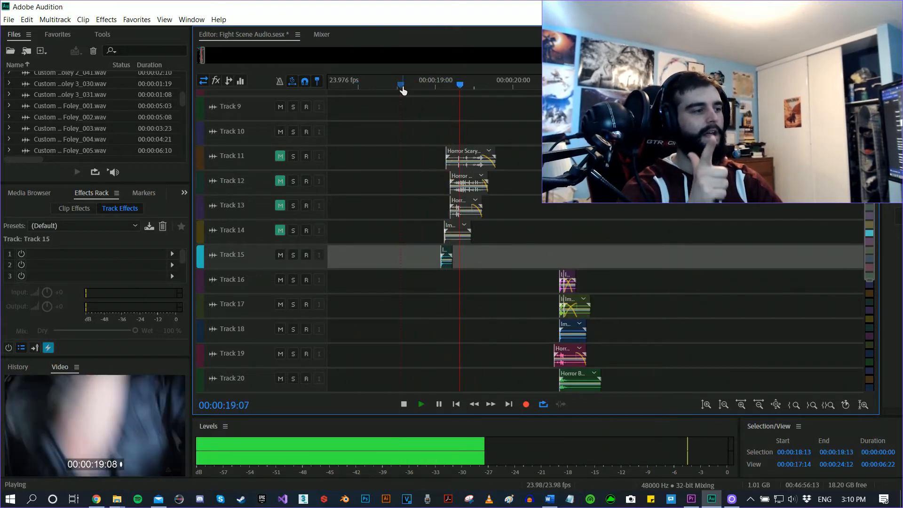
key("space")
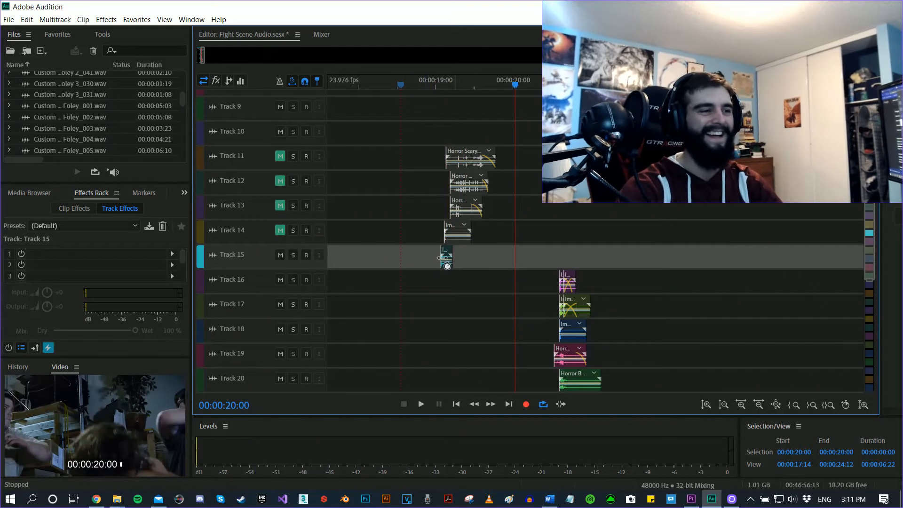
Mute Track 15, unmute Track 14 and play the hit again to hear Track 14's punch layer.
left_click(280, 231)
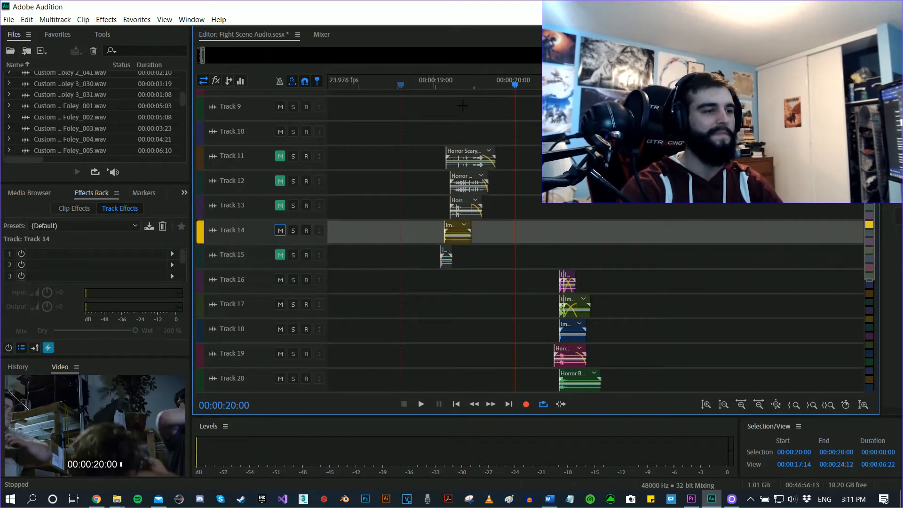
left_click(422, 86)
key("space")
key("space")
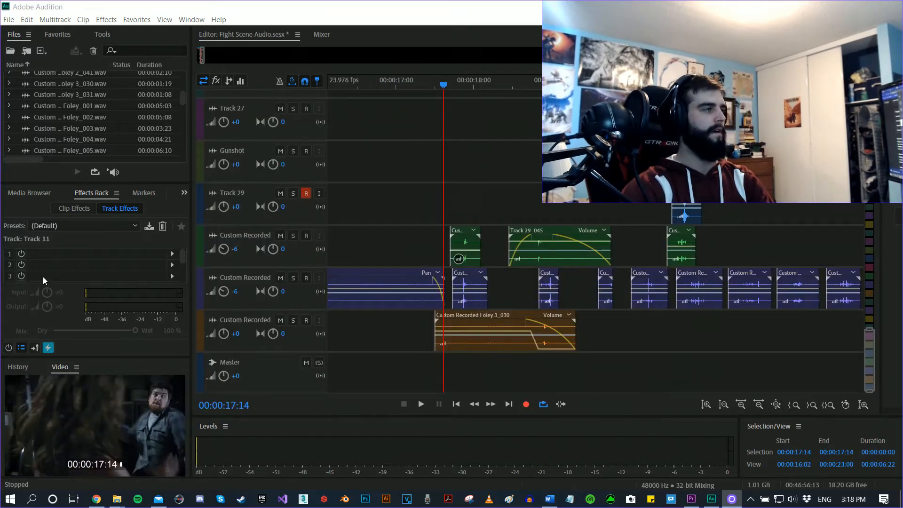
Play the mix from 00:00:16:17 to review the fight moment with all its foley and impact layers.
left_click(370, 112)
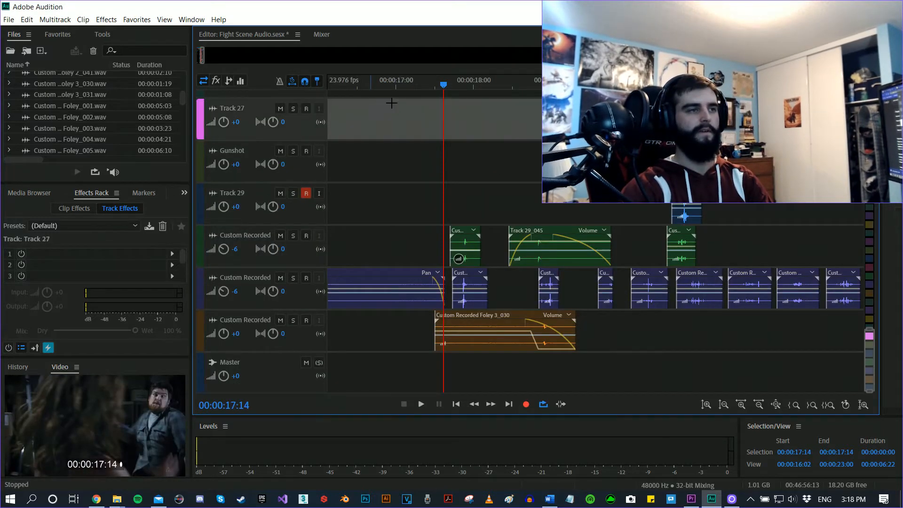
left_click(418, 87)
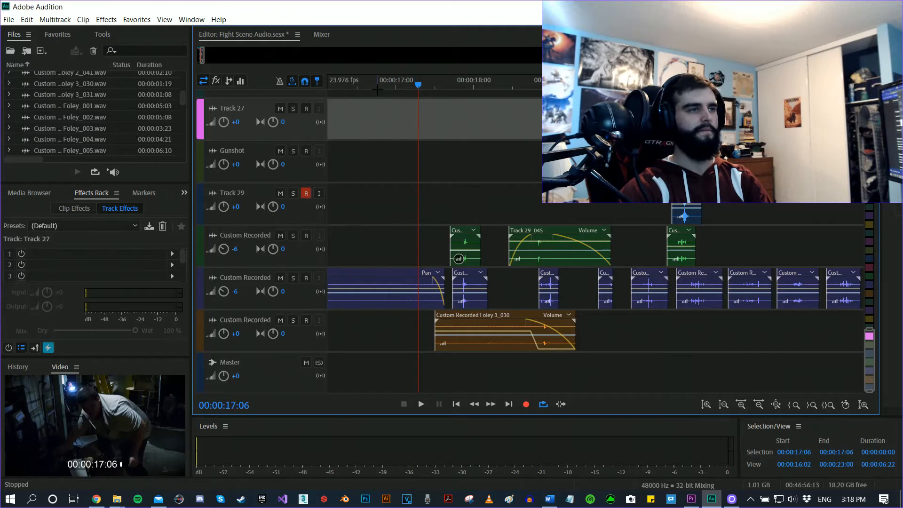
scroll(378, 94, "up", 1)
left_click(373, 108)
key("space")
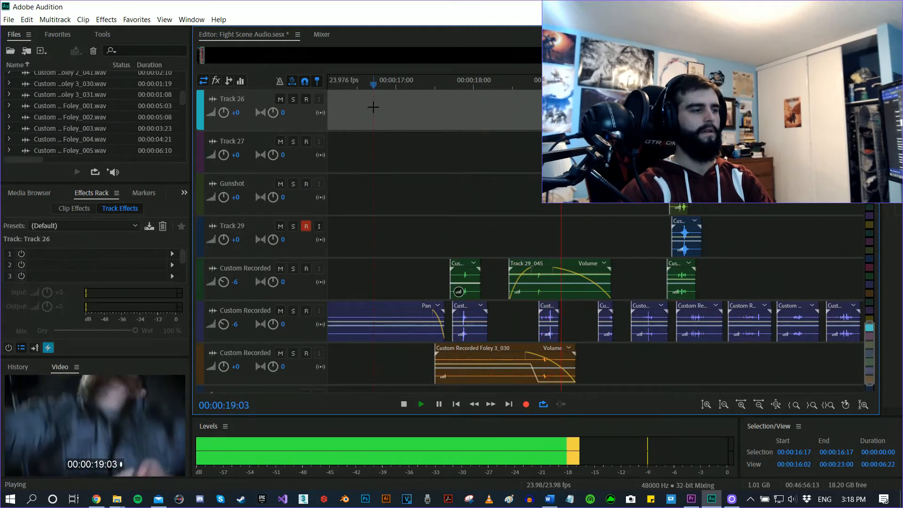
key("space")
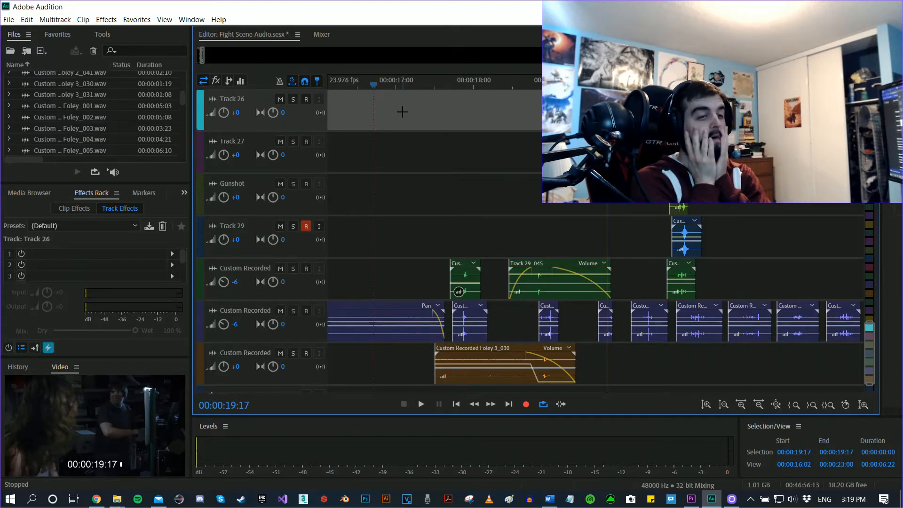
Replay the mix from 00:00:17:11 to check the foley and impacts against the video.
left_click(445, 80)
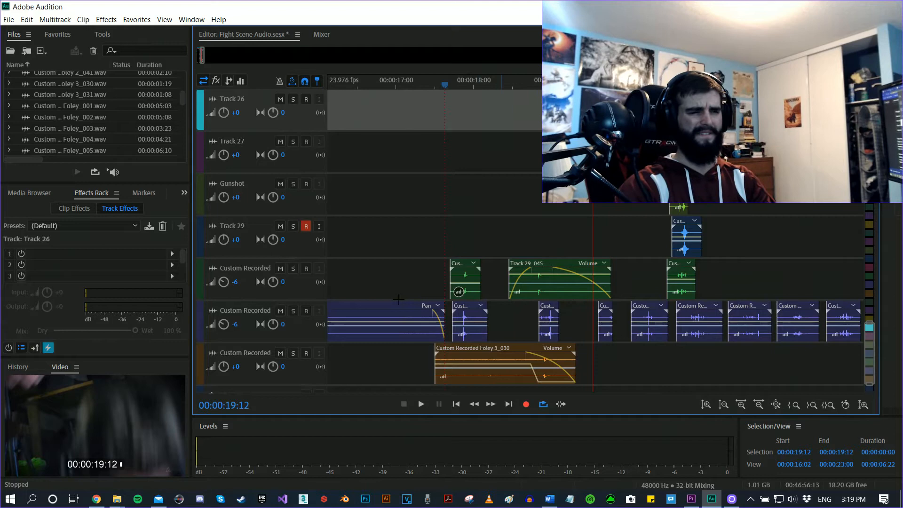
left_click(434, 87)
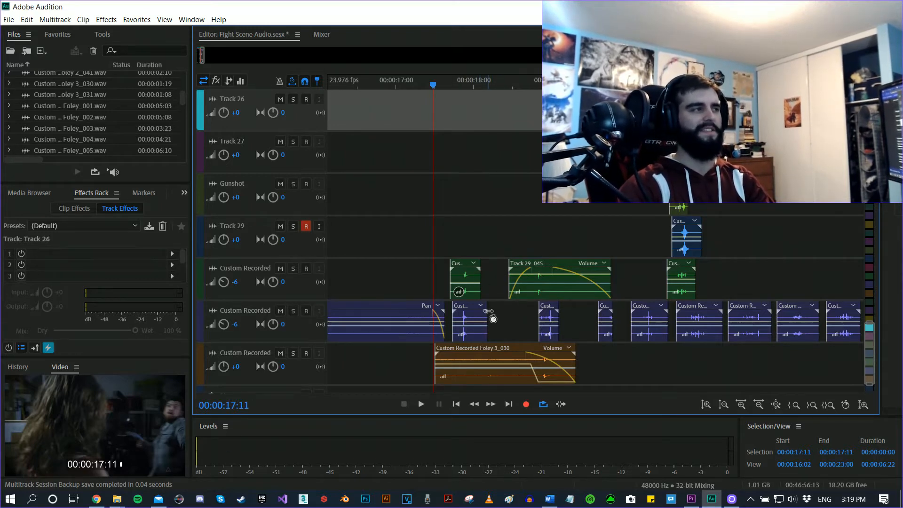
key("space")
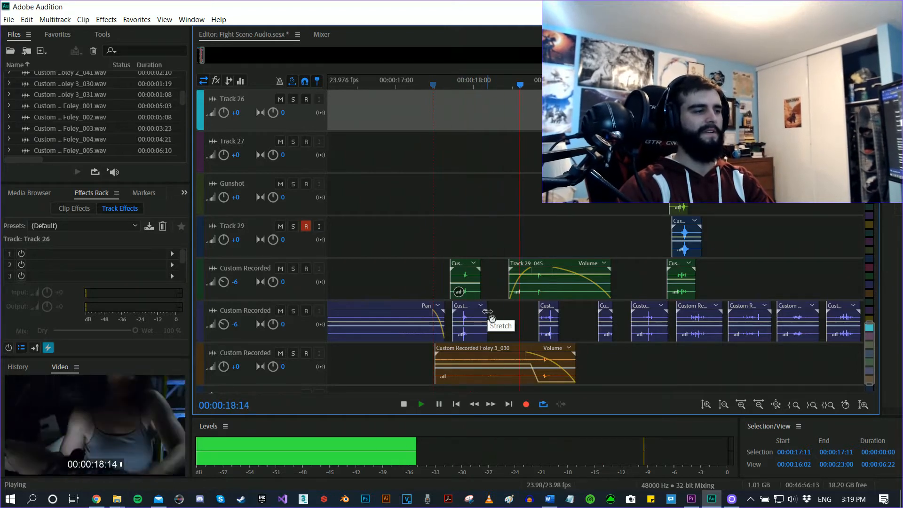
key("space")
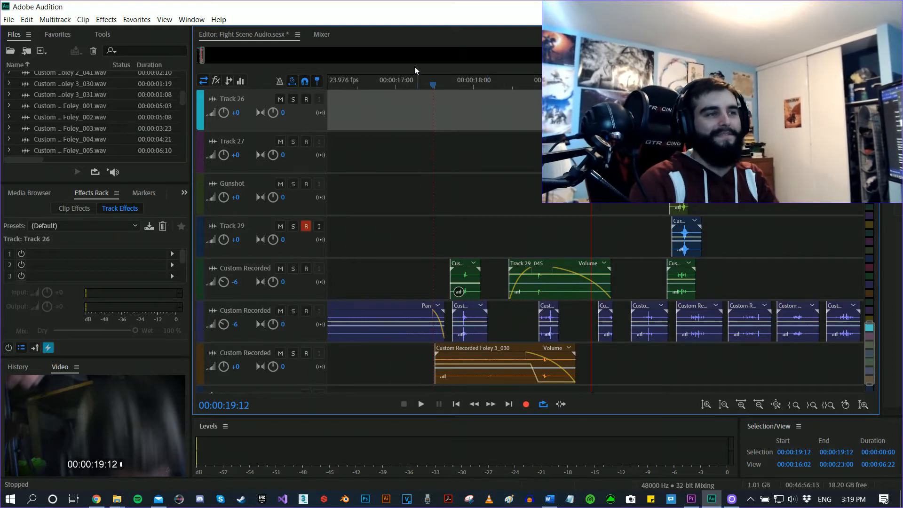
Unmute the music track directly above Track 6 and play the mix with music from 00:00:16:18.
scroll(556, 233, "up", 5)
scroll(567, 225, "up", 4)
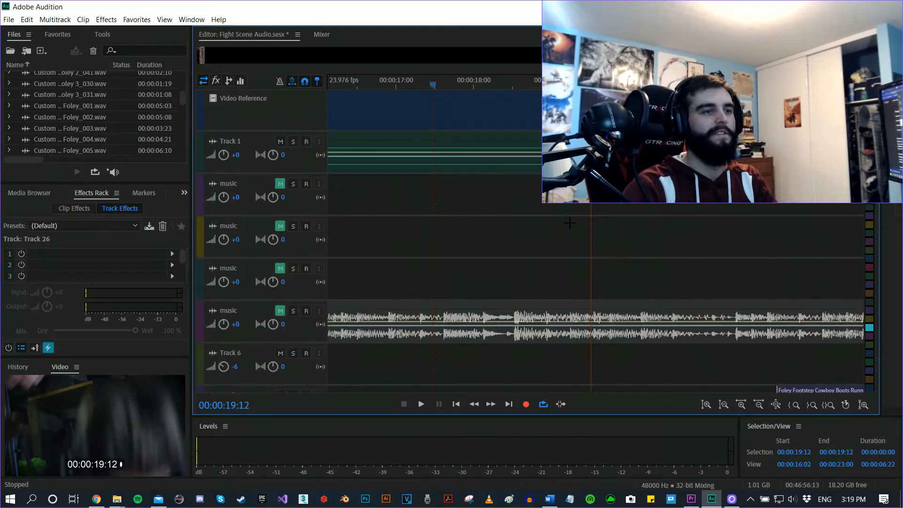
left_click(281, 134)
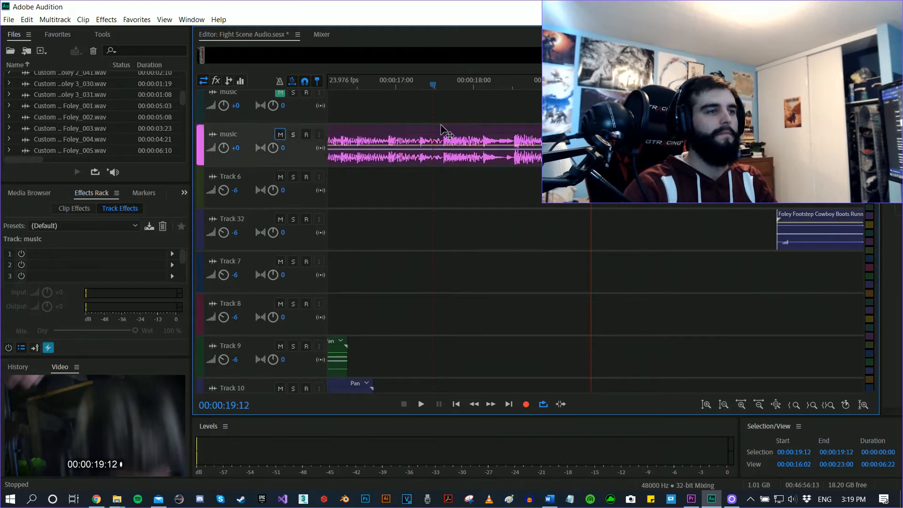
left_click(451, 83)
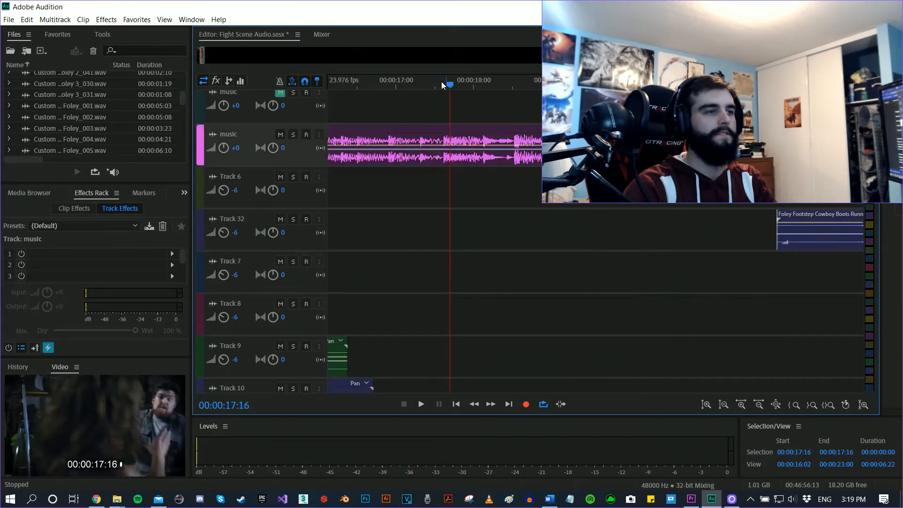
left_click(376, 84)
key("space")
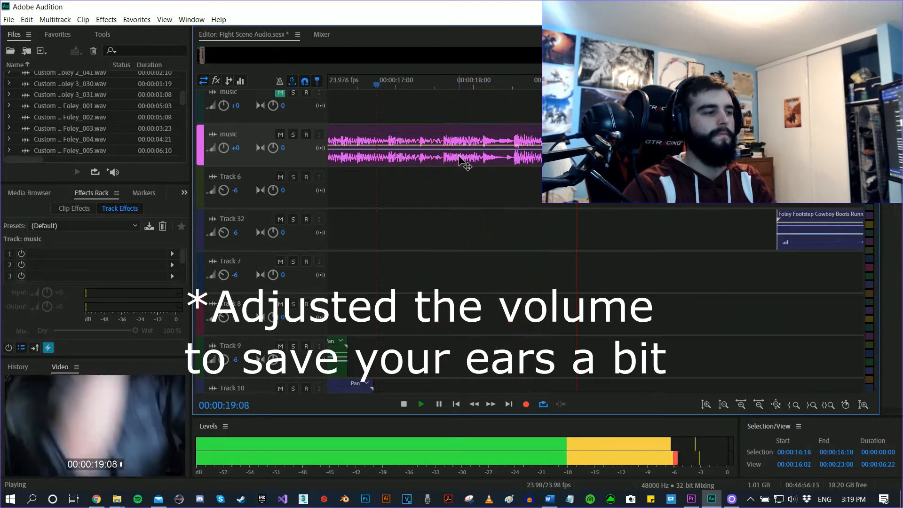
Stop playback, set the unmuted music track's volume to -10 and play the mix from 00:00:16:13.
key("space")
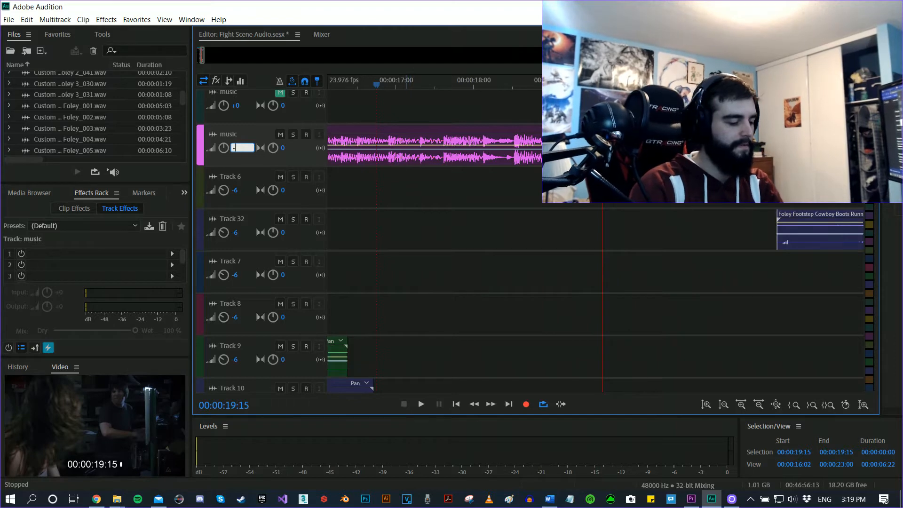
scroll(456, 224, "up", 3)
left_click(451, 213)
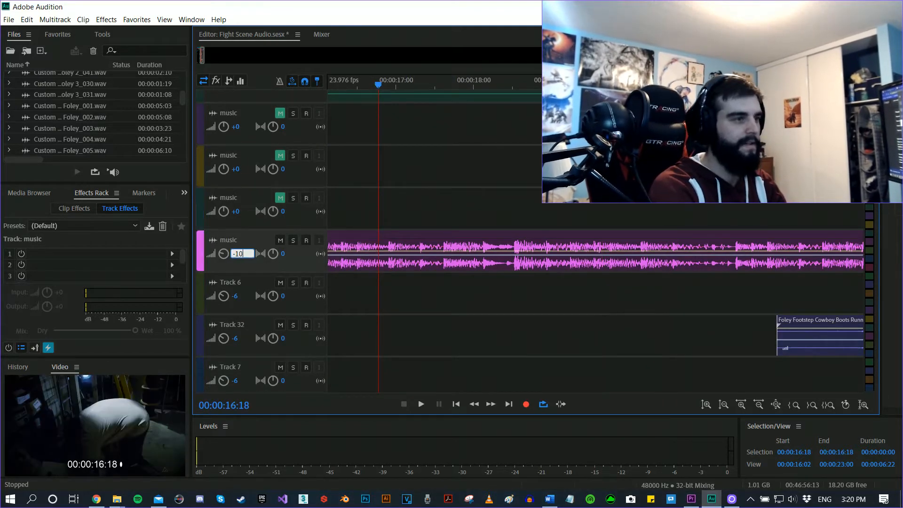
left_click(361, 81)
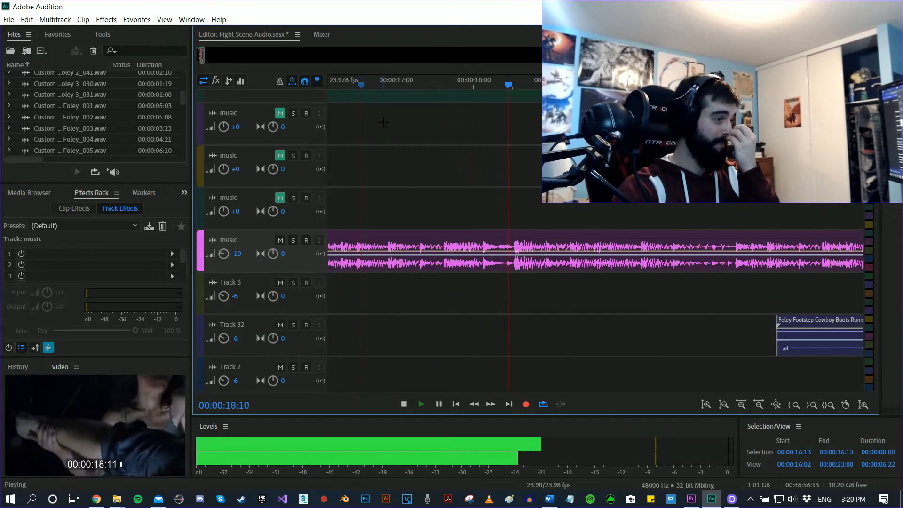
key("space")
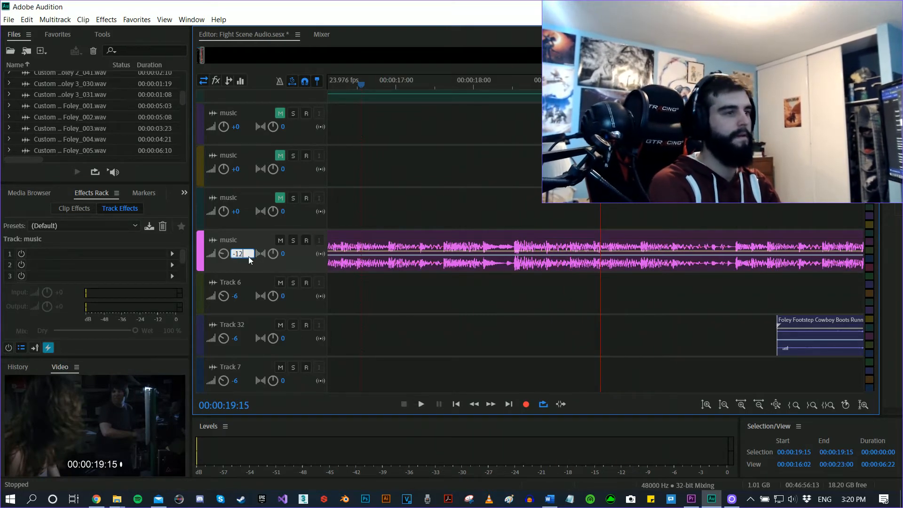
Set the unmuted music track's volume to -12 and play the mix from 00:00:17:05.
left_click(415, 86)
key("space")
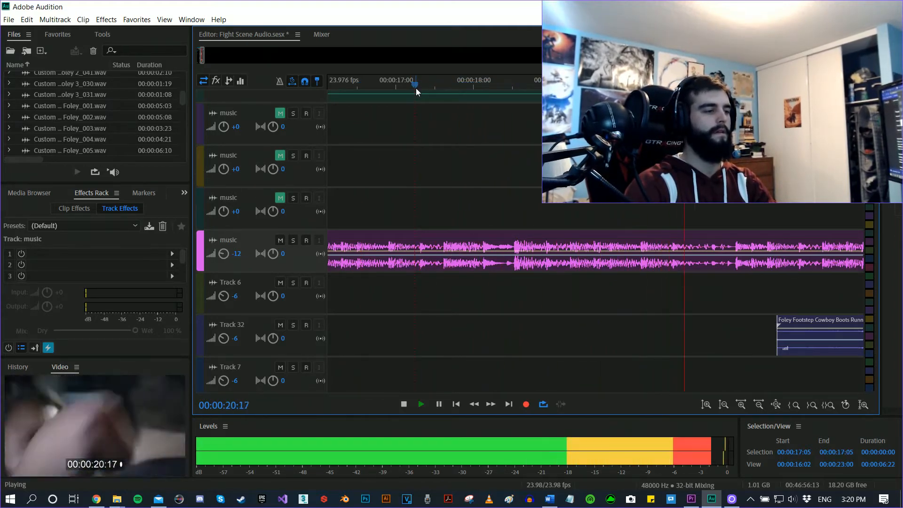
key("space")
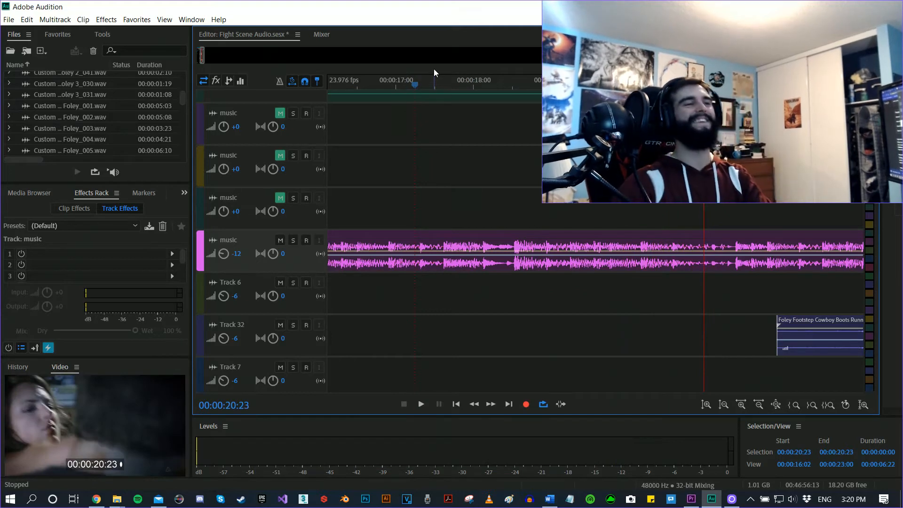
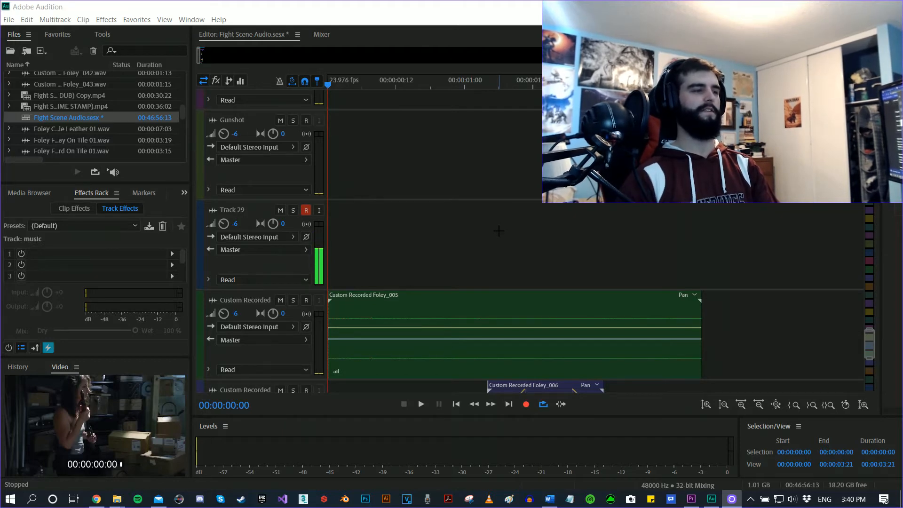
Unmute the first two Kung Fu Music tracks below Track 1.
scroll(519, 201, "up", 10)
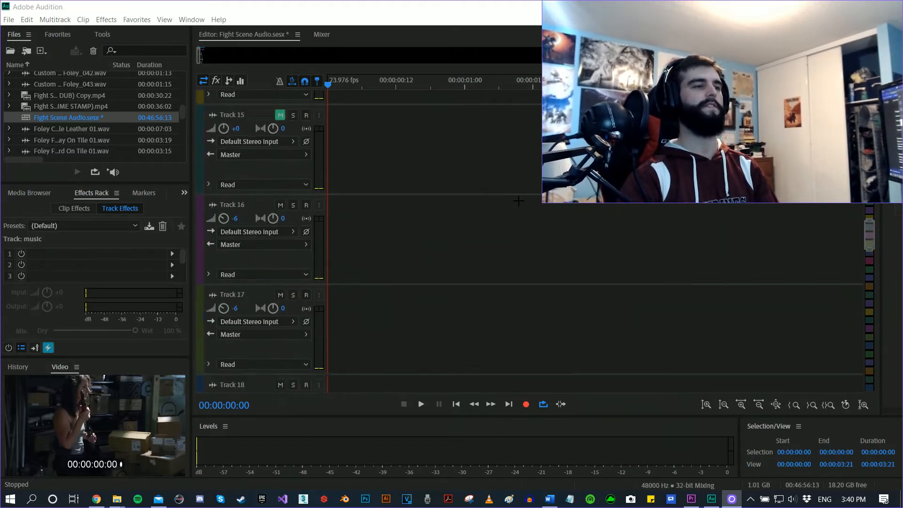
scroll(519, 200, "up", 10)
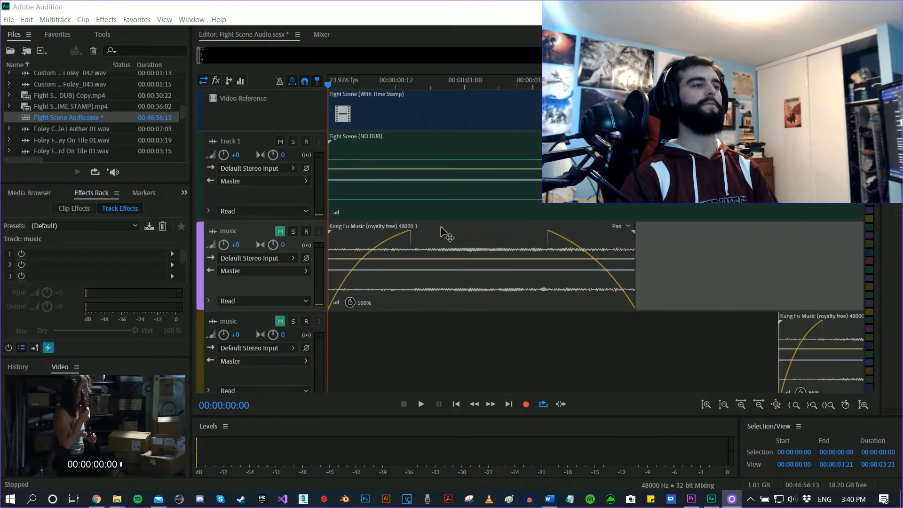
left_click(281, 230)
double_click(312, 227)
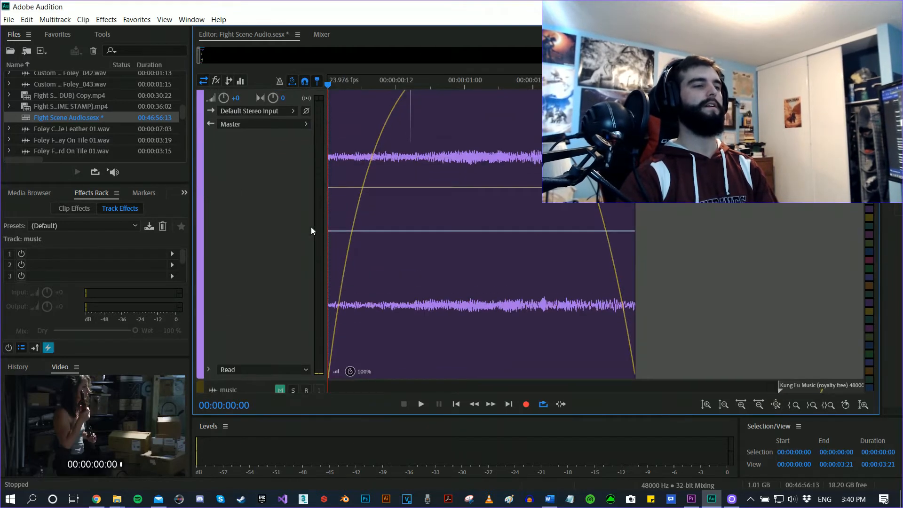
double_click(250, 227)
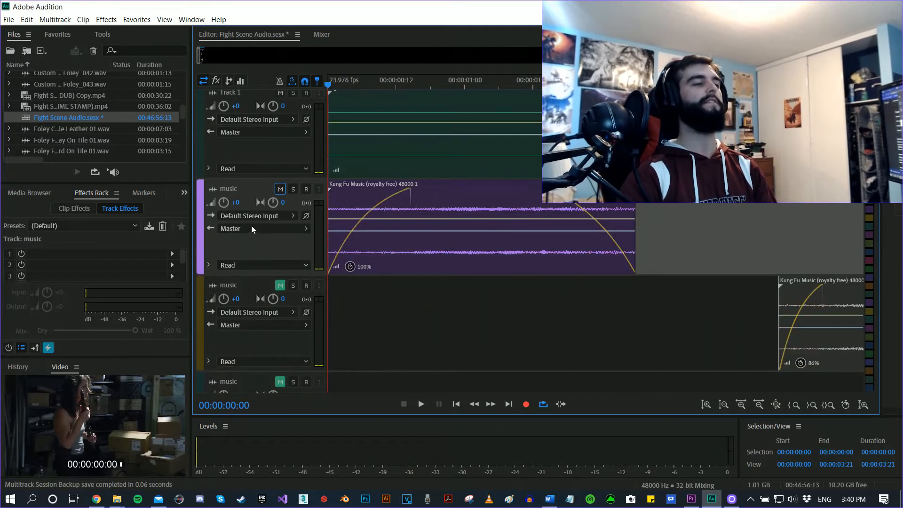
scroll(251, 229, "up", 2)
scroll(251, 229, "down", 1)
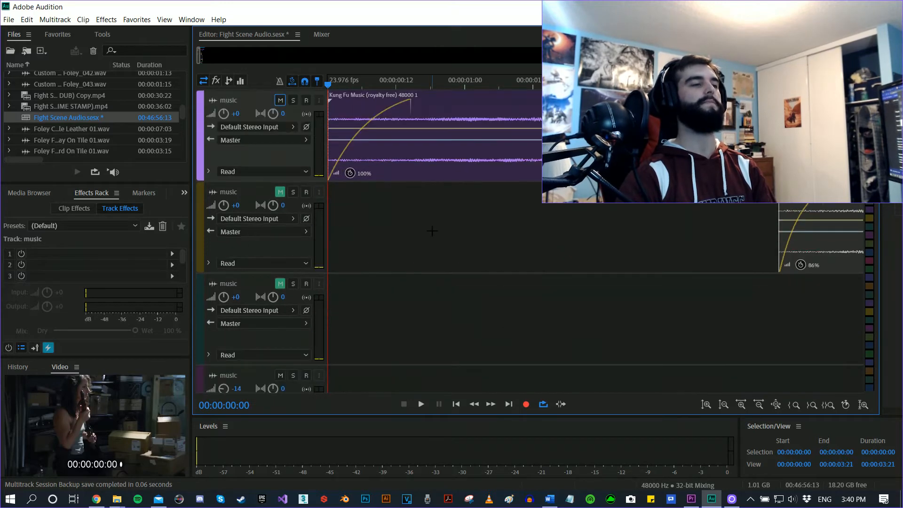
scroll(432, 230, "up", 3)
scroll(432, 231, "up", 1)
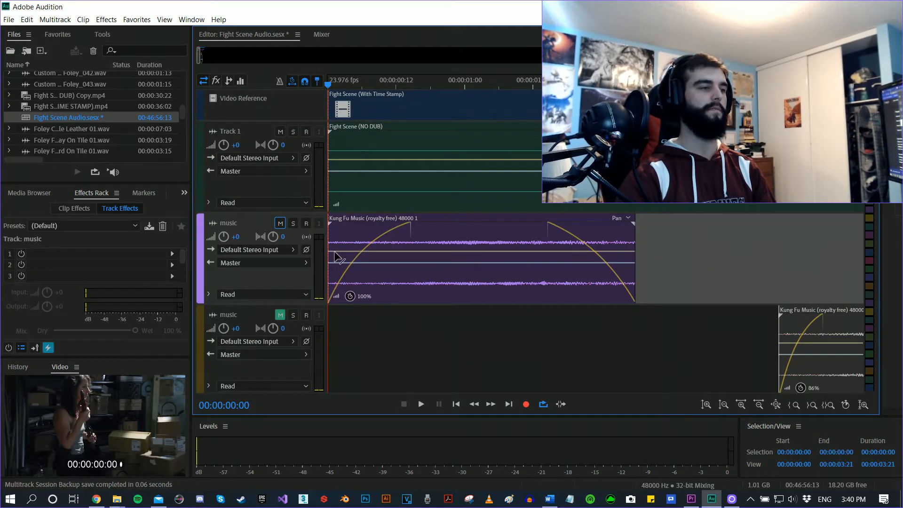
scroll(416, 266, "down", 3)
left_click(281, 209)
scroll(382, 246, "down", 2)
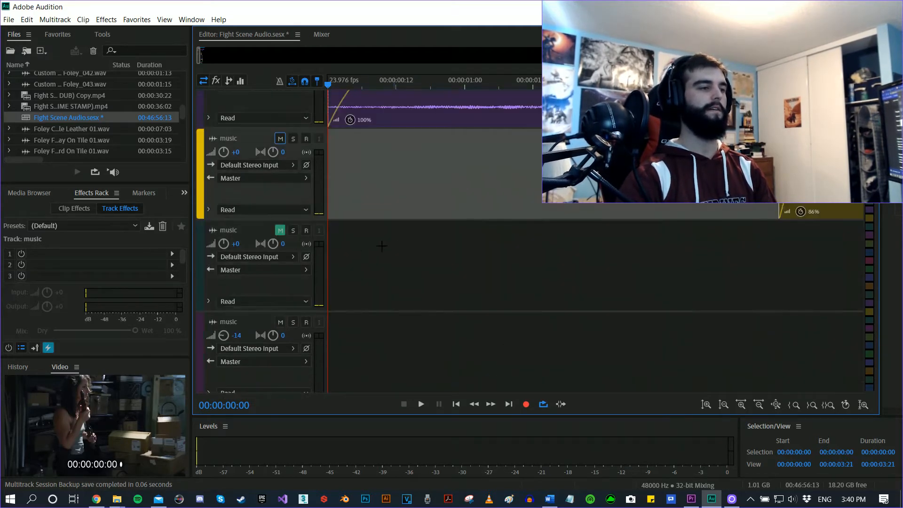
Enlarge the video preview in width and height, and play the scene from the beginning to about 00:00:12:20.
scroll(497, 258, "down", 10)
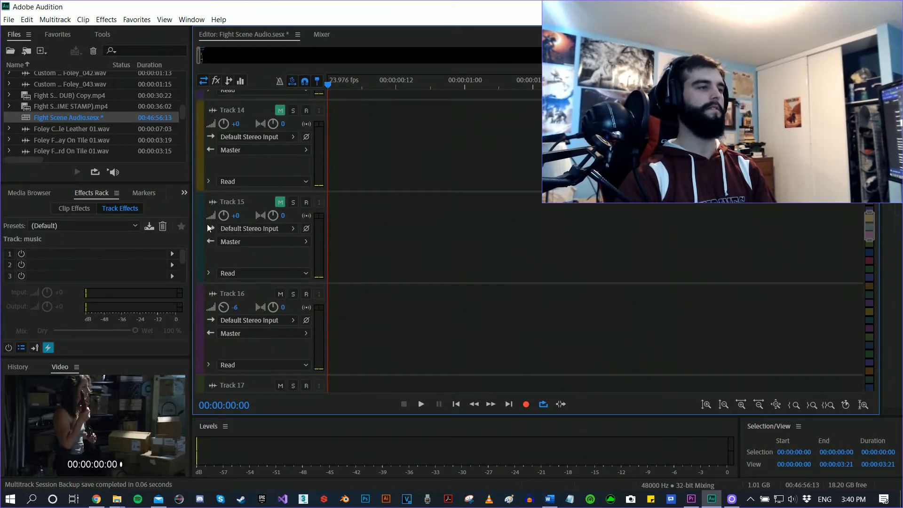
left_click_drag(193, 224, 377, 224)
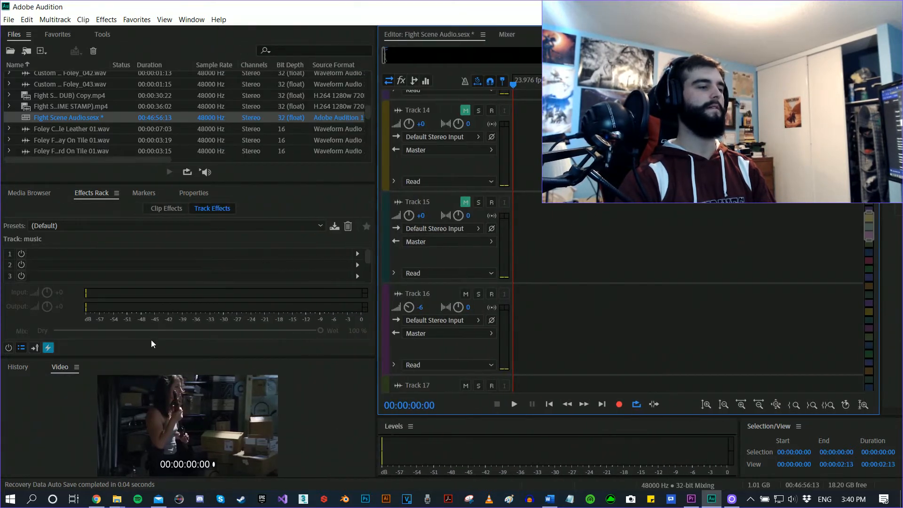
left_click_drag(155, 359, 159, 272)
key("space")
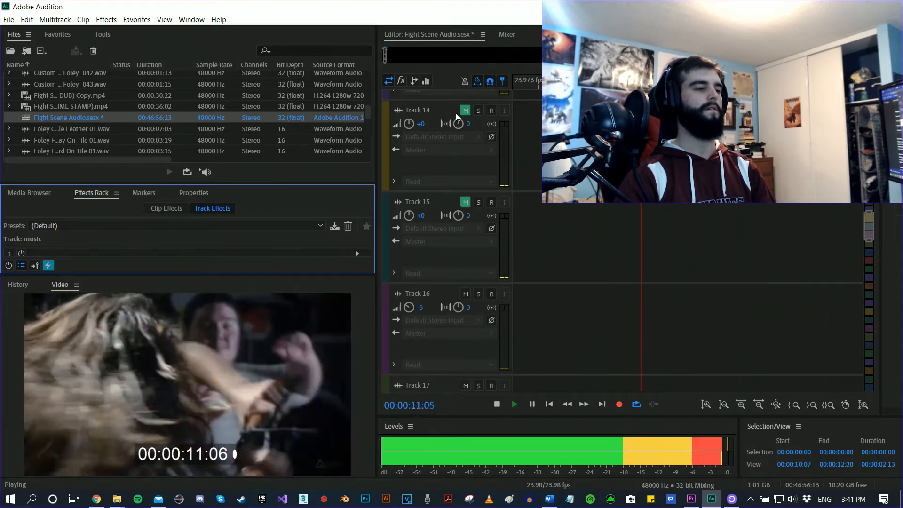
key("space")
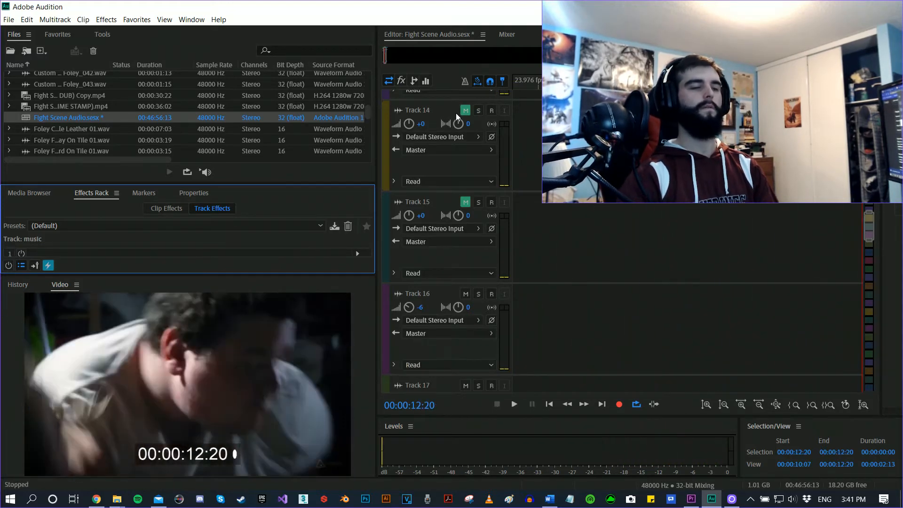
Unmute Tracks 12, 13, 14 and 15.
scroll(456, 113, "up", 4)
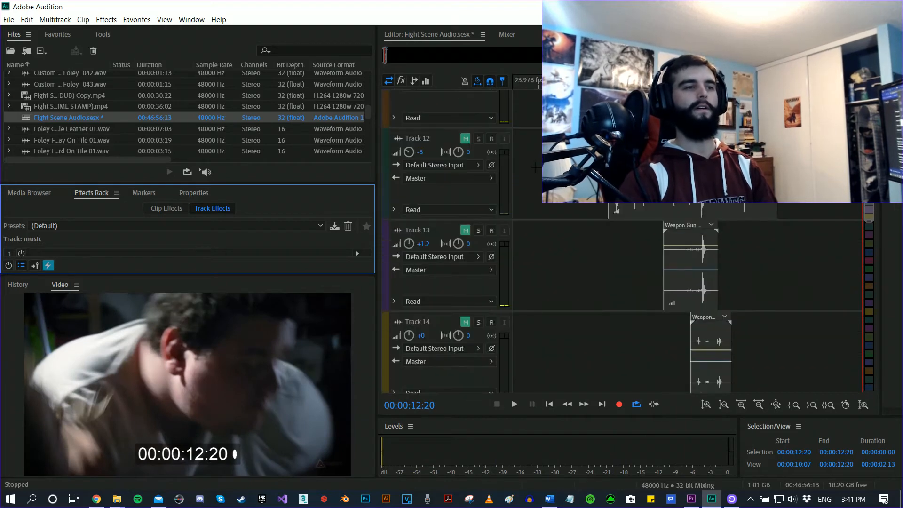
left_click(465, 141)
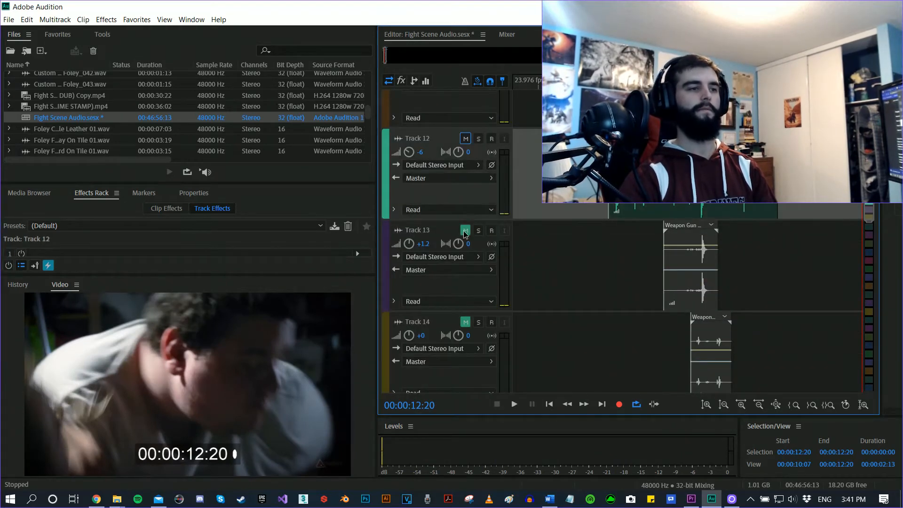
left_click(465, 230)
scroll(481, 289, "down", 2)
left_click(465, 325)
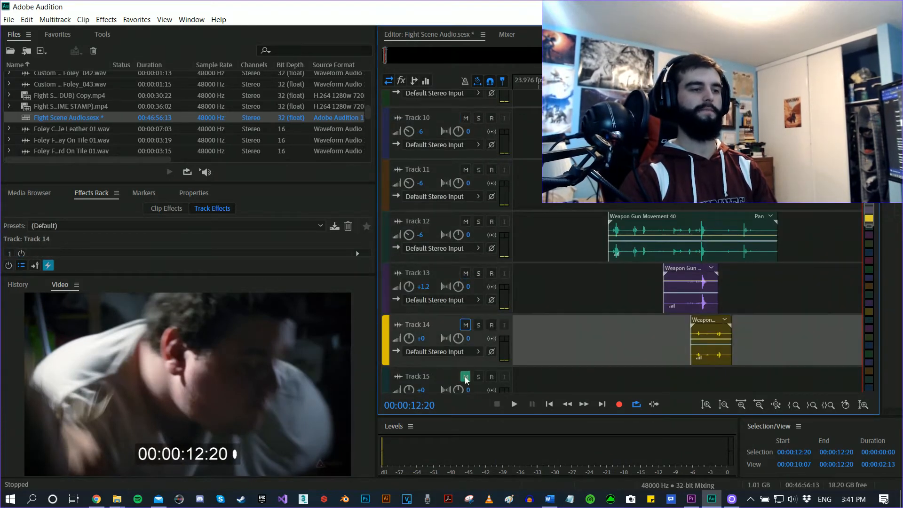
left_click(465, 376)
Select the clips layered around 00:00:19:00 on Tracks 12 to 15 and play the hit from 00:00:18:17 and again from 00:00:18:16.
scroll(558, 271, "right", 5)
scroll(558, 271, "right", 10)
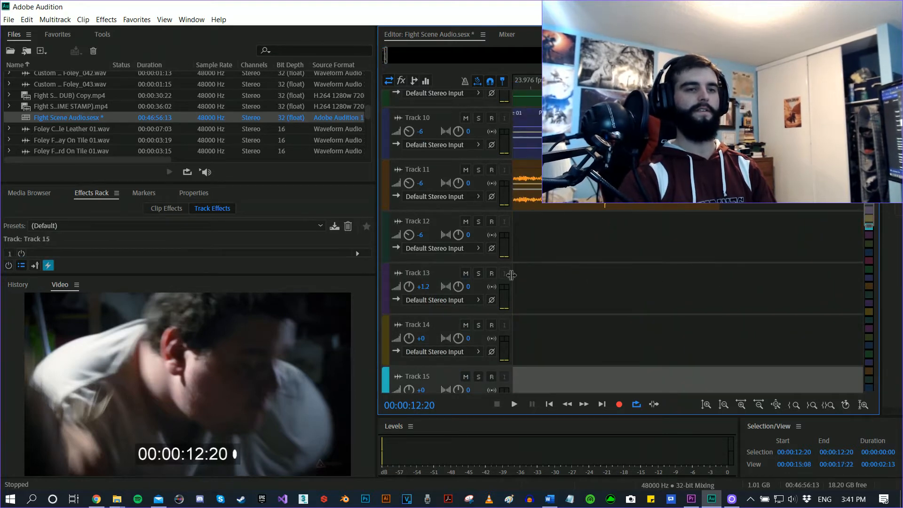
scroll(746, 271, "down", 1)
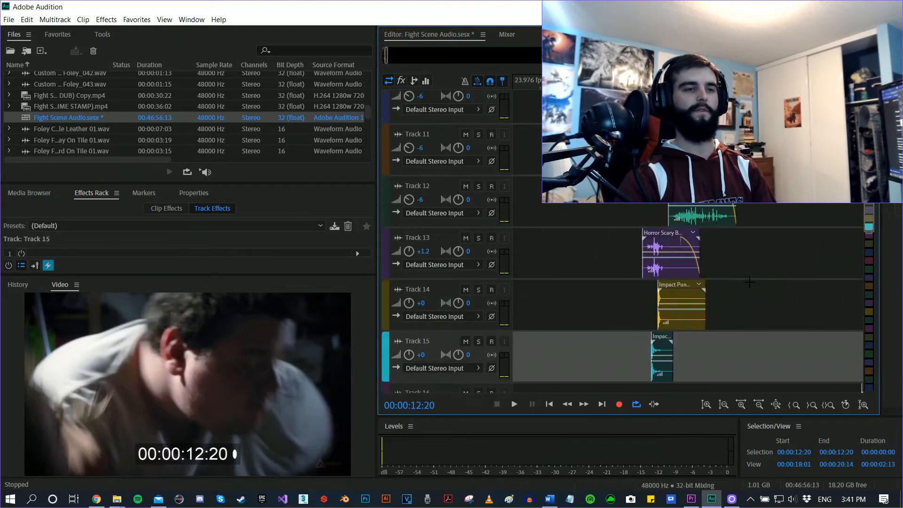
left_click_drag(675, 285, 711, 219)
left_click(608, 81)
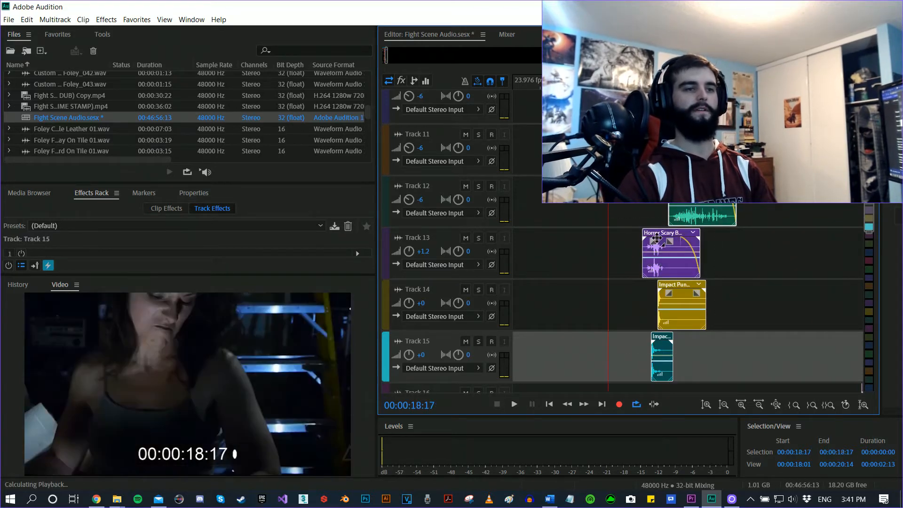
key("space")
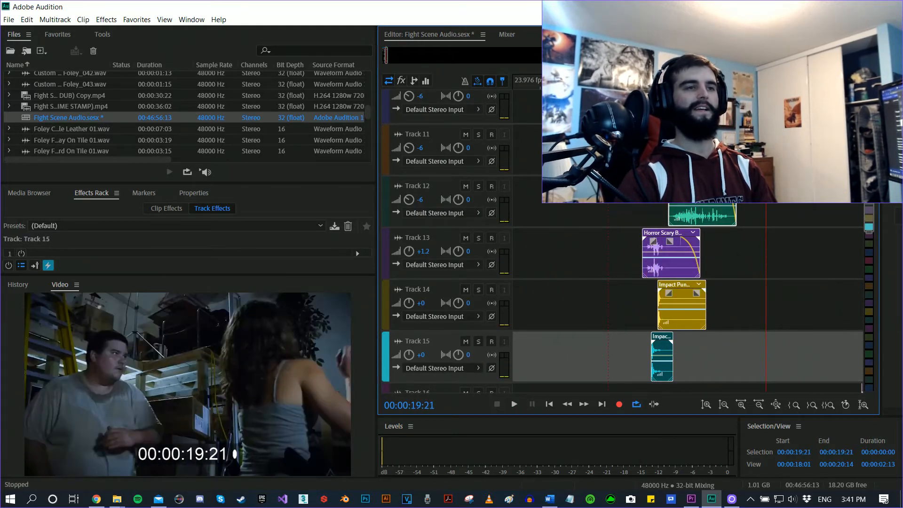
left_click(600, 81)
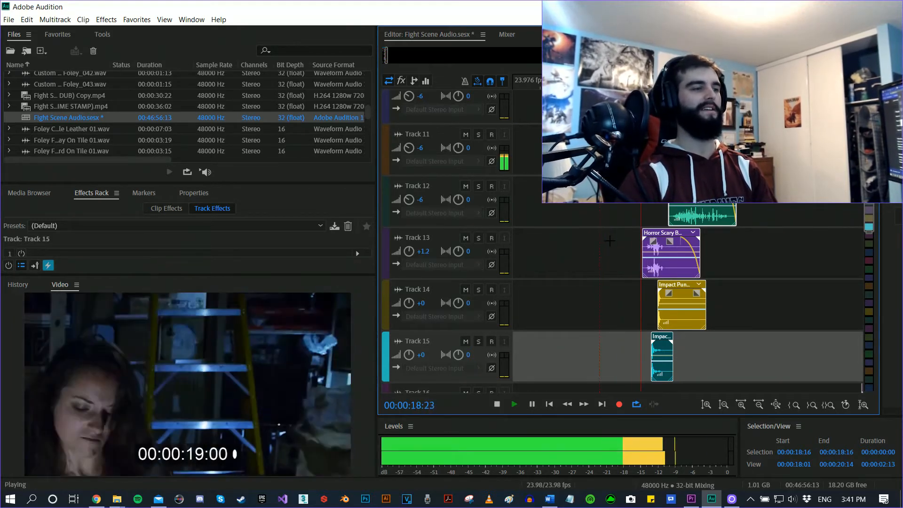
key("space")
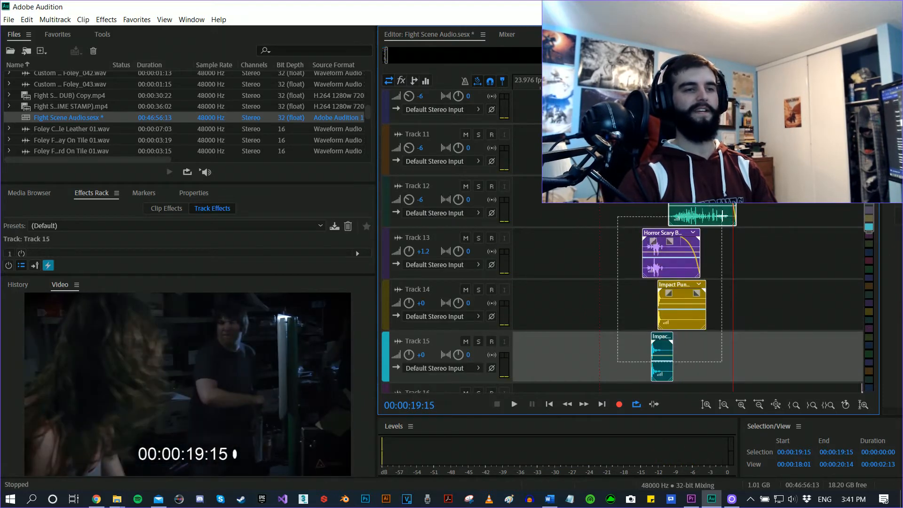
Delete the selected clips on Tracks 12 to 15, play the hit without them from 00:00:18:15 and 00:00:18:03, and undo the deletion.
key("Delete")
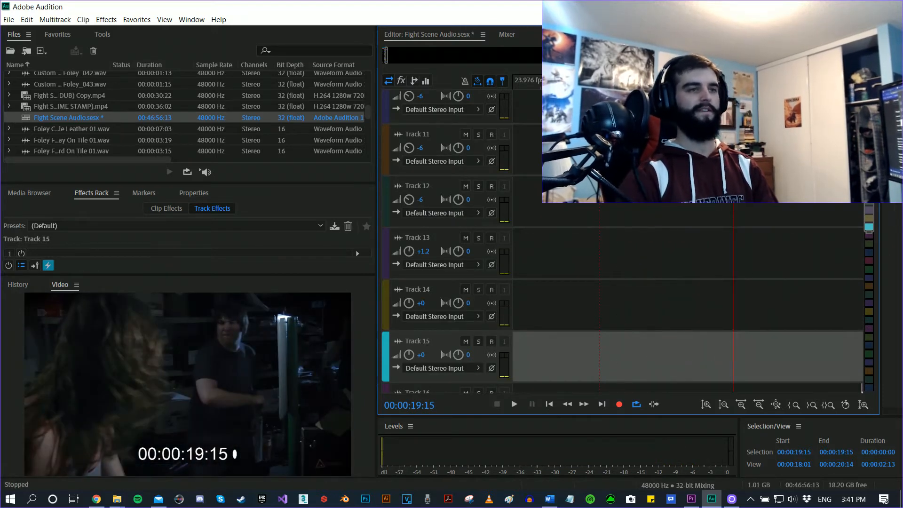
left_click(596, 81)
key("space")
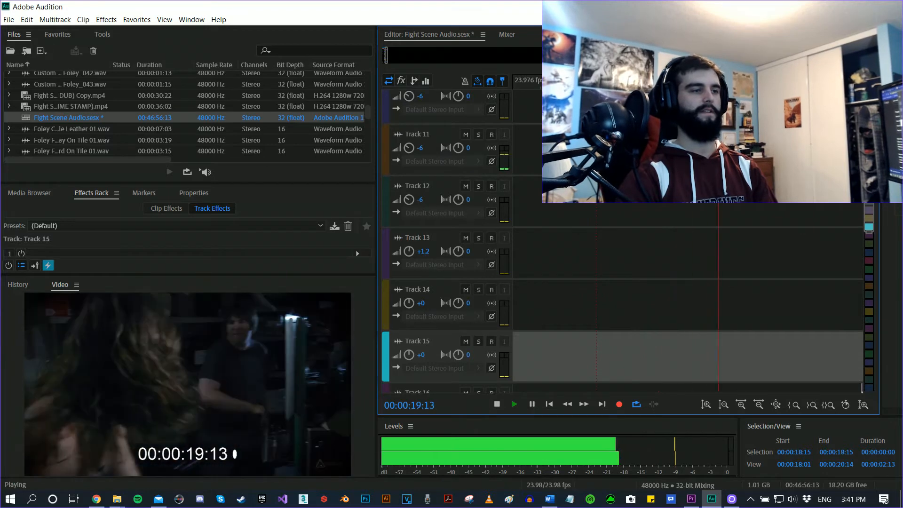
left_click(528, 82)
key("space")
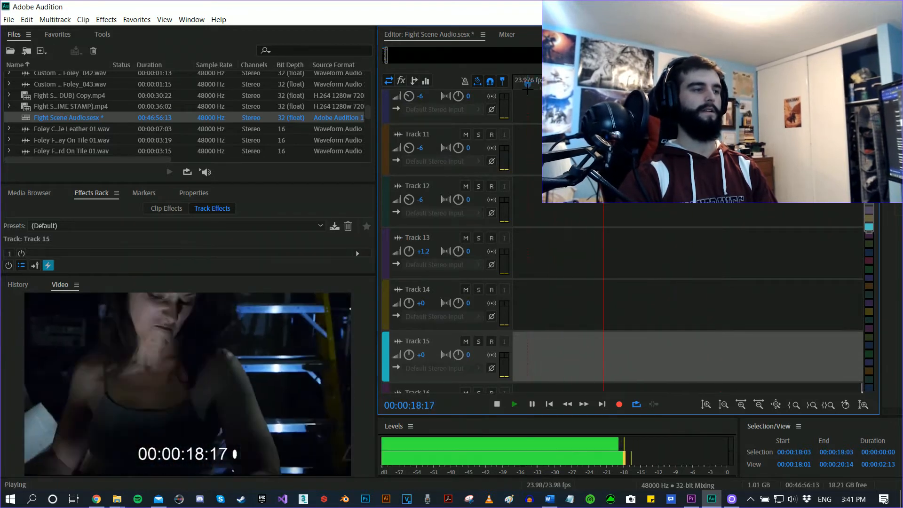
key("space")
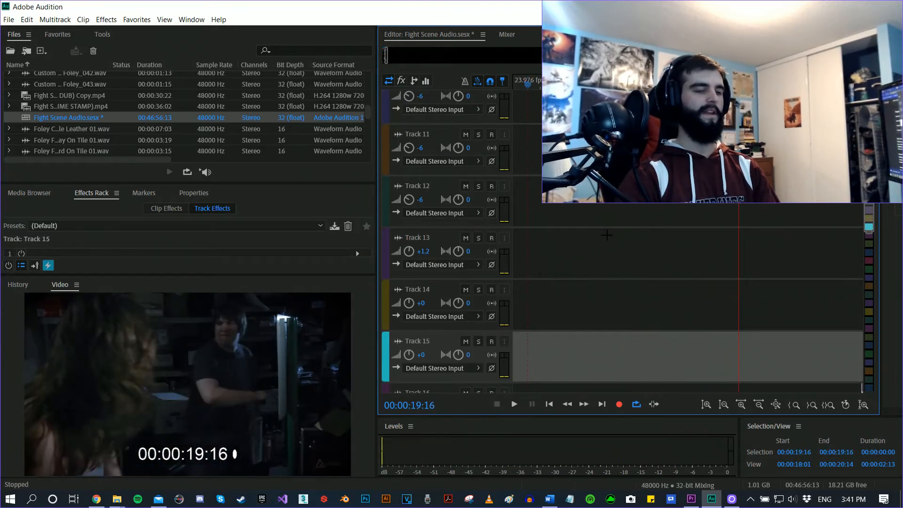
key("ctrl+z")
left_click(606, 241)
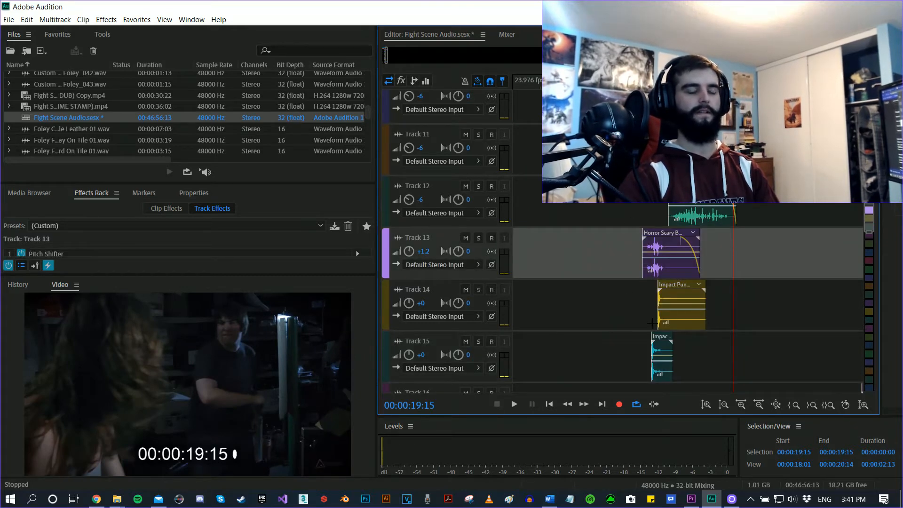
Solo Tracks 14 and 15 and play from 00:00:18:21 to hear only their impact clips.
left_click(478, 289)
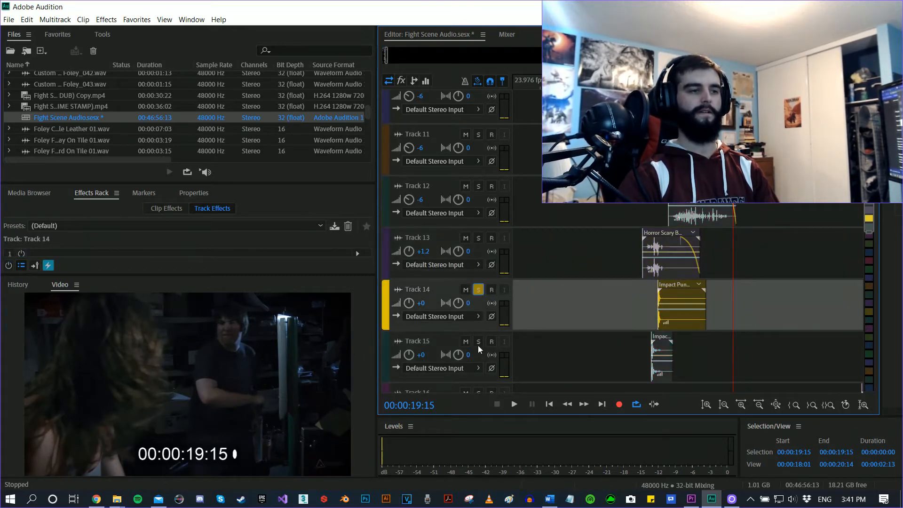
left_click(478, 341)
left_click(631, 358)
key("space")
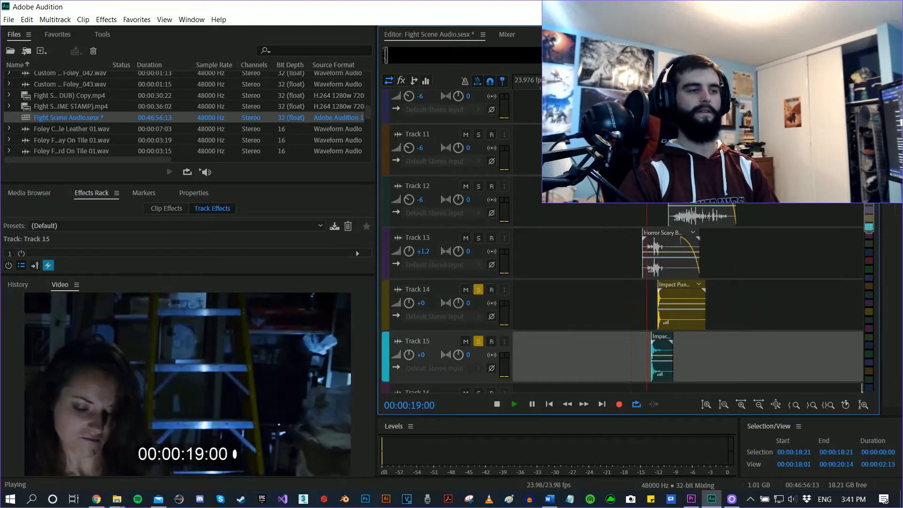
key("space")
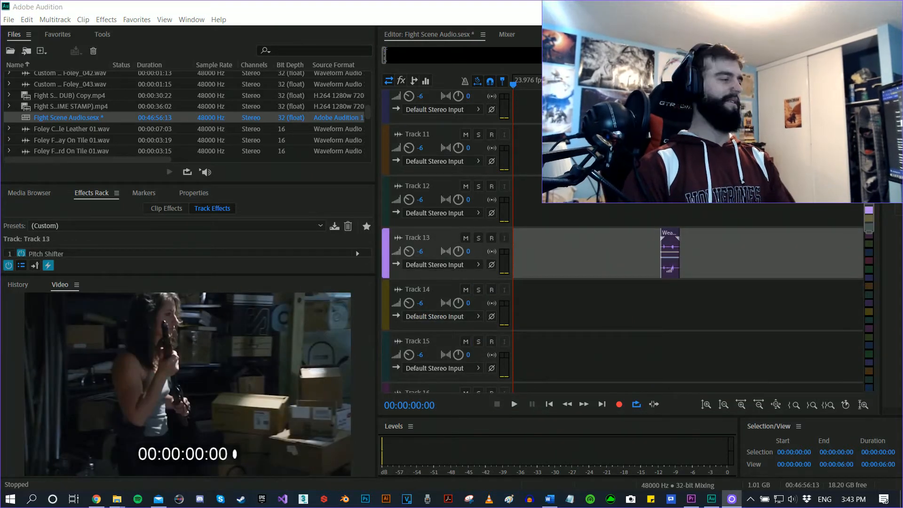
Select Track 12 and play the scene from 00:00:00:00 through to its end.
left_click(438, 221)
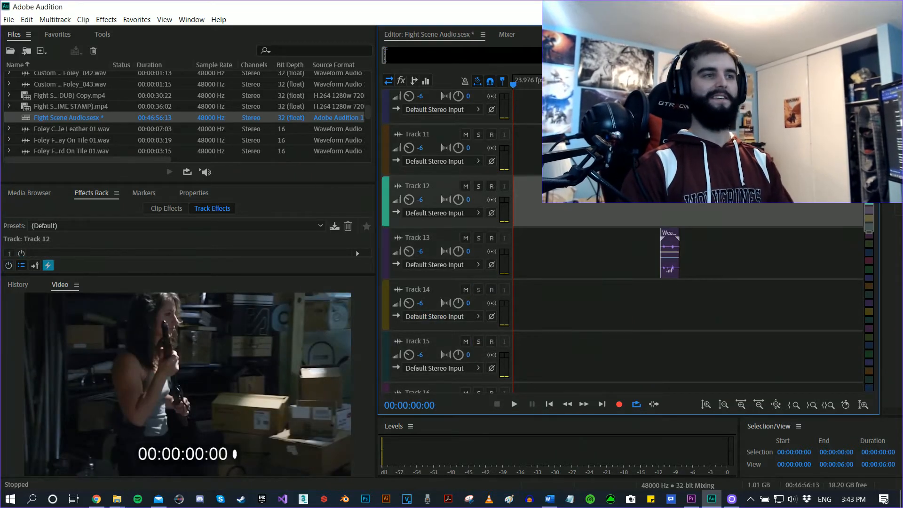
key("space")
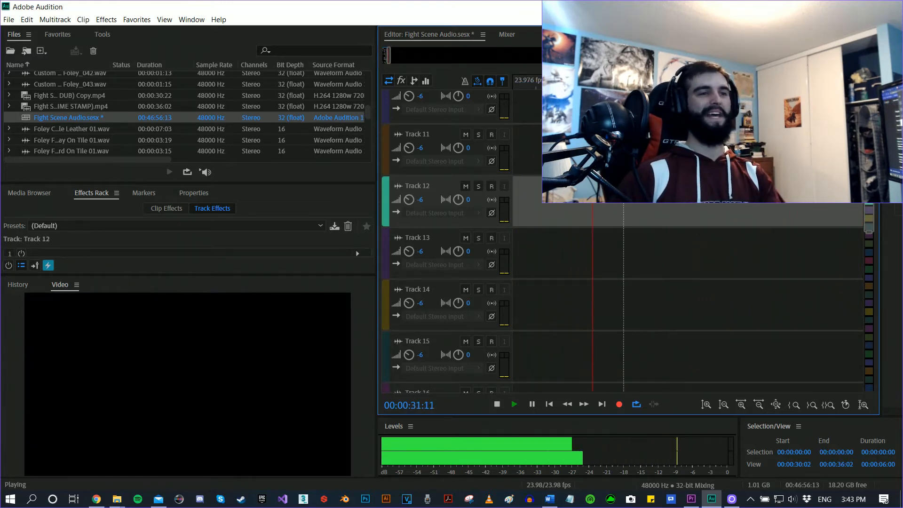
key("space")
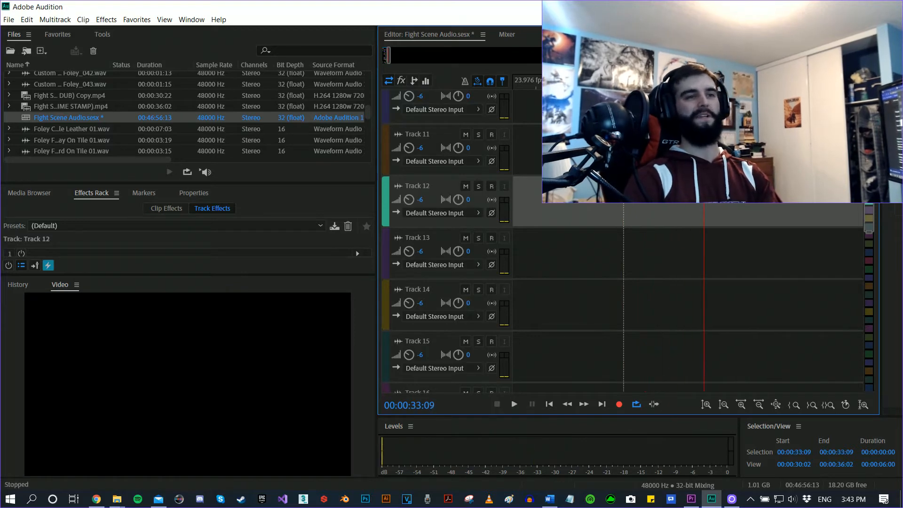
Move the playhead back to 00:00:05:11.
scroll(697, 202, "left", 10)
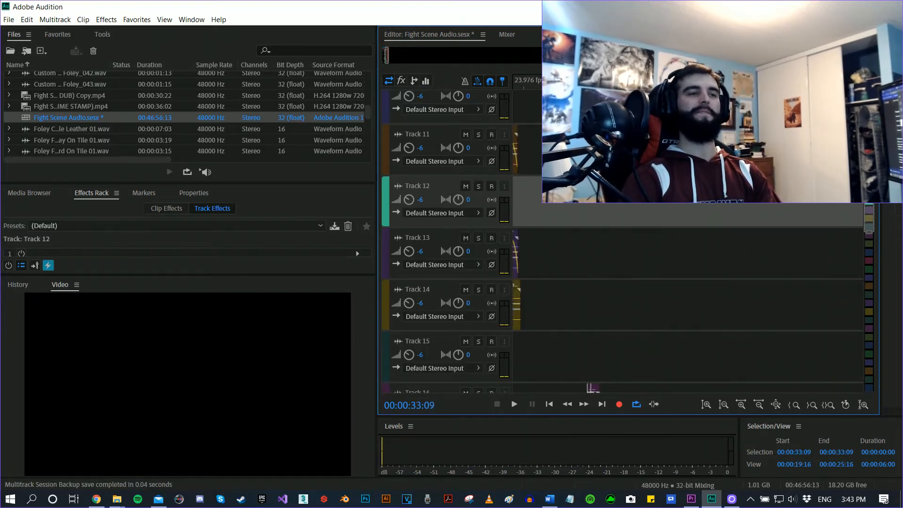
scroll(697, 203, "down", 2)
scroll(698, 203, "left", 5)
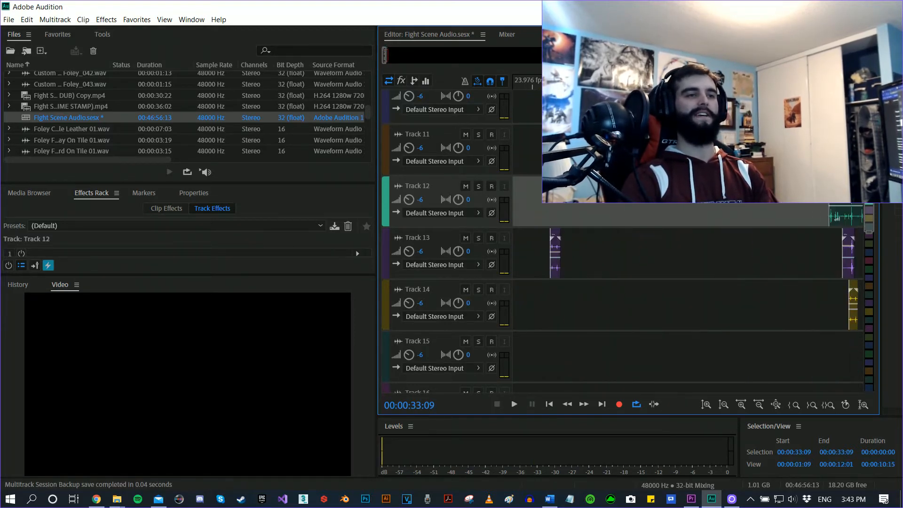
left_click_drag(545, 81, 693, 81)
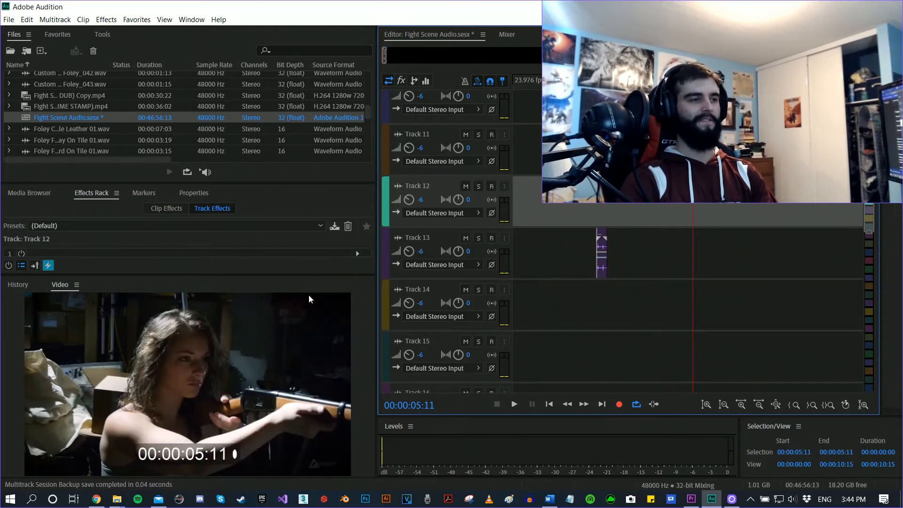
Resize the workspace panels, making the multitrack editor wider and the Effects Rack taller above the video preview.
left_click_drag(376, 293, 598, 292)
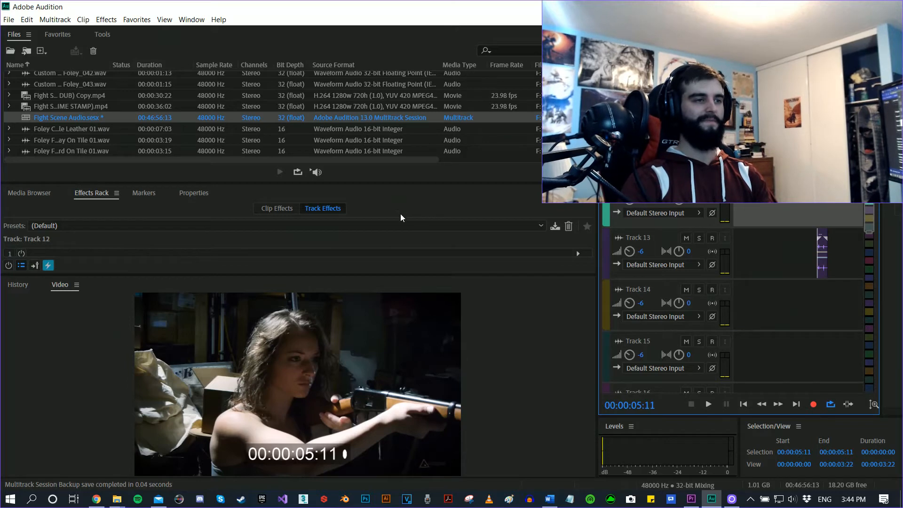
left_click(89, 220)
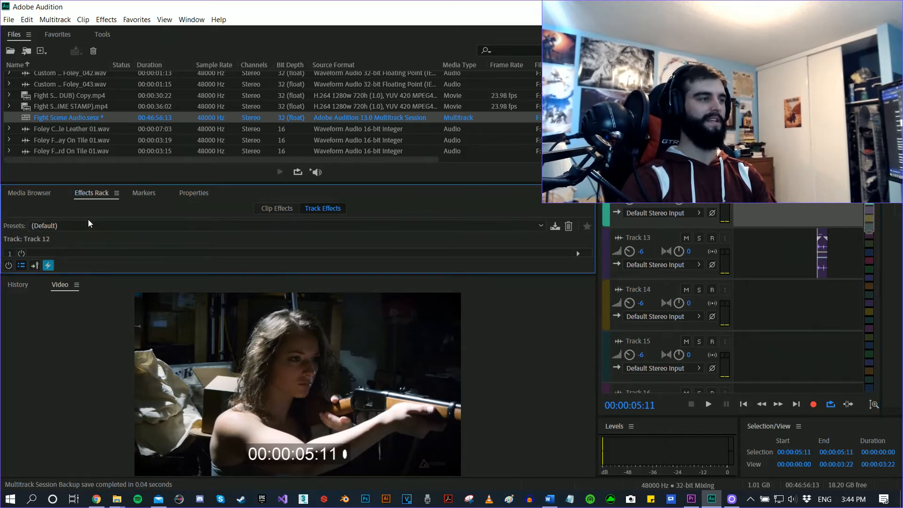
left_click_drag(105, 274, 111, 202)
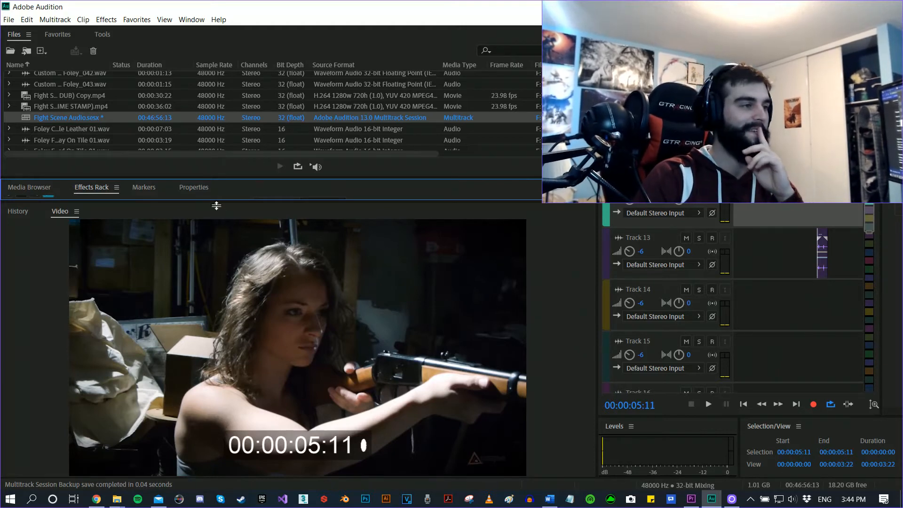
left_click_drag(216, 205, 198, 300)
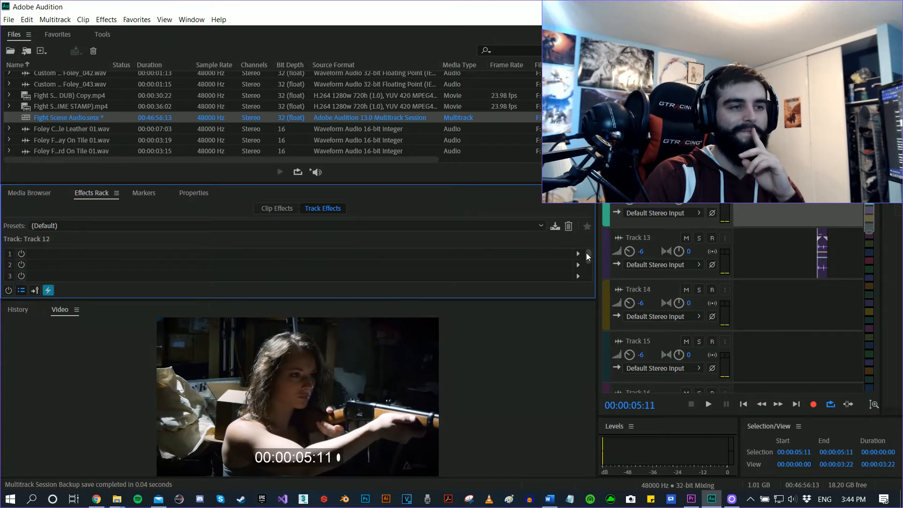
left_click_drag(600, 254, 348, 257)
Play the scene from 00:00:05:11 past the layered hit at about 00:00:19:00, following the clips on Tracks 11 to 16.
scroll(642, 257, "down", 1)
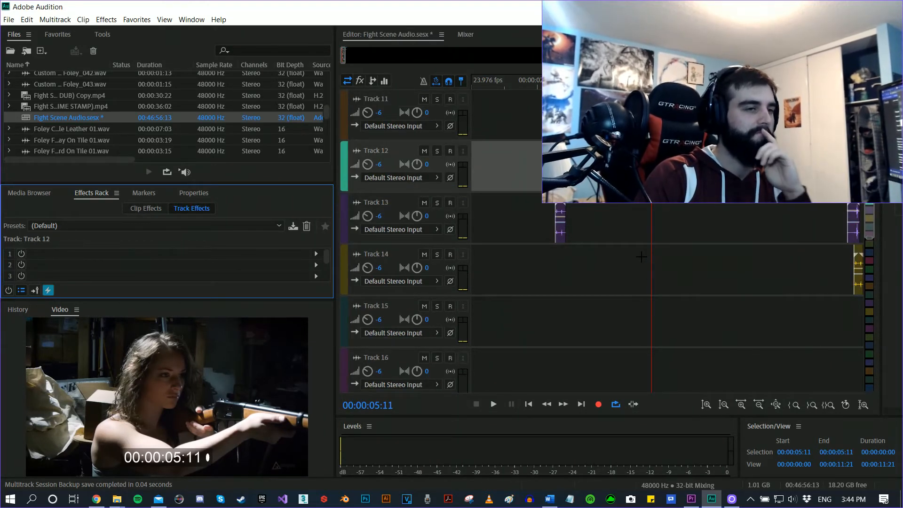
scroll(688, 269, "right", 5)
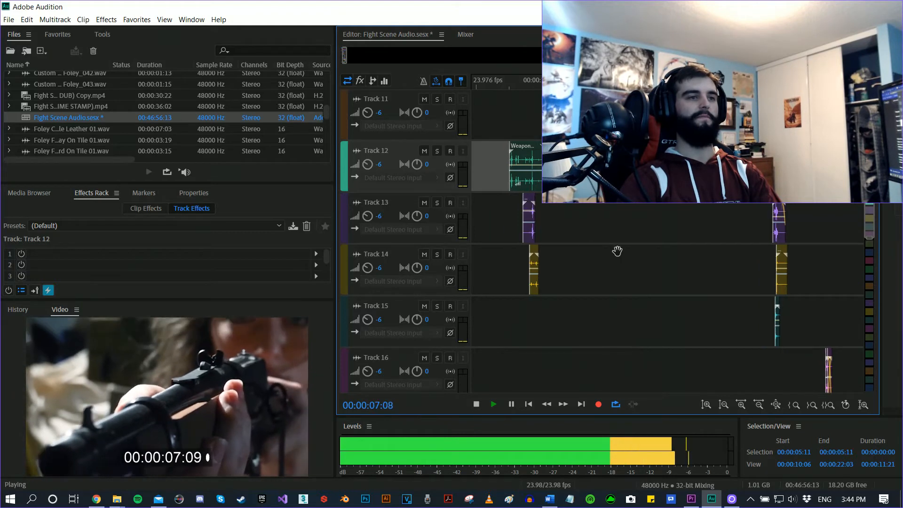
left_click_drag(618, 251, 671, 252)
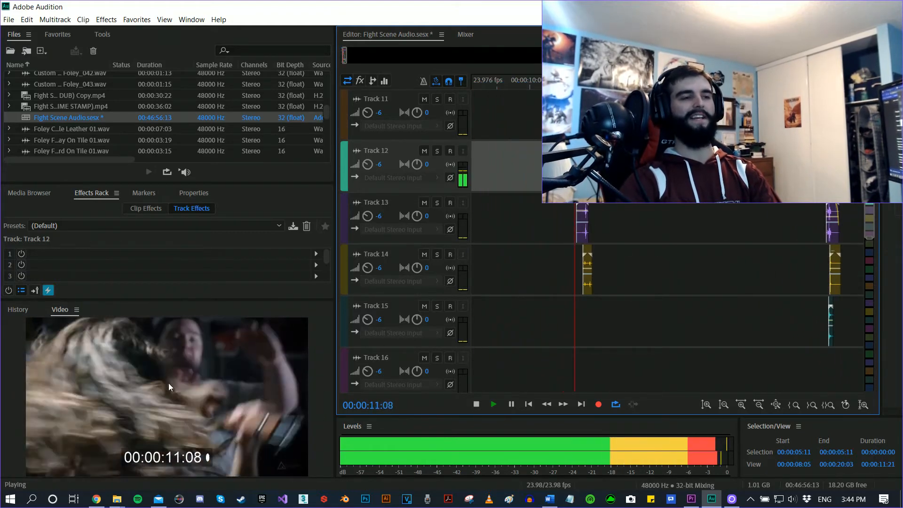
left_click_drag(661, 267, 595, 268)
left_click_drag(700, 279, 611, 282)
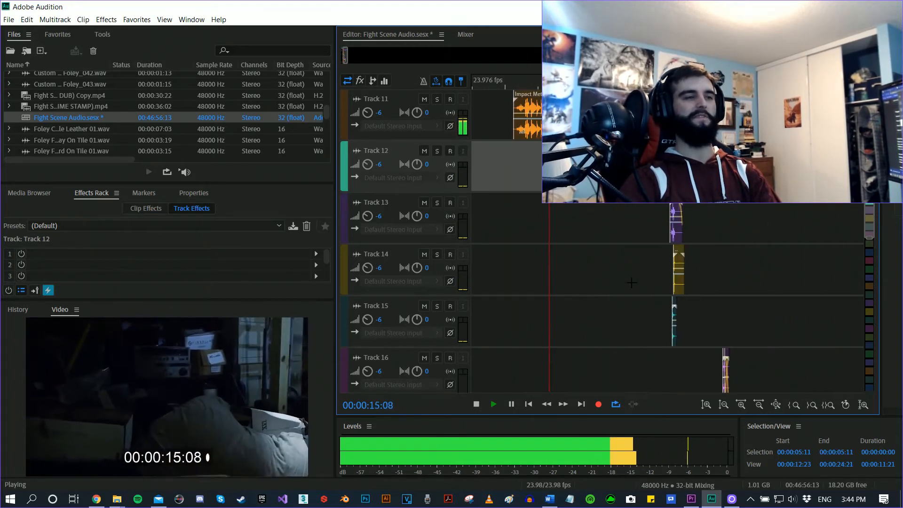
left_click_drag(663, 262, 587, 259)
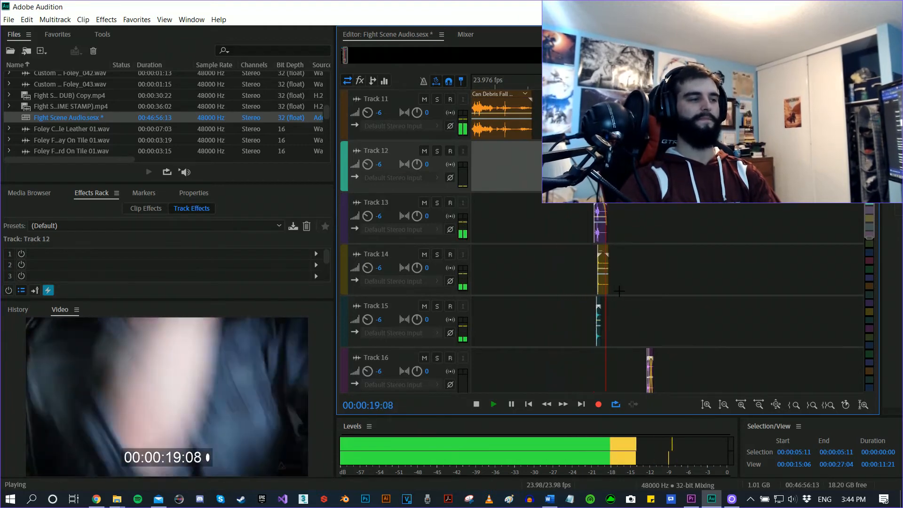
key("space")
Play the passage leading to the layered hit from 00:00:13:05, select Track 11 and replay the passage.
left_click_drag(540, 268, 733, 268)
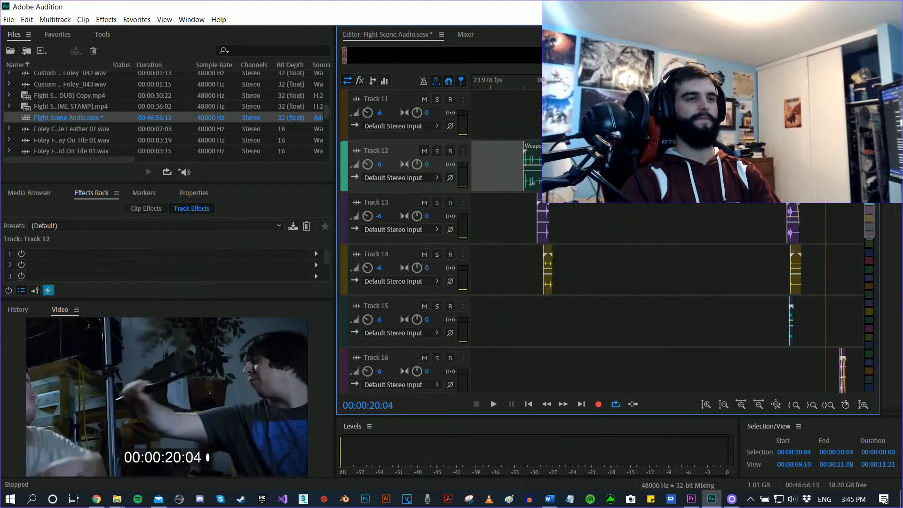
left_click(597, 80)
key("space")
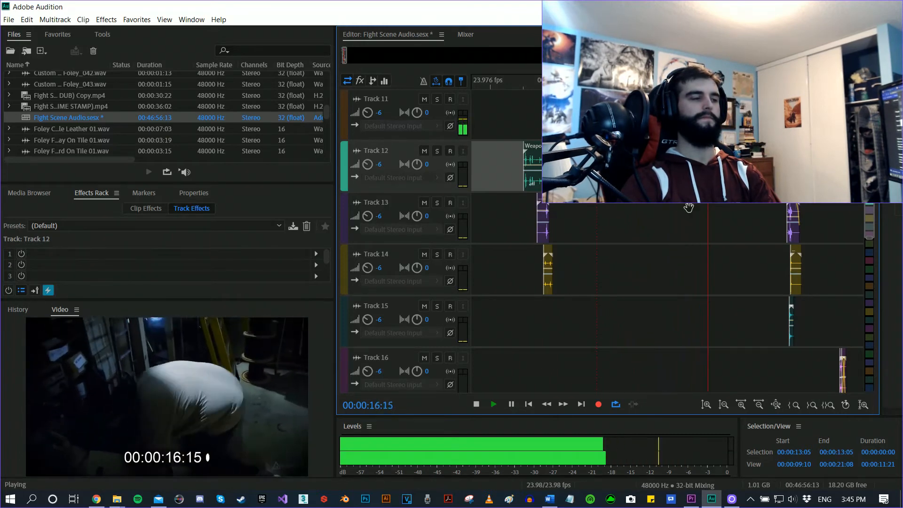
left_click_drag(691, 208, 651, 207)
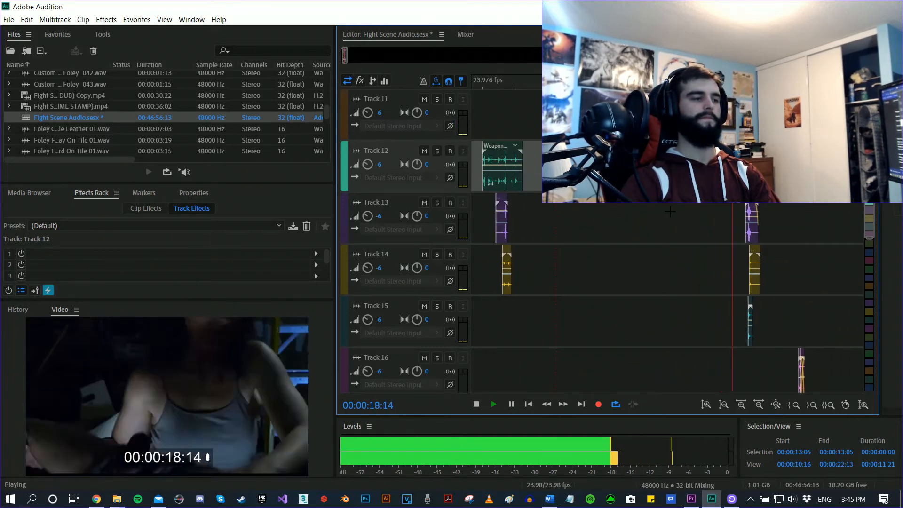
key("space")
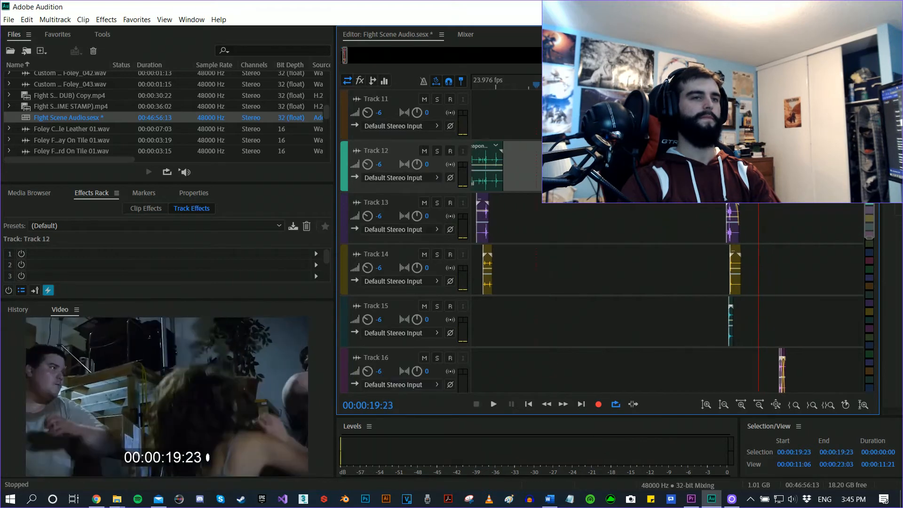
left_click(734, 117)
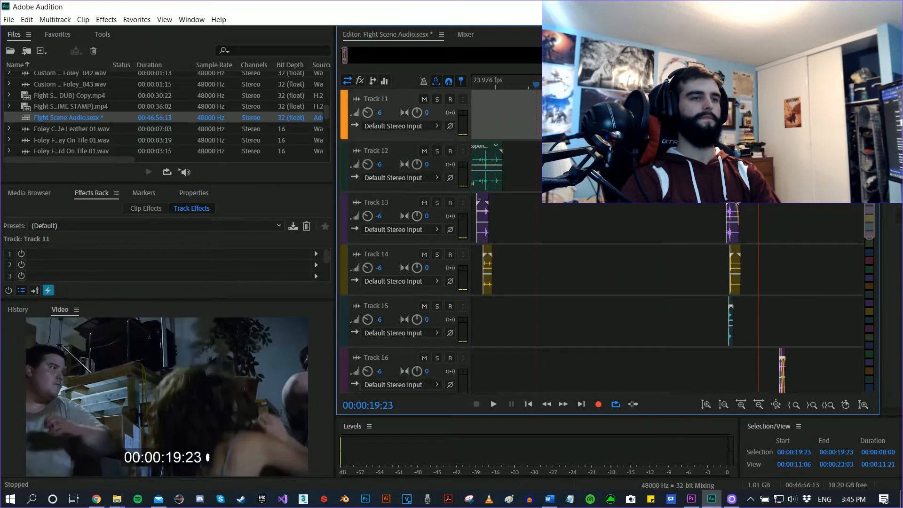
left_click(557, 84)
key("space")
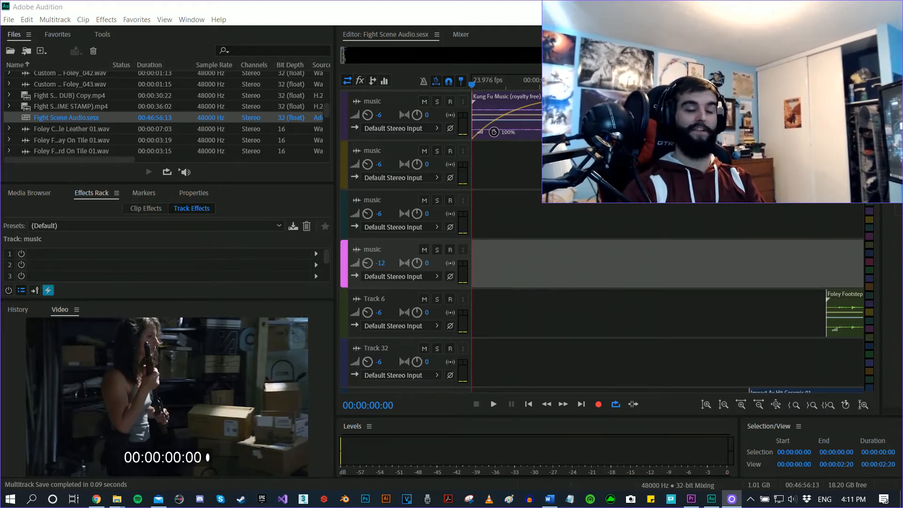
Select the third music track, play the full mix from 00:00:00:00 and replay its opening from 00:00:00:21.
left_click(539, 211)
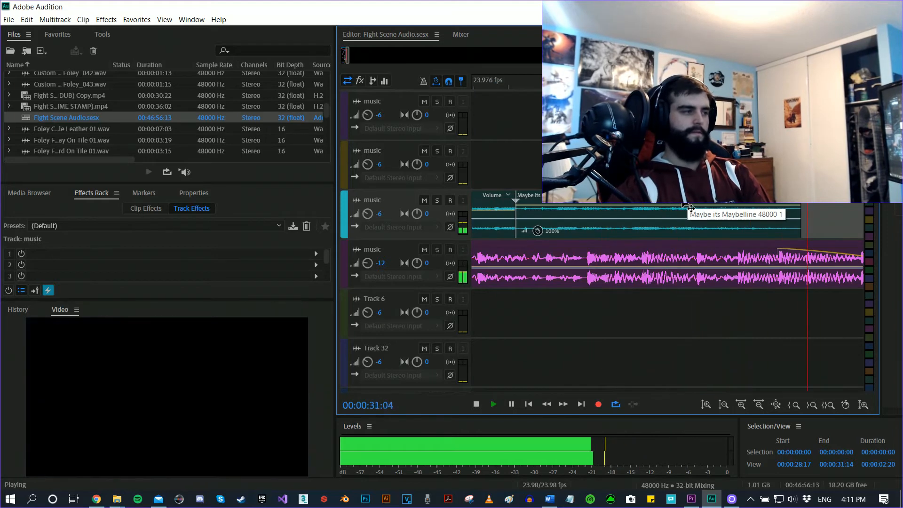
key("space")
left_click_drag(657, 209, 798, 212)
left_click_drag(557, 212, 811, 221)
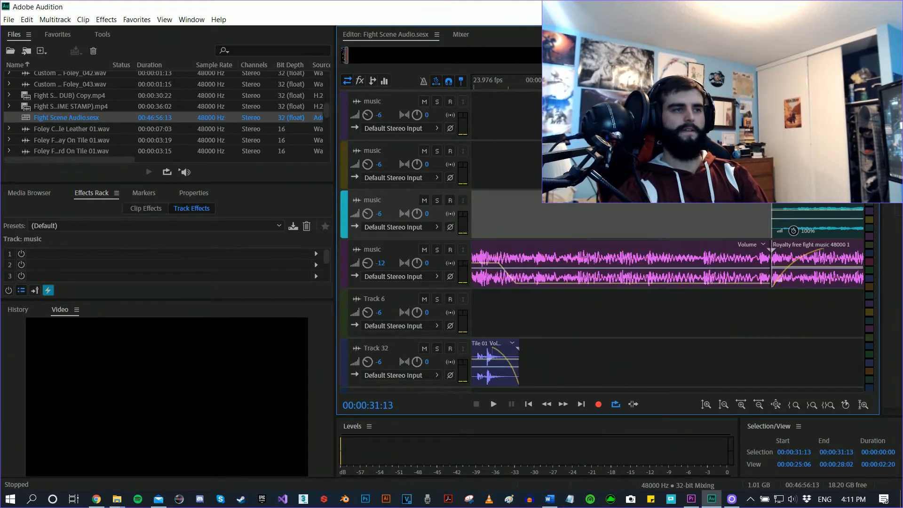
left_click_drag(560, 263, 800, 282)
left_click_drag(545, 306, 823, 329)
left_click_drag(549, 82, 861, 85)
scroll(701, 83, "down", 11)
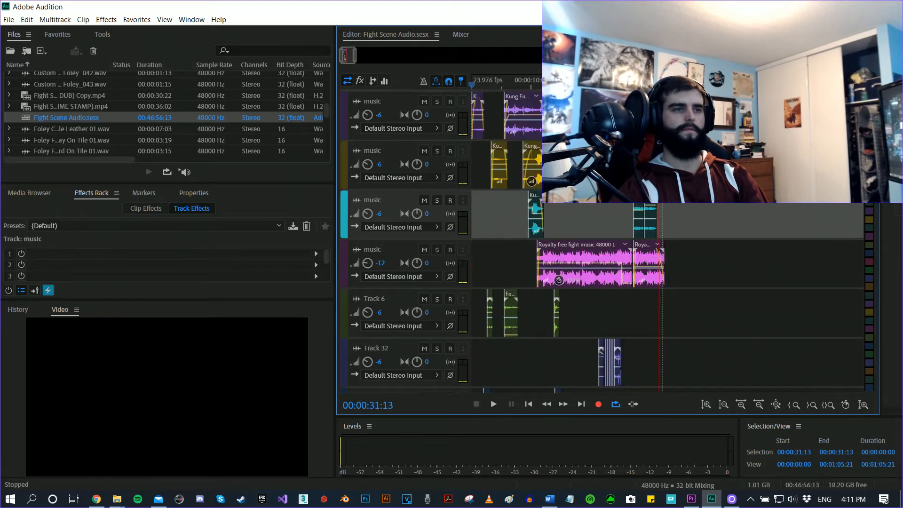
left_click(477, 87)
key("space")
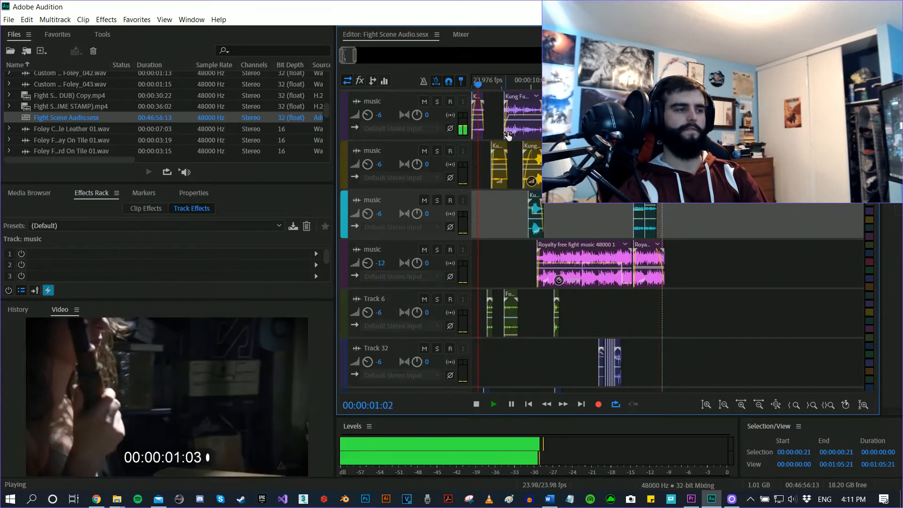
scroll(564, 83, "up", 2)
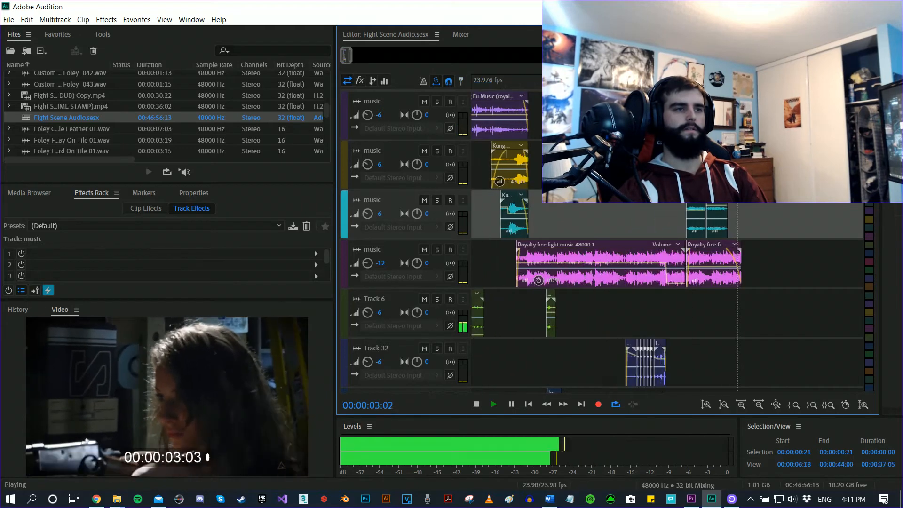
Play the soloed Custom Recorded Foley 2 track from around 00:00:14:00 and again from 00:00:16:07.
left_click(510, 82)
key("space")
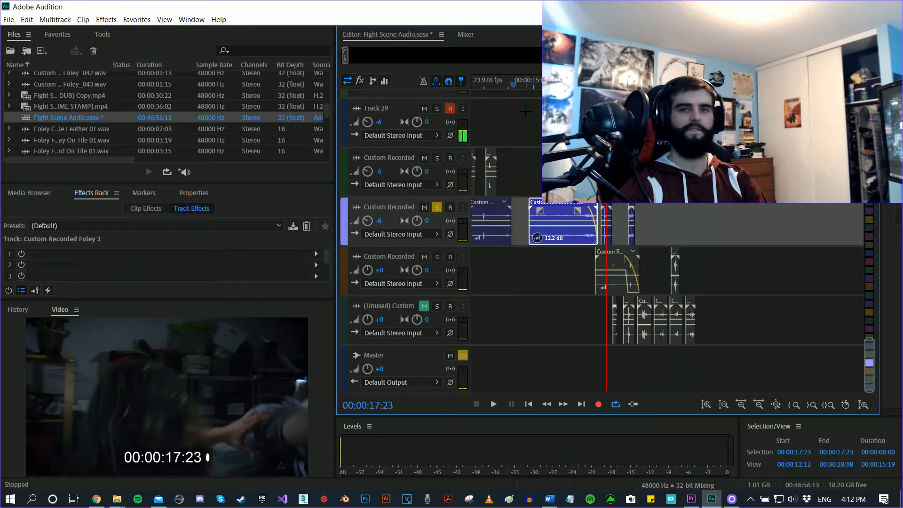
left_click(566, 82)
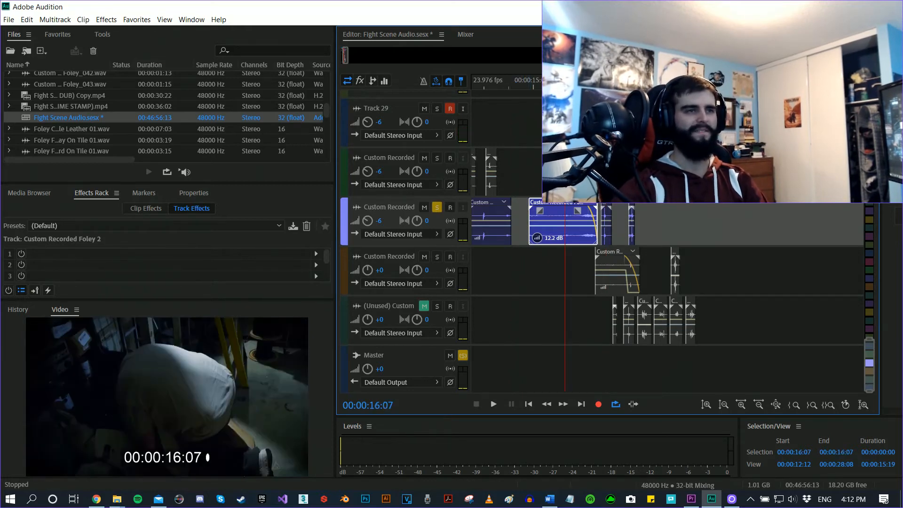
key("space")
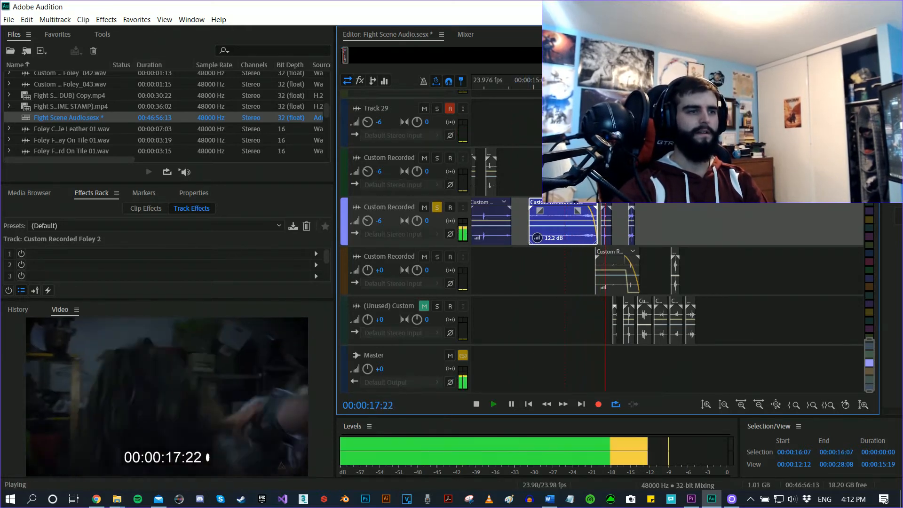
key("space")
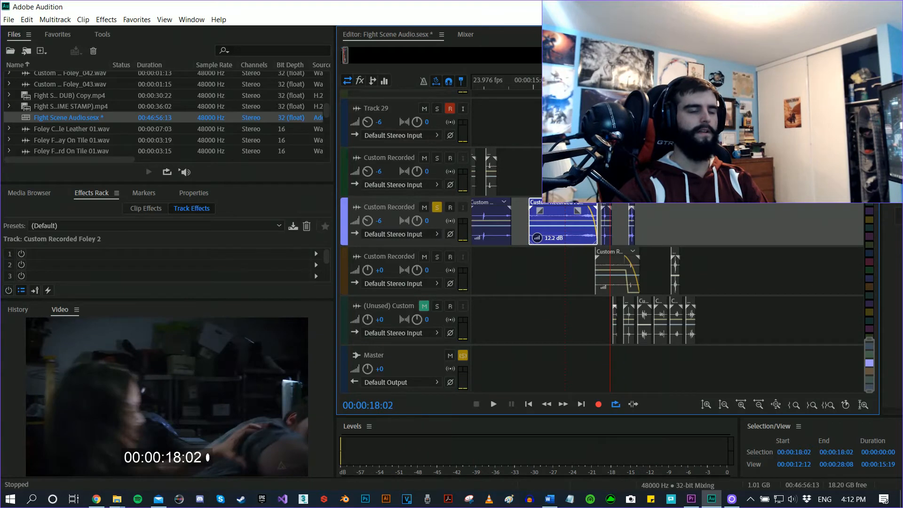
Clear the solo on Custom Recorded Foley 2 and play the full mix from 00:00:13:10.
left_click(518, 83)
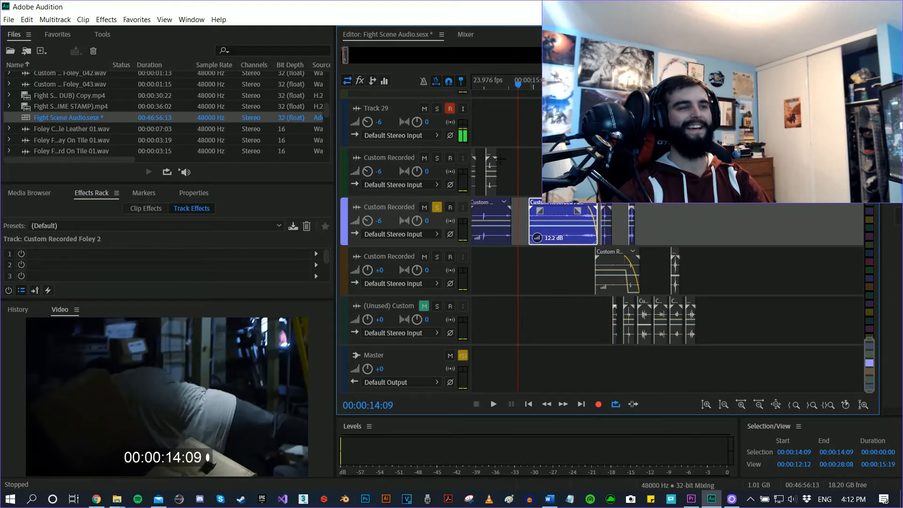
left_click(496, 87)
key("space")
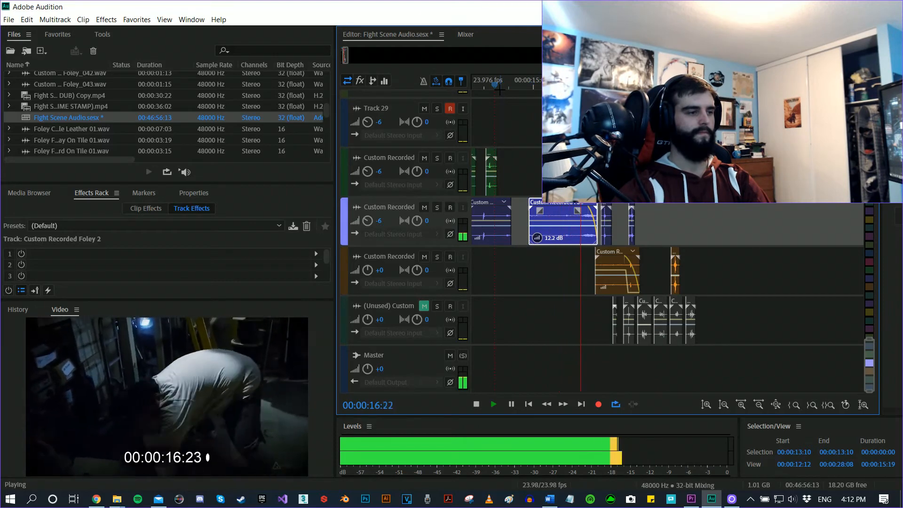
key("space")
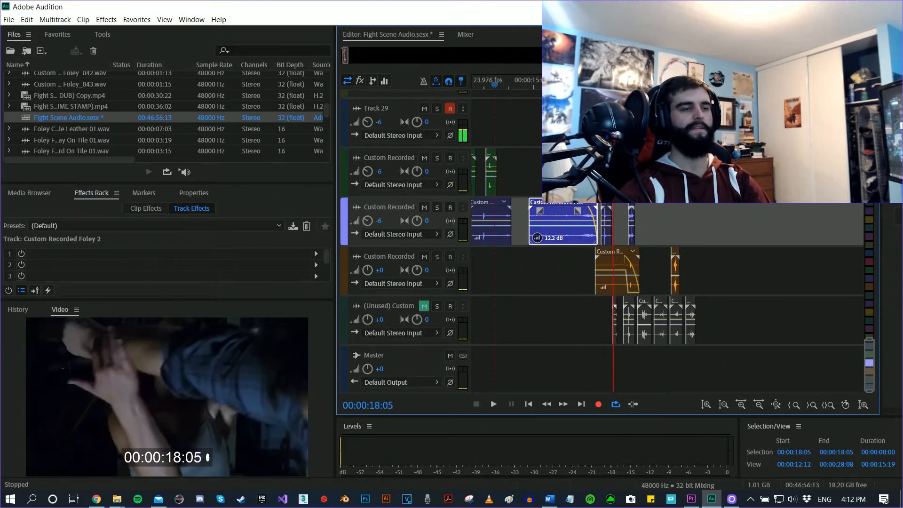
scroll(662, 206, "right", 4)
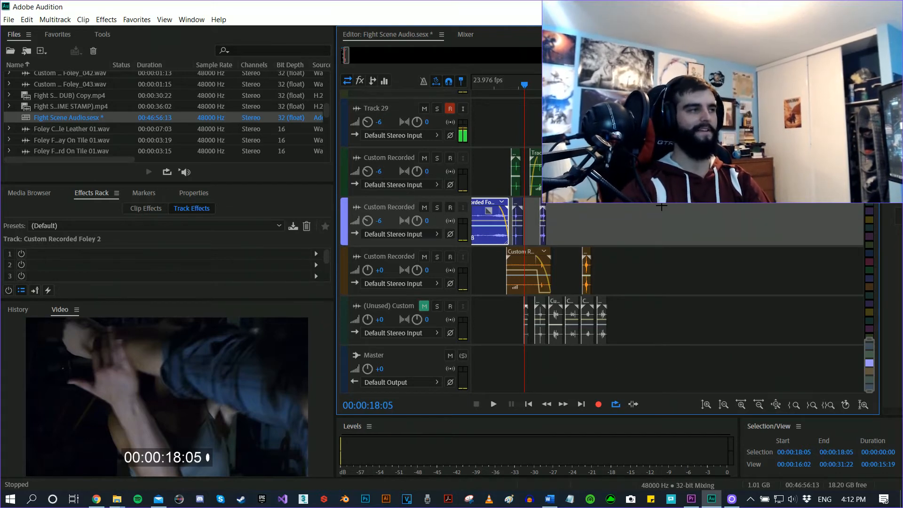
scroll(674, 210, "right", 1)
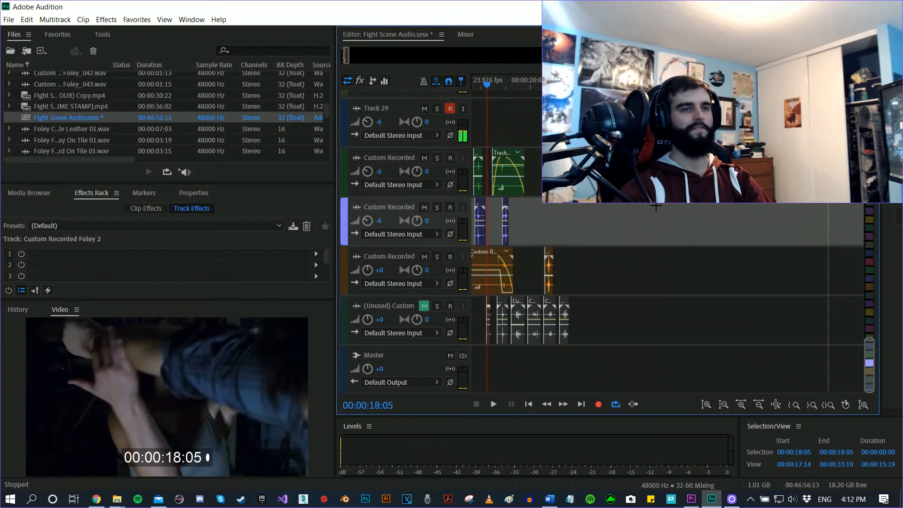
Play the full mix from 00:00:20:16 and again from 00:00:19:15.
scroll(661, 211, "up", 2)
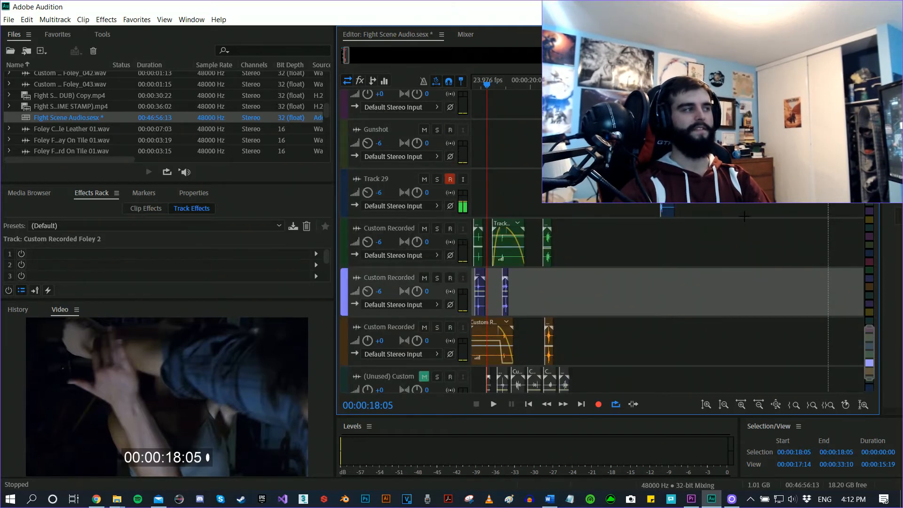
left_click_drag(491, 87, 548, 94)
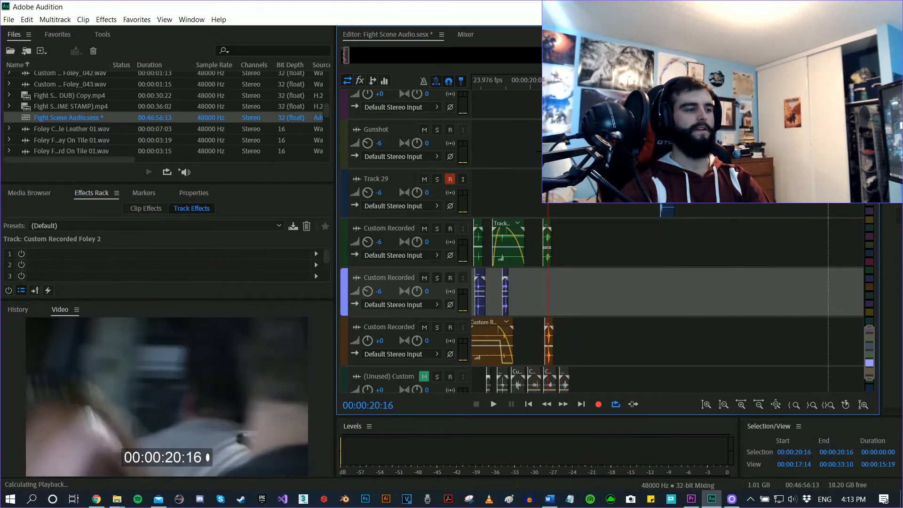
key("space")
left_click(523, 90)
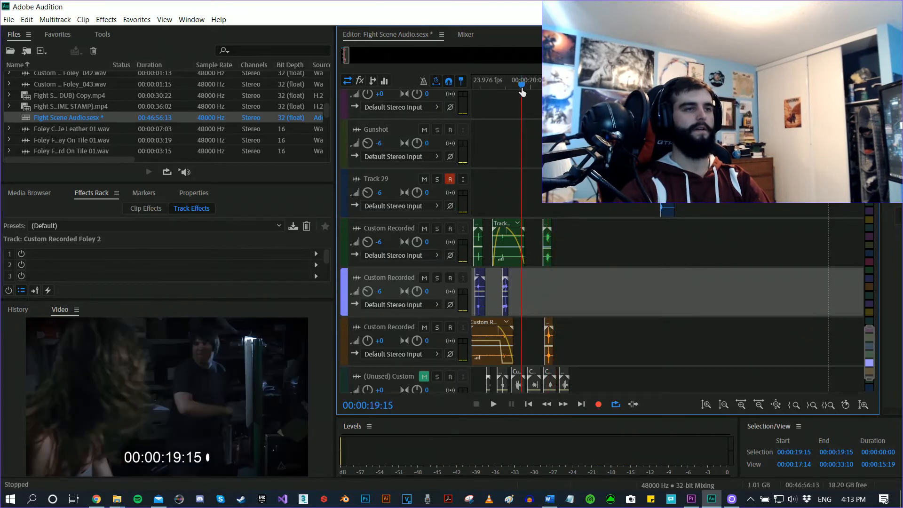
key("space")
key("space")
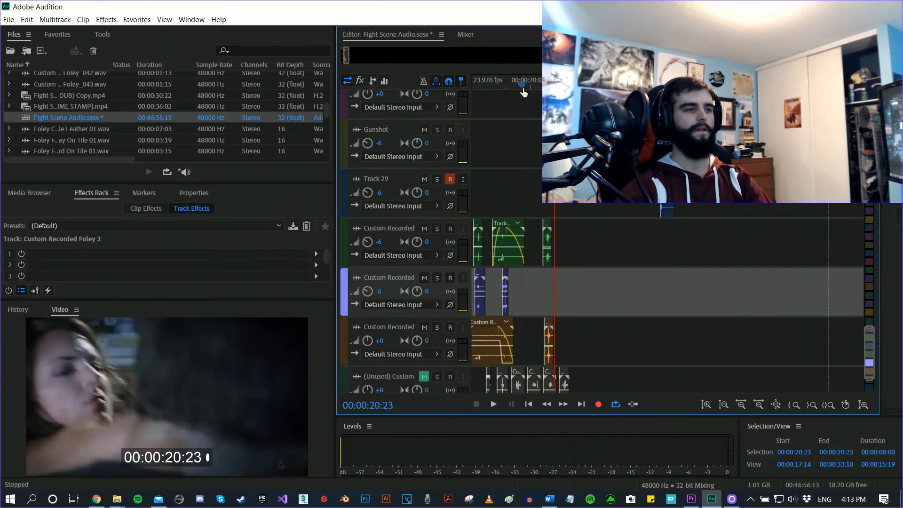
Play the hit from 00:00:20:08 and return the playhead to 00:00:20:03.
left_click(540, 87)
scroll(615, 208, "down", 2)
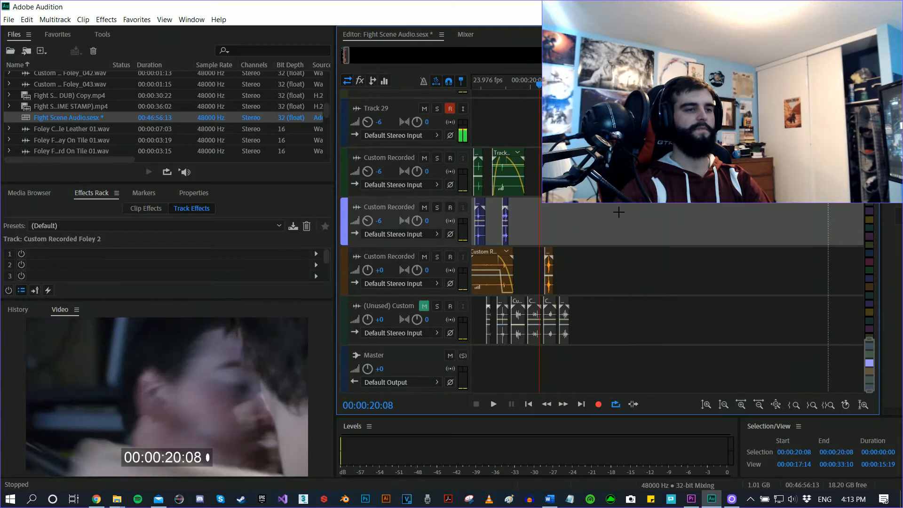
key("space")
key("space")
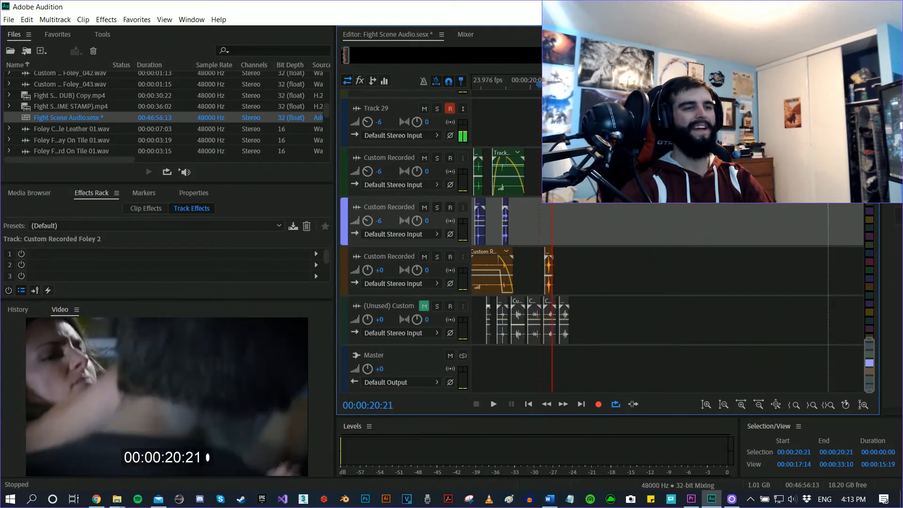
left_click(534, 86)
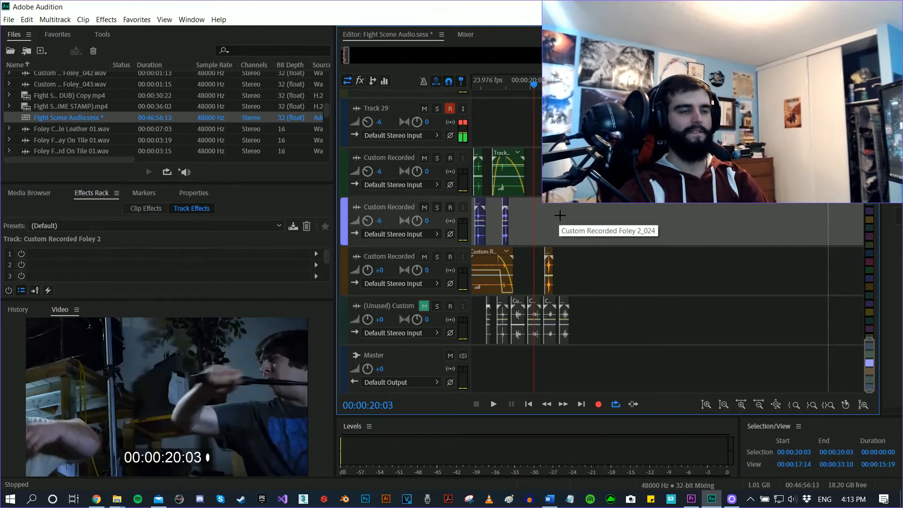
Review the recorded take on Custom Recorded Foley 2 by playing it soloed from 00:00:20:04.
scroll(560, 215, "up", 1)
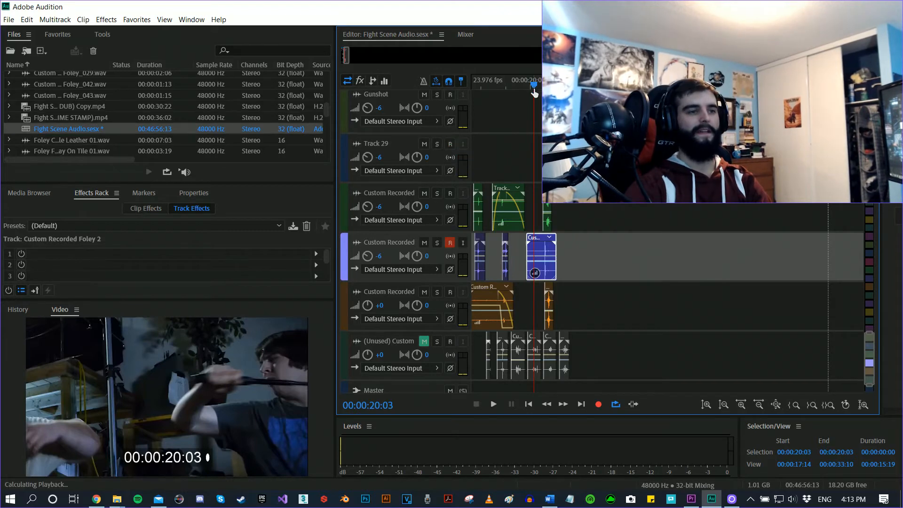
key("space")
key("space")
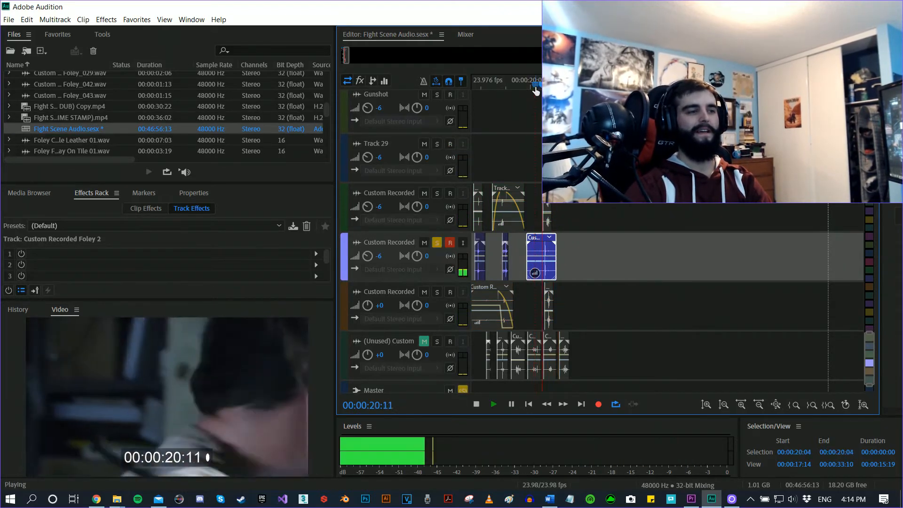
key("space")
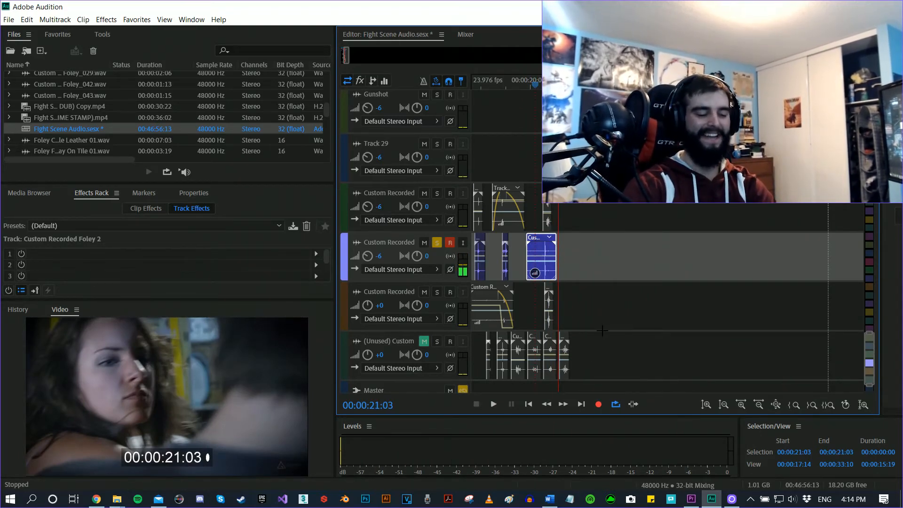
Delete the take on Custom Recorded Foley 2 and record a new one with the track soloed from 00:00:20:01.
key("Delete")
left_click(525, 89)
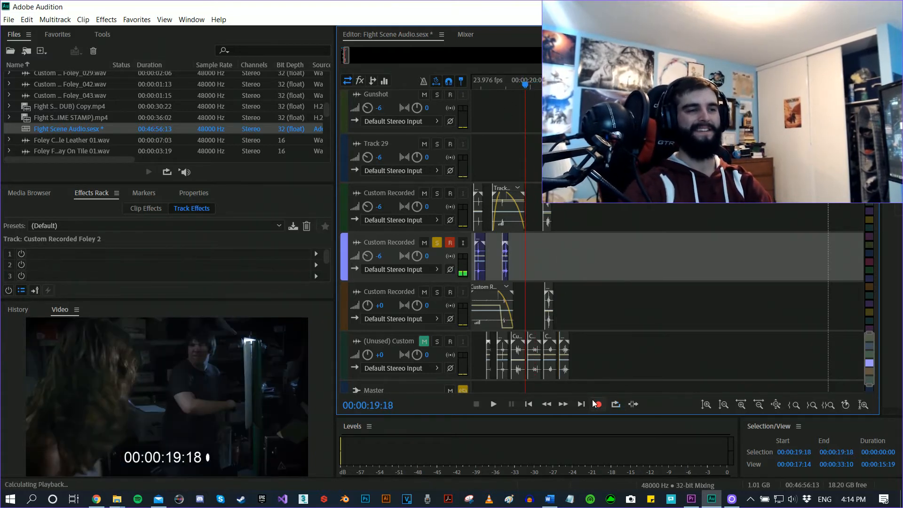
left_click(598, 404)
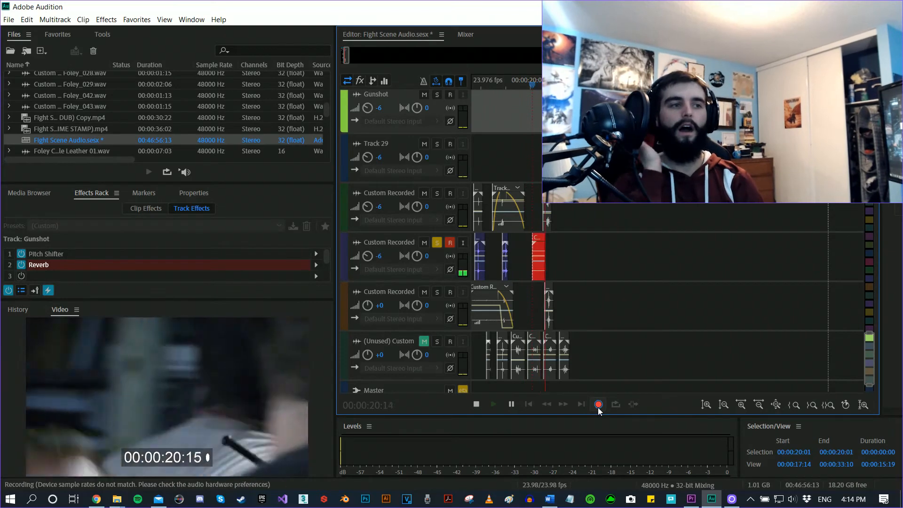
left_click(598, 406)
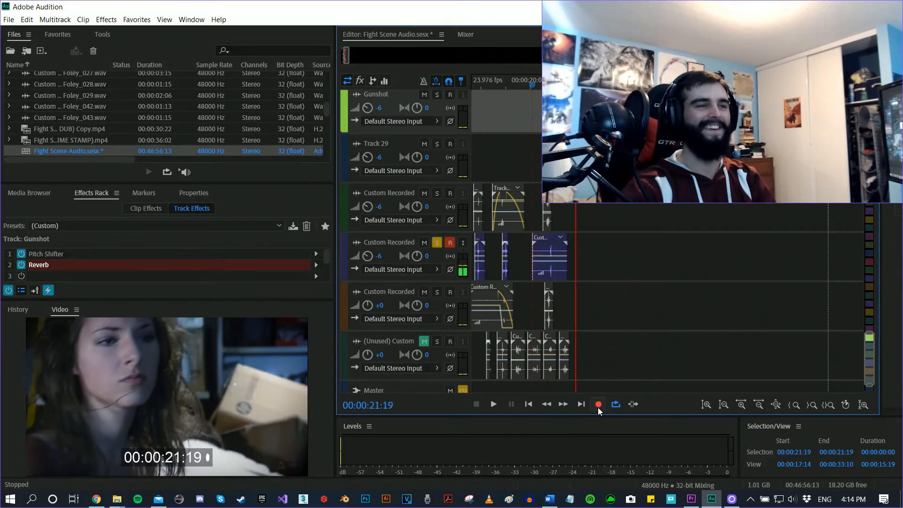
Play the new take soloed from 00:00:20:07, move its clip slightly earlier and replay it from 00:00:20:01.
left_click(538, 83)
key("space")
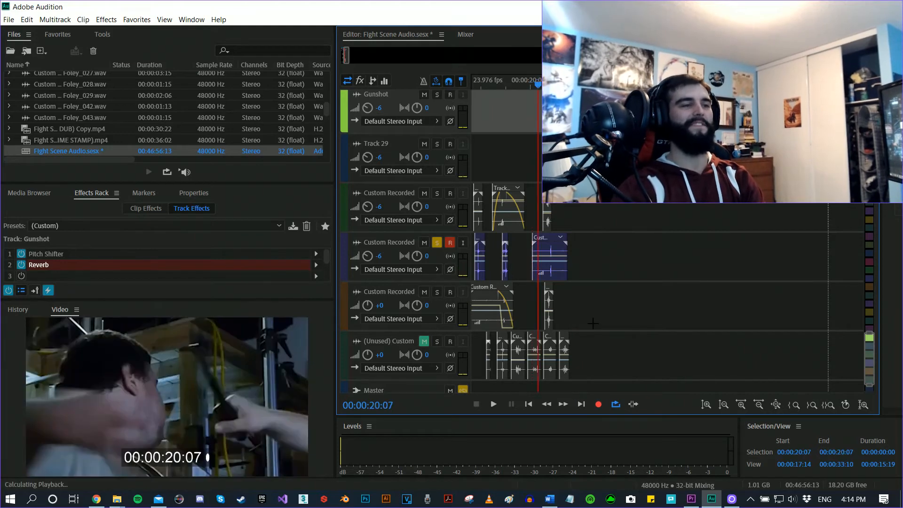
key("space")
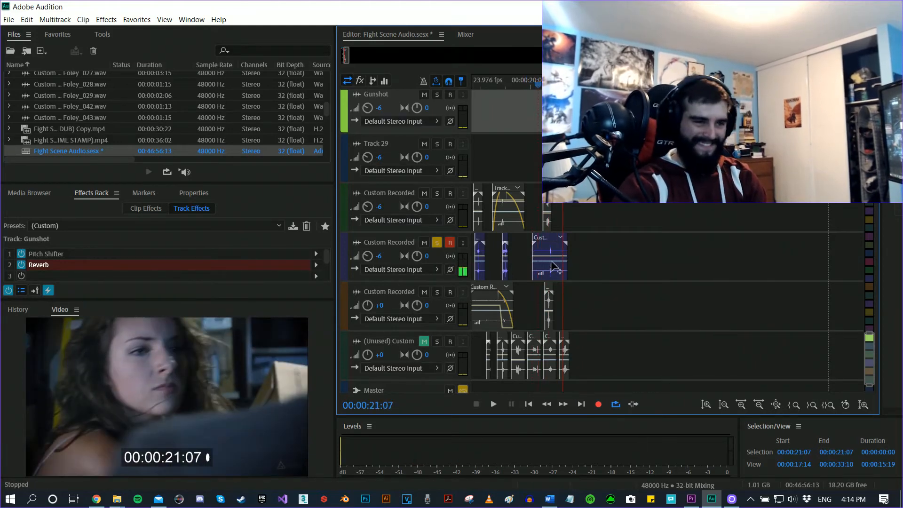
left_click_drag(551, 261, 546, 240)
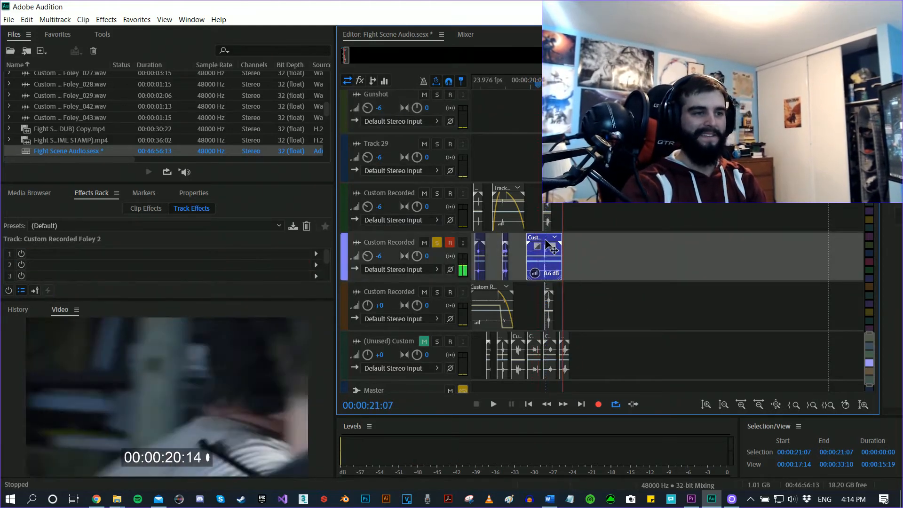
left_click(532, 84)
key("space")
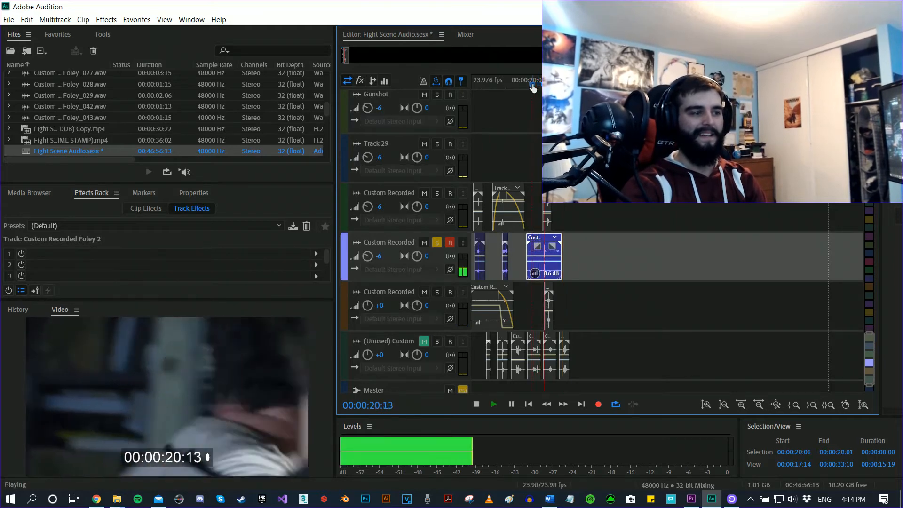
key("space")
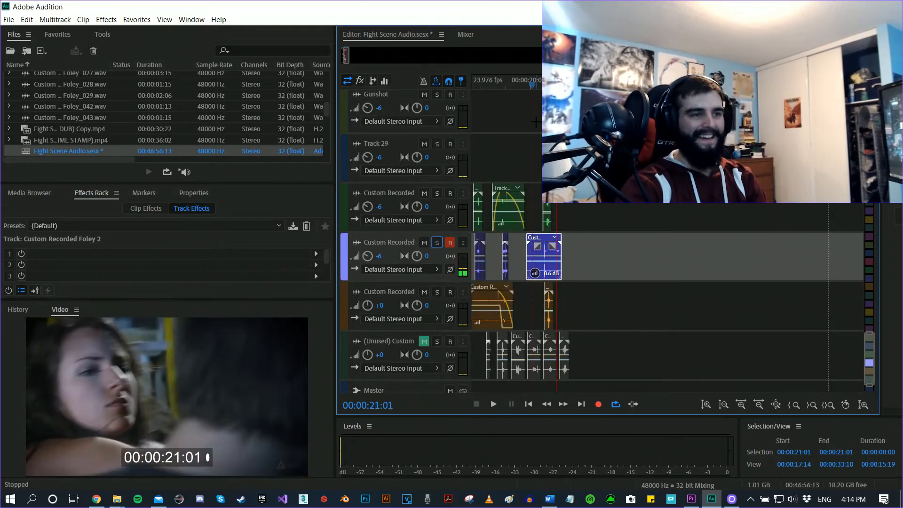
Play the take within the full mix from 00:00:20:04 and again from 00:00:19:08.
left_click(536, 86)
key("space")
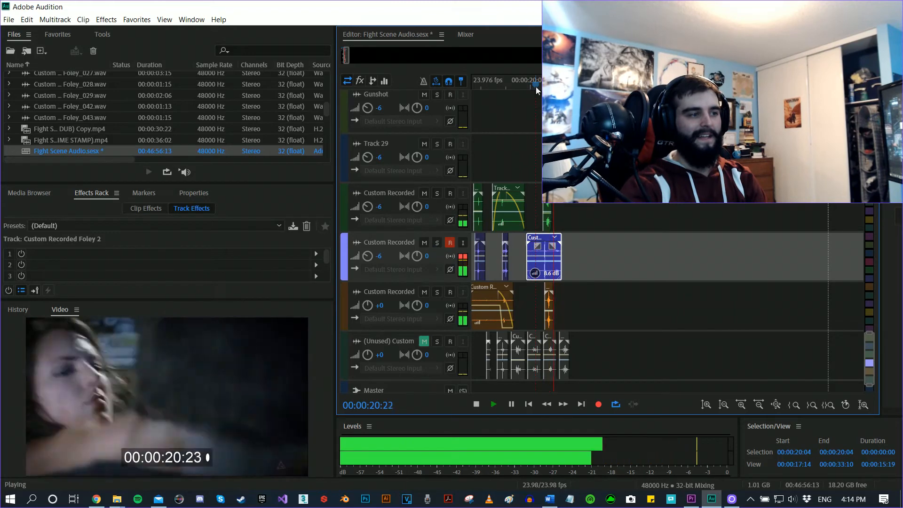
key("space")
left_click(547, 85)
left_click(515, 85)
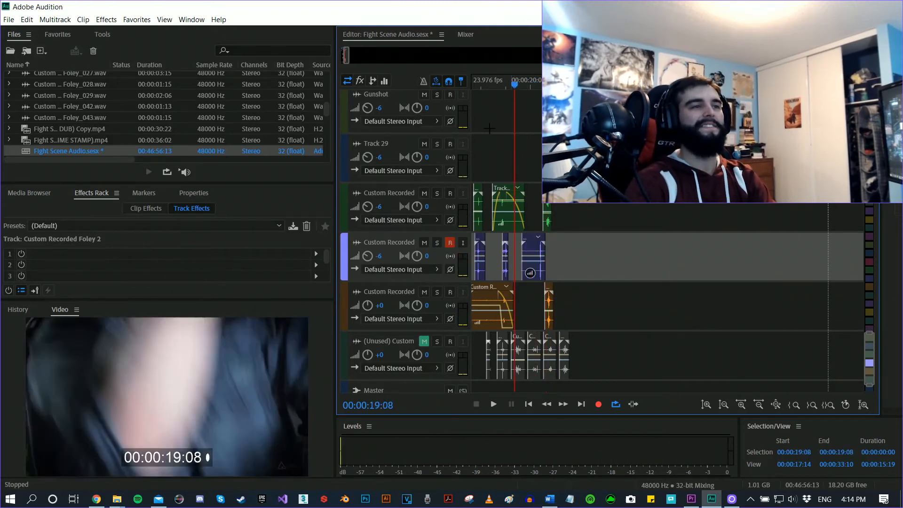
key("space")
key("space")
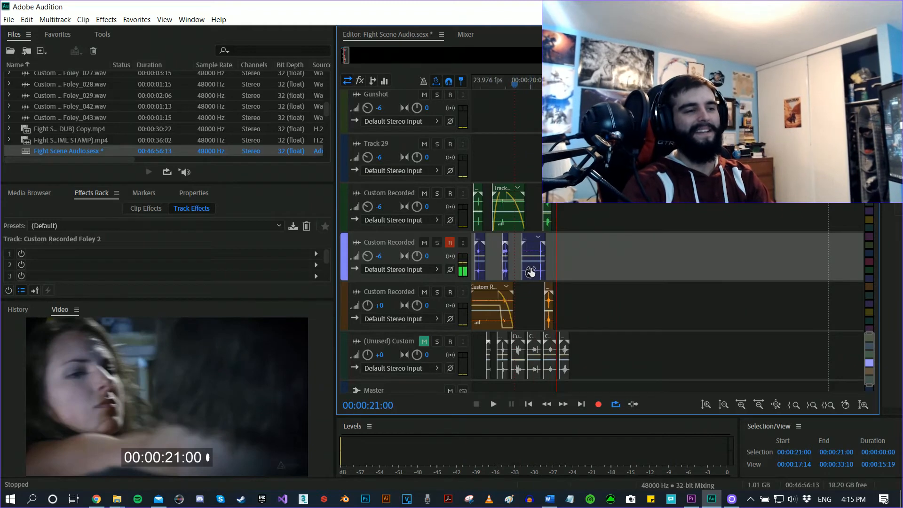
Select the take's clip on Custom Recorded Foley 2 and replay the mix from 00:00:19:11.
left_click(535, 252)
left_click(519, 84)
key("space")
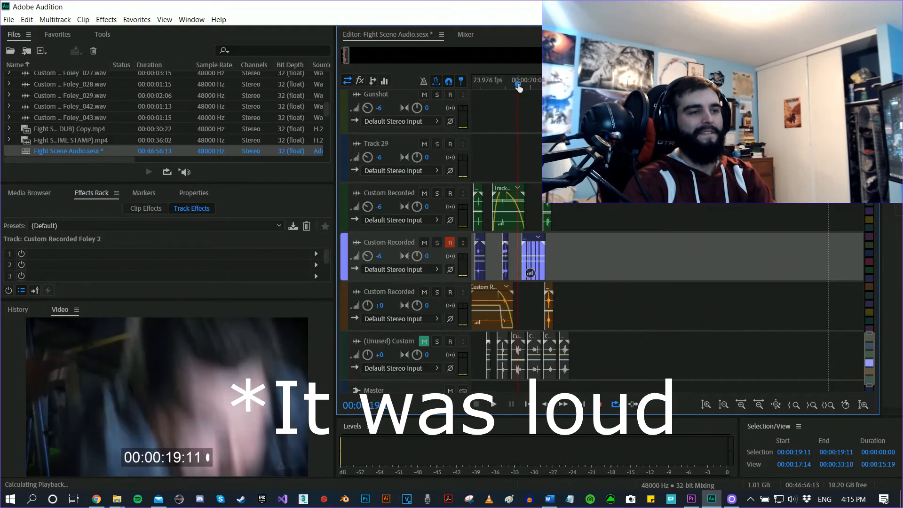
key("space")
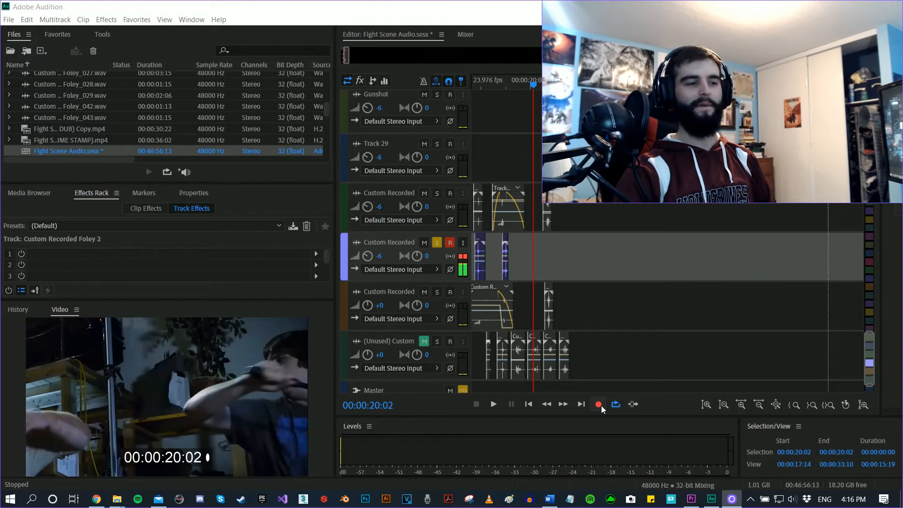
Record another take on the soloed Custom Recorded Foley 2 track from 00:00:20:02 and play it from 00:00:20:07.
left_click(601, 405)
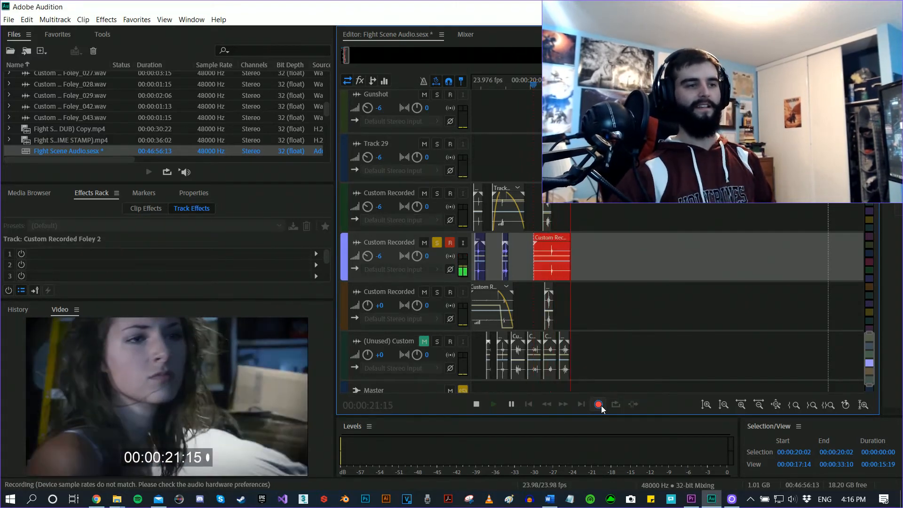
left_click(601, 406)
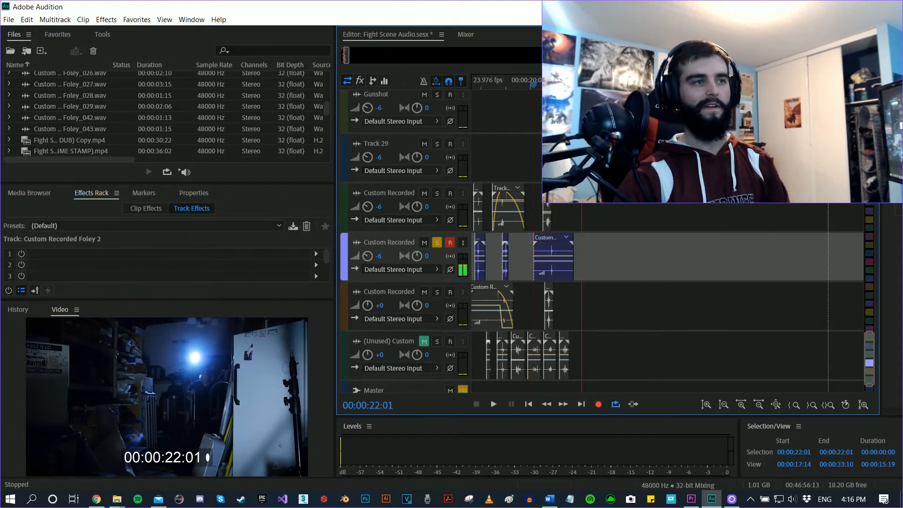
left_click(553, 81)
key("space")
left_click(553, 81)
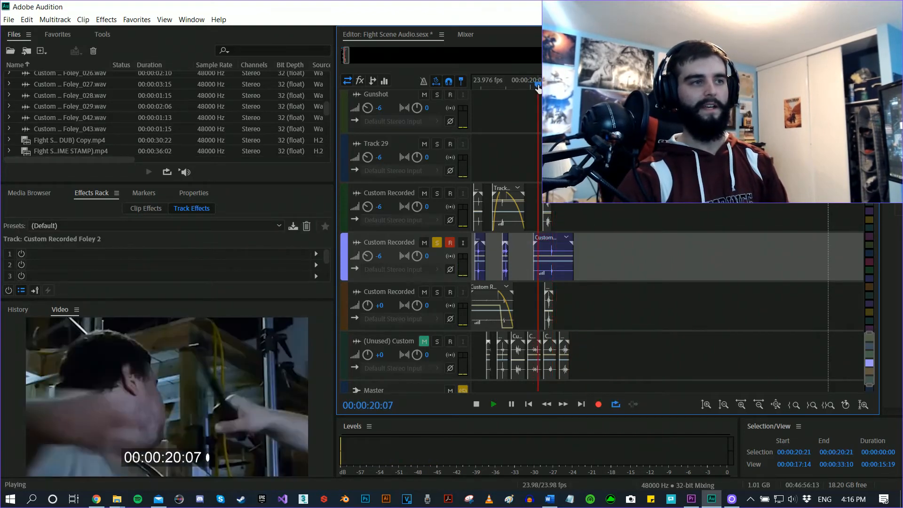
key("space")
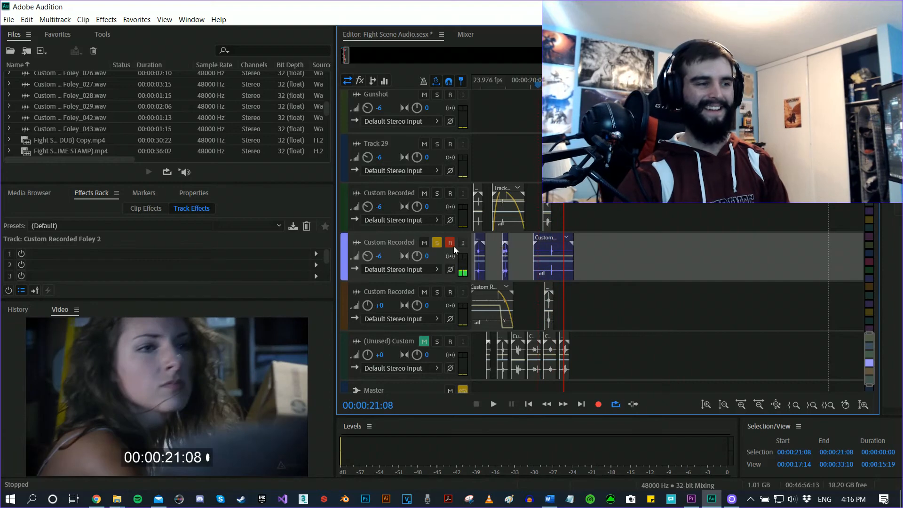
Clear the solo on Custom Recorded Foley 2, move the take slightly earlier and play the full mix from 00:00:19:18.
left_click(437, 243)
left_click_drag(549, 246, 541, 246)
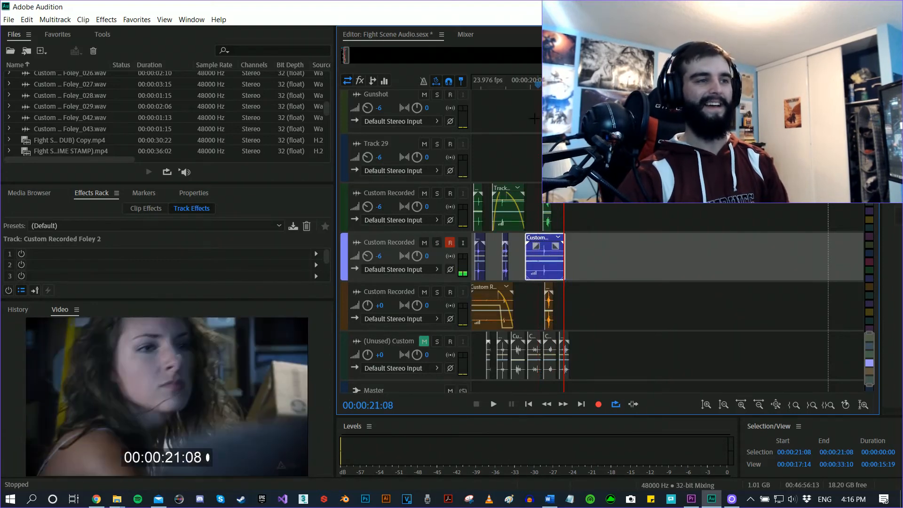
left_click(525, 84)
key("space")
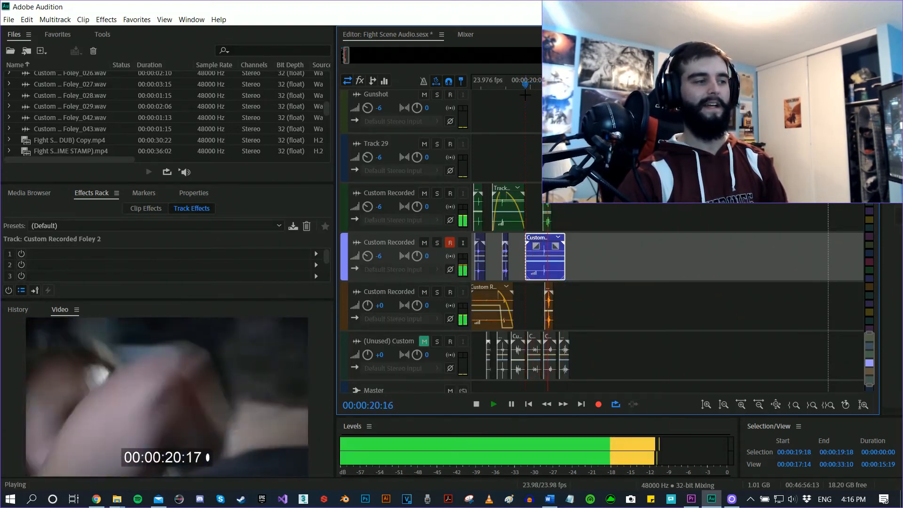
key("space")
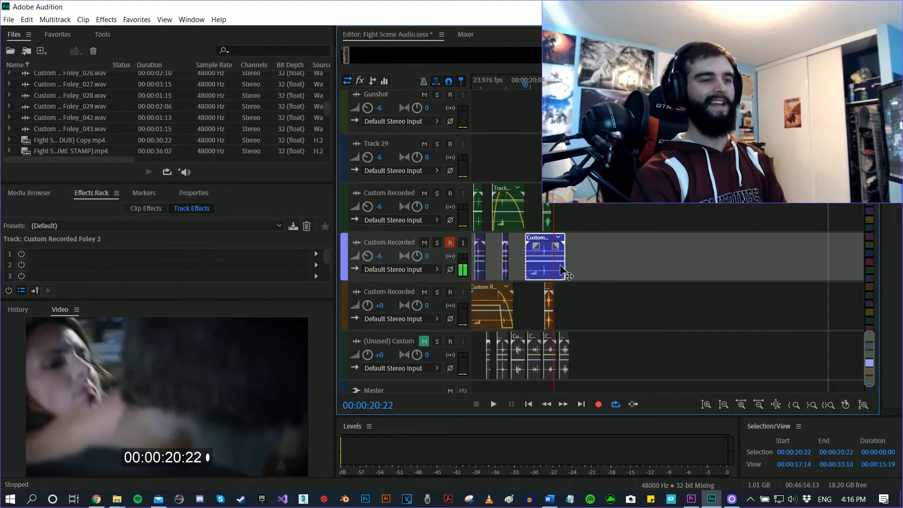
Delete the take on Custom Recorded Foley 2 and record a replacement against the full mix from 00:00:20:01.
key("Delete")
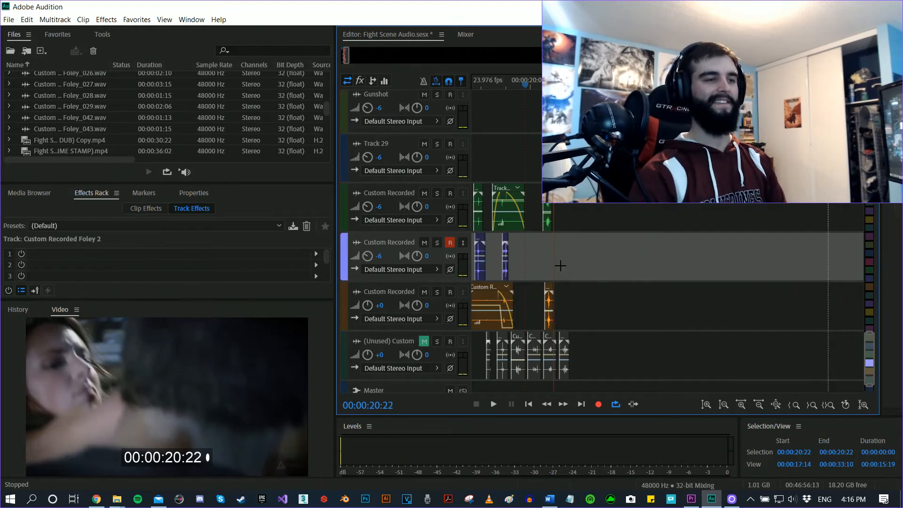
left_click(533, 84)
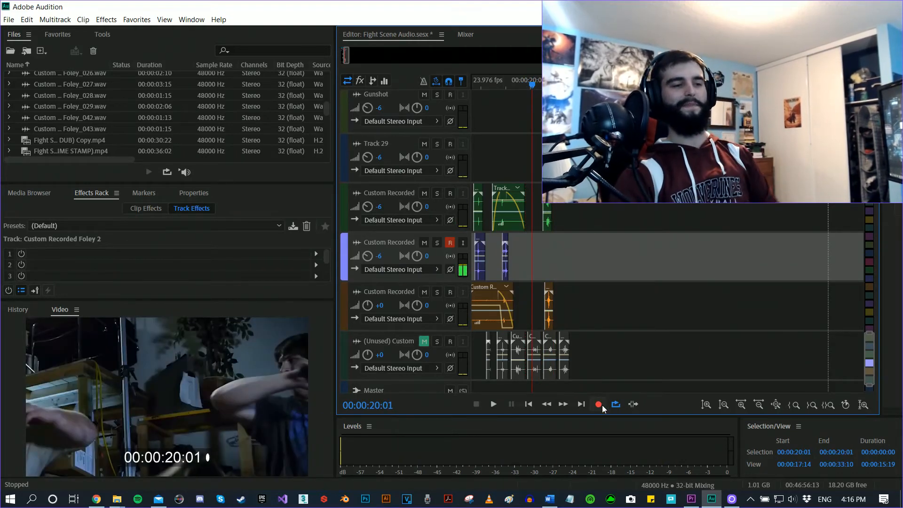
left_click(598, 405)
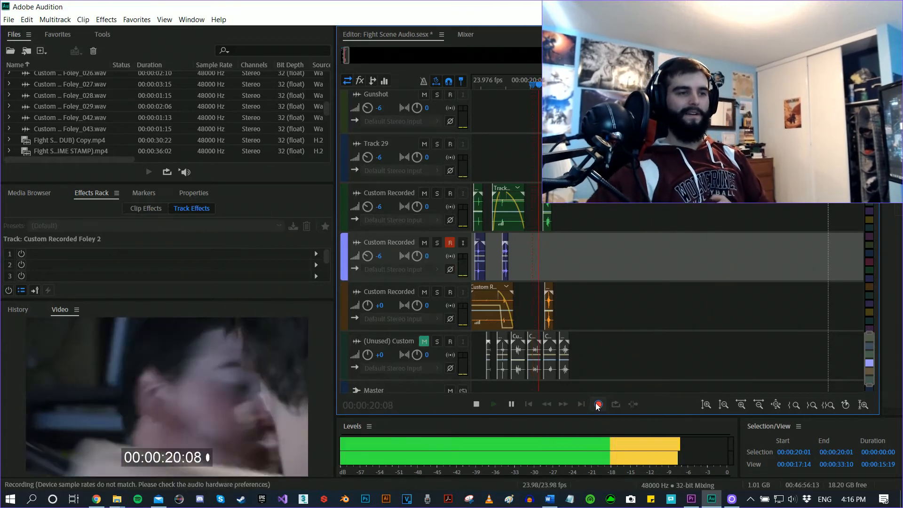
left_click(598, 405)
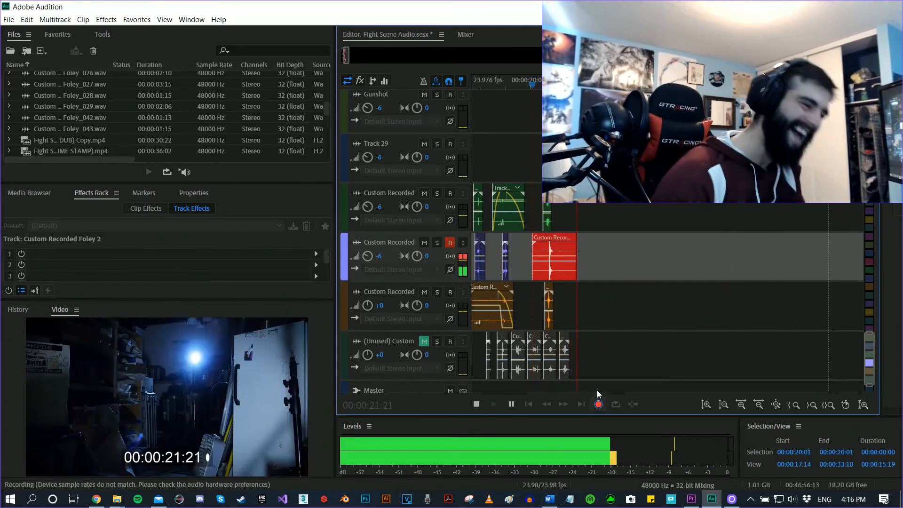
Move the replacement take slightly earlier on Custom Recorded Foley 2 and play the full mix from just before it.
left_click_drag(542, 249, 533, 250)
left_click(510, 88)
key("space")
key("space")
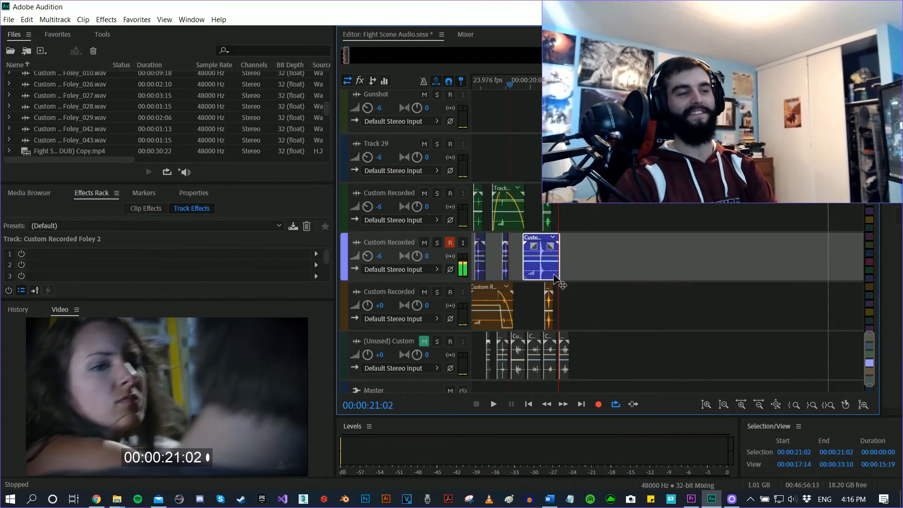
Move the take slightly later on Custom Recorded Foley 2 in two small shifts, playing the mix from 00:00:19:20 and 00:00:19:23.
left_click_drag(556, 279, 561, 278)
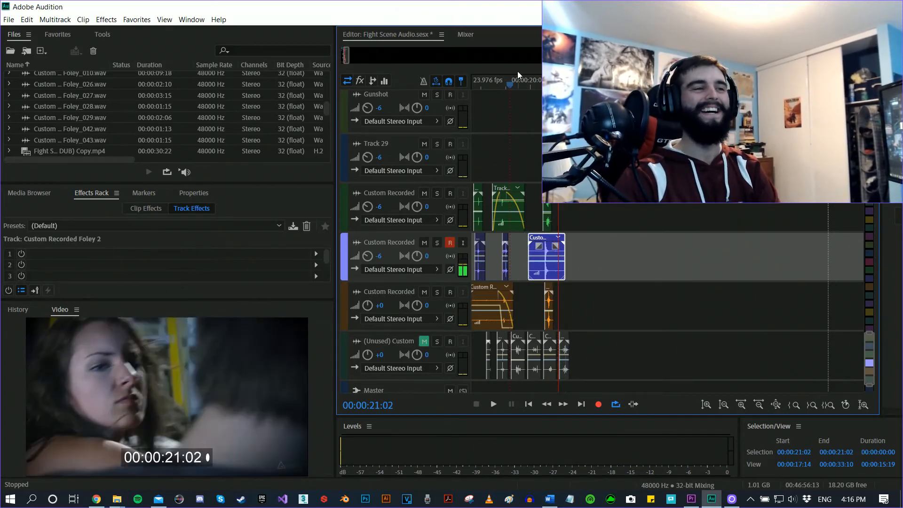
left_click(528, 86)
key("space")
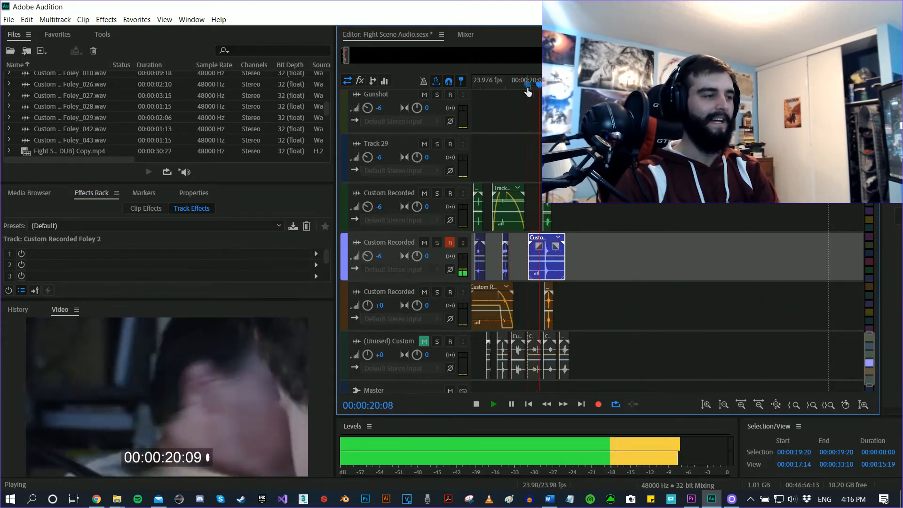
key("space")
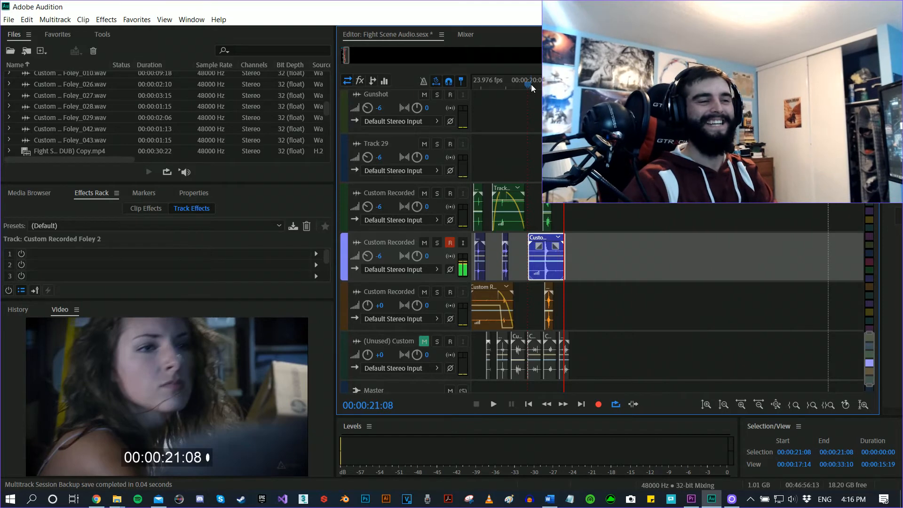
left_click_drag(551, 267, 556, 267)
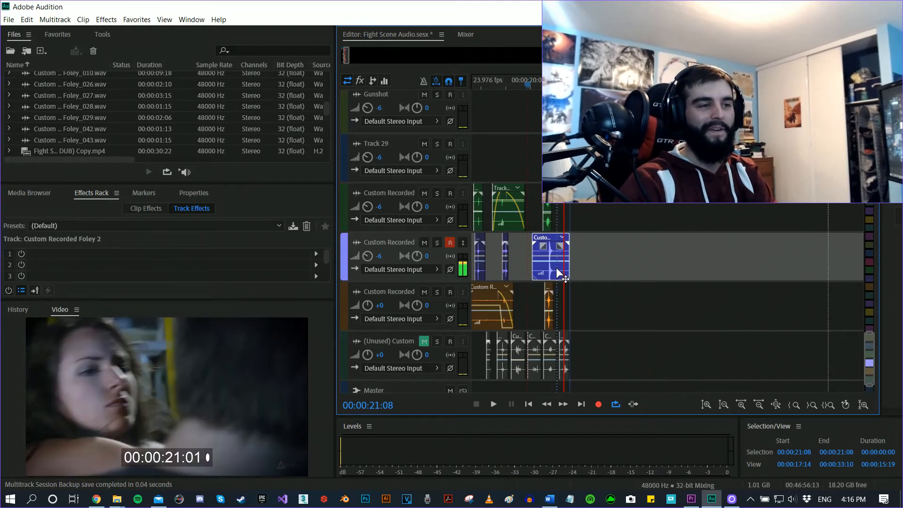
left_click(530, 87)
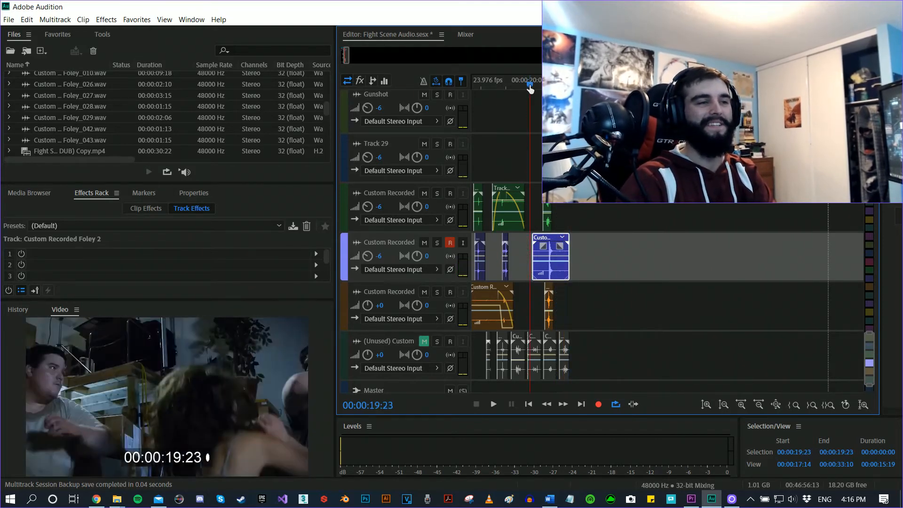
key("space")
key("space")
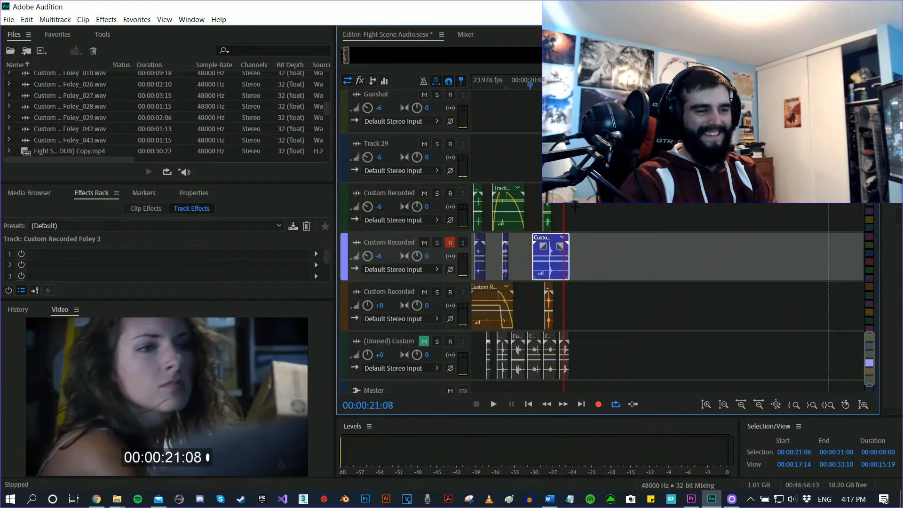
Move the take slightly earlier on Custom Recorded Foley 2 and play the full mix from 00:00:20:04.
left_click_drag(562, 268, 558, 267)
left_click(536, 87)
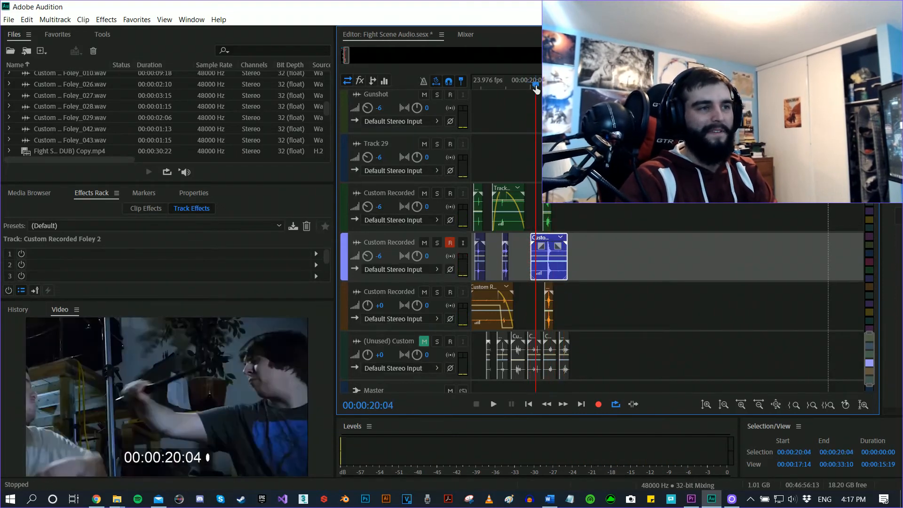
key("space")
key("space")
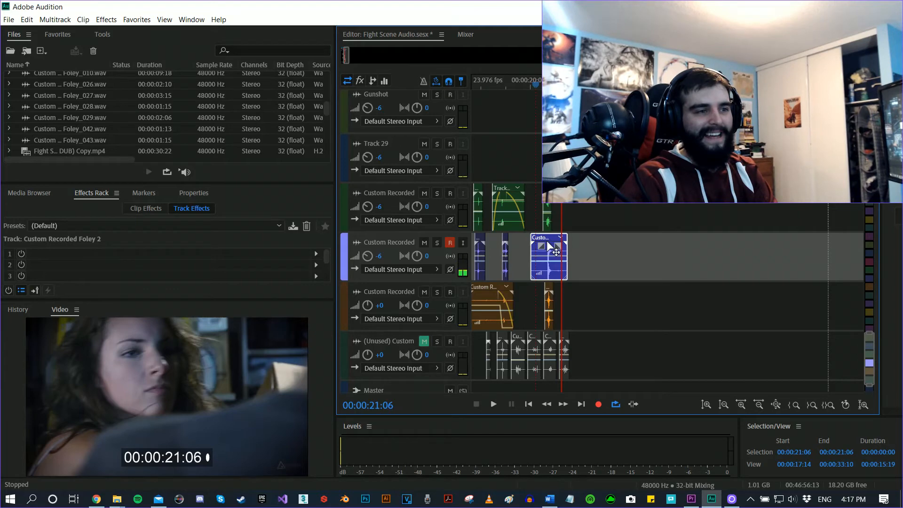
Move the take a little earlier again and play the full mix from 00:00:19:07 and from 00:00:20:00.
left_click_drag(547, 241, 545, 241)
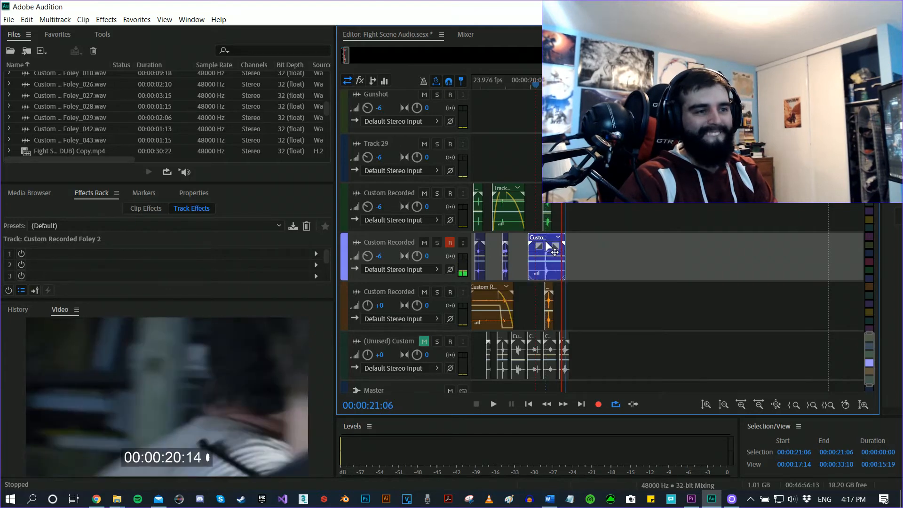
left_click(514, 85)
key("space")
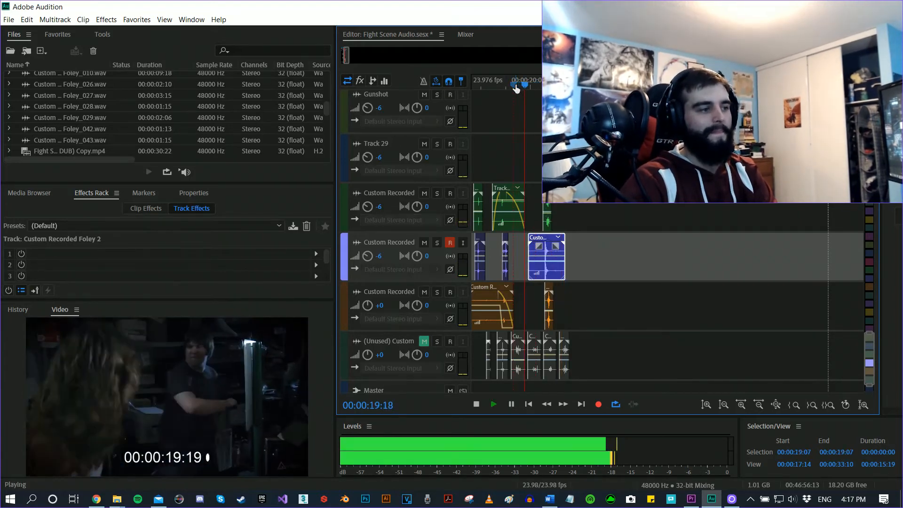
key("space")
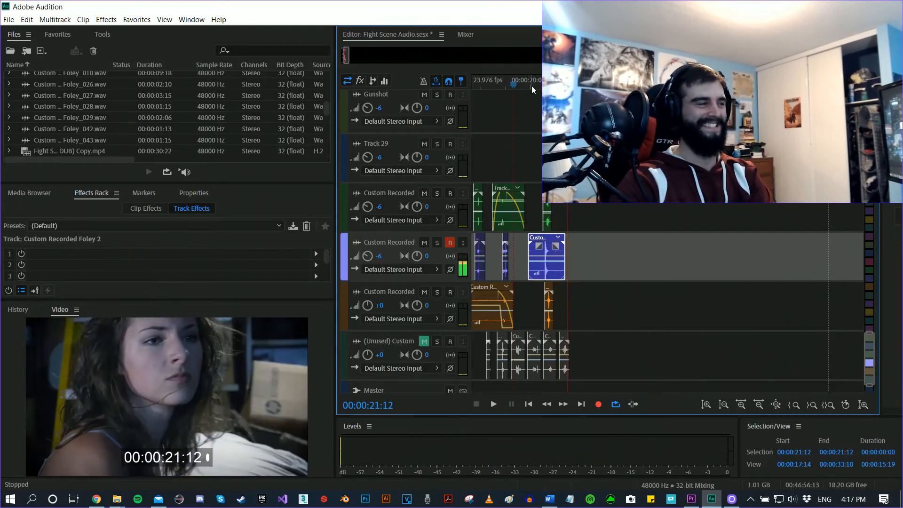
left_click(532, 85)
key("space")
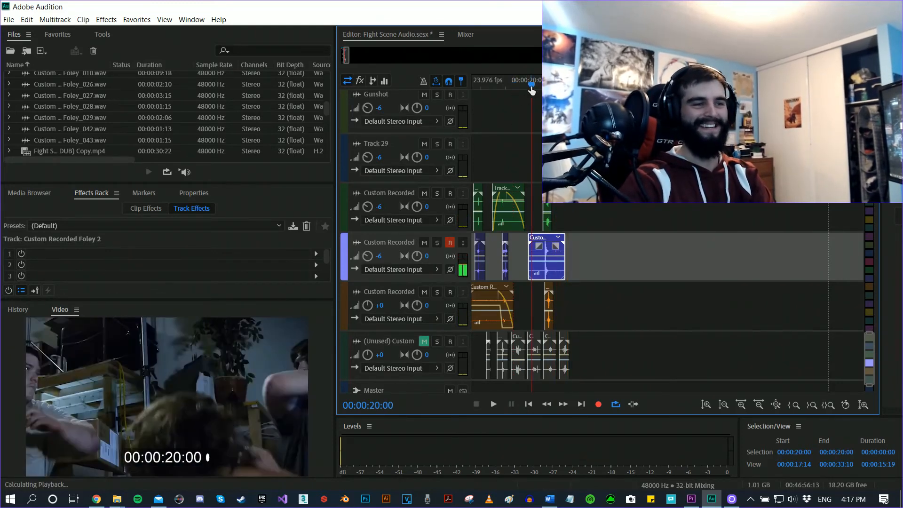
key("space")
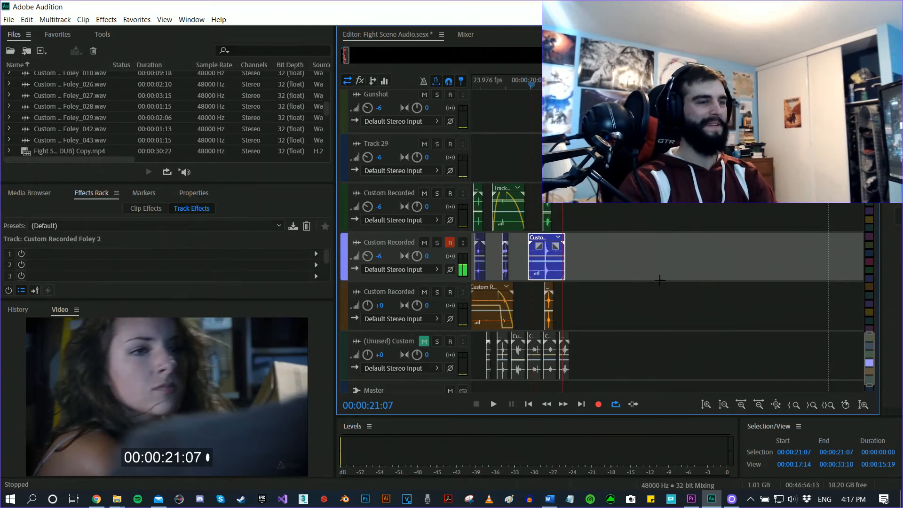
Delete the take on Custom Recorded Foley 2 and record a new one against the full mix from 00:00:20:01.
key("Delete")
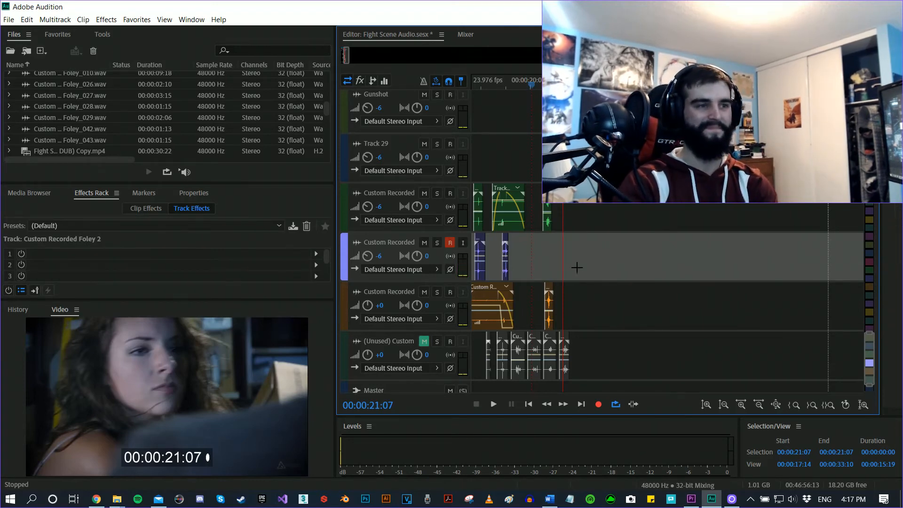
left_click(532, 84)
key("space")
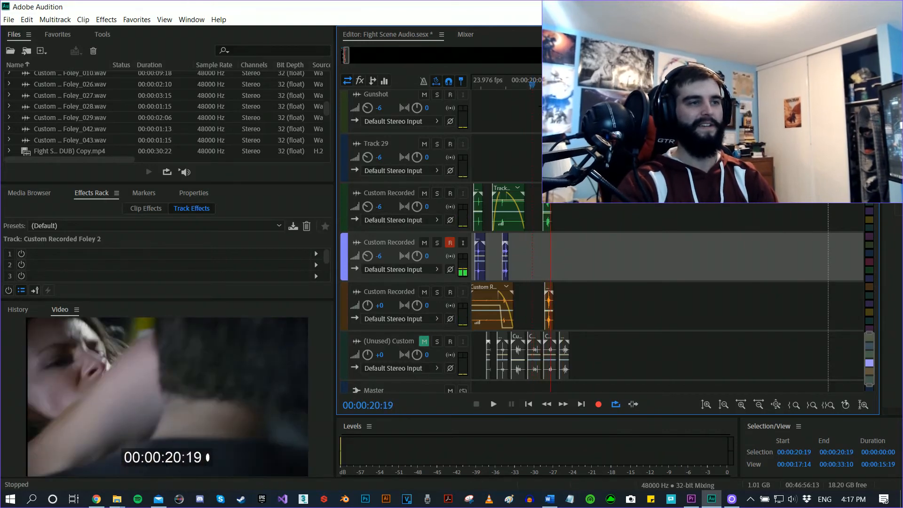
left_click(533, 86)
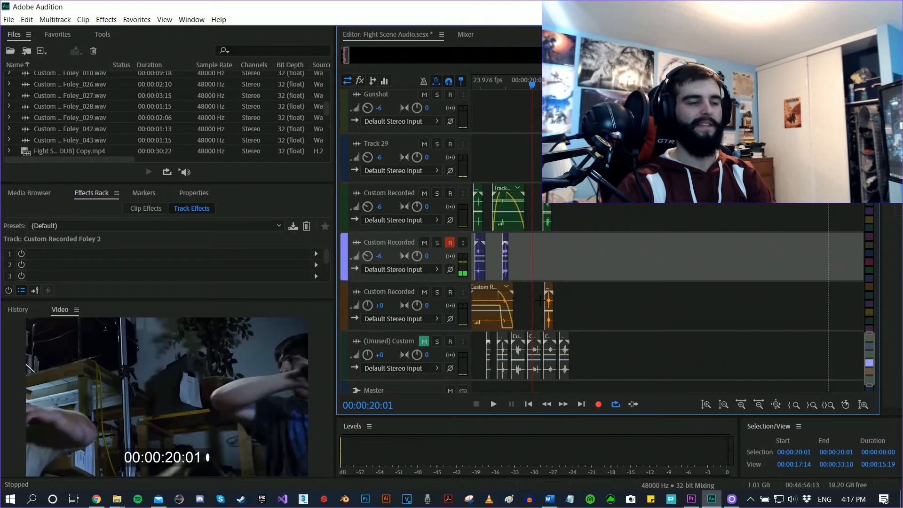
left_click(602, 404)
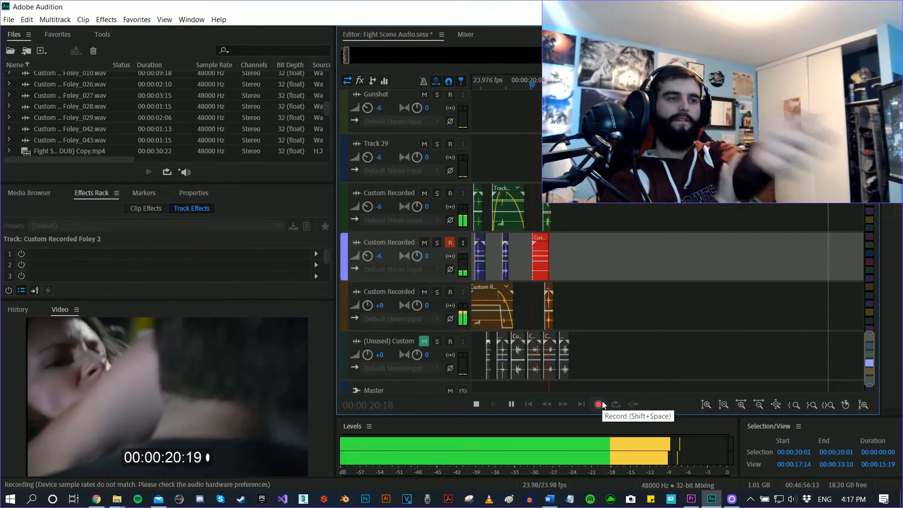
left_click(602, 405)
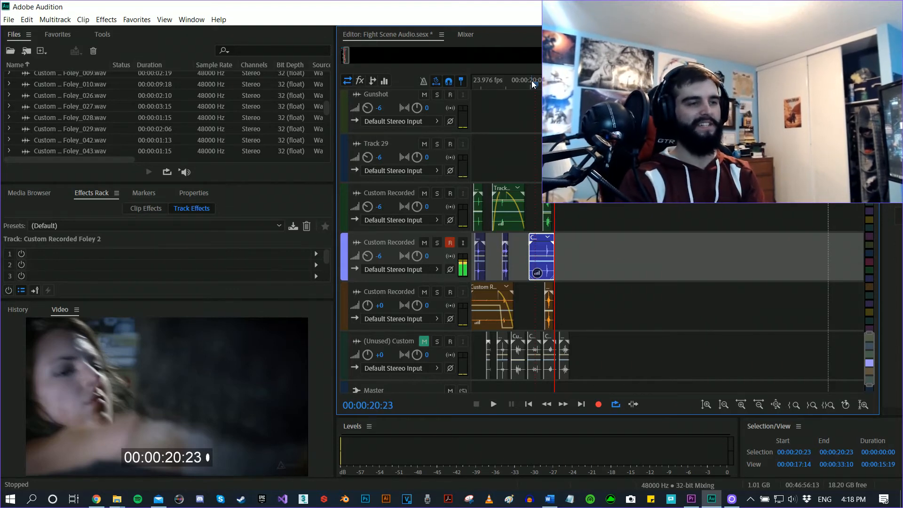
Solo Custom Recorded Foley 2 and play the new take from 00:00:20:07.
left_click(538, 80)
left_click(437, 242)
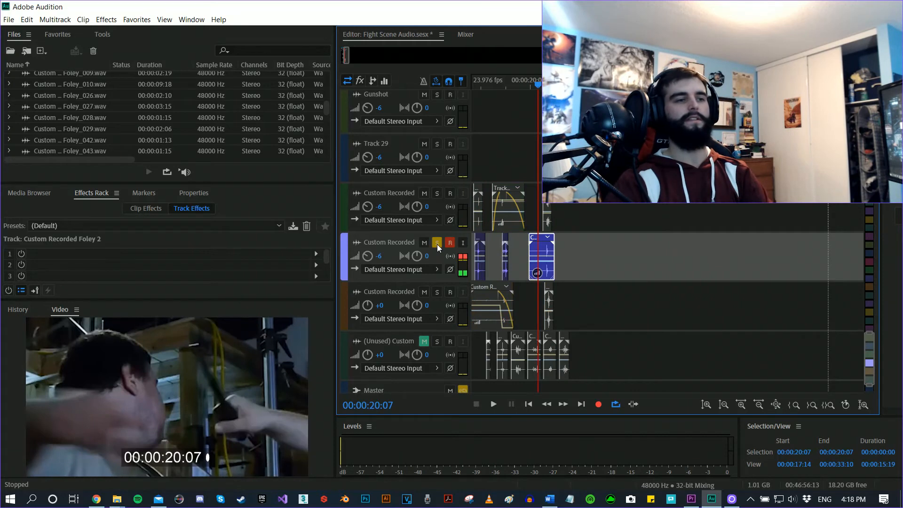
key("space")
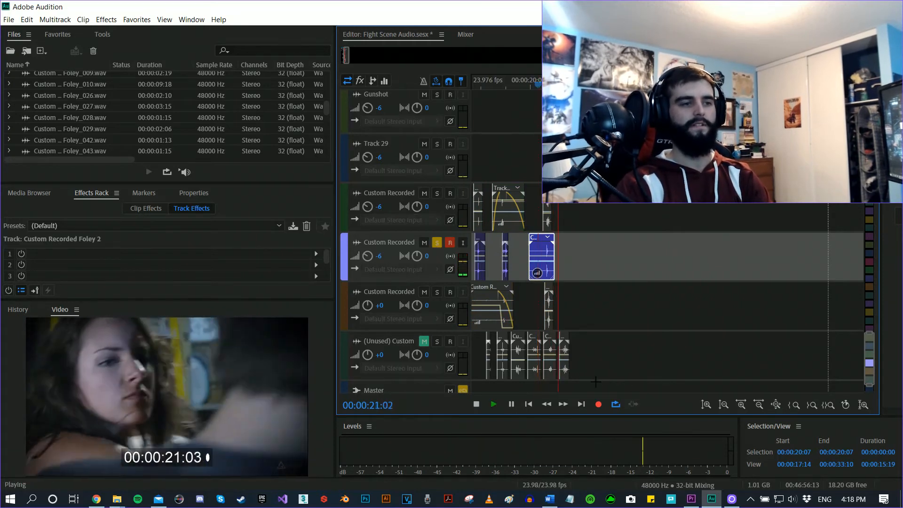
key("space")
Record another, longer take on the soloed Custom Recorded Foley 2 track, starting at 00:00:21:05.
left_click(602, 407)
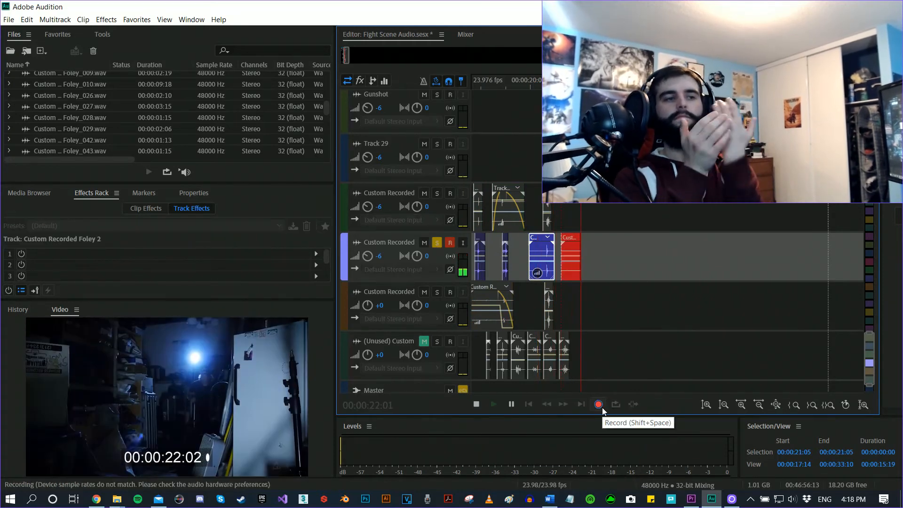
left_click(599, 405)
key("space")
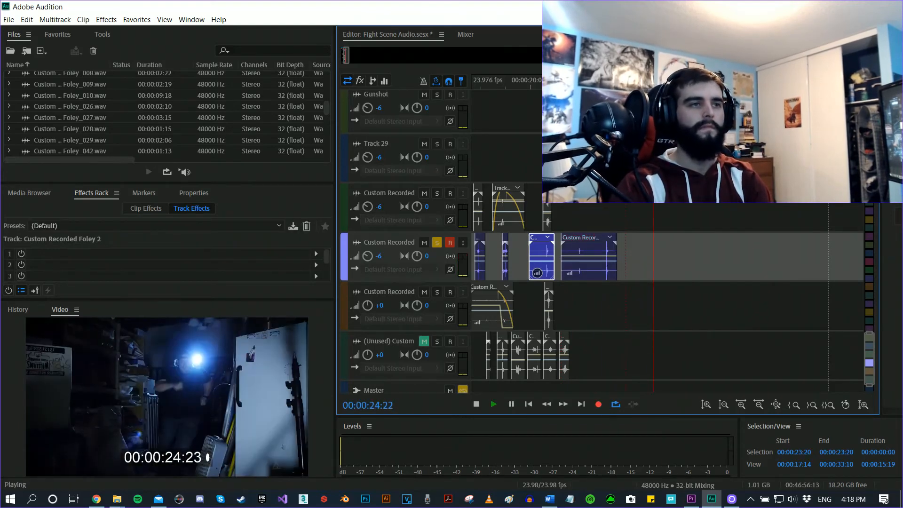
Move the longer take earlier on Custom Recorded Foley 2 to line up with the hit and play it from 00:00:20:03.
left_click(593, 81)
left_click(534, 84)
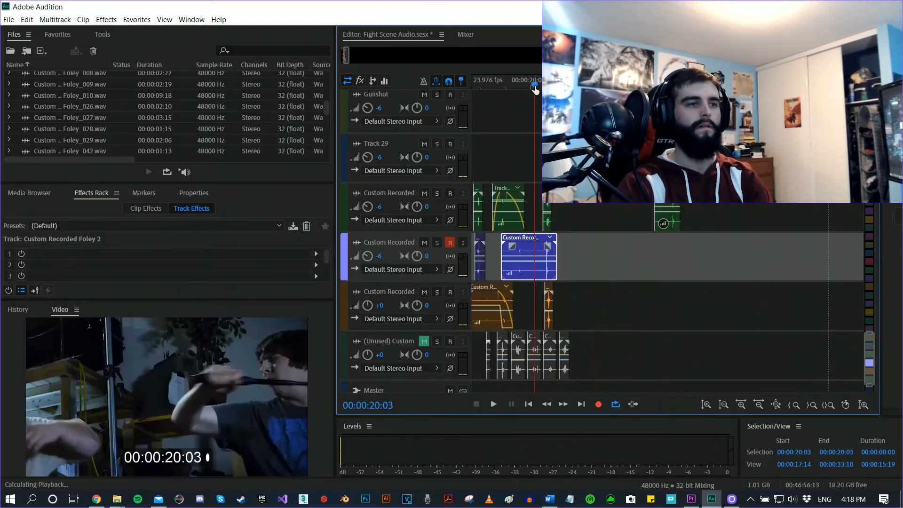
key("space")
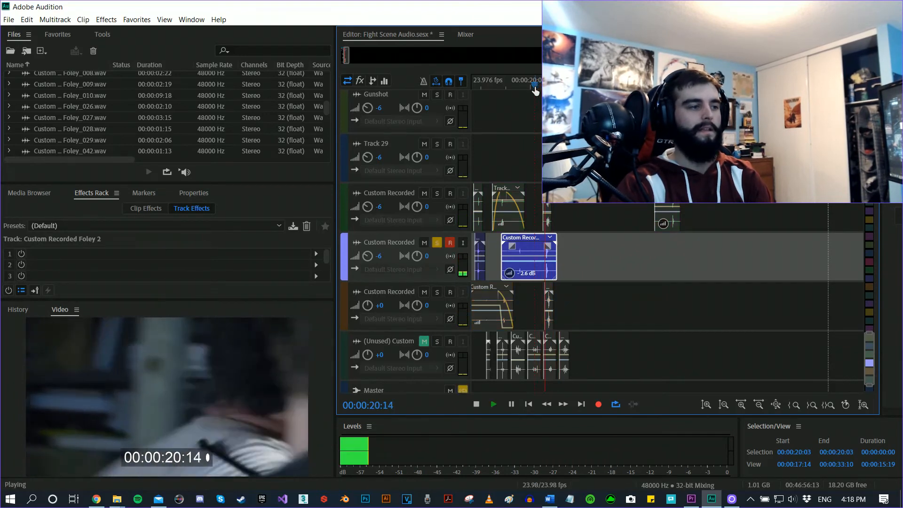
key("space")
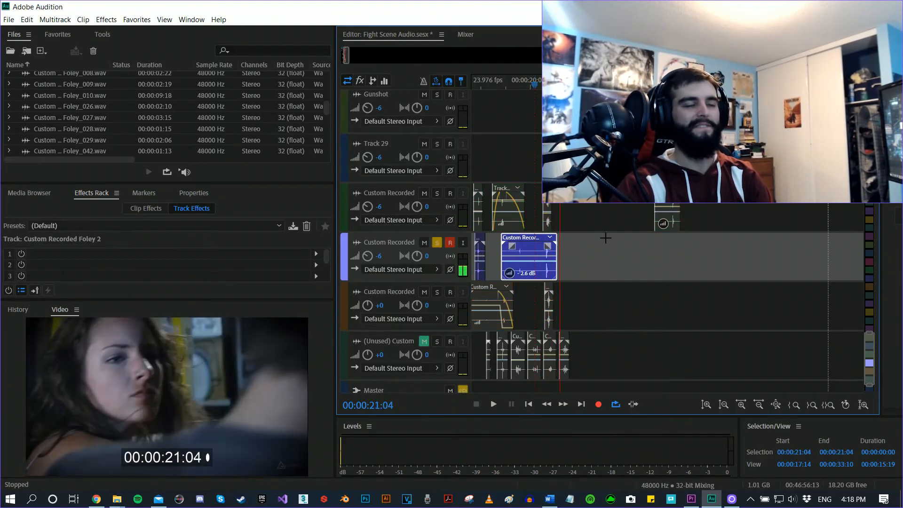
key("space")
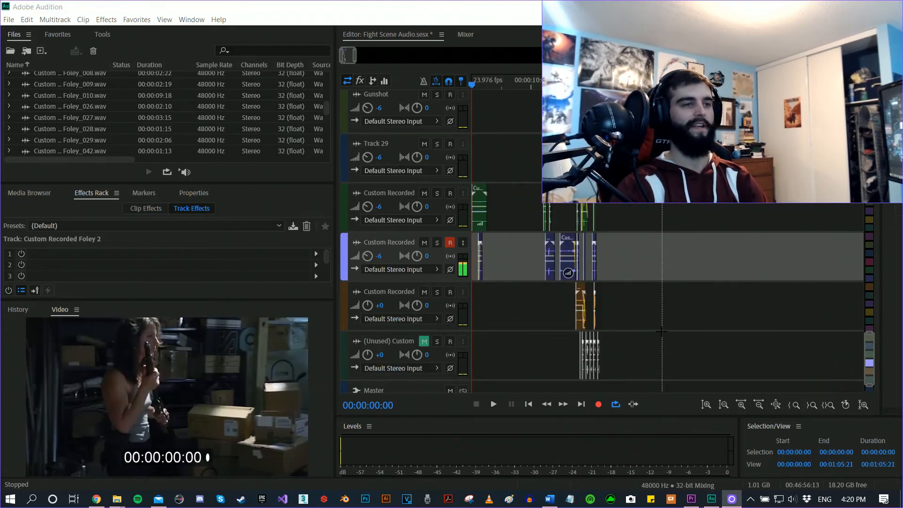
Play the opening seconds of the full mix from 00:00:00:00.
left_click(838, 339)
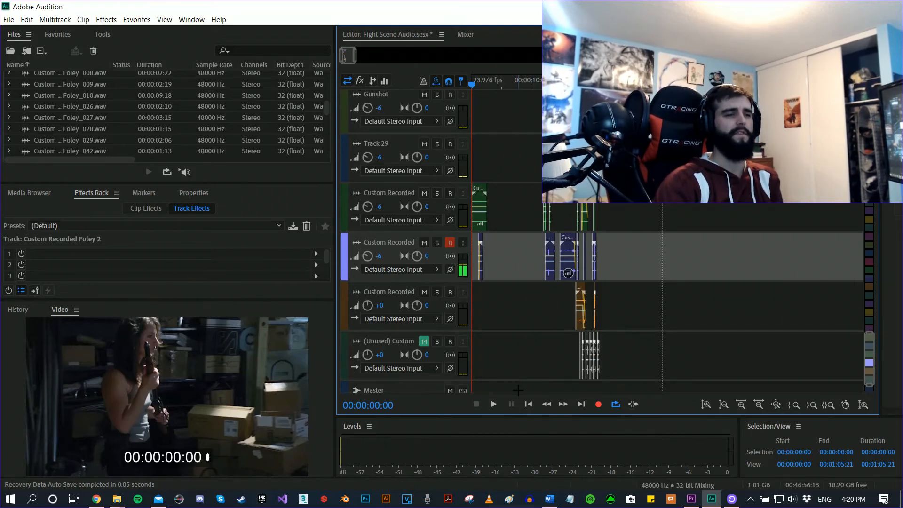
left_click(500, 407)
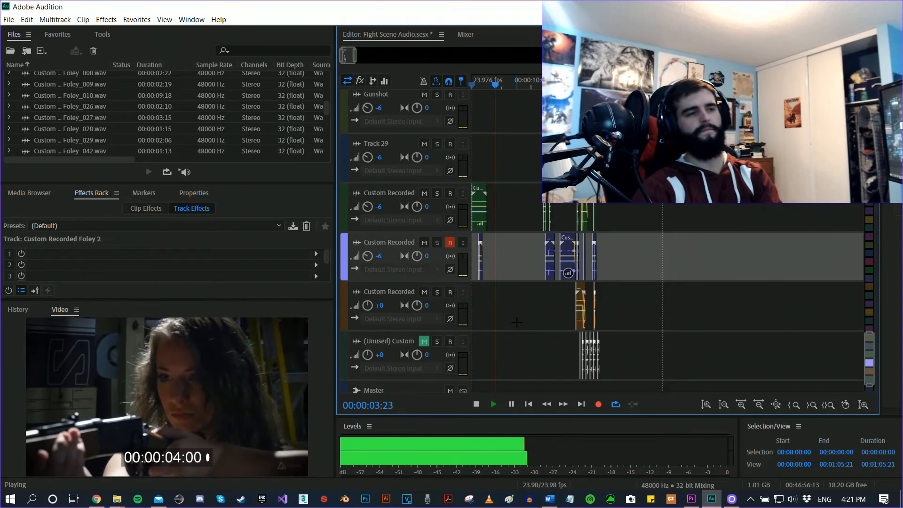
key("space")
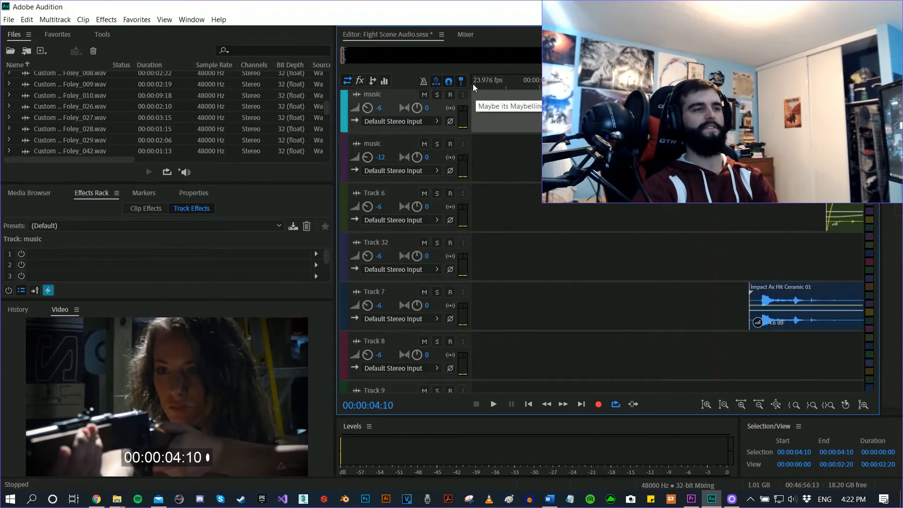
Return to 00:00:00:00, look over the early clips on Tracks 6 and 7, and play the whole scene with music.
left_click(473, 85)
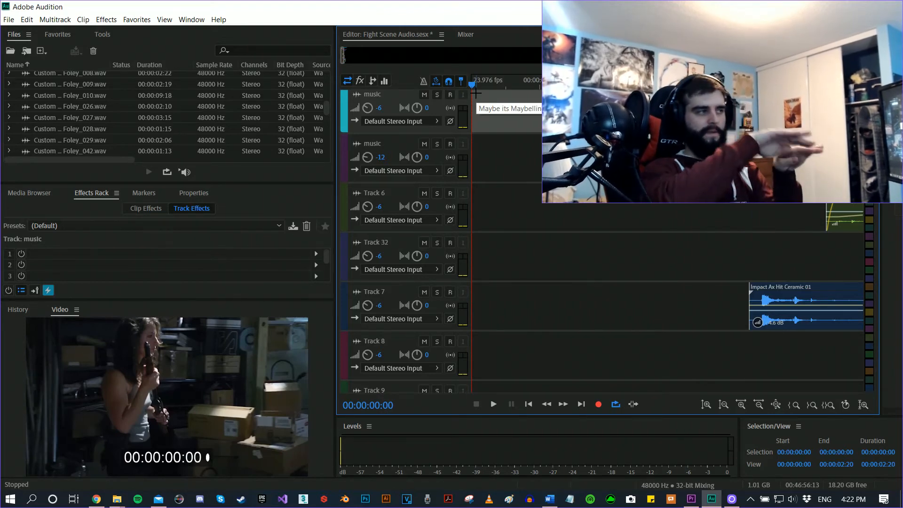
scroll(612, 221, "right", 5)
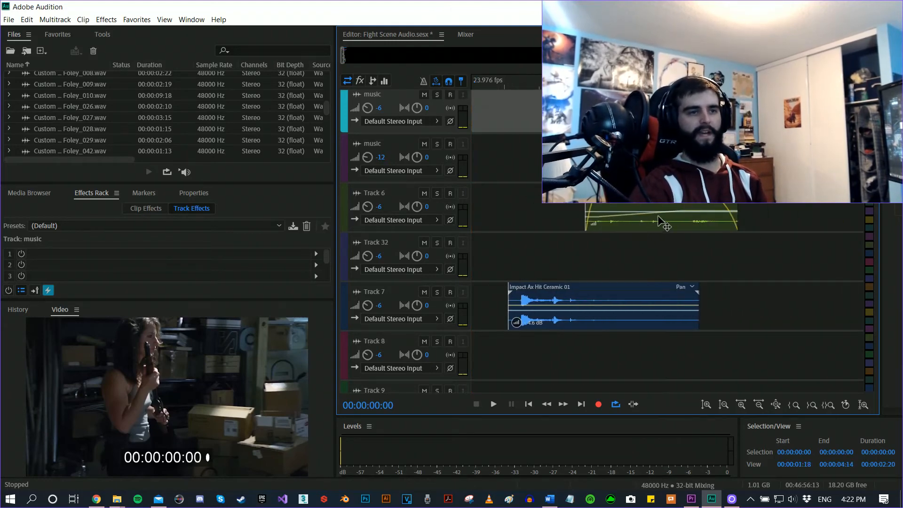
scroll(562, 256, "left", 2)
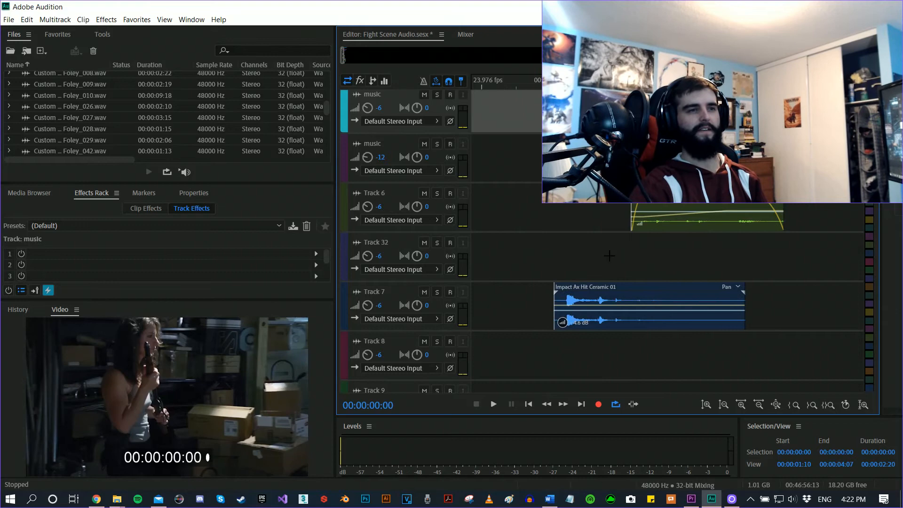
scroll(658, 235, "left", 3)
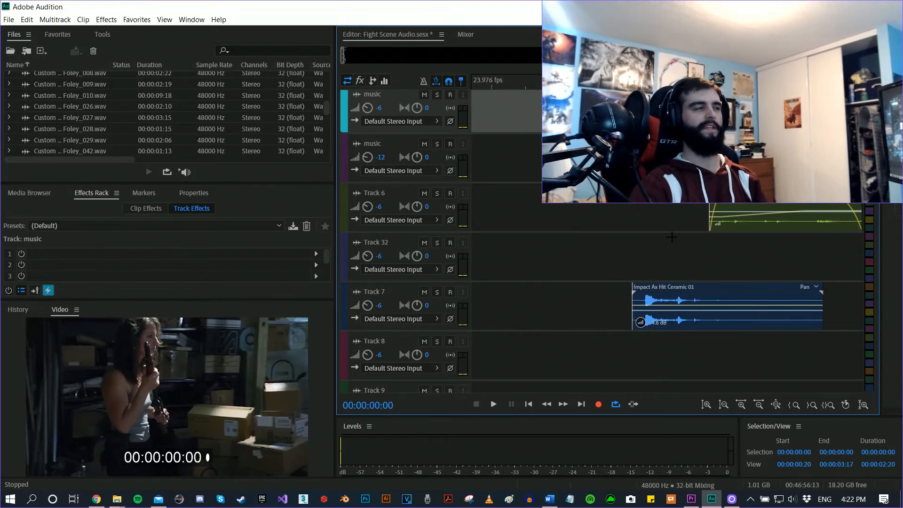
scroll(671, 234, "left", 3)
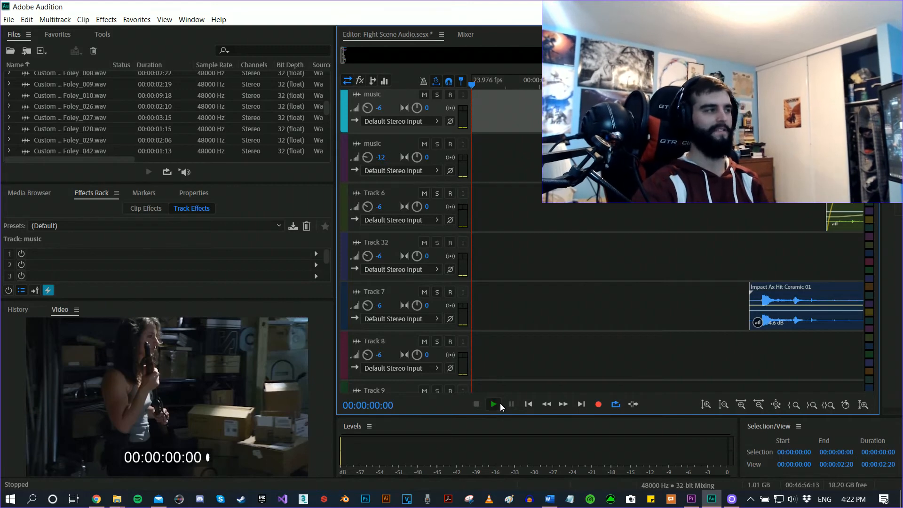
left_click(501, 403)
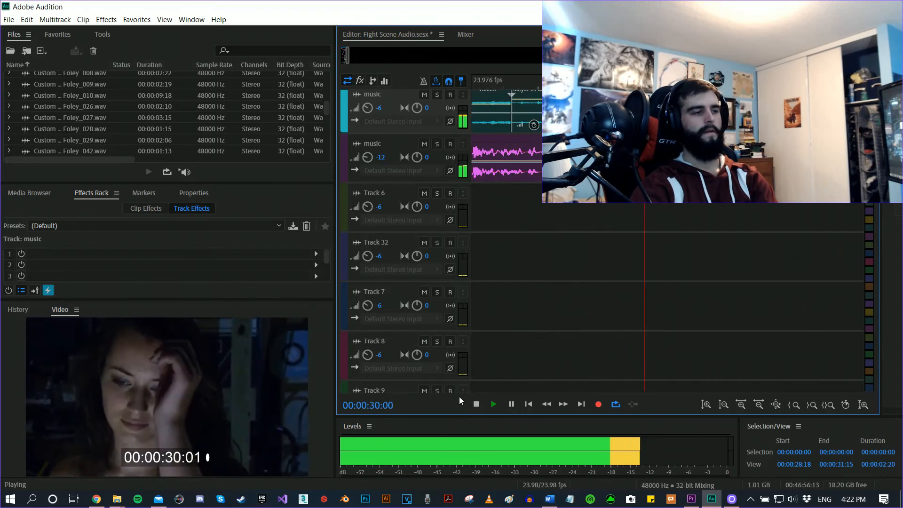
Stop the full-scene playback and play the opening footsteps on Track 30 from 00:00:00:01, repeating from near the start.
key("space")
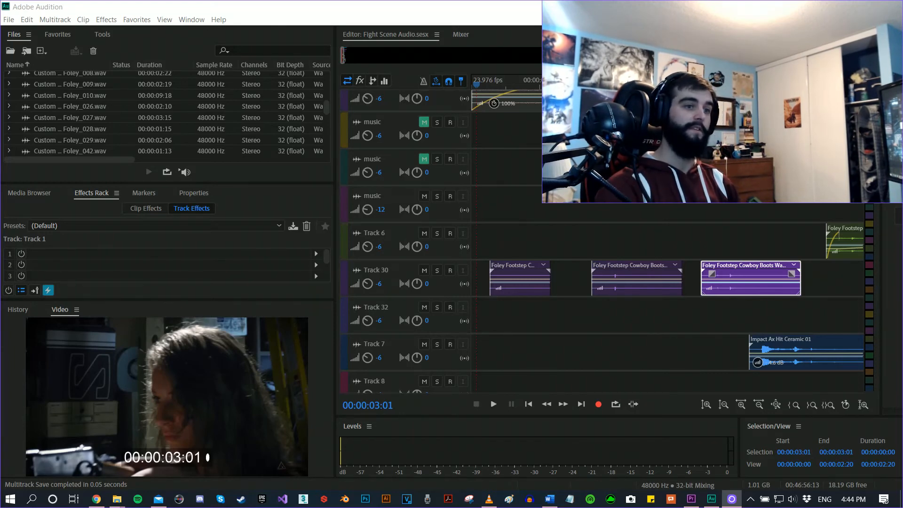
left_click(480, 88)
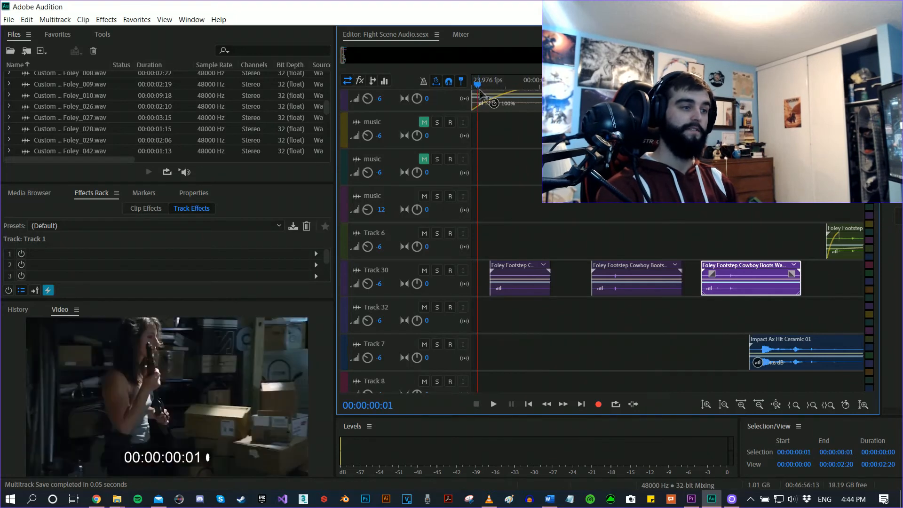
key("space")
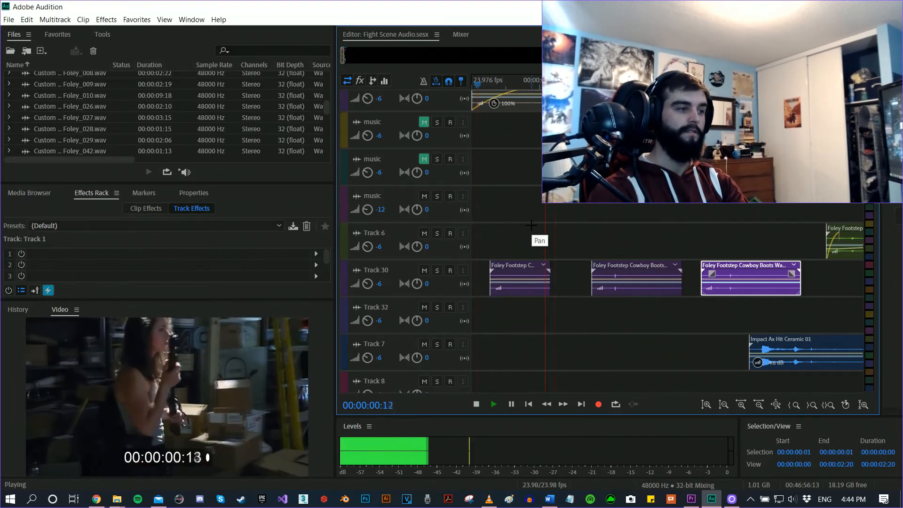
key("space")
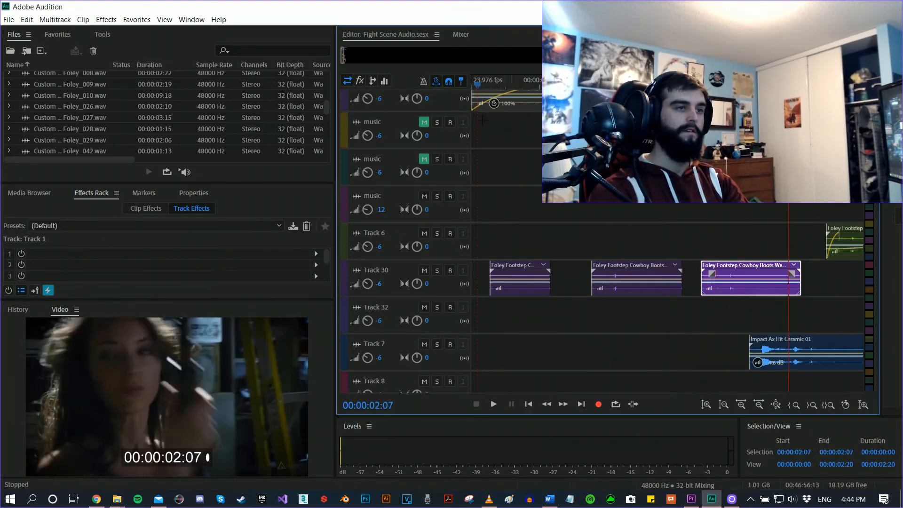
left_click(479, 85)
key("space")
key("space")
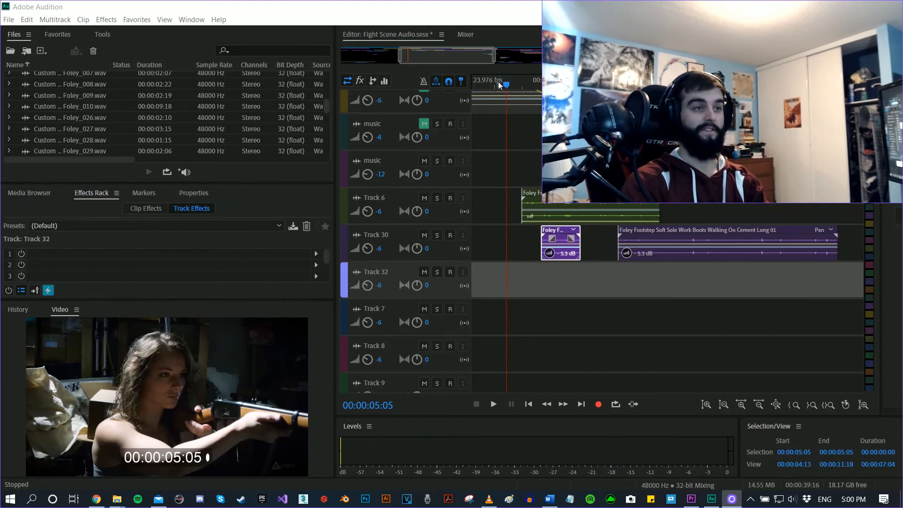
Play the scene from 00:00:04:18, leading up to the footstep clips on Tracks 6 and 30.
left_click_drag(500, 84, 485, 104)
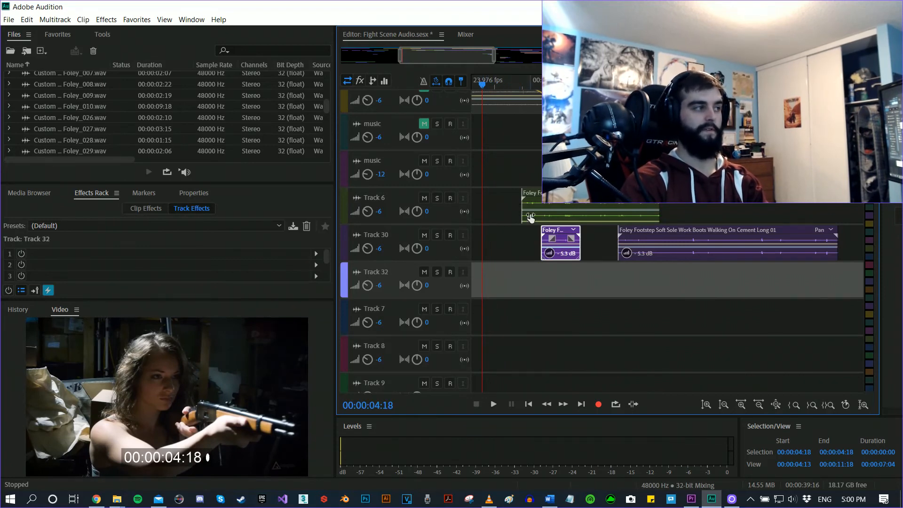
key("space")
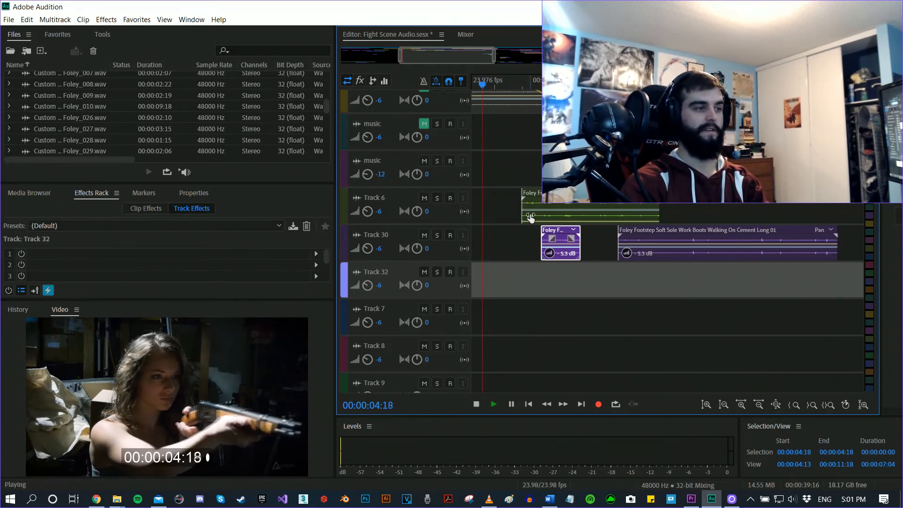
key("space")
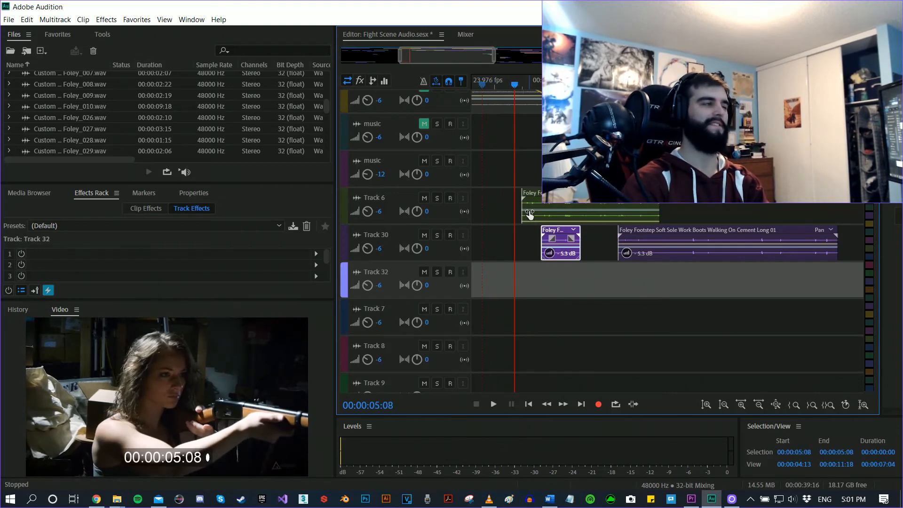
Compare the scene with Track 30 muted from 00:00:05:20 and unmuted from 00:00:04:22.
left_click(538, 236)
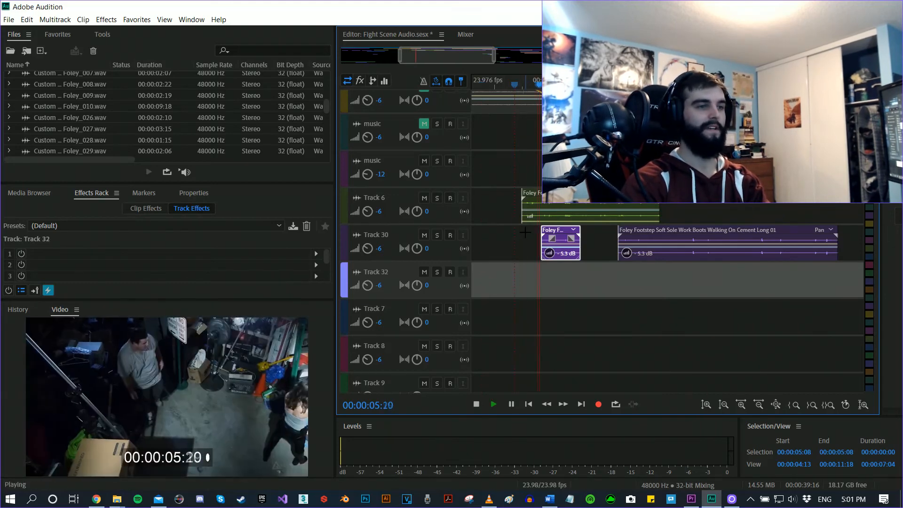
left_click(424, 235)
key("space")
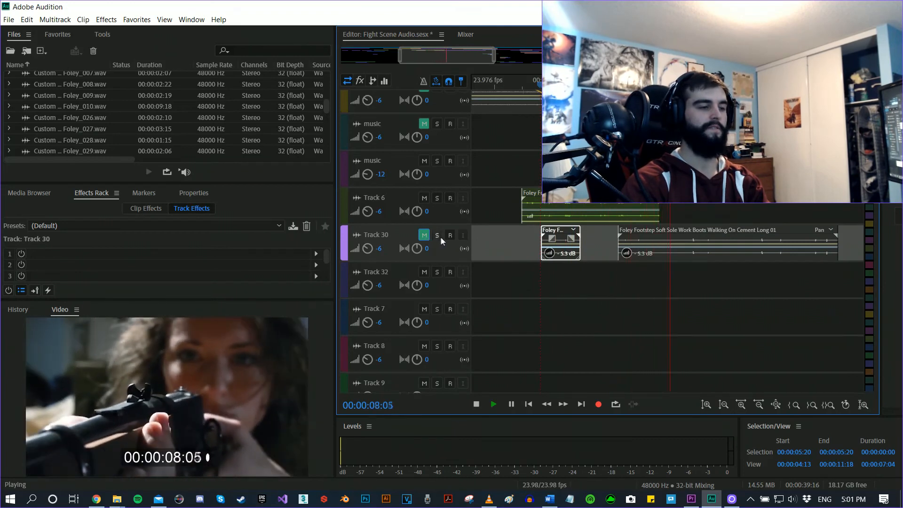
key("space")
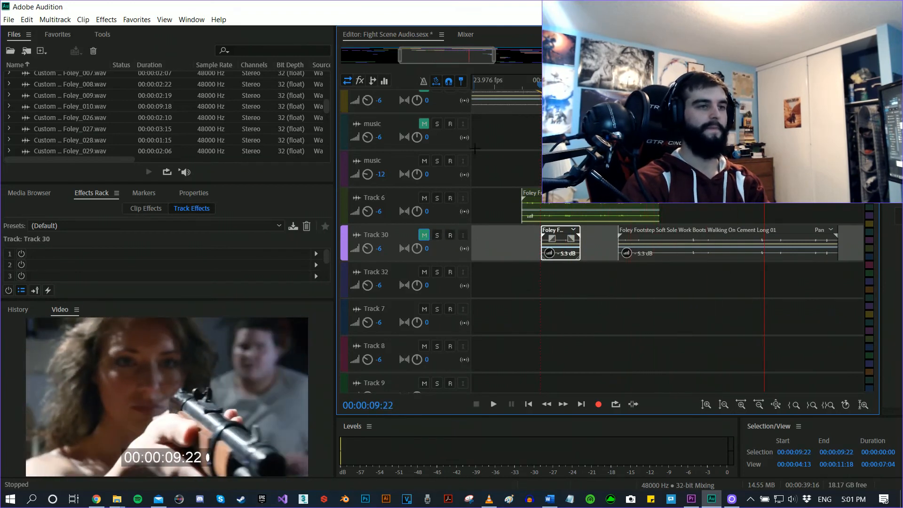
left_click(489, 102)
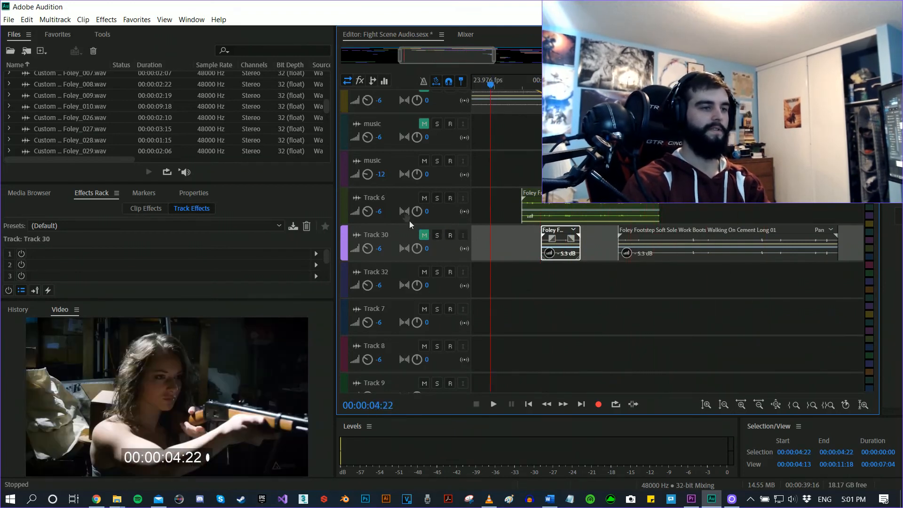
left_click(424, 235)
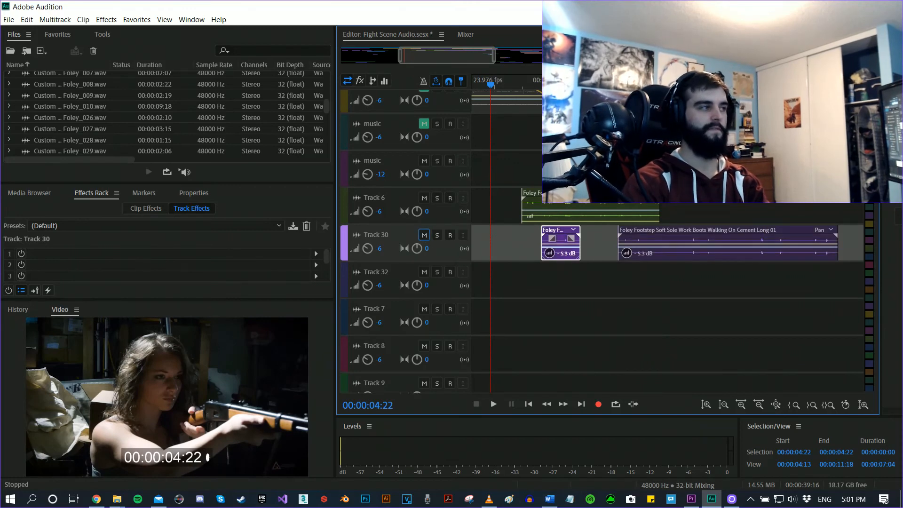
key("space")
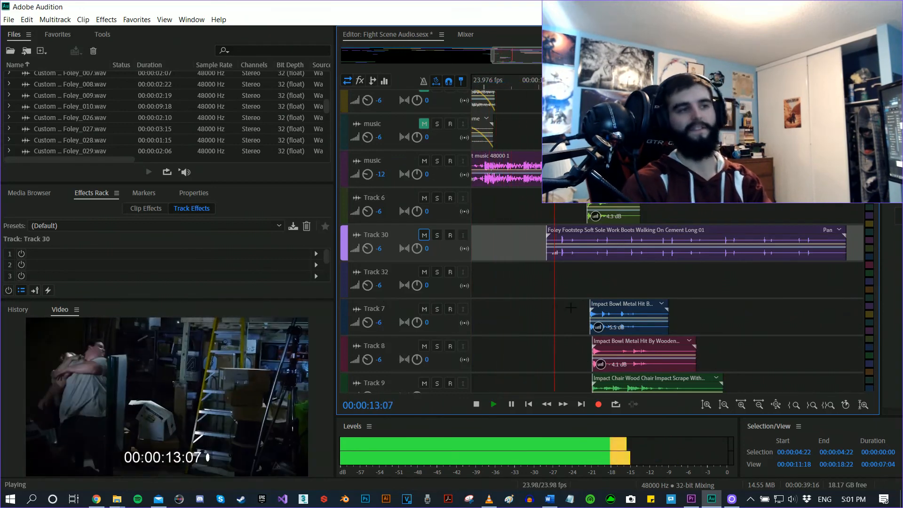
key("space")
Play the Foley Footstep Soft Sole Work Boots clip on Track 30 from 00:00:08:14.
left_click_drag(740, 307, 862, 197)
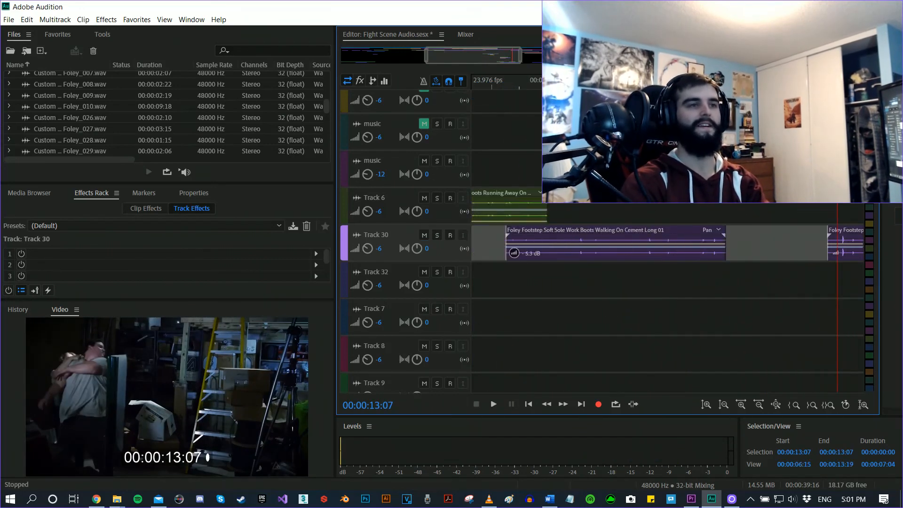
left_click(579, 84)
key("space")
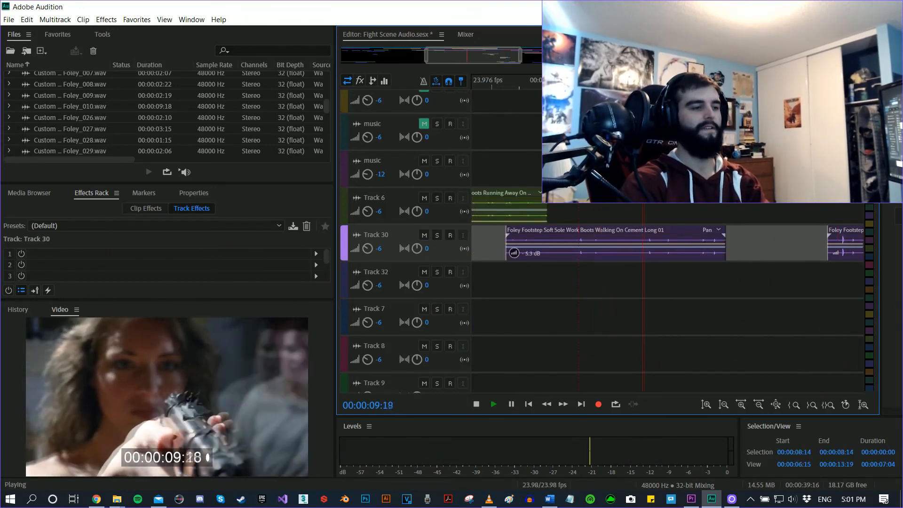
key("space")
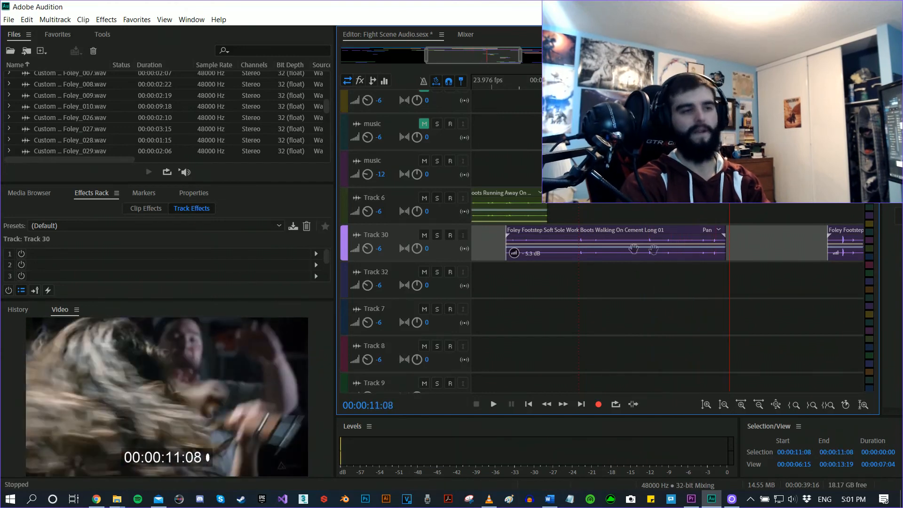
left_click_drag(617, 247, 731, 246)
left_click(516, 84)
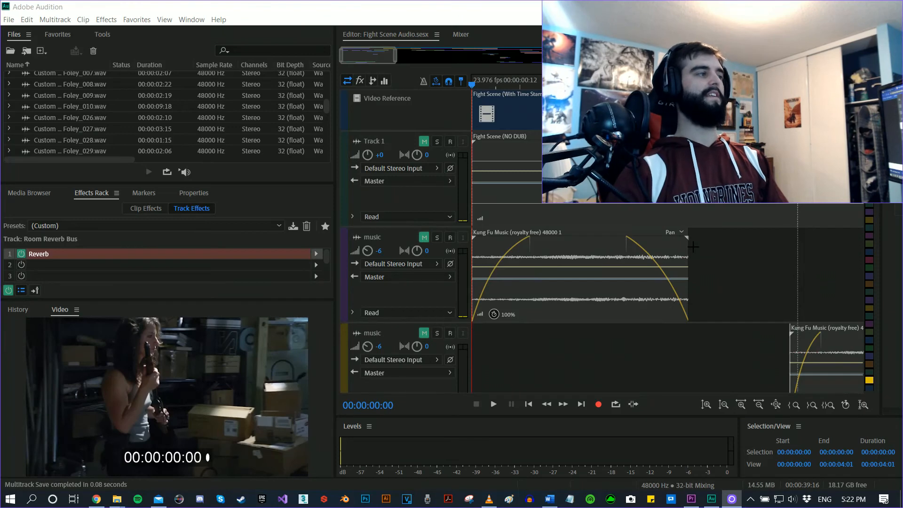
Check the track-adding options, including bus tracks, from the Master track and select the Room Reverb Bus.
scroll(693, 248, "down", 10)
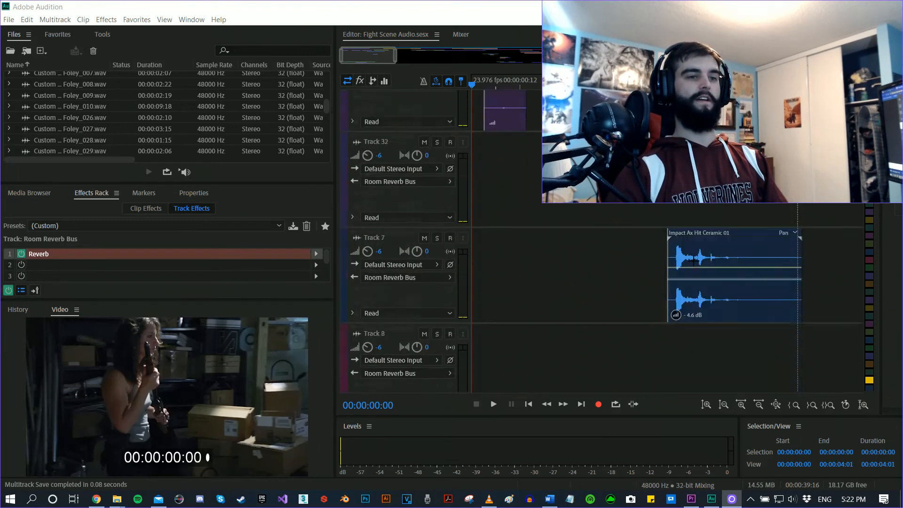
scroll(692, 263, "down", 15)
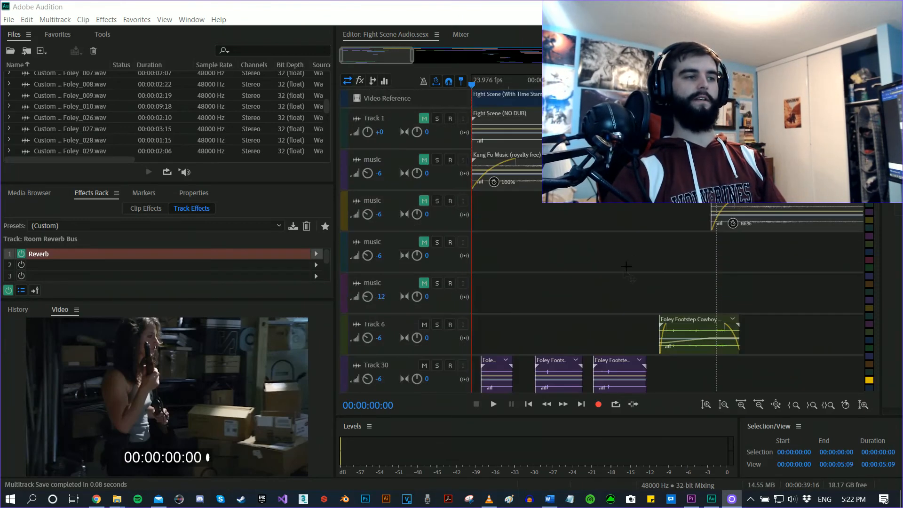
scroll(630, 267, "down", 2)
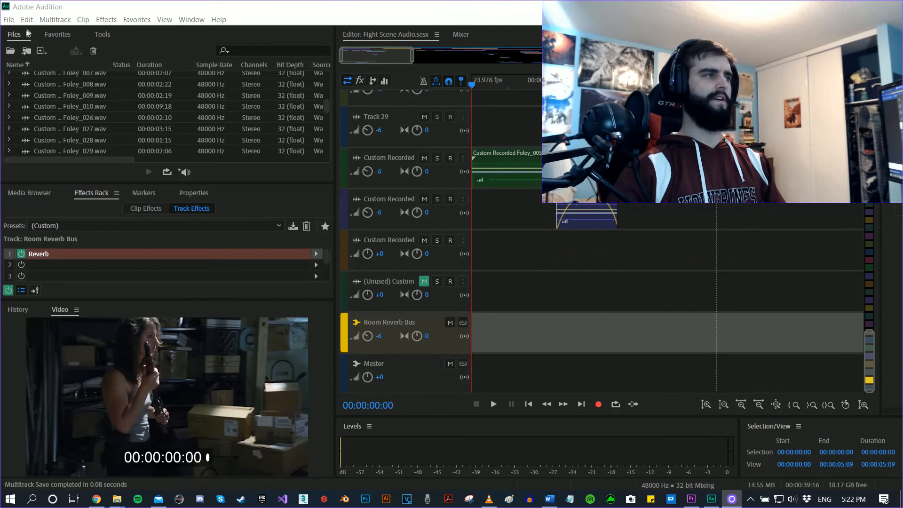
right_click(521, 368)
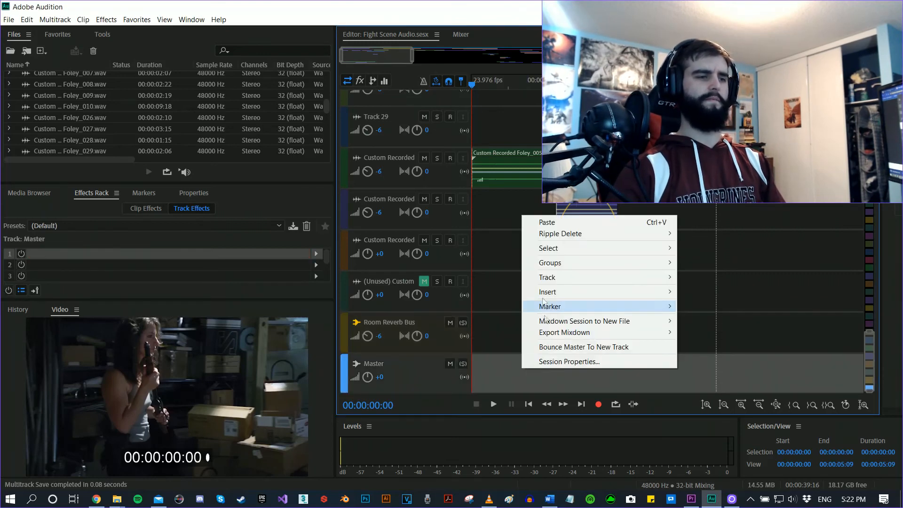
mouse_move(569, 246)
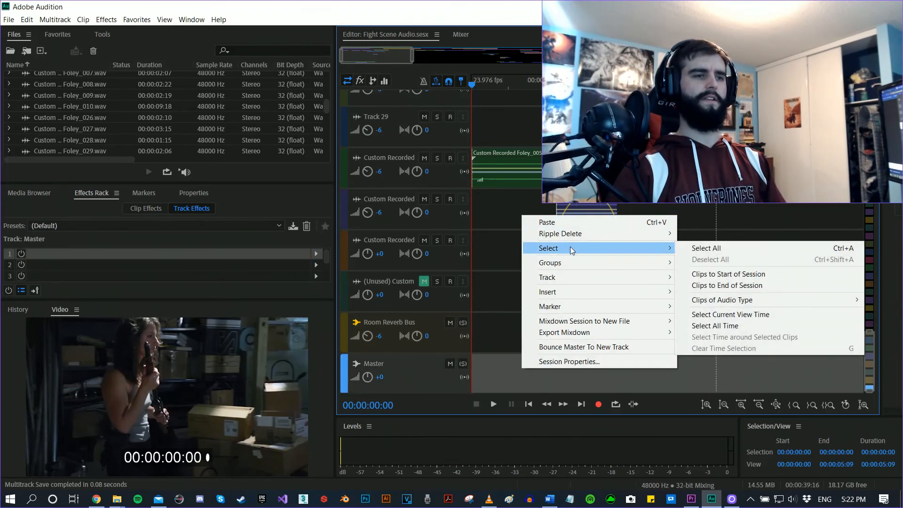
mouse_move(570, 281)
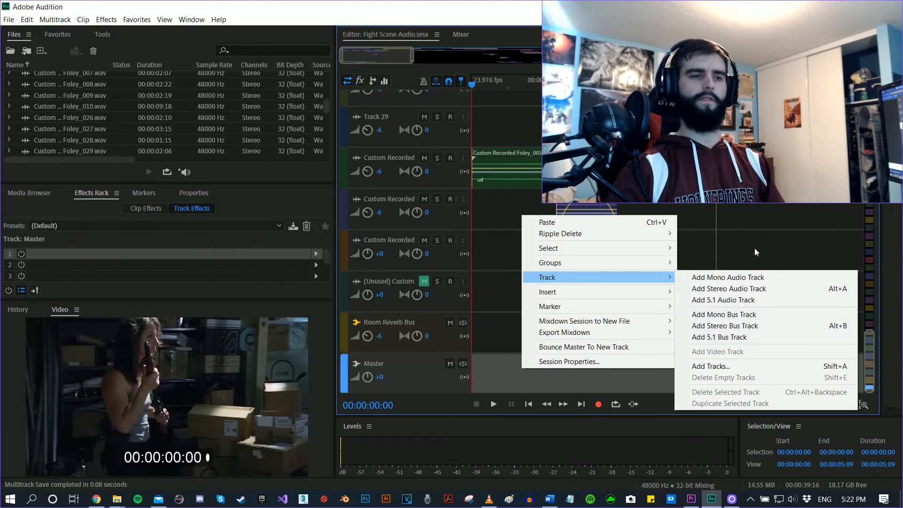
left_click(409, 250)
left_click(417, 322)
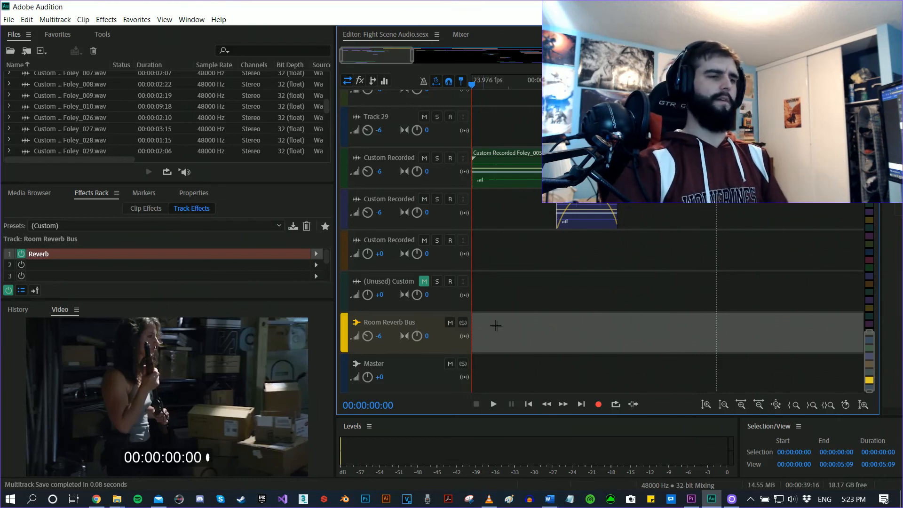
Expand the track heights and examine the Room Reverb Bus output options and its routing to Master.
scroll(502, 336, "up", 15)
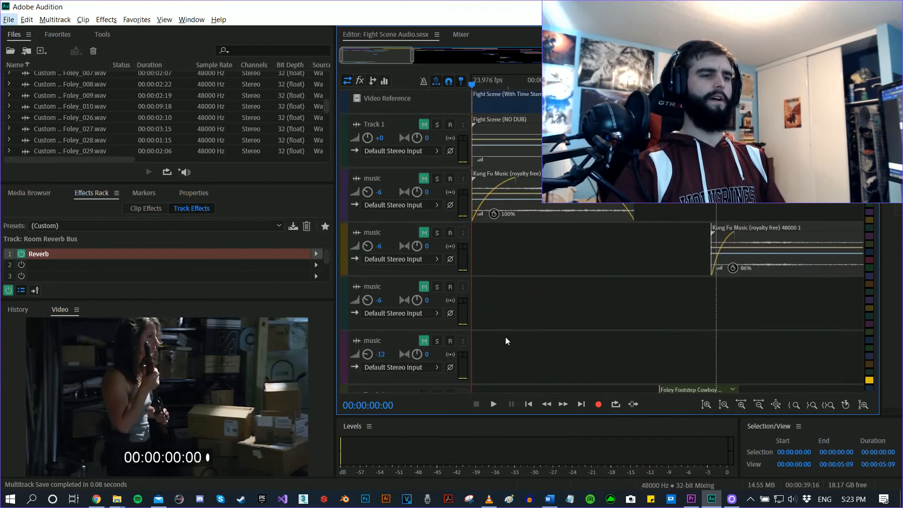
left_click(506, 336)
scroll(505, 336, "down", 15)
scroll(527, 335, "down", 5)
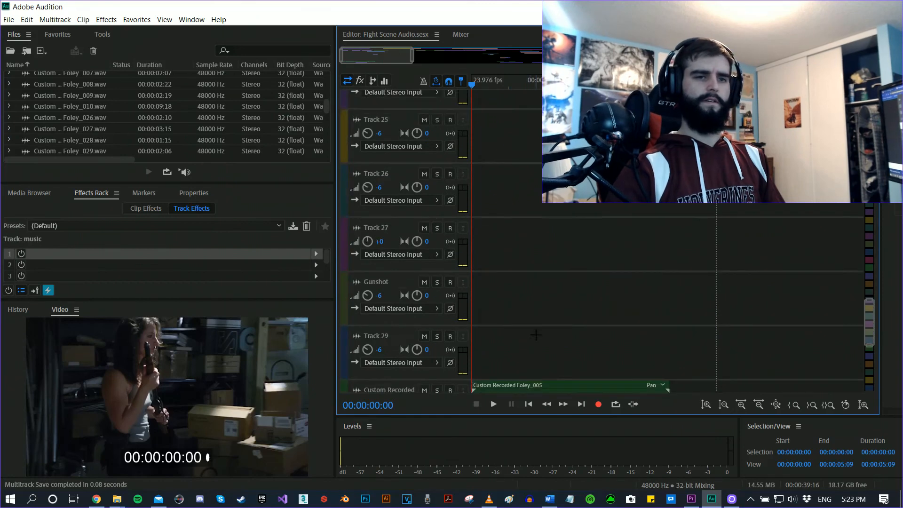
scroll(402, 323, "up", 3)
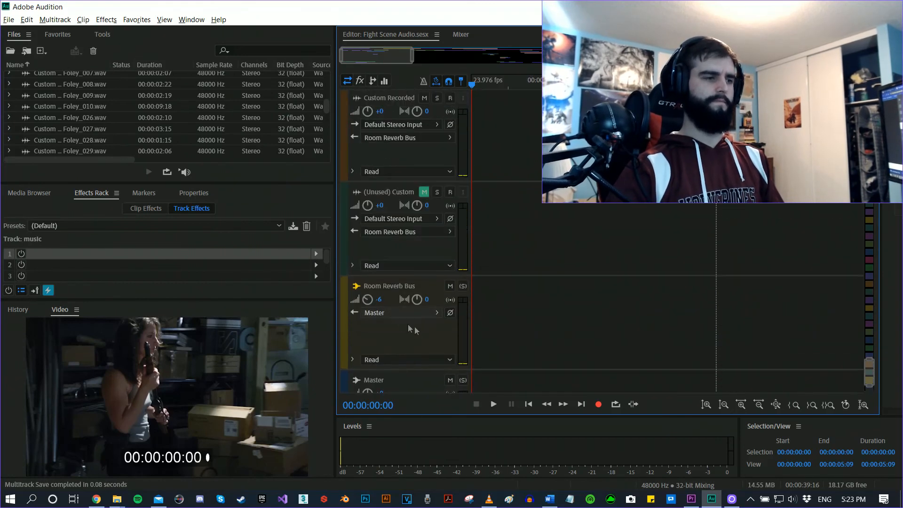
left_click(395, 314)
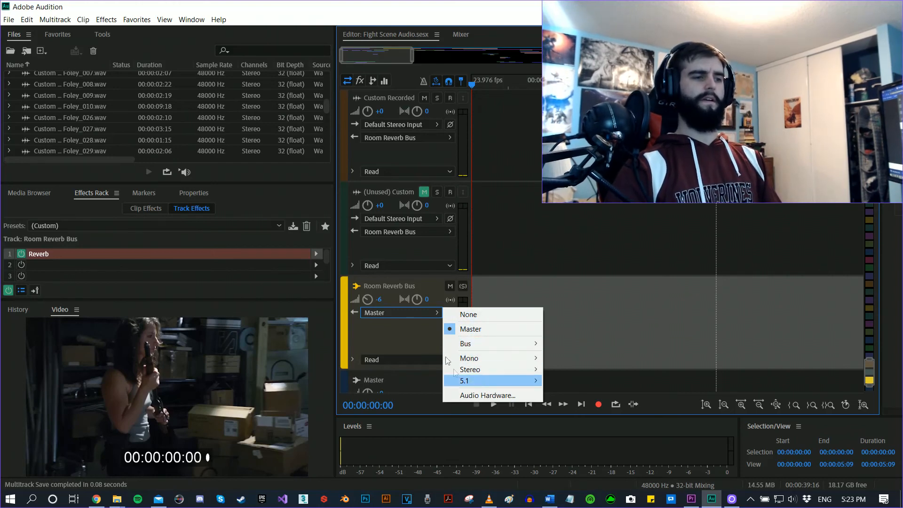
left_click(577, 337)
scroll(549, 299, "down", 1)
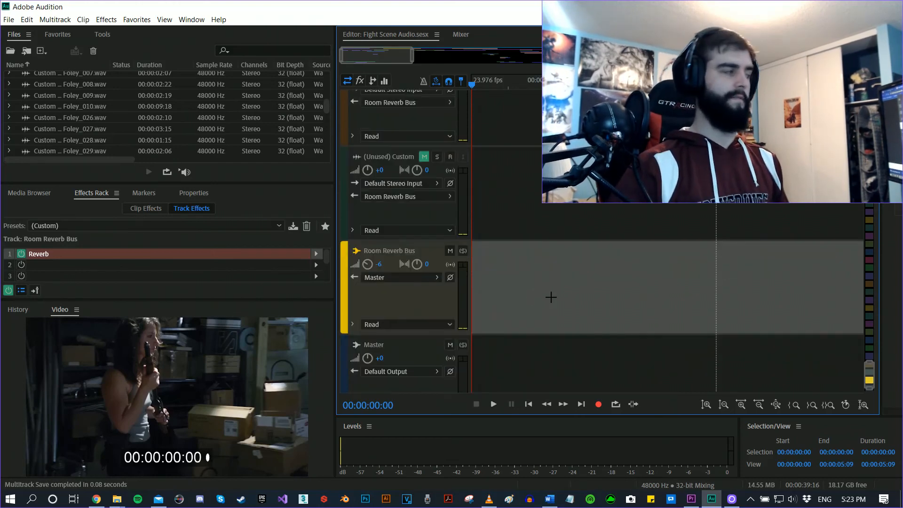
scroll(563, 303, "down", 1)
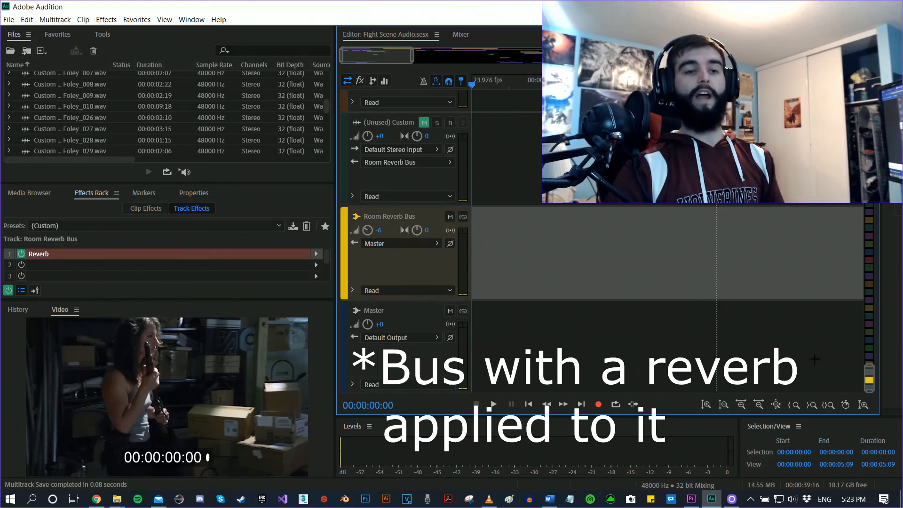
Examine the output assignments of the foley tracks and the music tracks.
left_click_drag(872, 382, 871, 148)
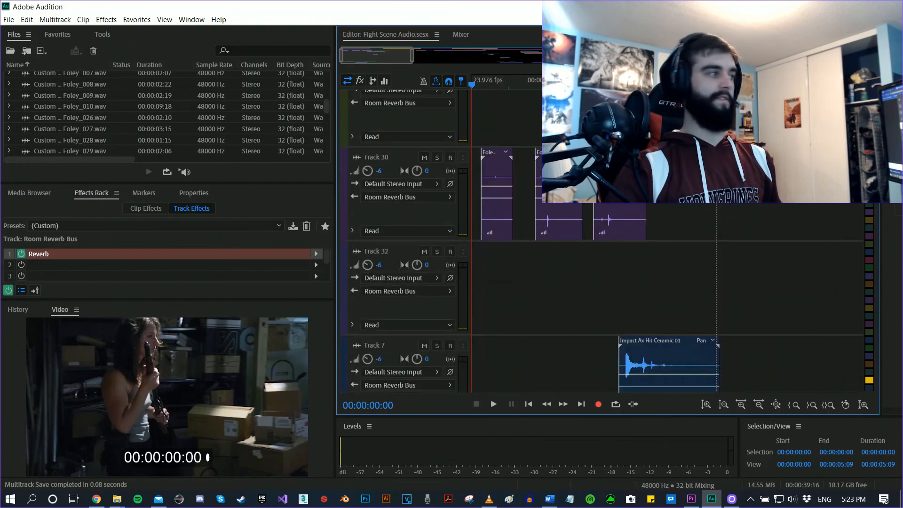
scroll(716, 155, "up", 10)
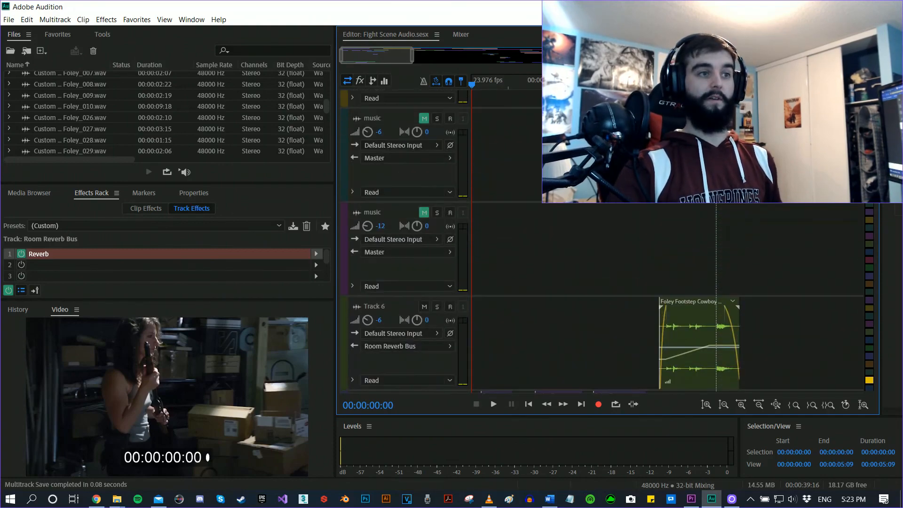
scroll(602, 242, "up", 1)
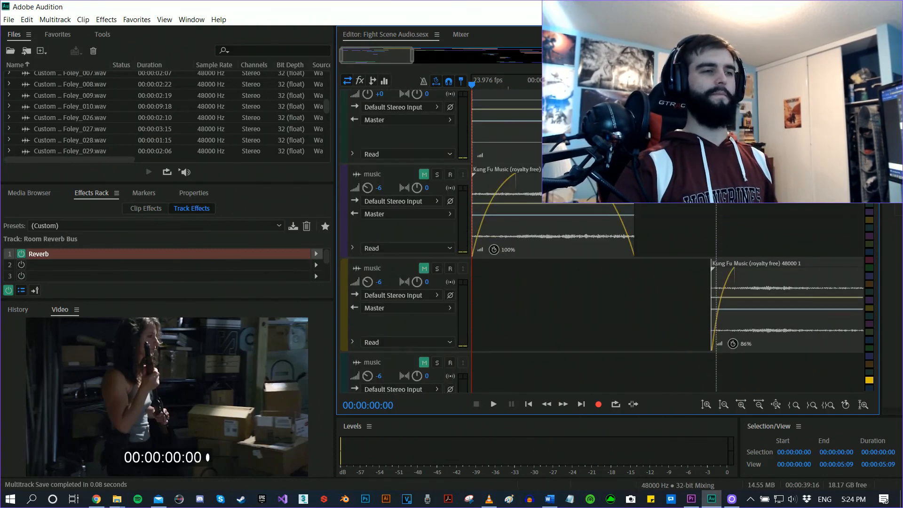
scroll(553, 230, "down", 6)
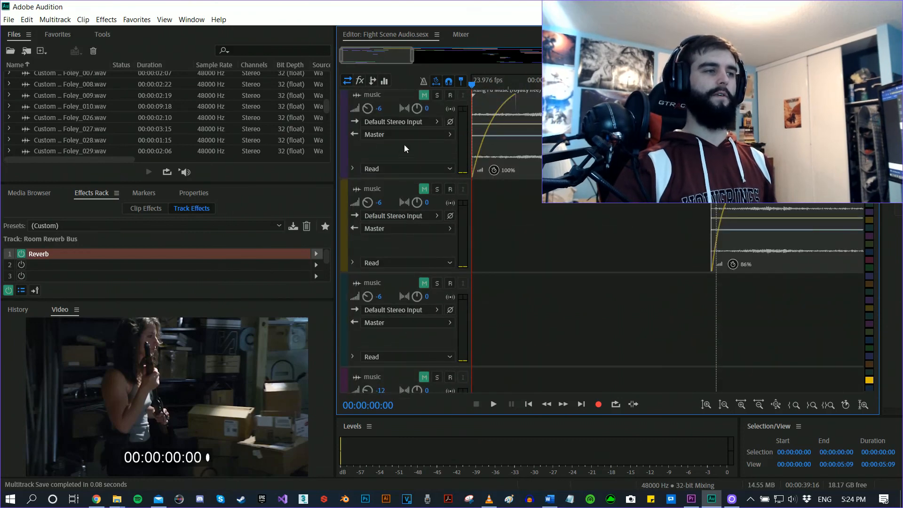
Compare the music tracks' Master routing with the Room Reverb Bus outputs of Track 6, Track 30, Track 32 and the Custom Recorded tracks.
scroll(378, 219, "down", 2)
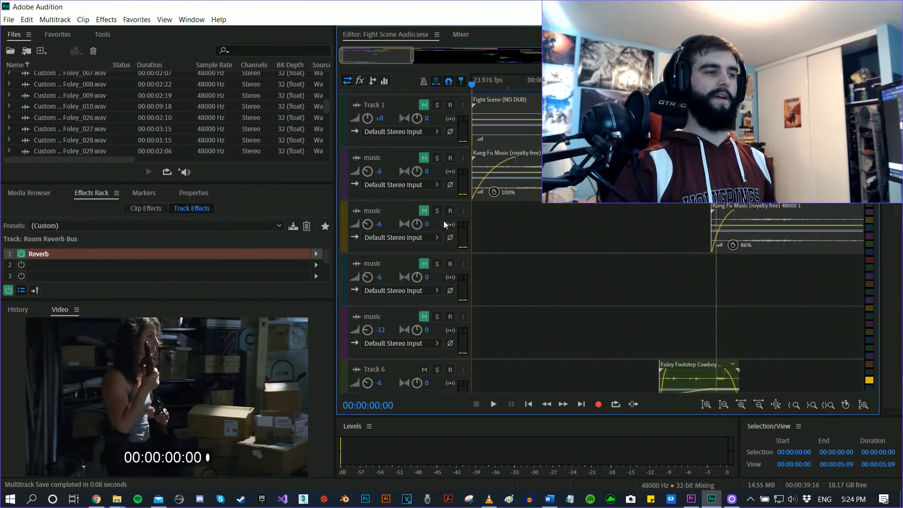
scroll(428, 219, "up", 3)
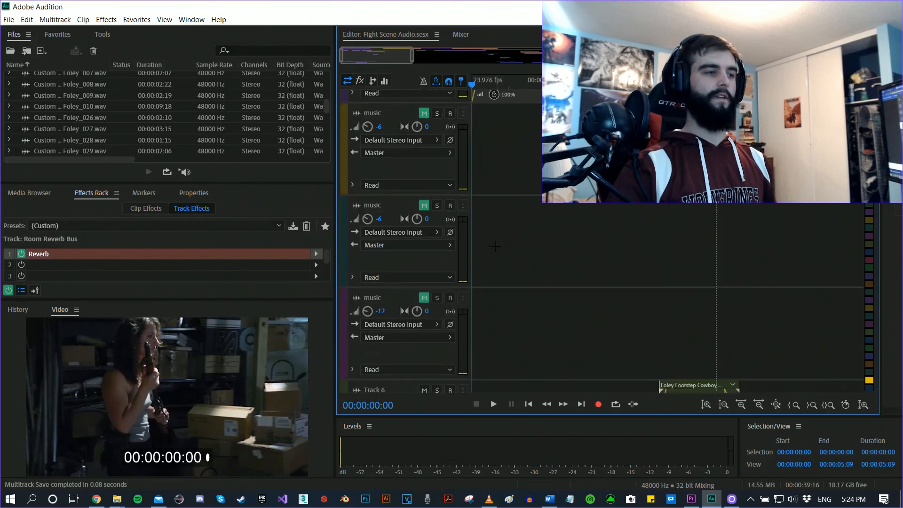
scroll(554, 235, "down", 5)
scroll(513, 276, "down", 10)
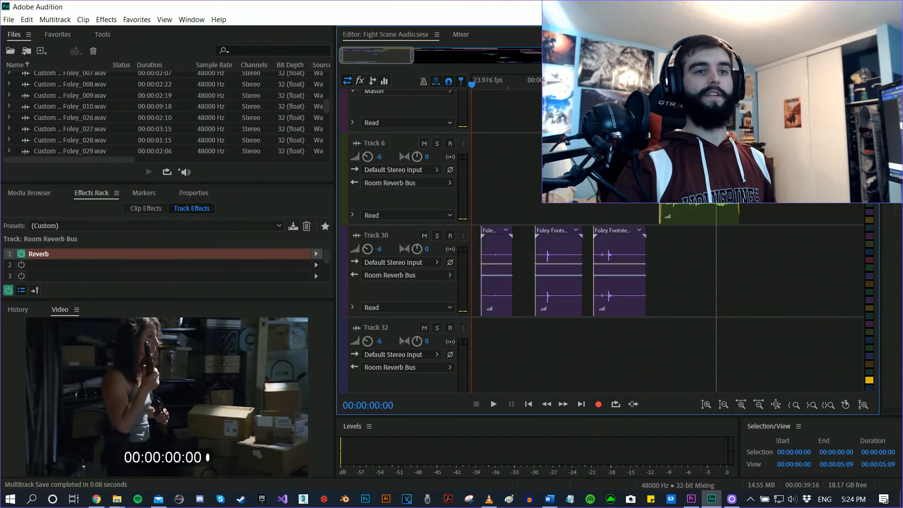
scroll(445, 295, "down", 5)
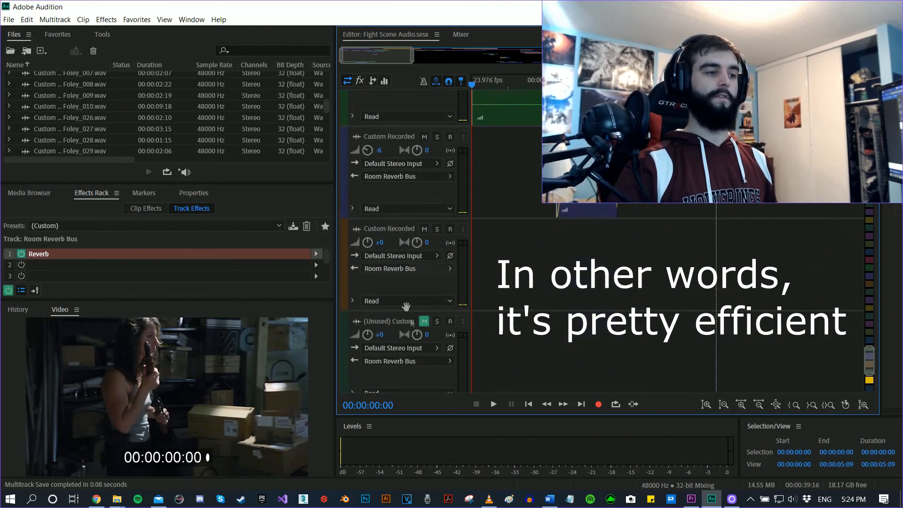
scroll(406, 307, "down", 10)
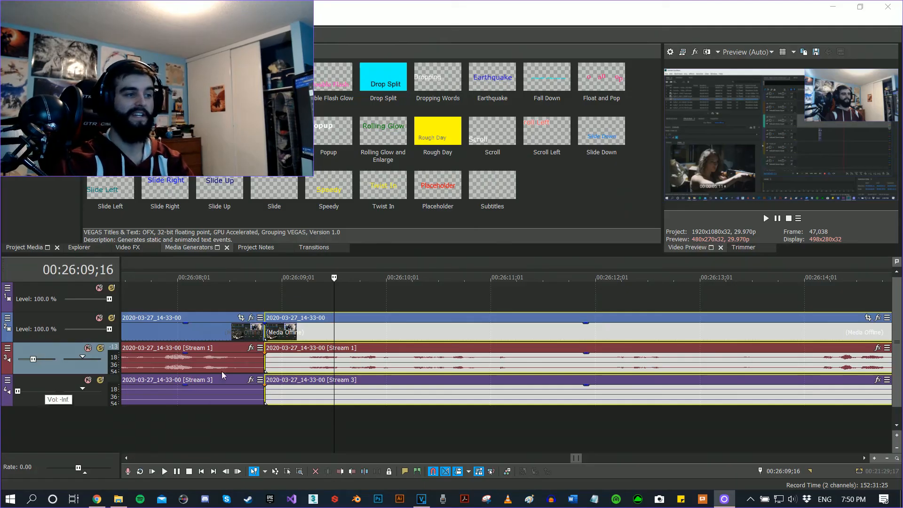
Play the screen recording's timeline in VEGAS from 00:26:09;16 and move the playhead back to an earlier point.
key("space")
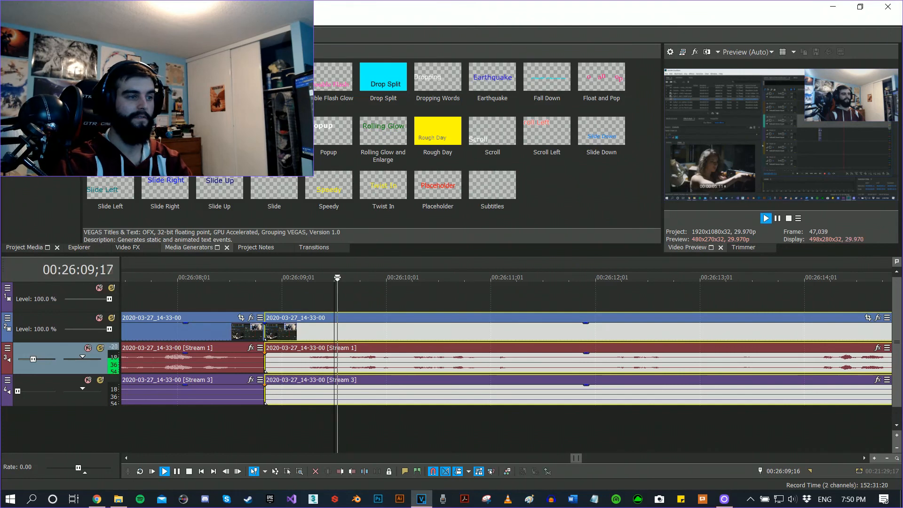
left_click_drag(357, 278, 324, 278)
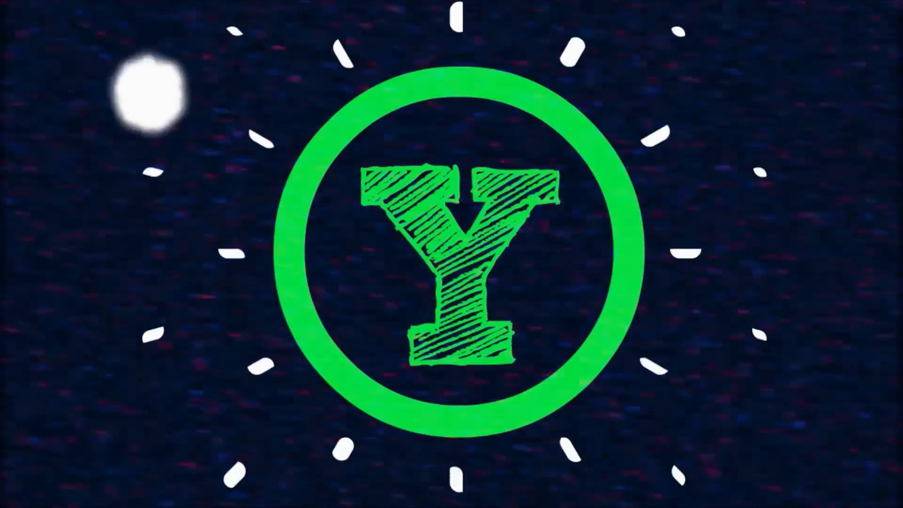